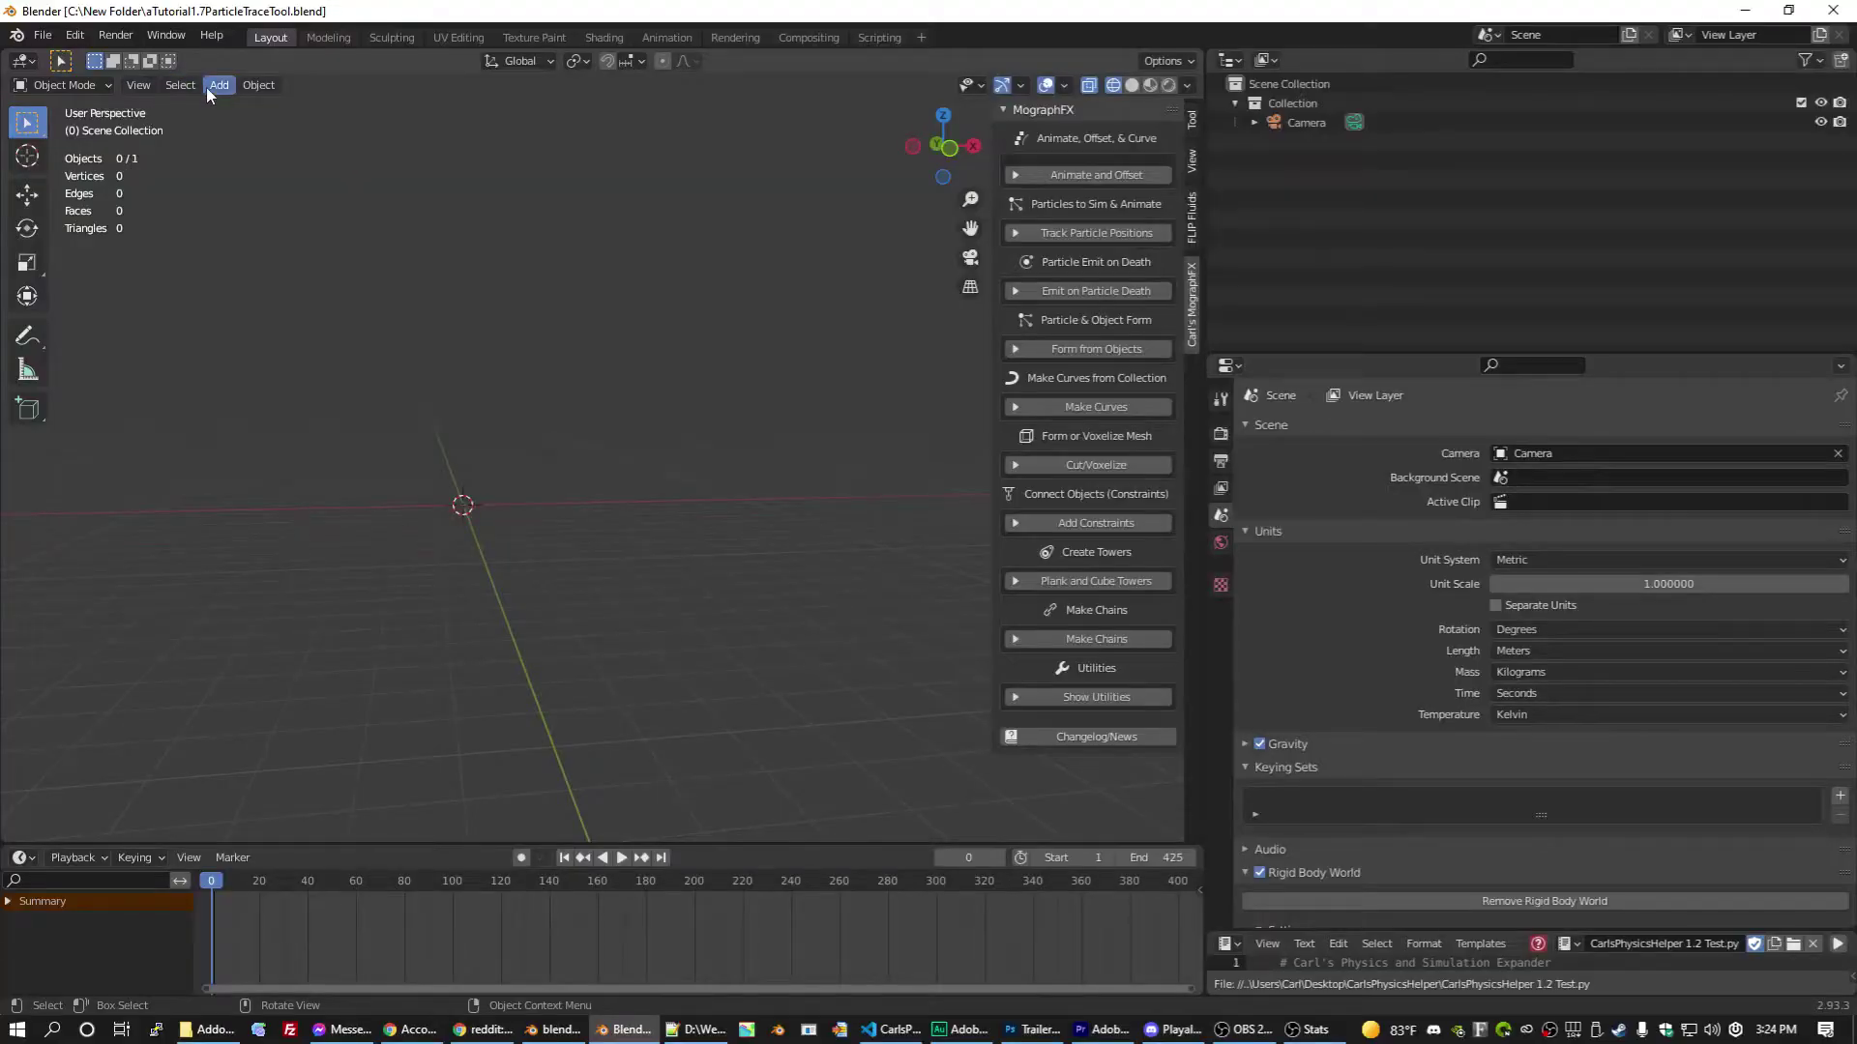
Step: Add a UV sphere and give it a particle system
click(207, 87)
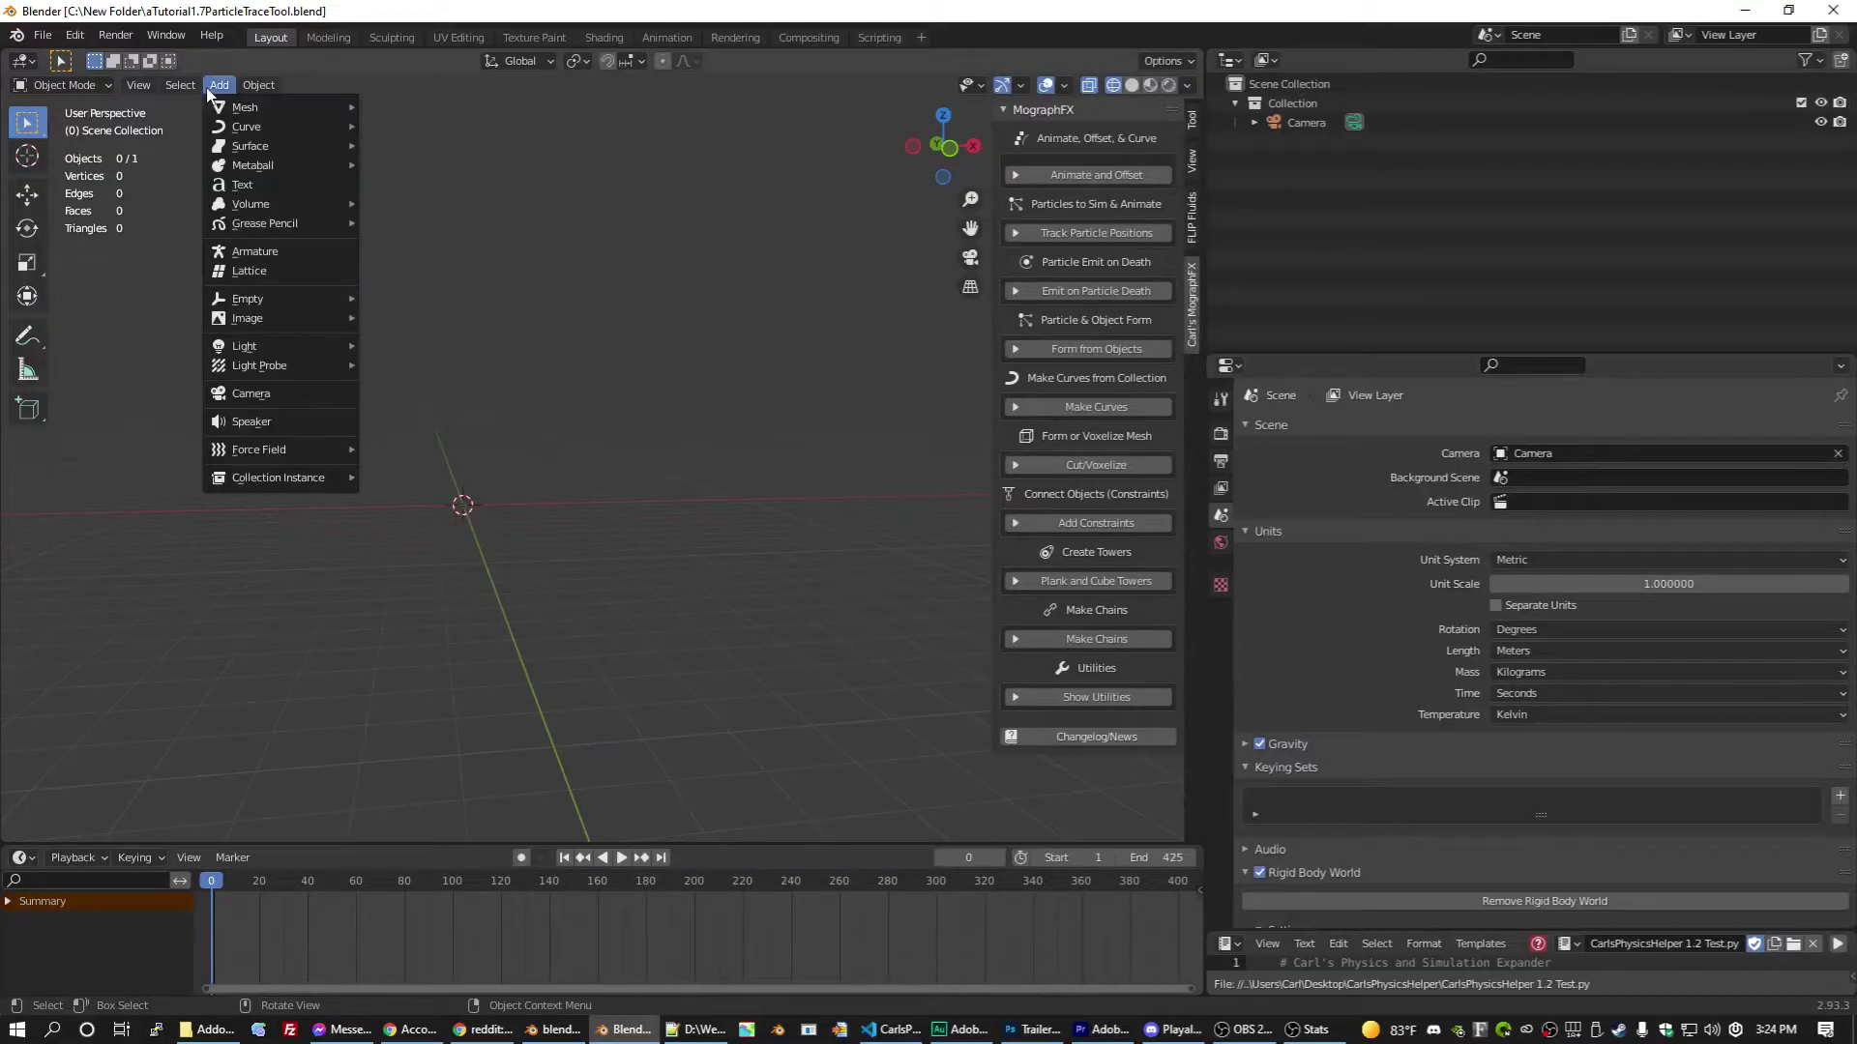
mouse_move(237, 104)
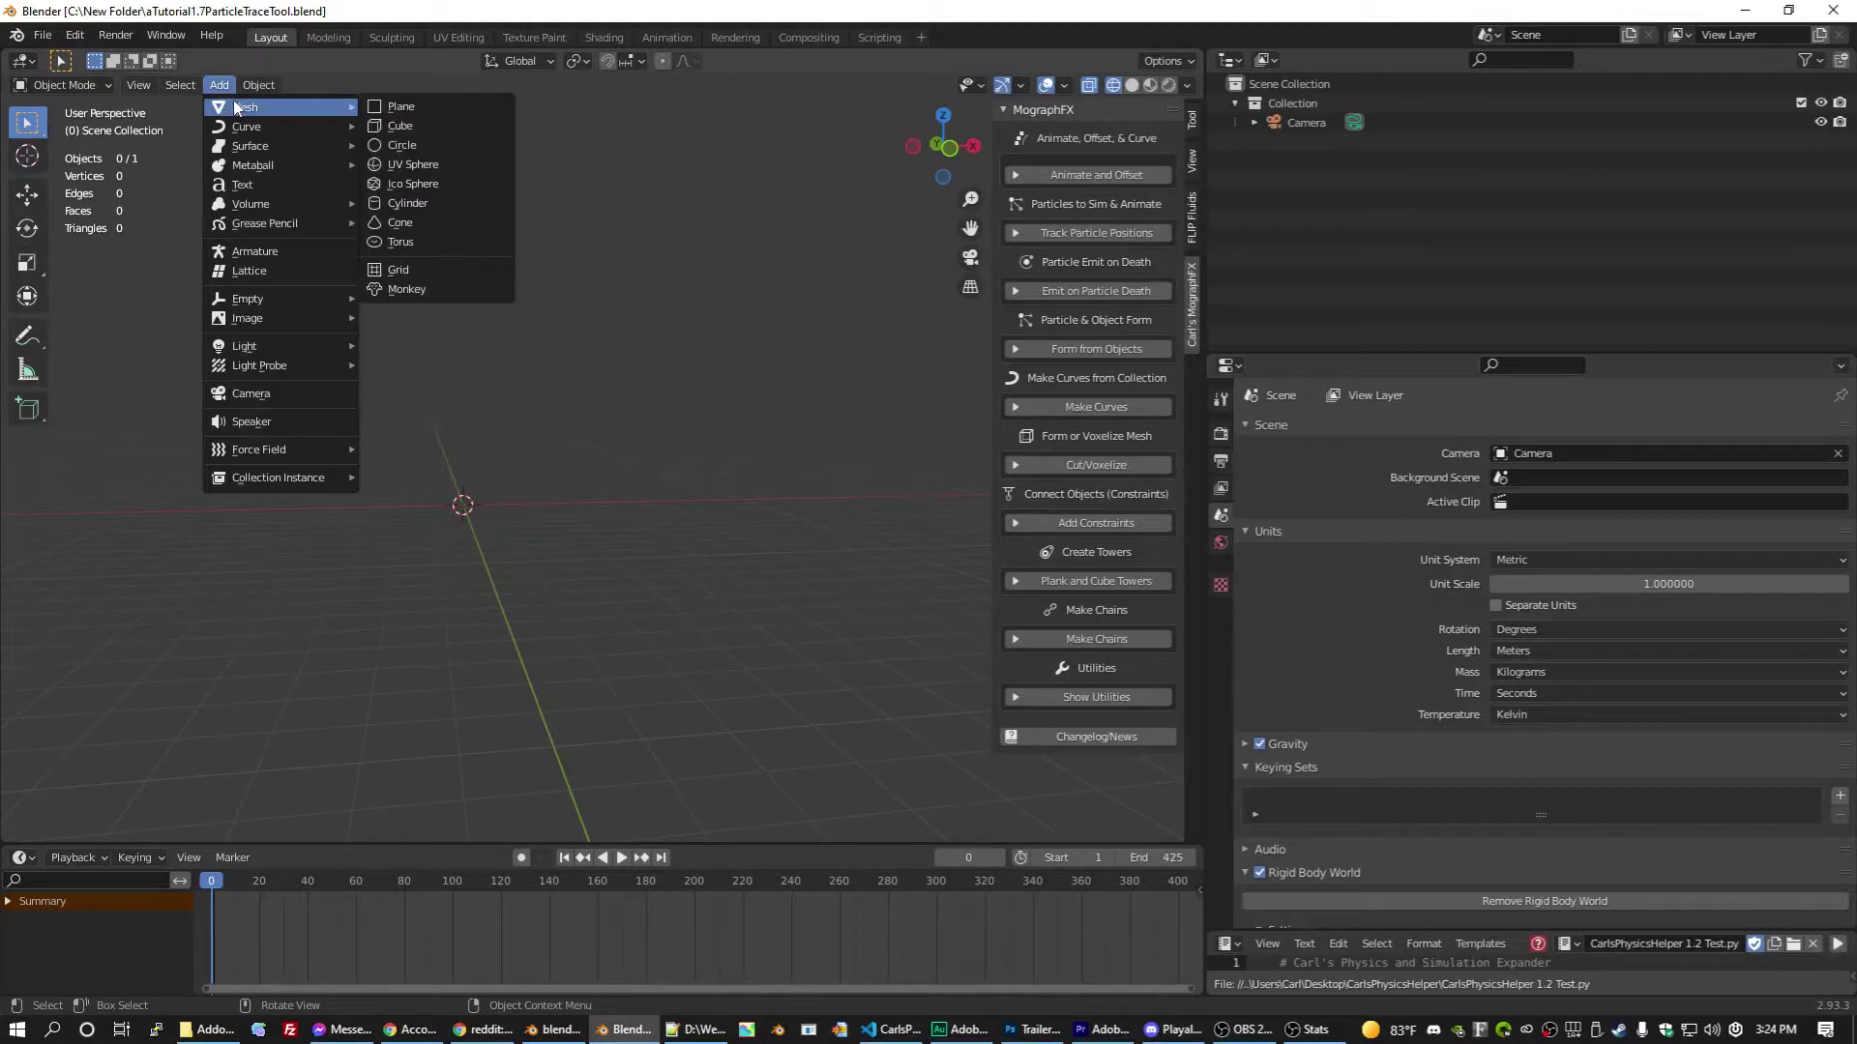
click(450, 164)
click(1219, 632)
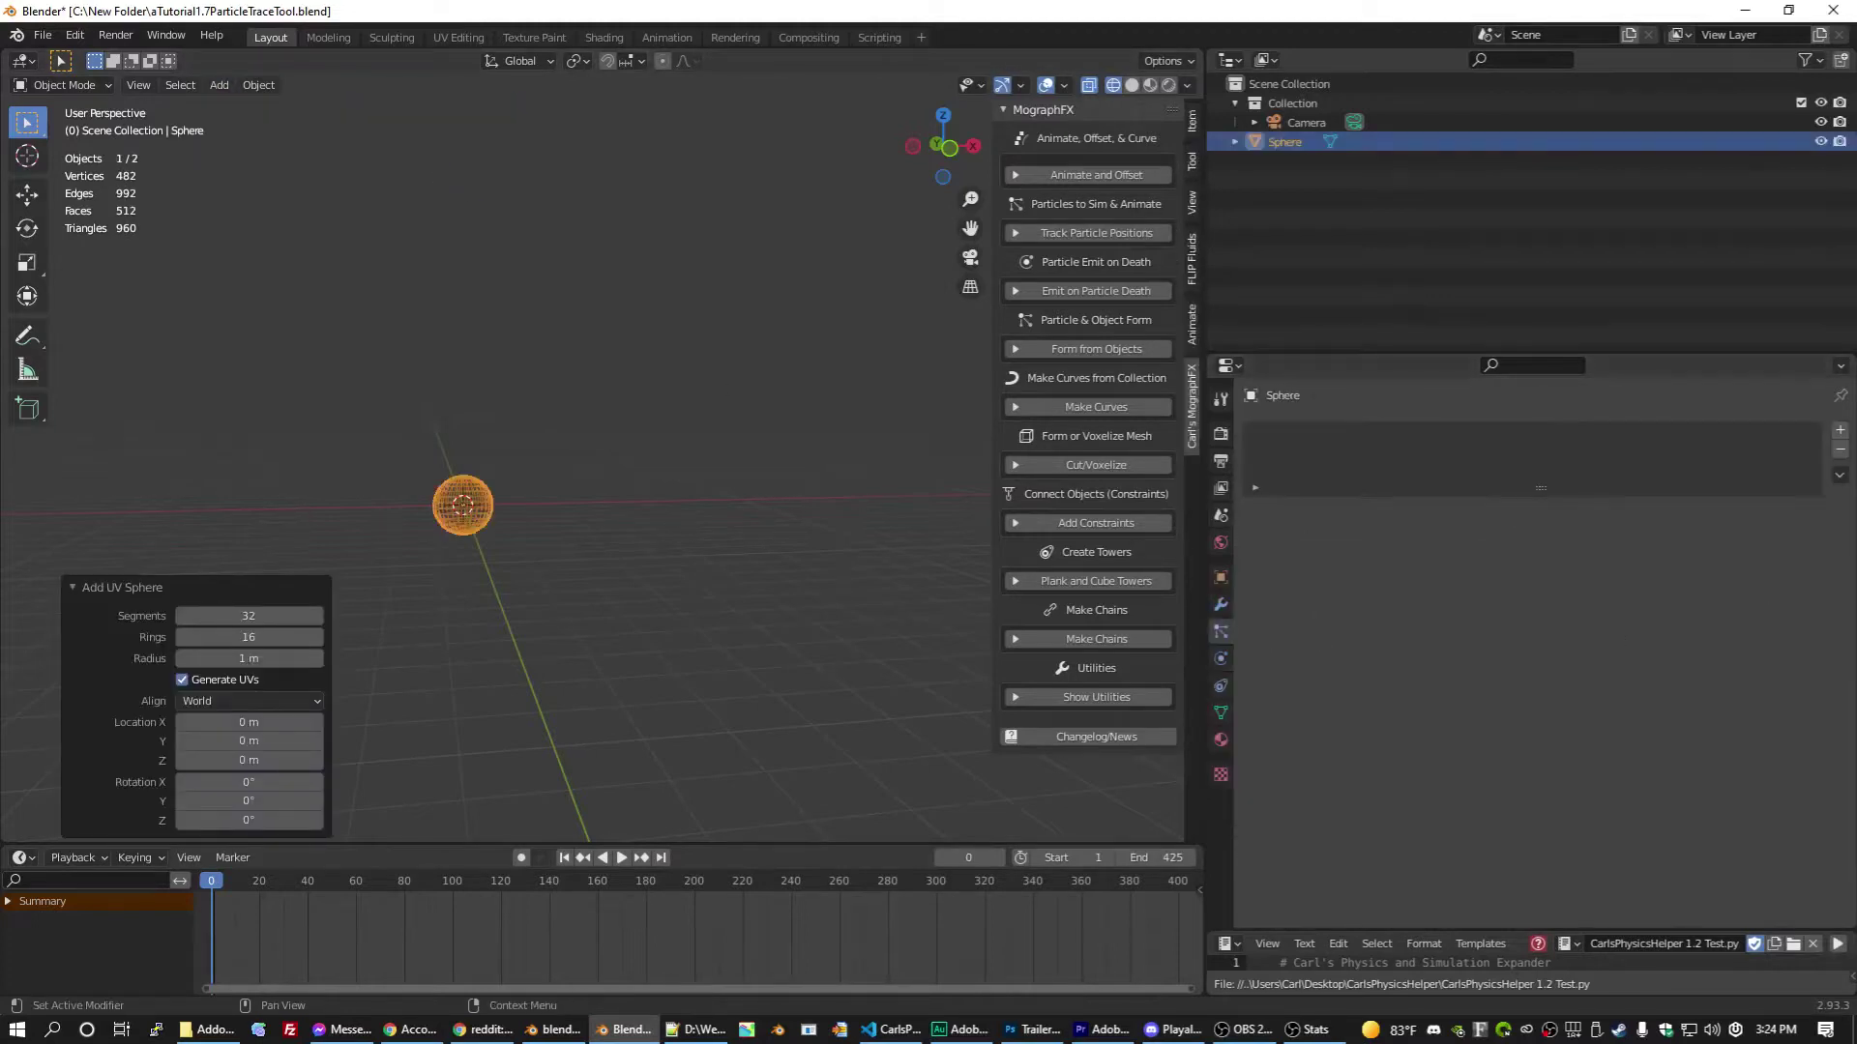
click(1840, 431)
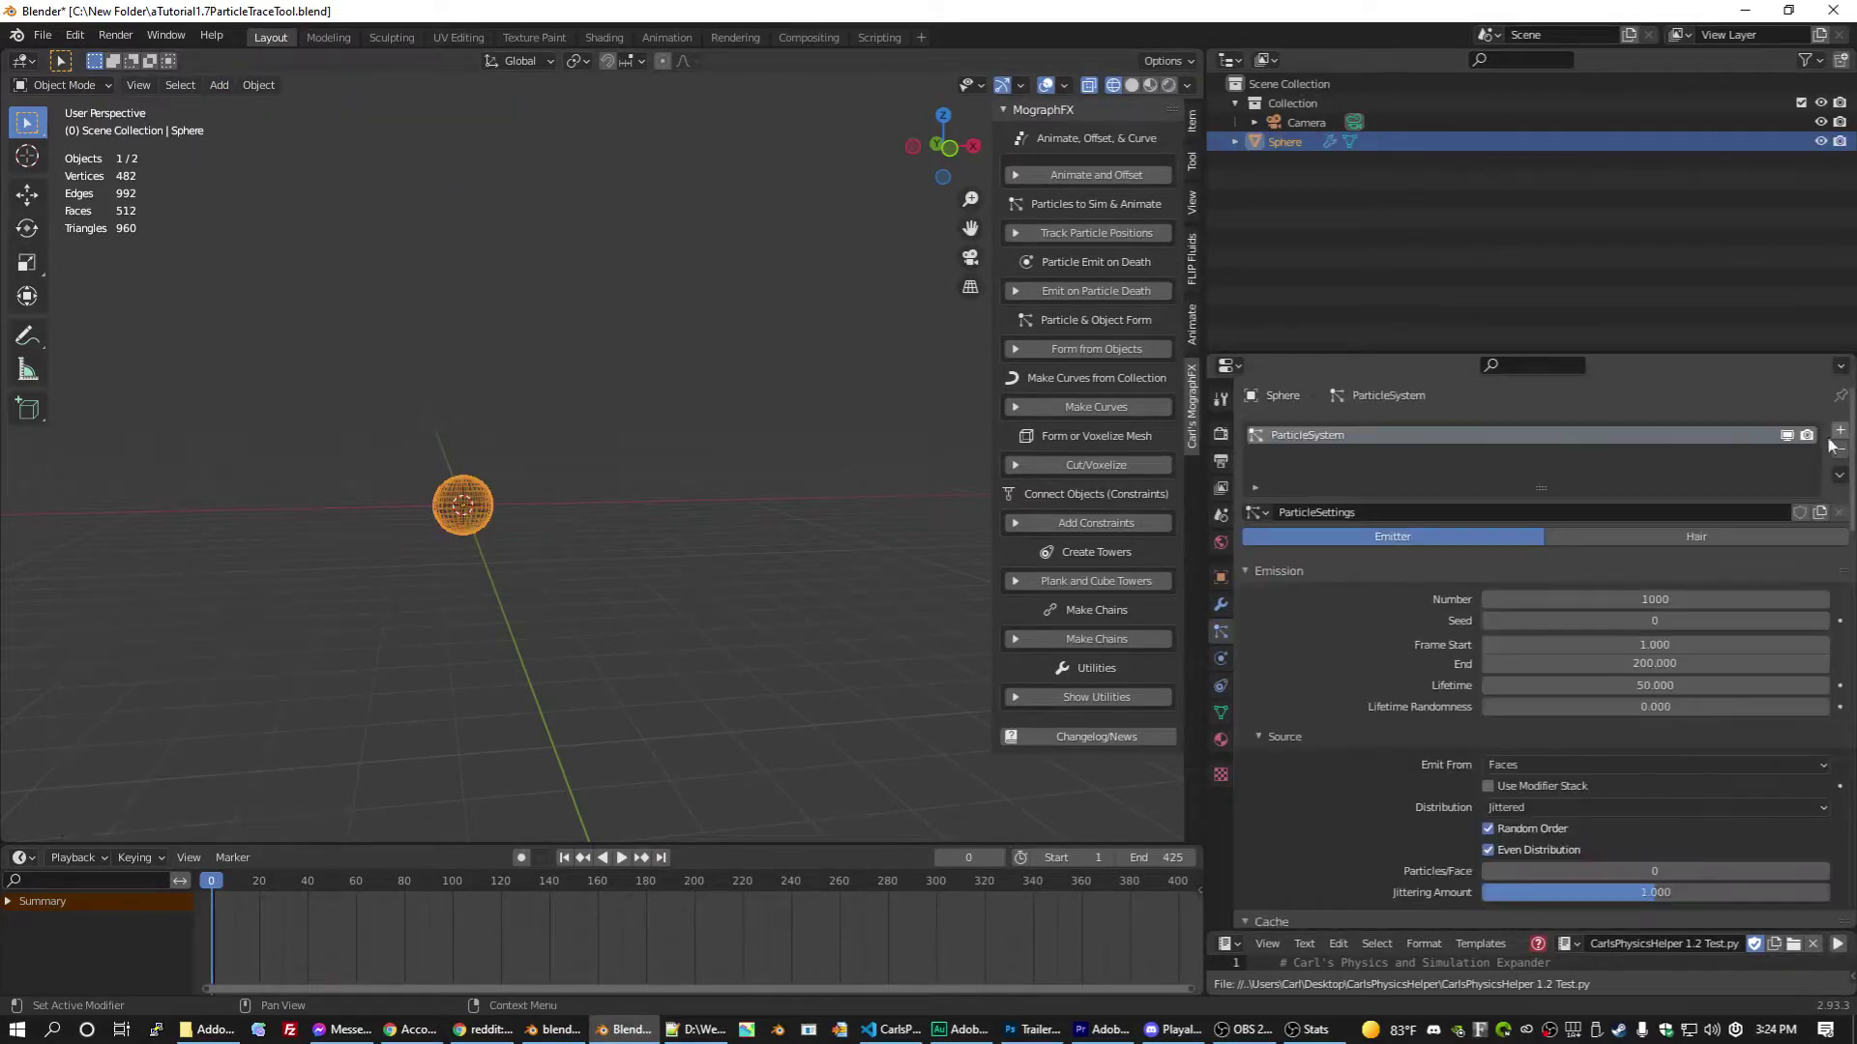
Step: Set the particle count to 220, adjust the lifetime, and turn gravity weight off
click(1648, 599)
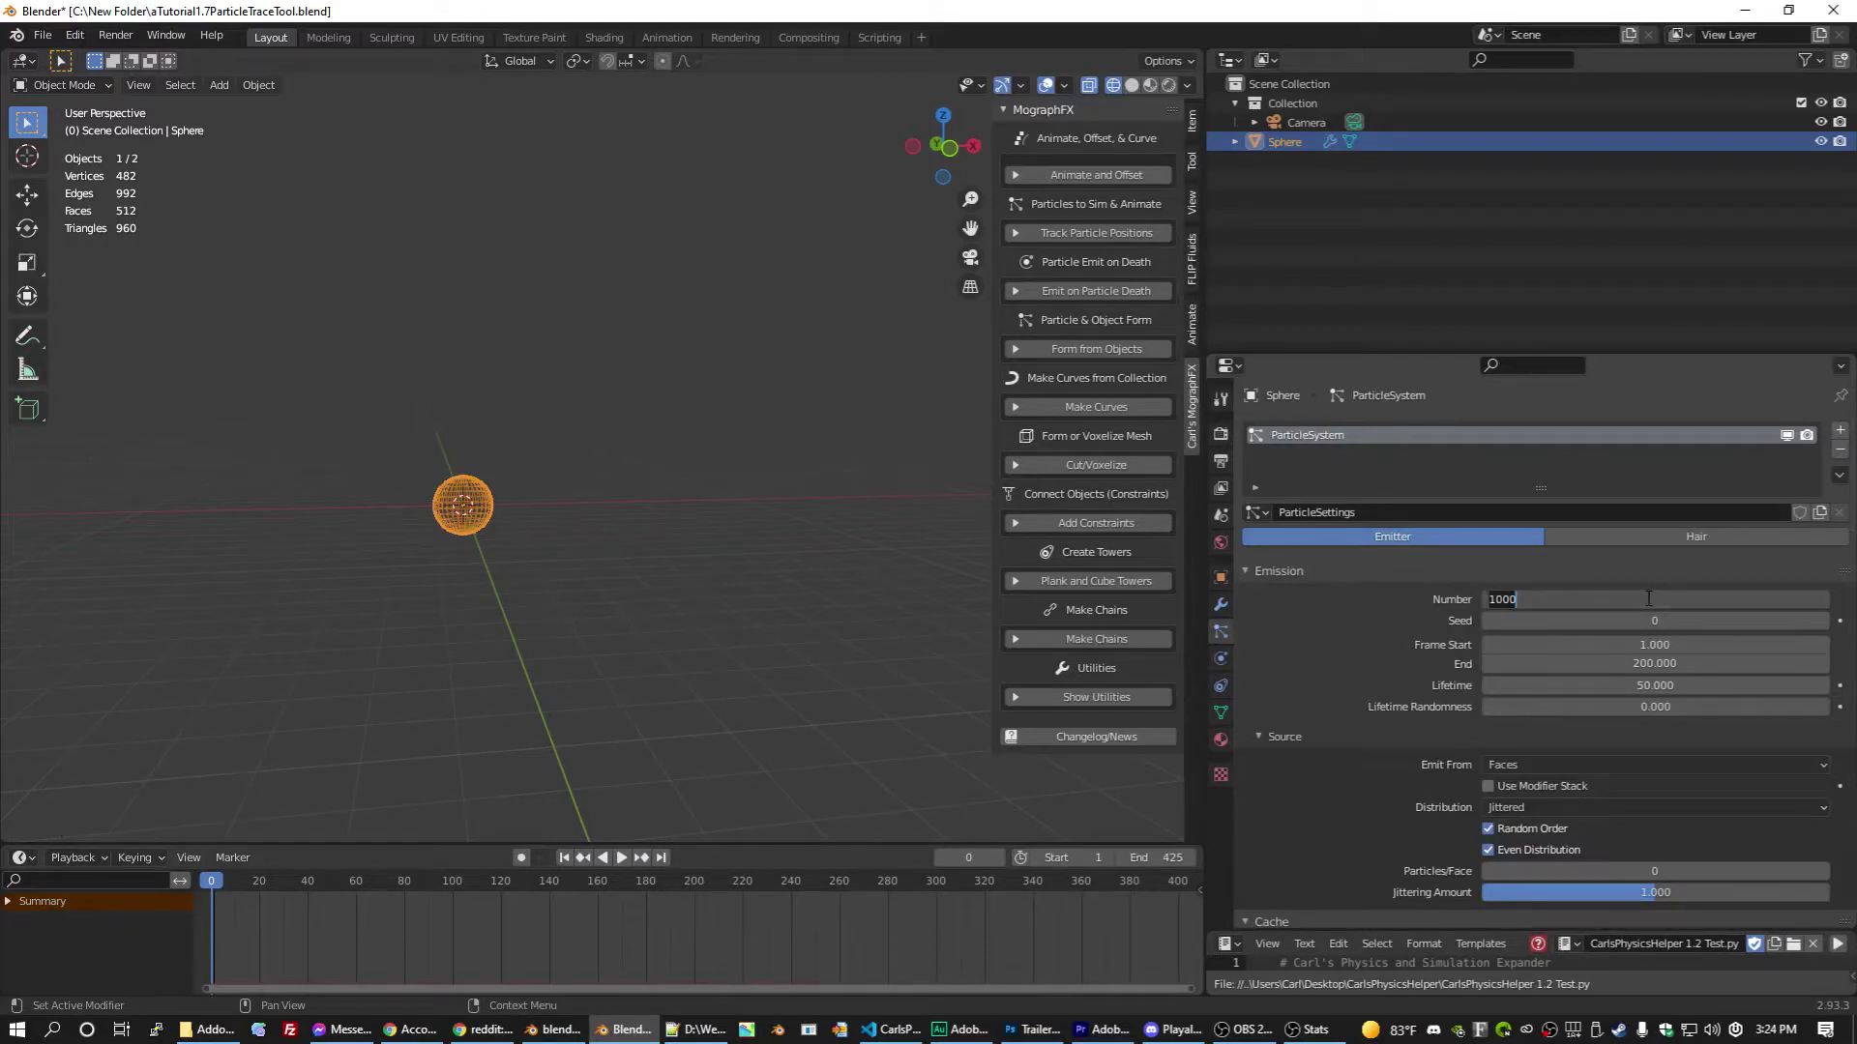
text(220)
key(Return)
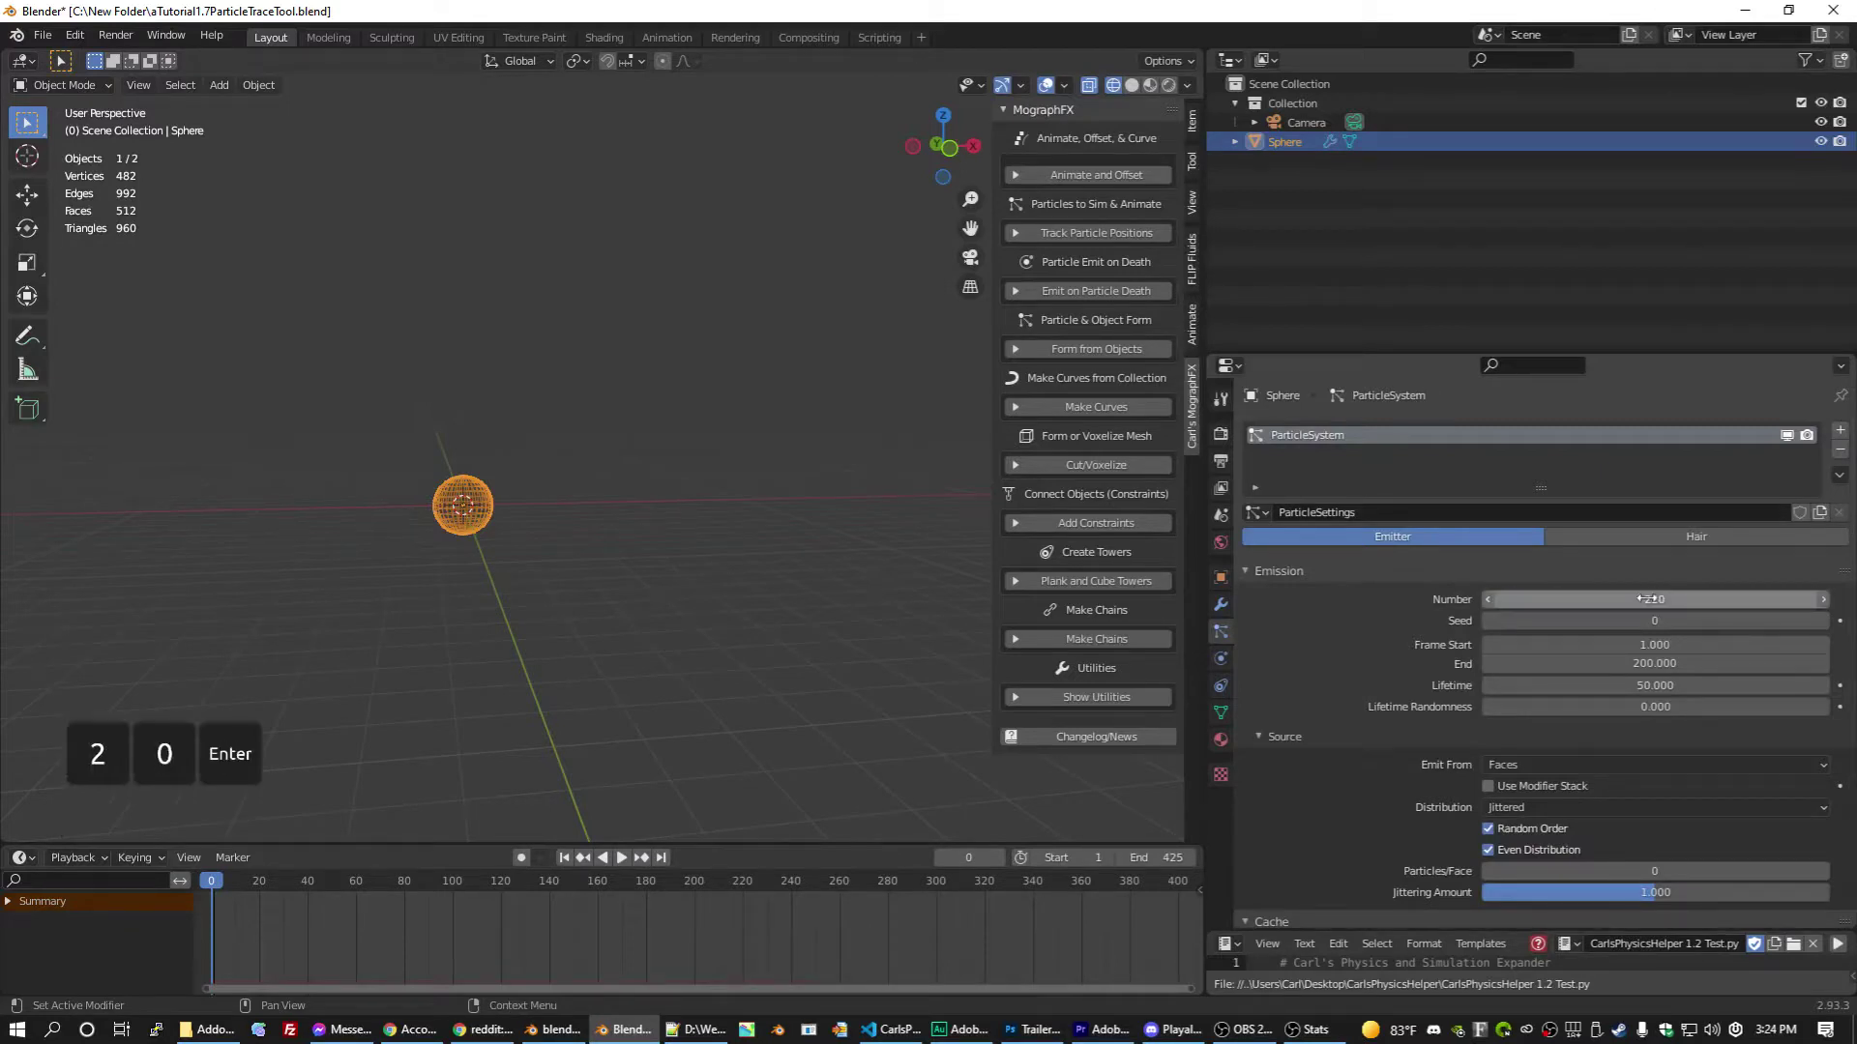
click(1626, 685)
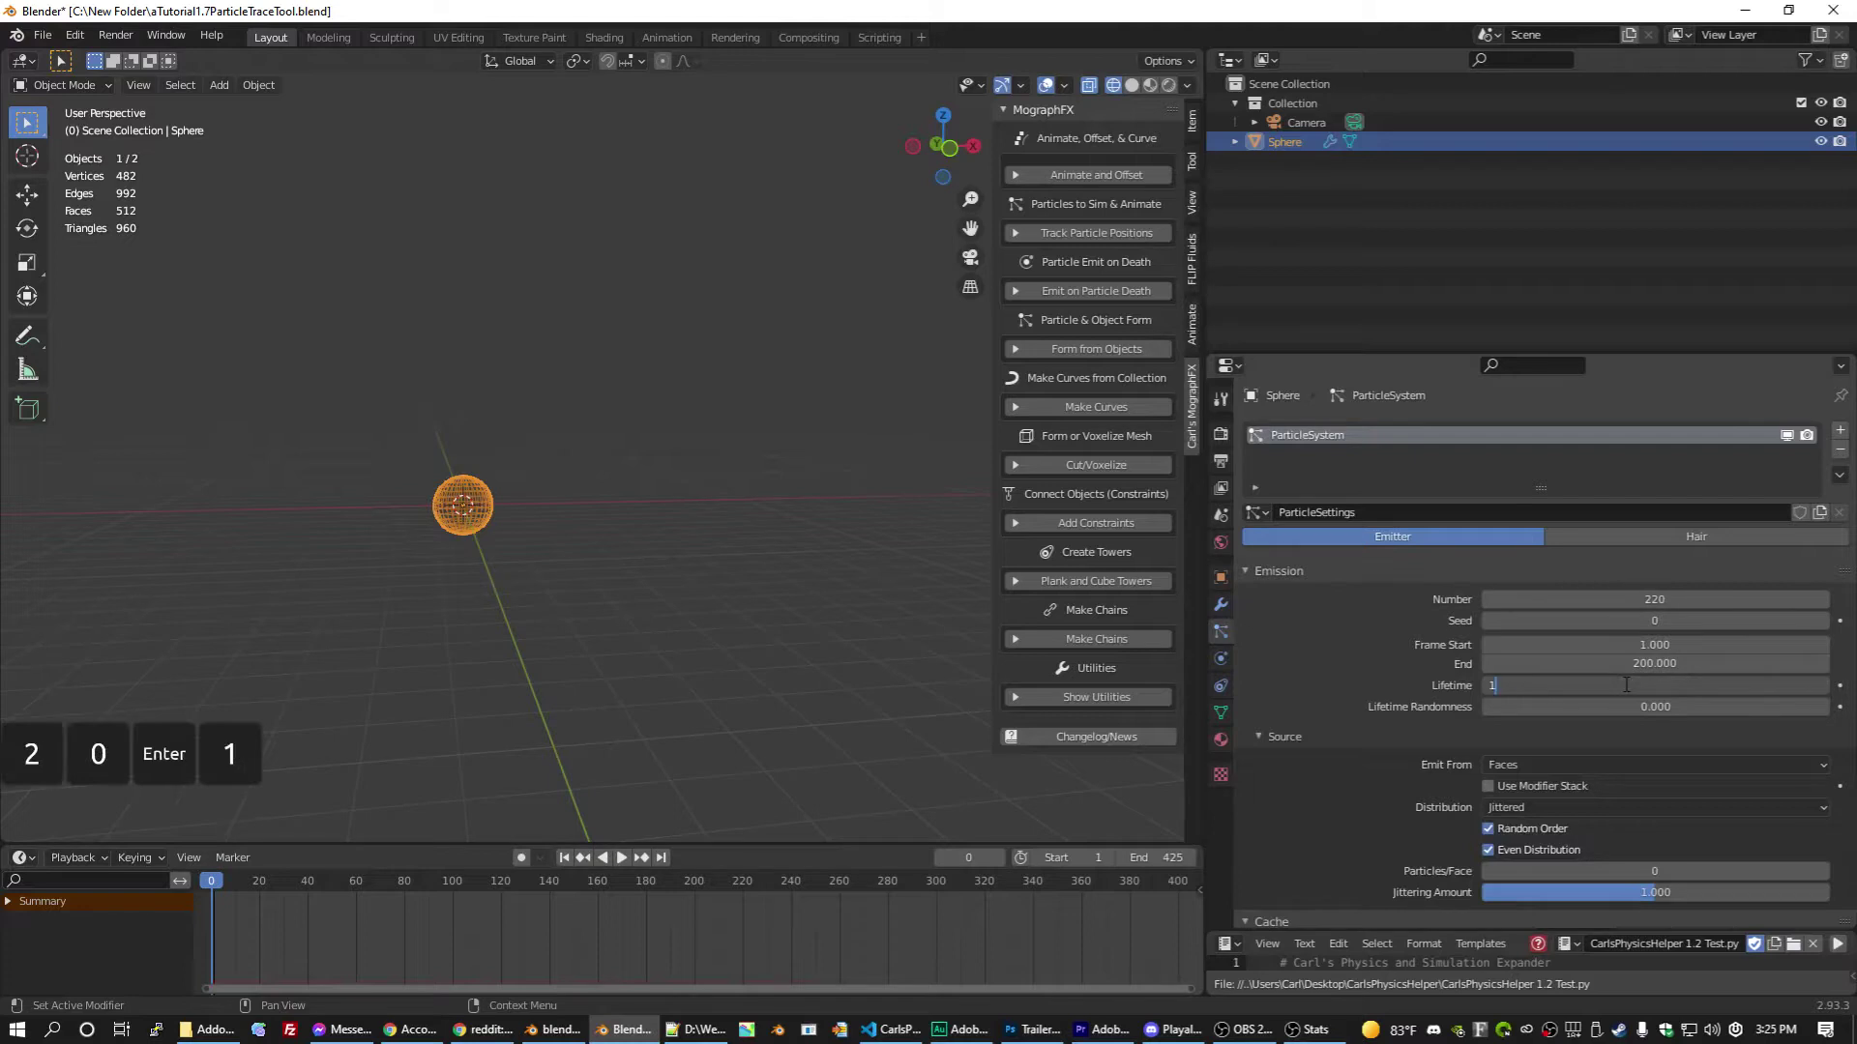
scroll(1427, 725, down, 15)
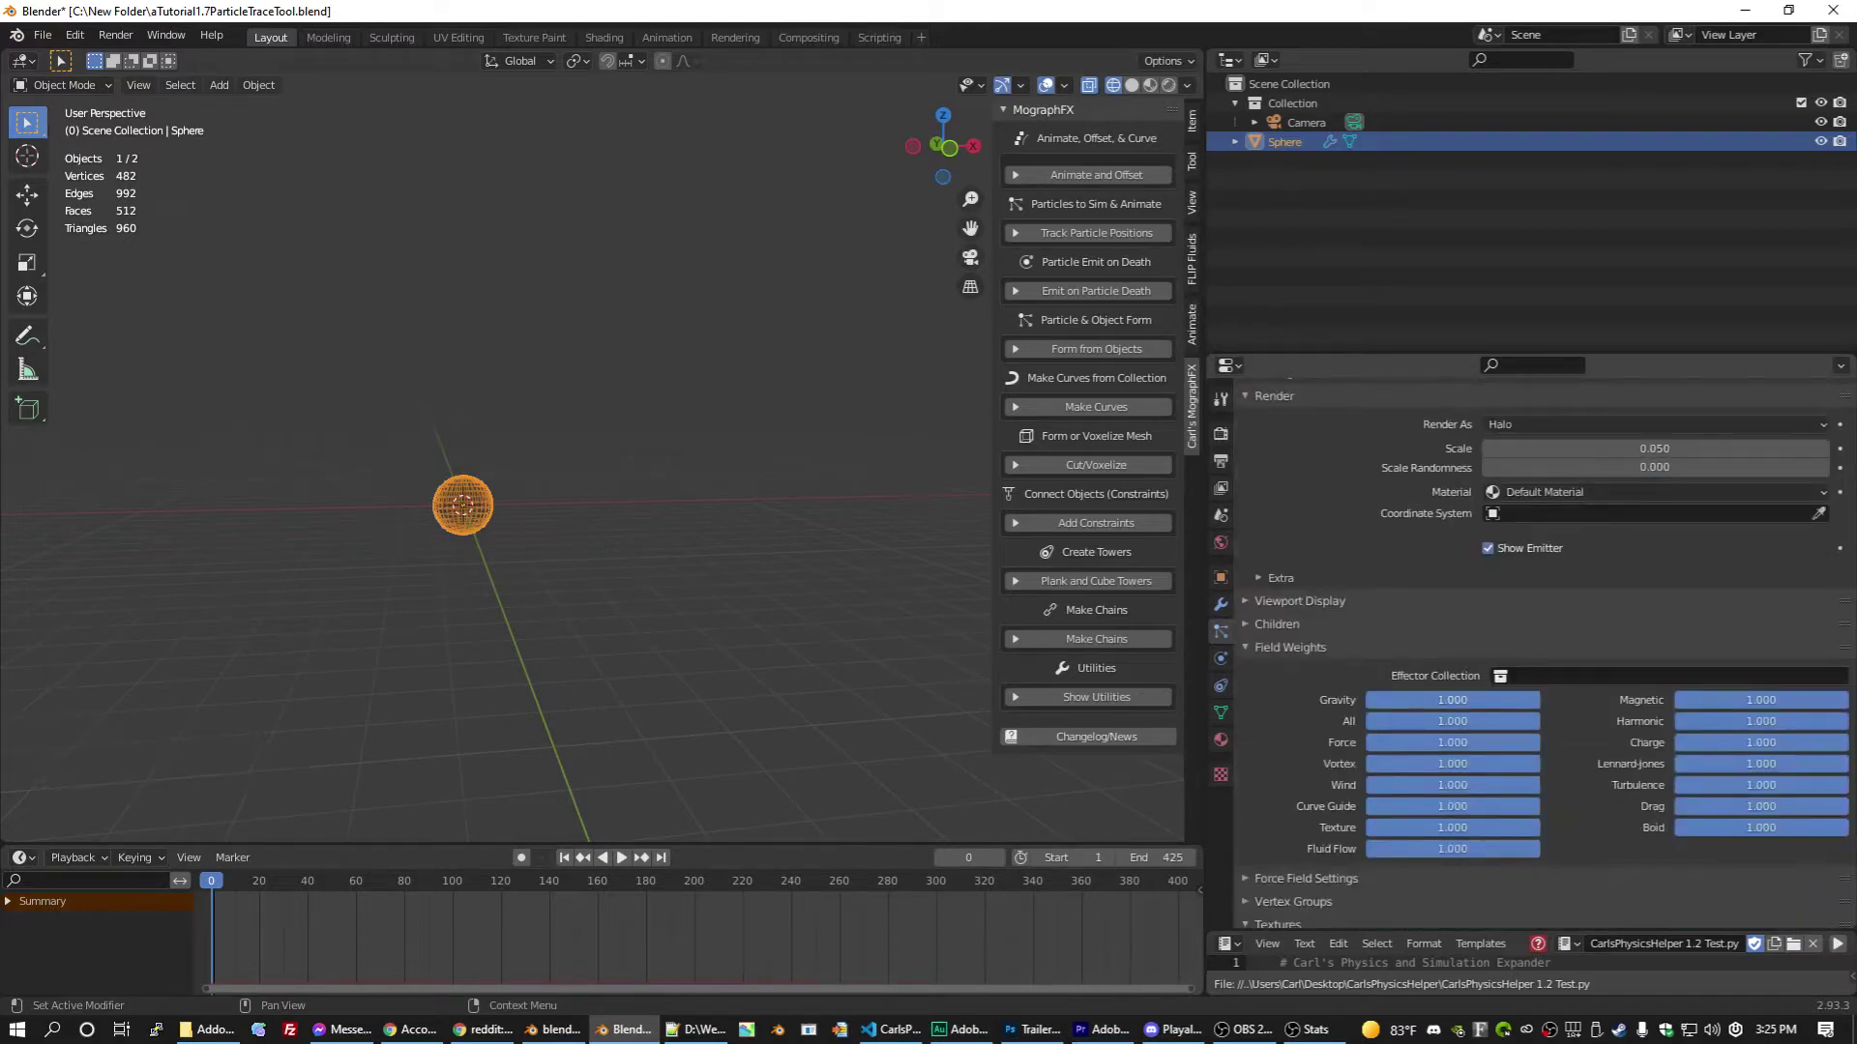
Step: Play the animation and frame the view on the sphere to watch particles burst out
key(space)
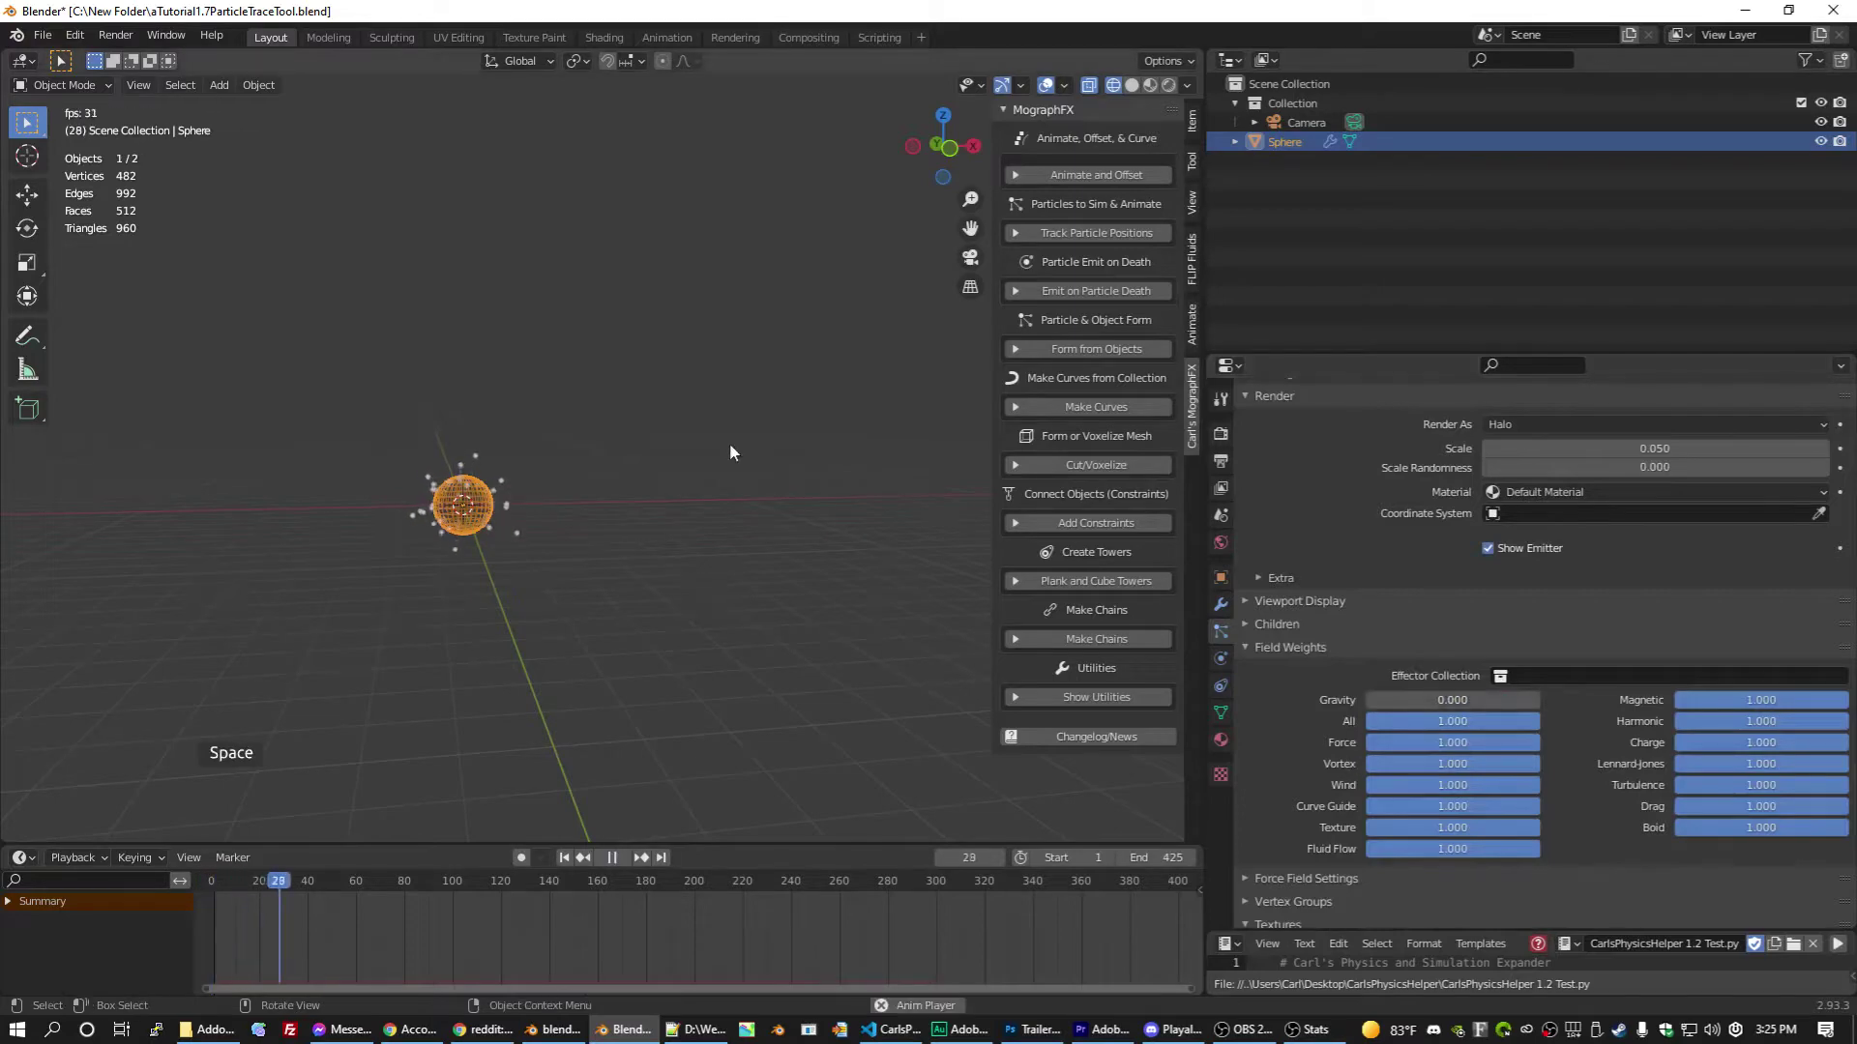
middle_drag(729, 452, 462, 580)
key(KP_Decimal)
scroll(461, 574, down, 10)
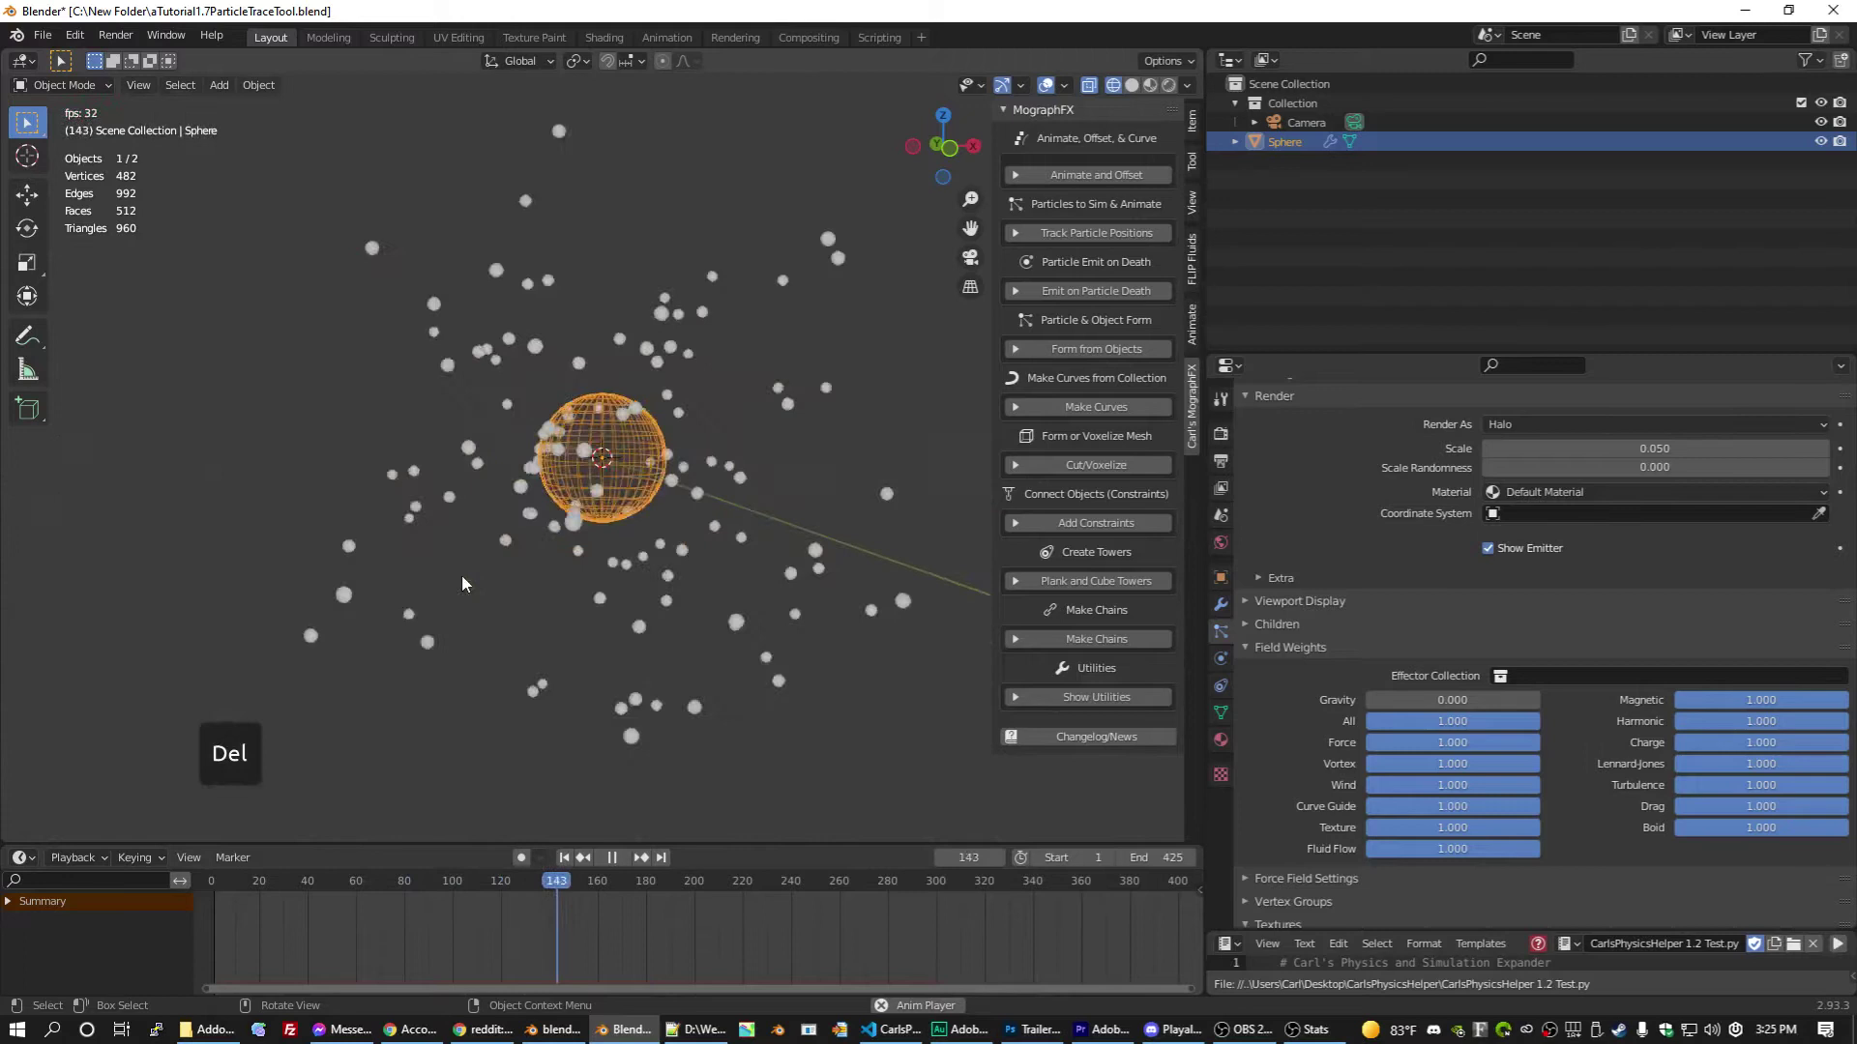
Step: Add a Turbulence force field with size 2.52, noise amount 1 and a lowered seed
click(218, 85)
mouse_move(289, 453)
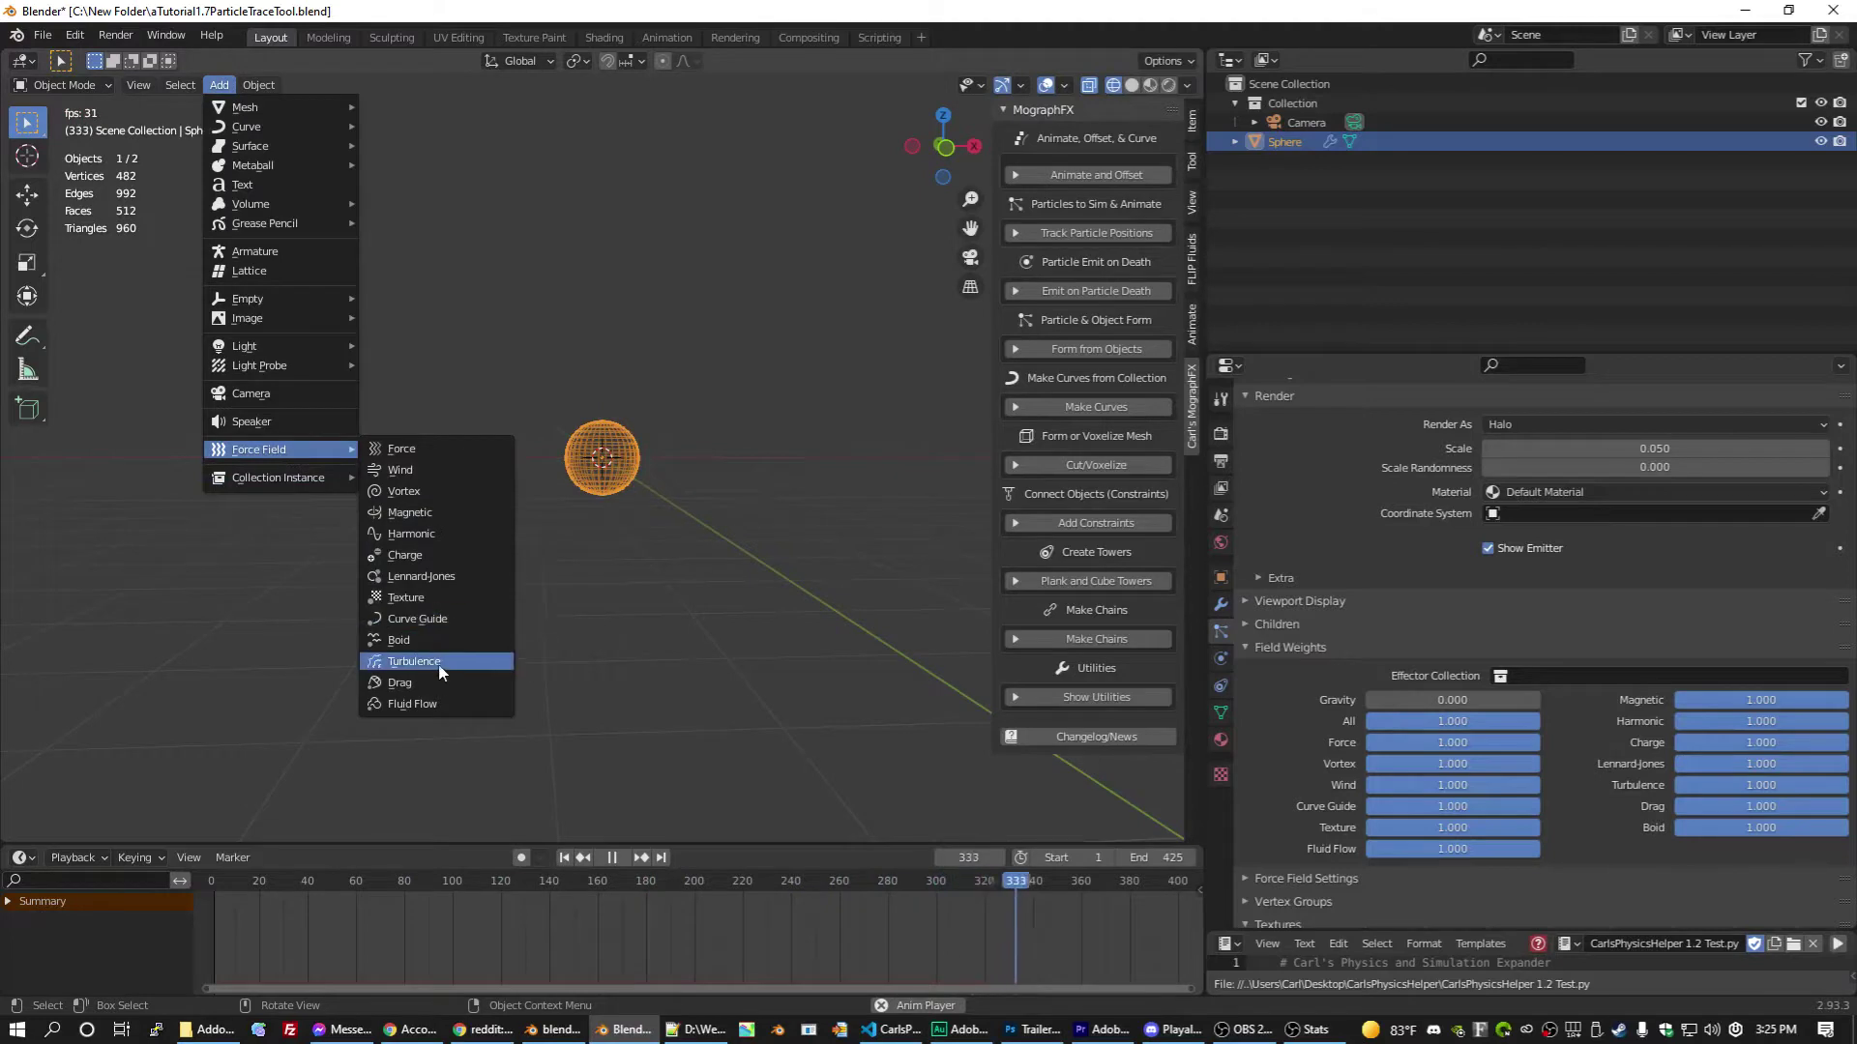
click(414, 662)
click(1220, 605)
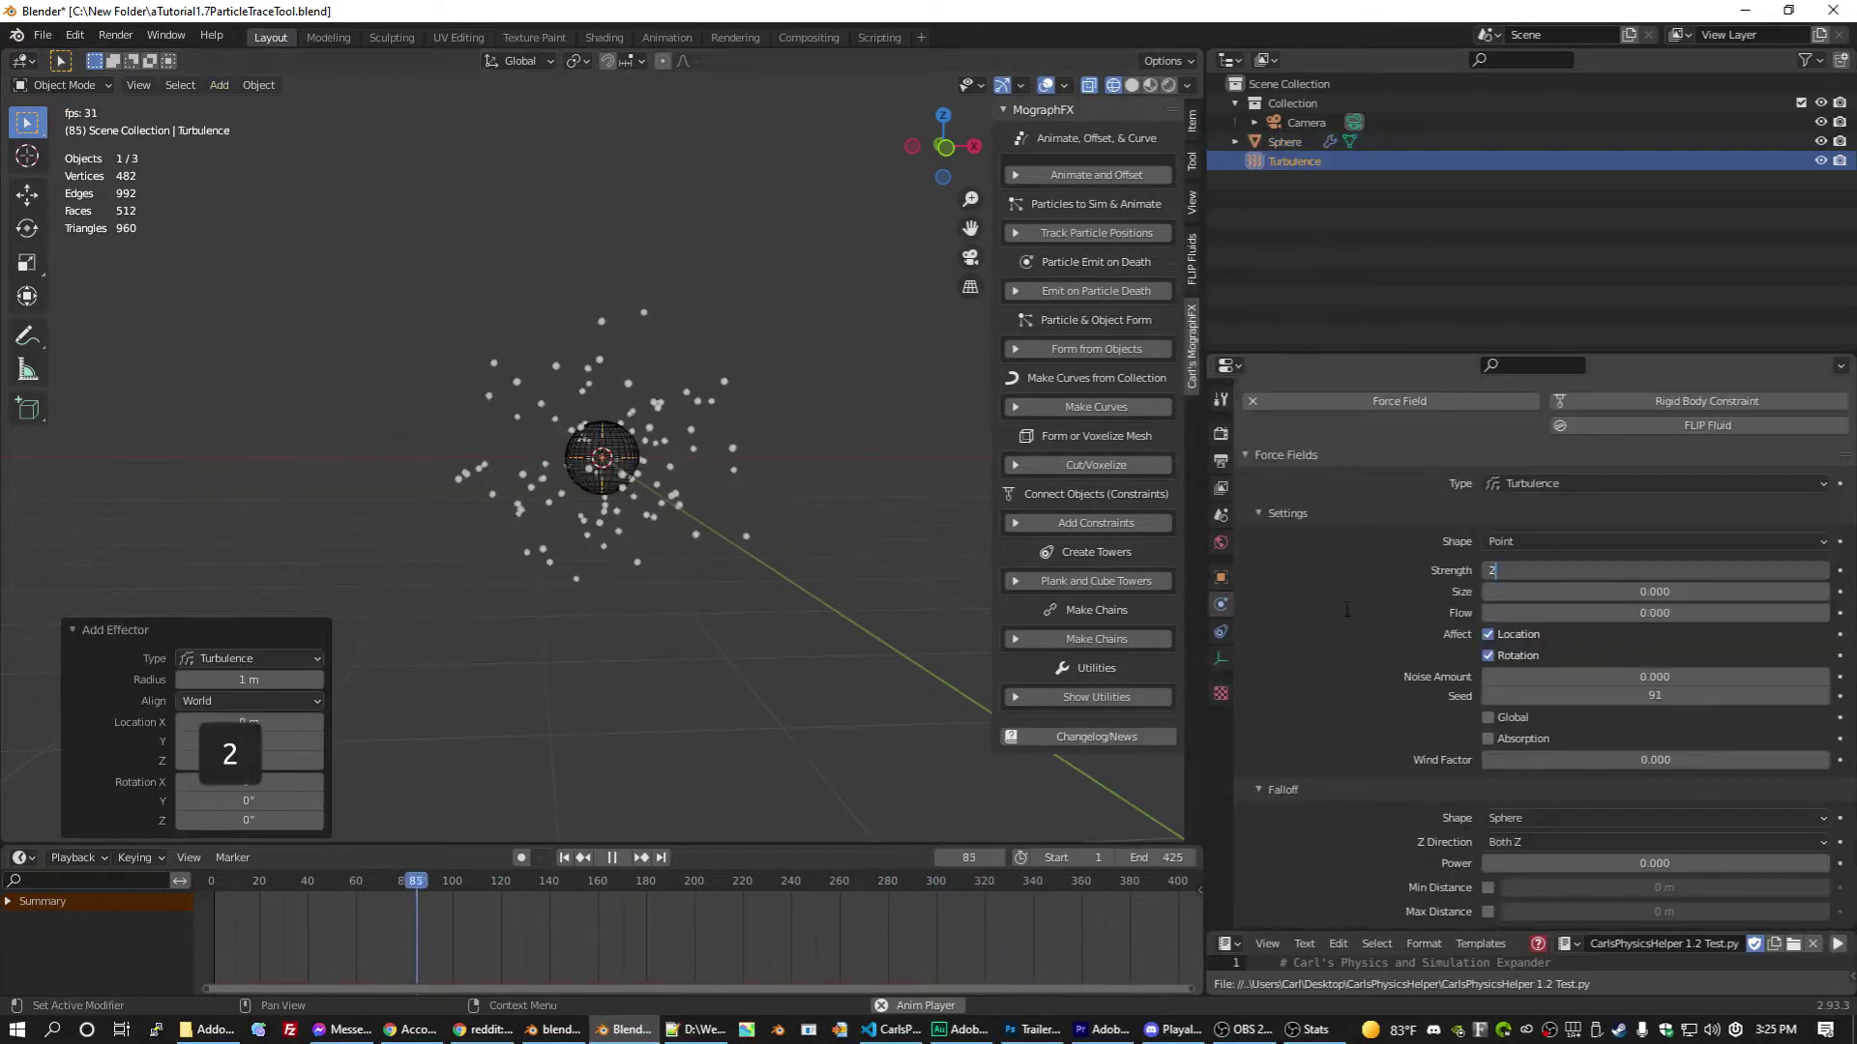
click(1529, 588)
text(2)
key(Return)
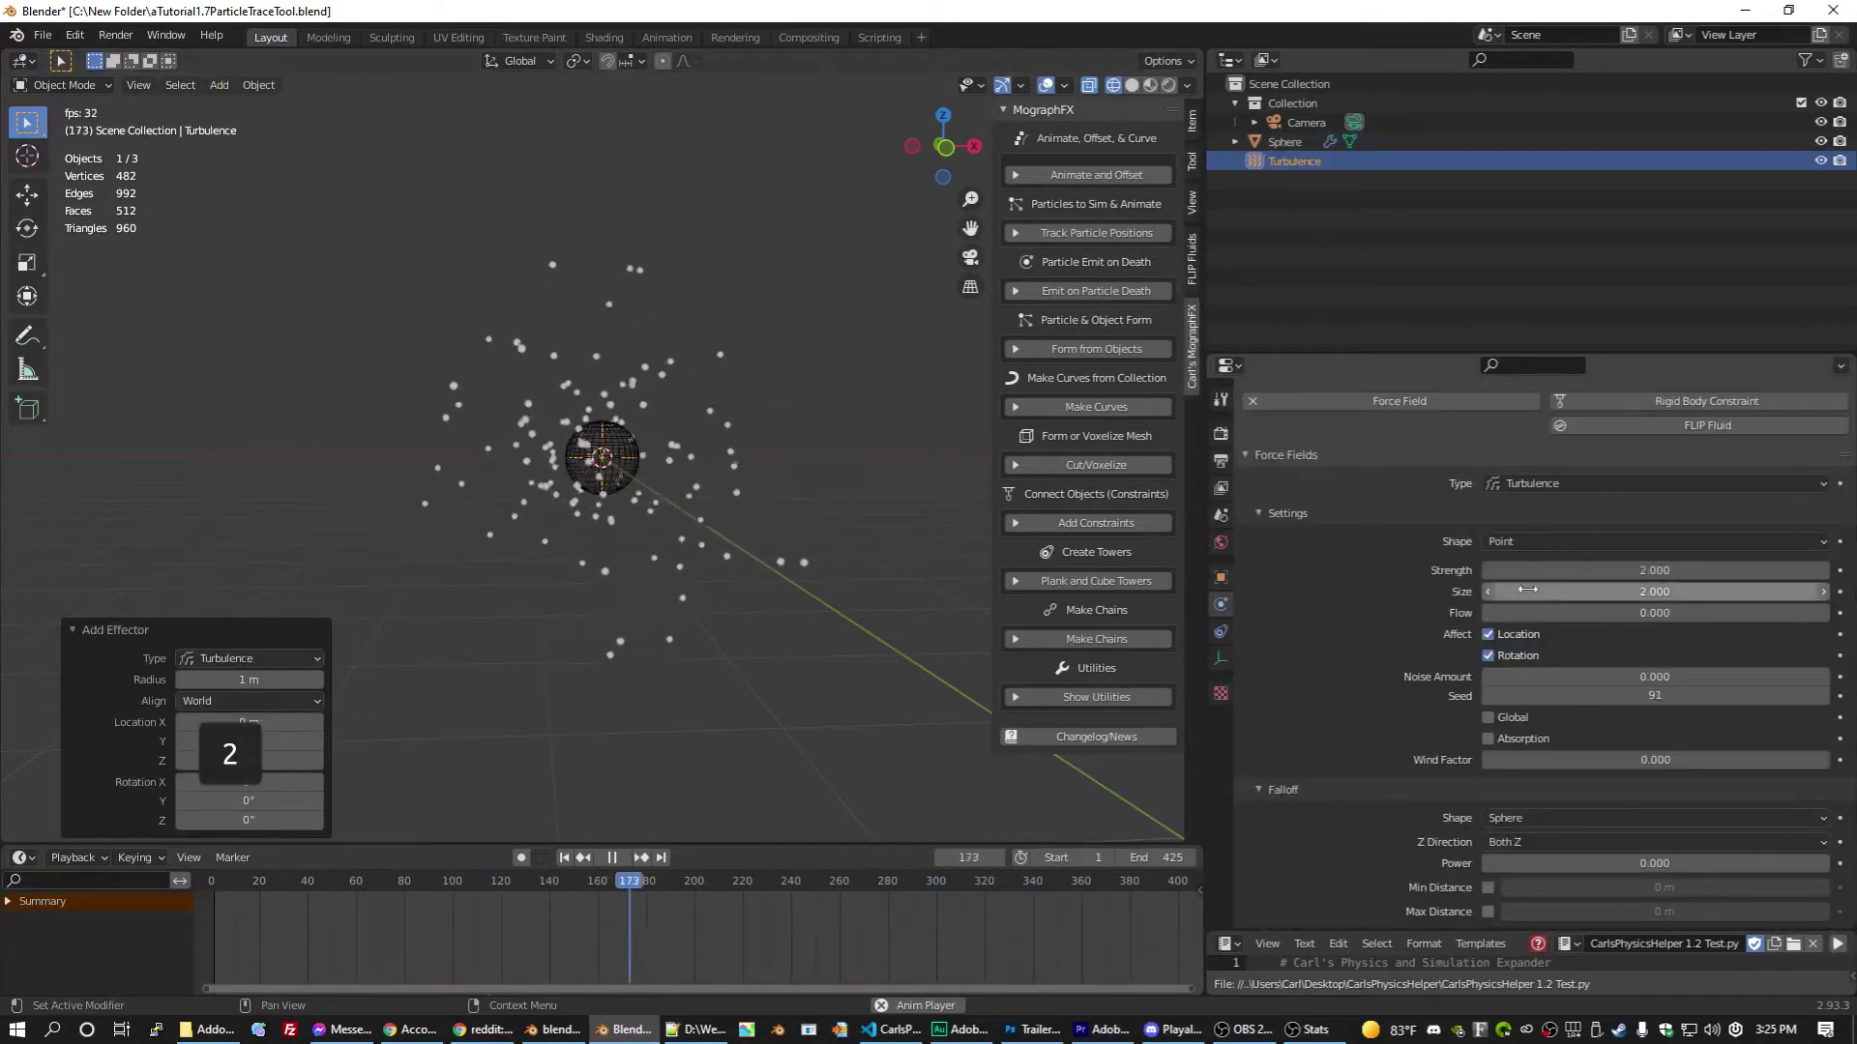
shift+drag(1529, 589, 1544, 589)
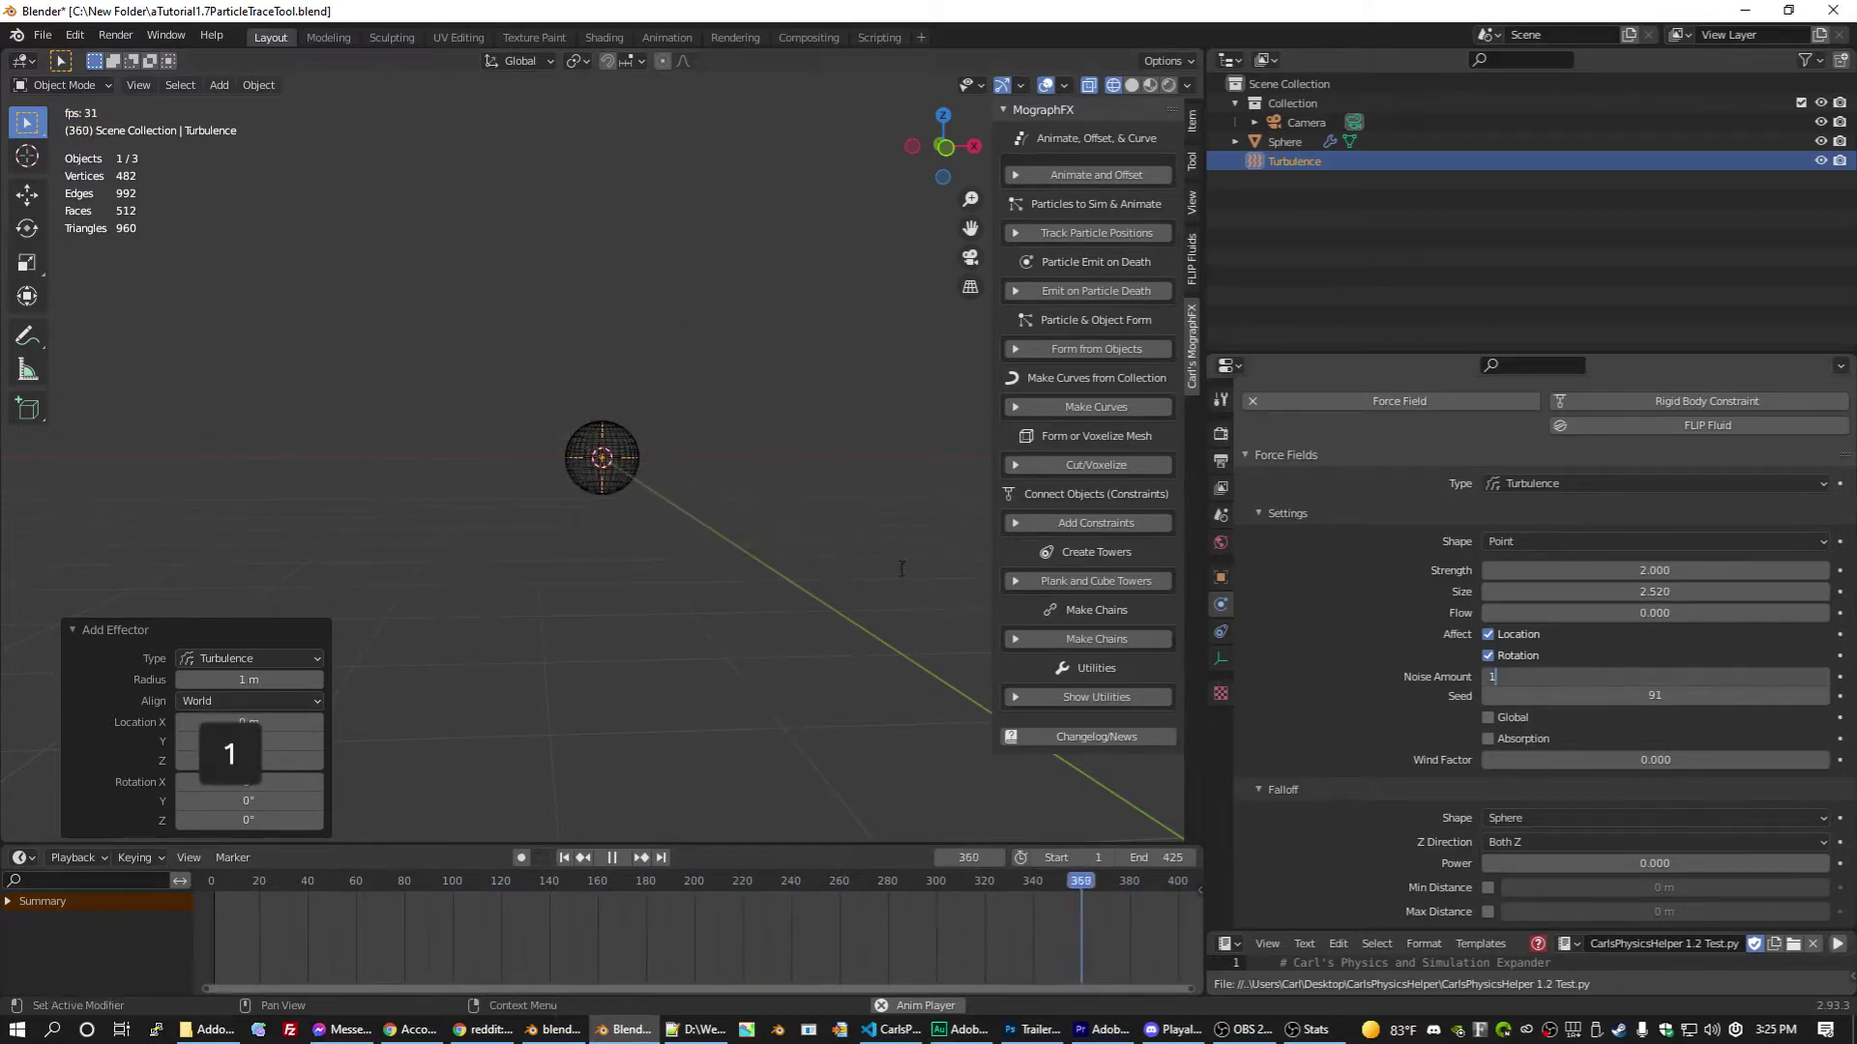
key(Return)
drag(1671, 696, 1639, 697)
Step: Set the emitter sphere's particle seed to 45 and restart playback from the start
click(598, 457)
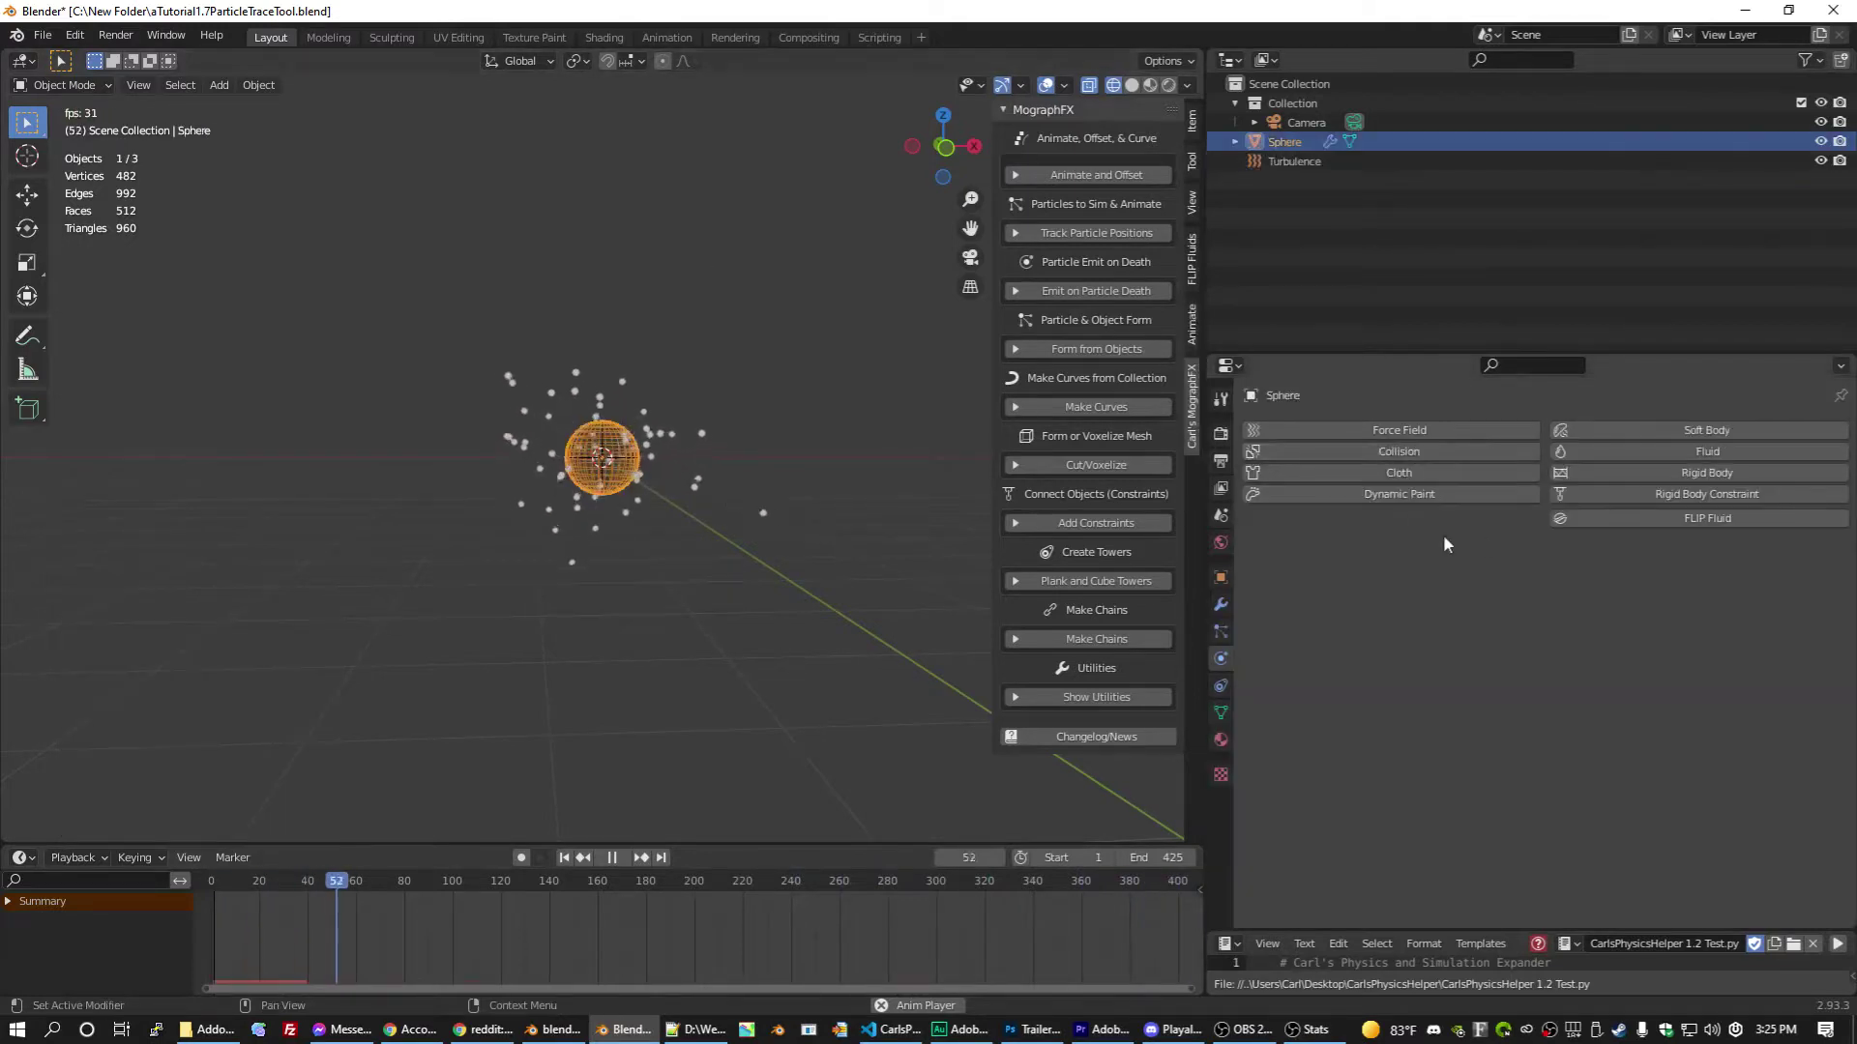
click(1221, 631)
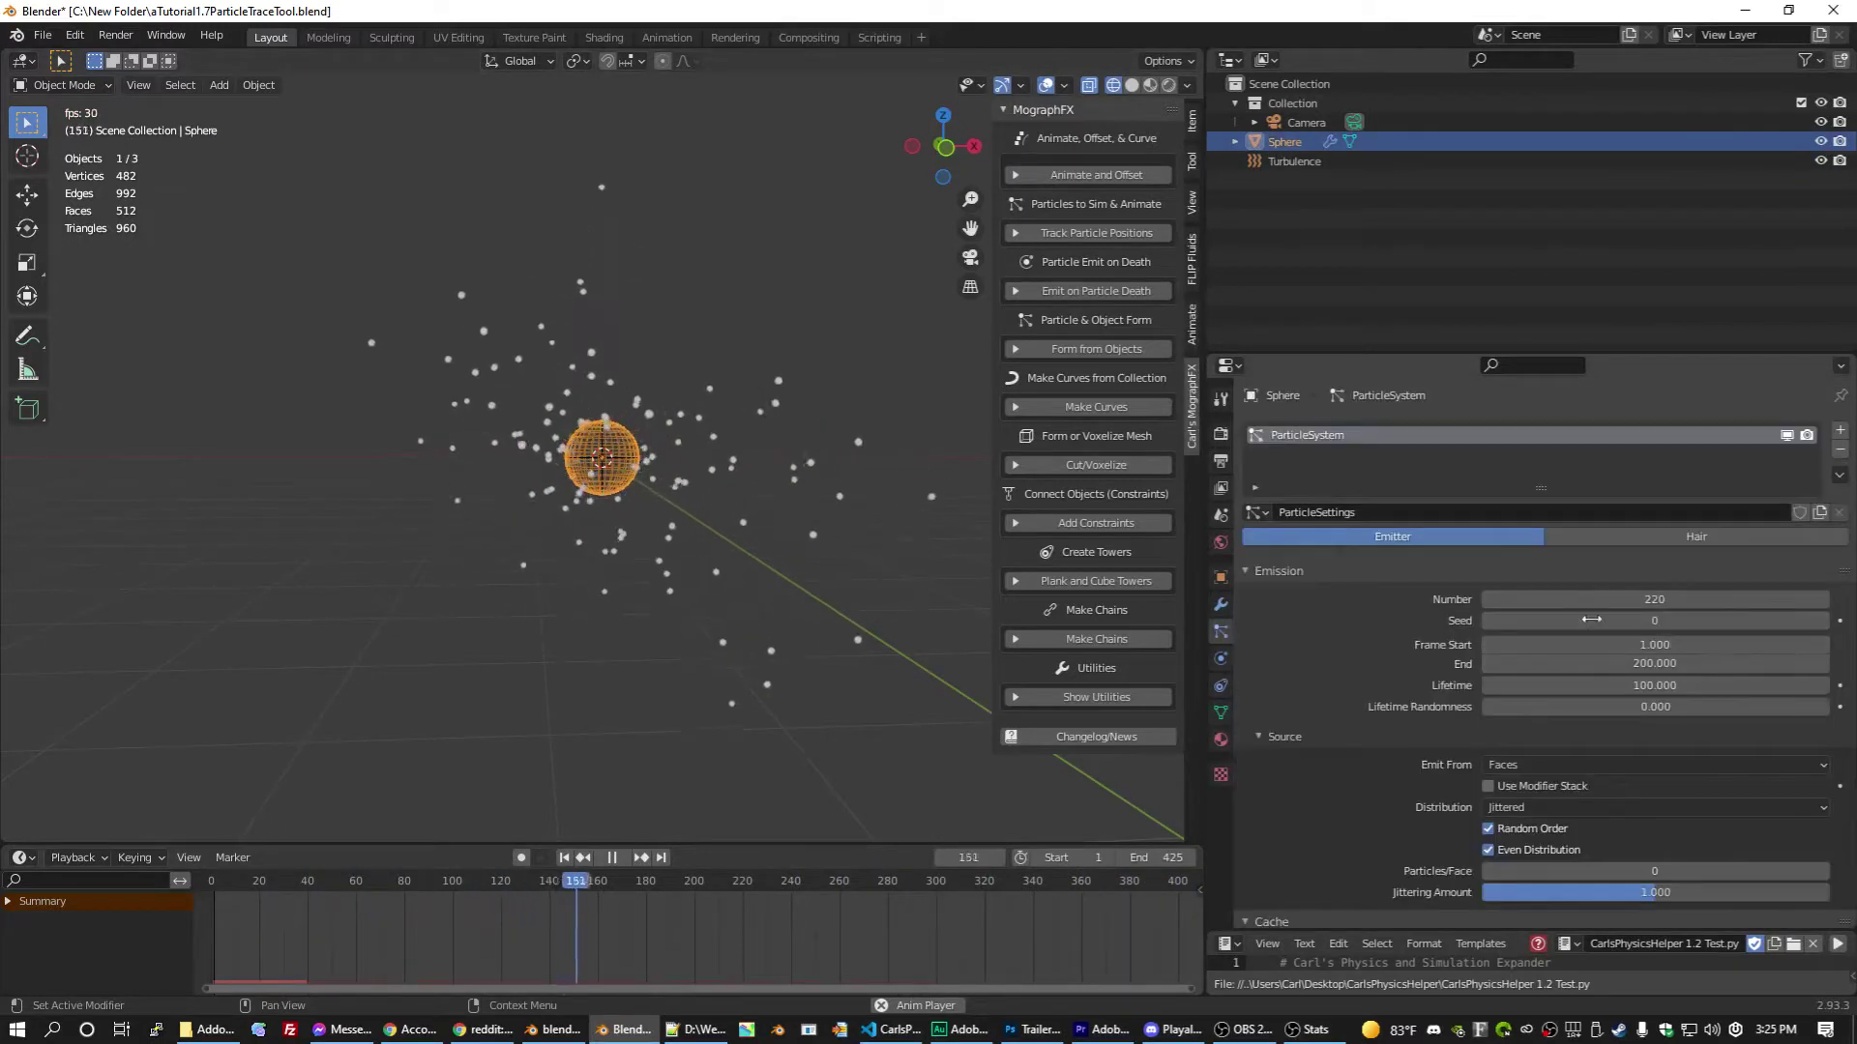
drag(1598, 618, 1659, 620)
click(211, 883)
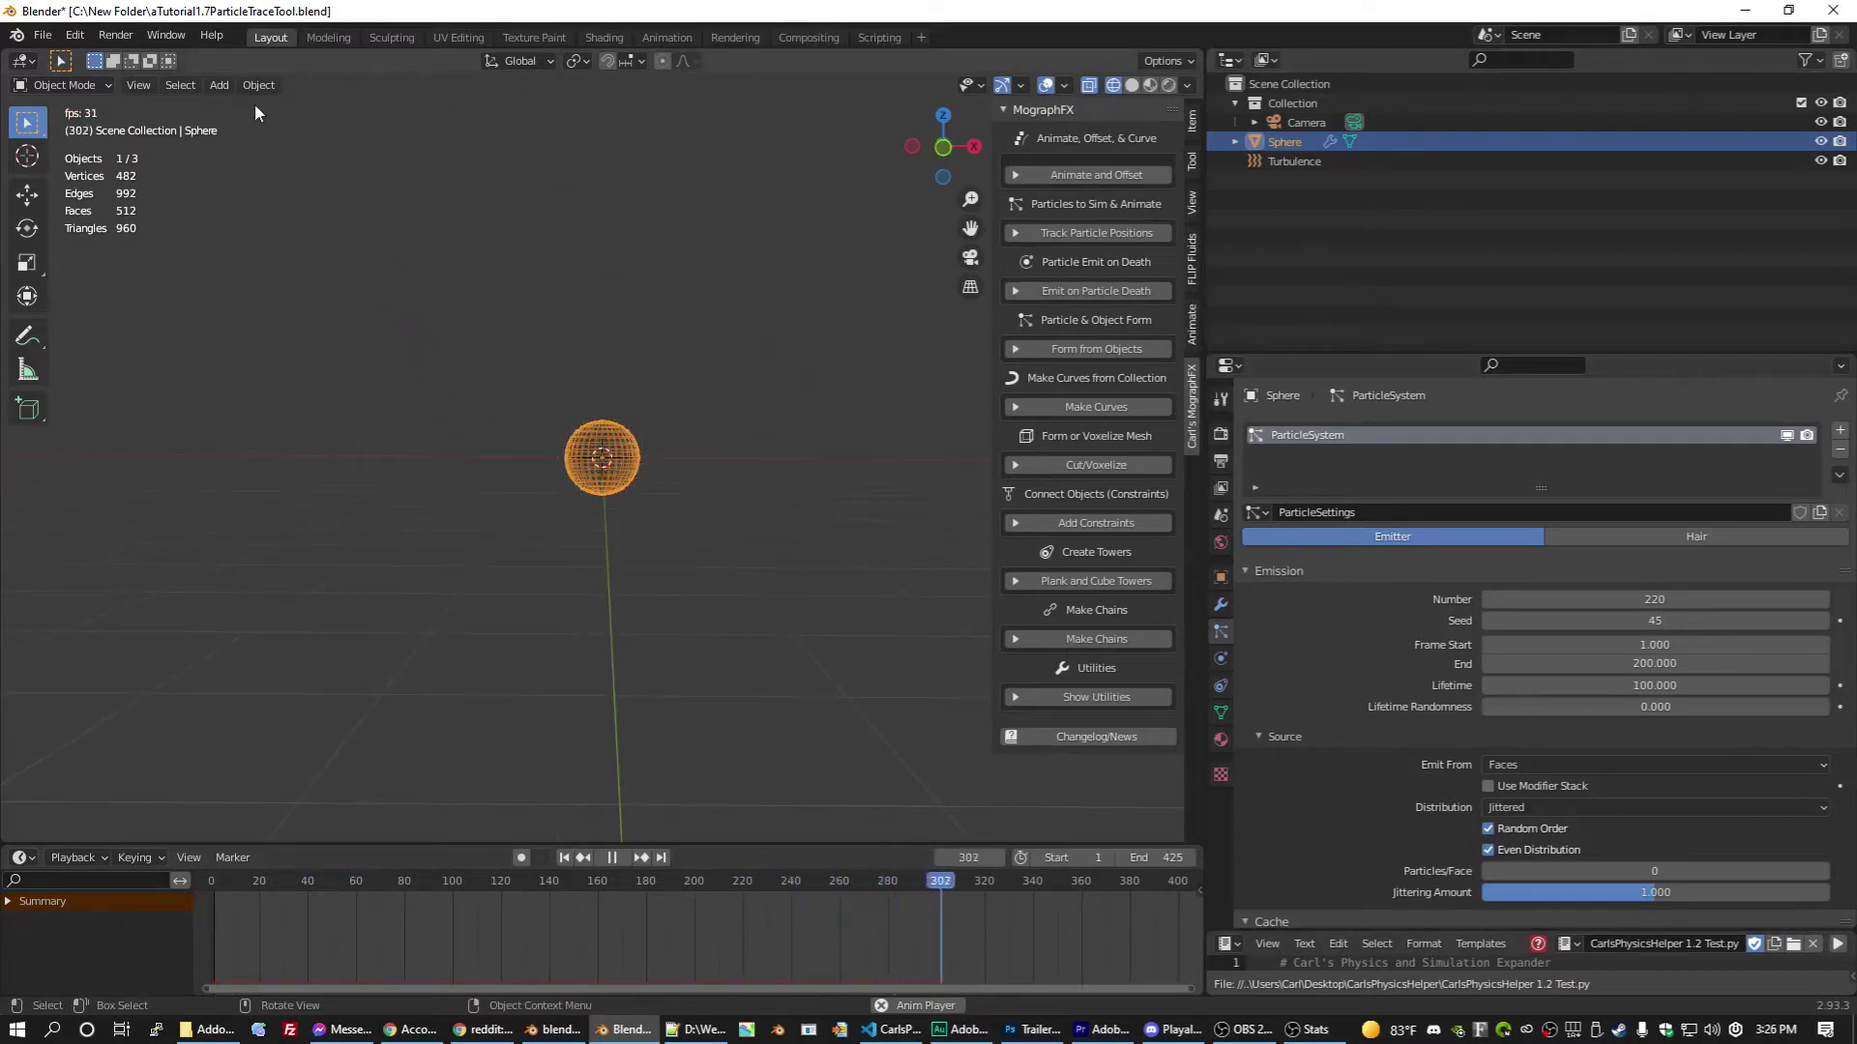
Step: Add an icosphere and move it along X to the left of the emitter
click(225, 87)
mouse_move(228, 104)
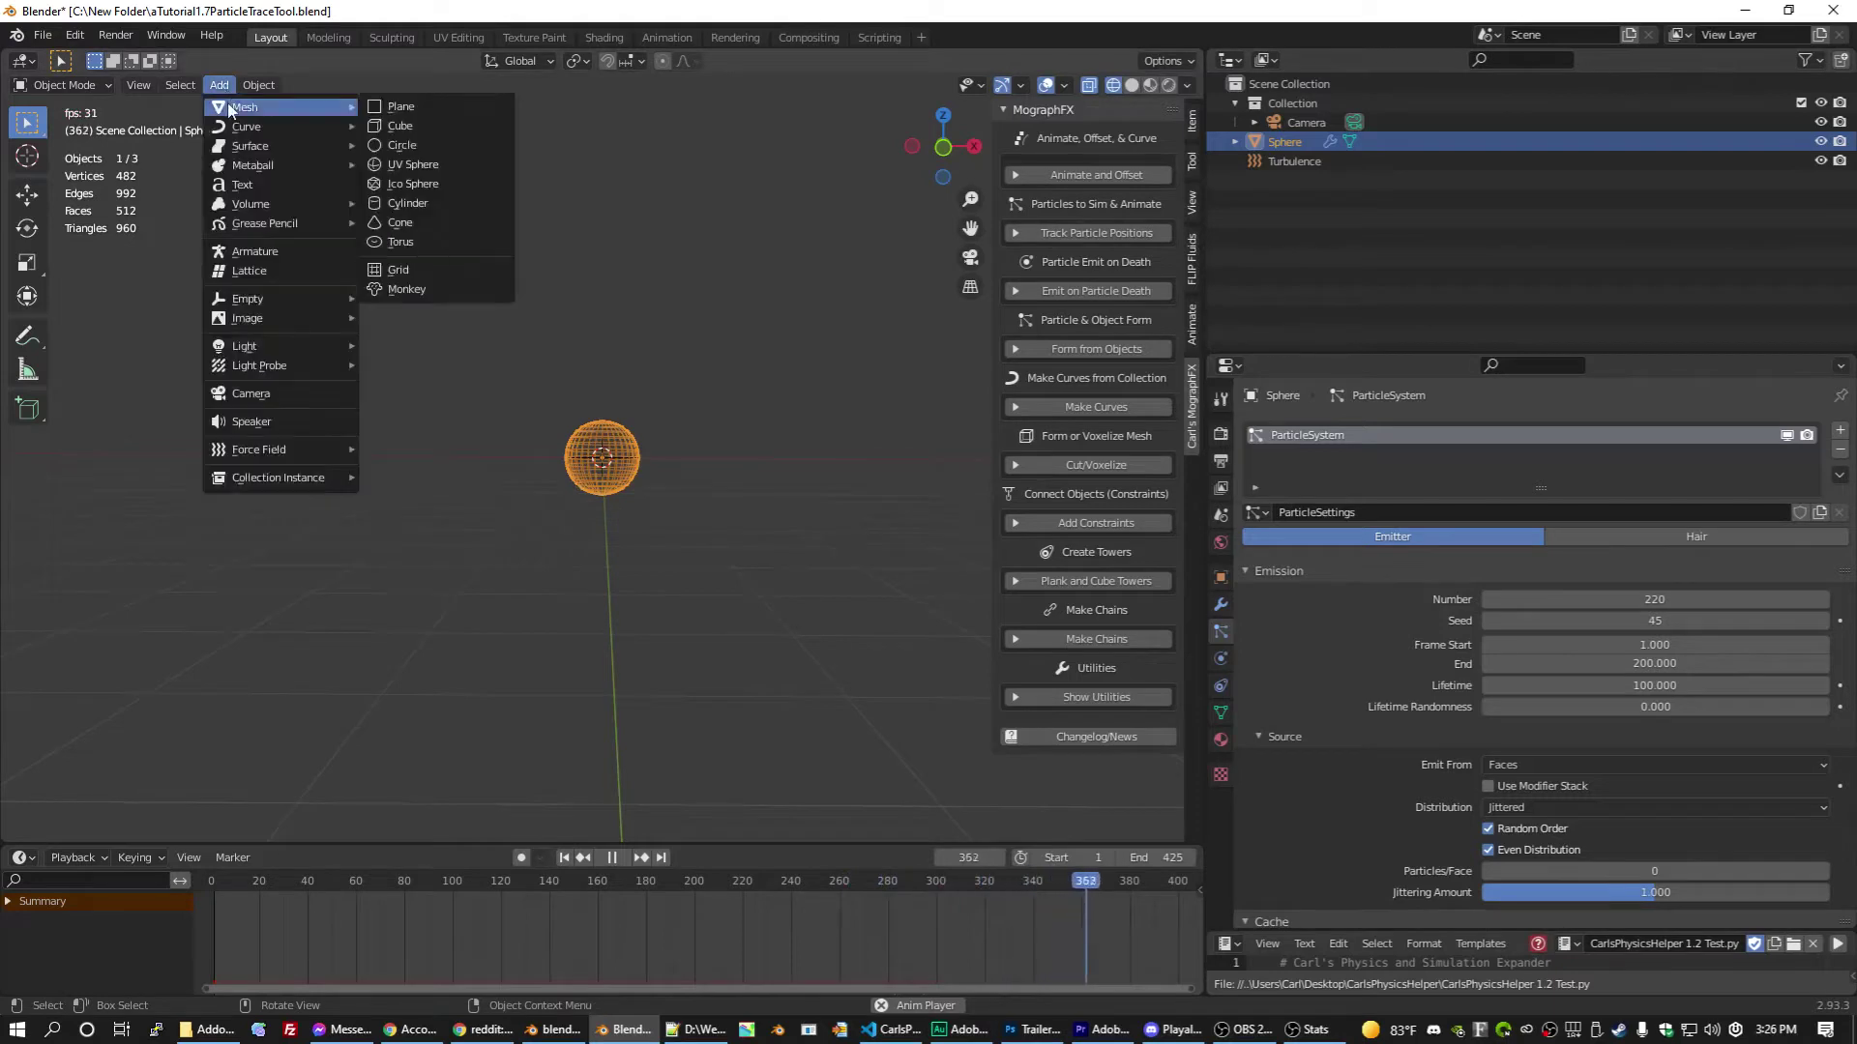
click(413, 184)
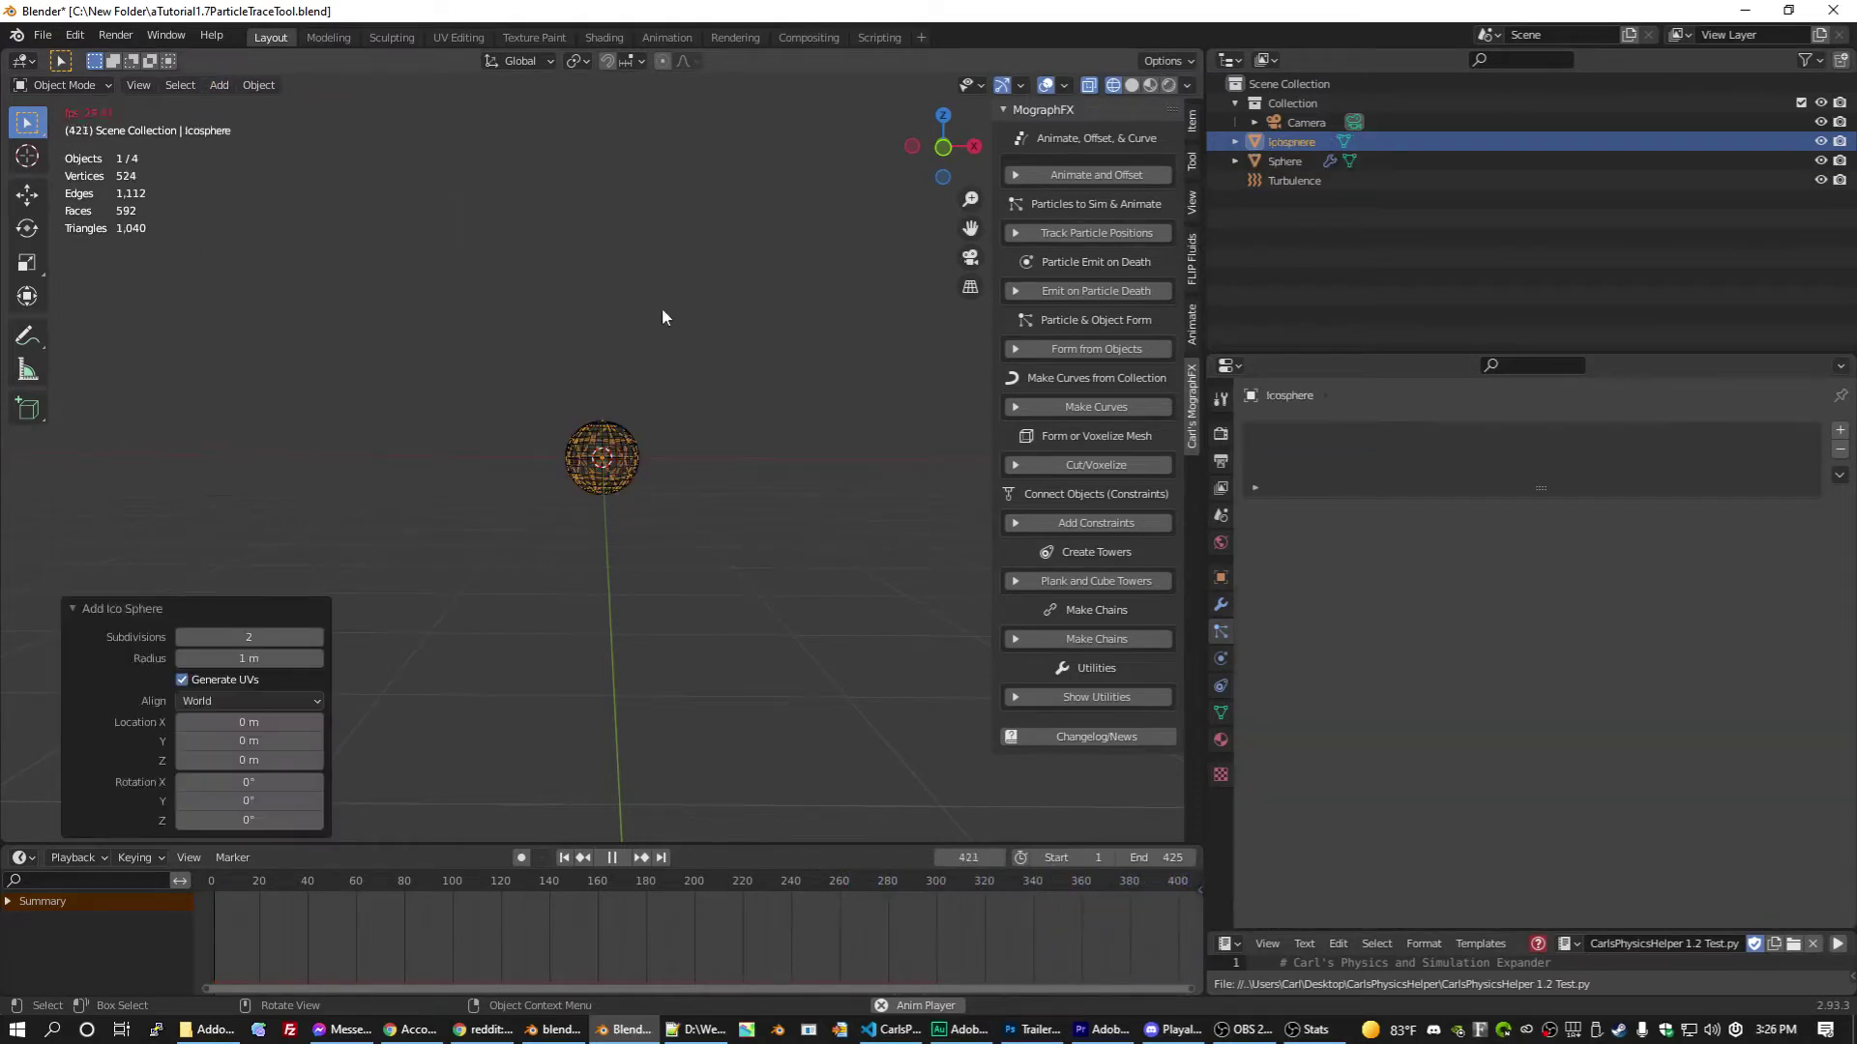
key(g)
key(x)
click(135, 450)
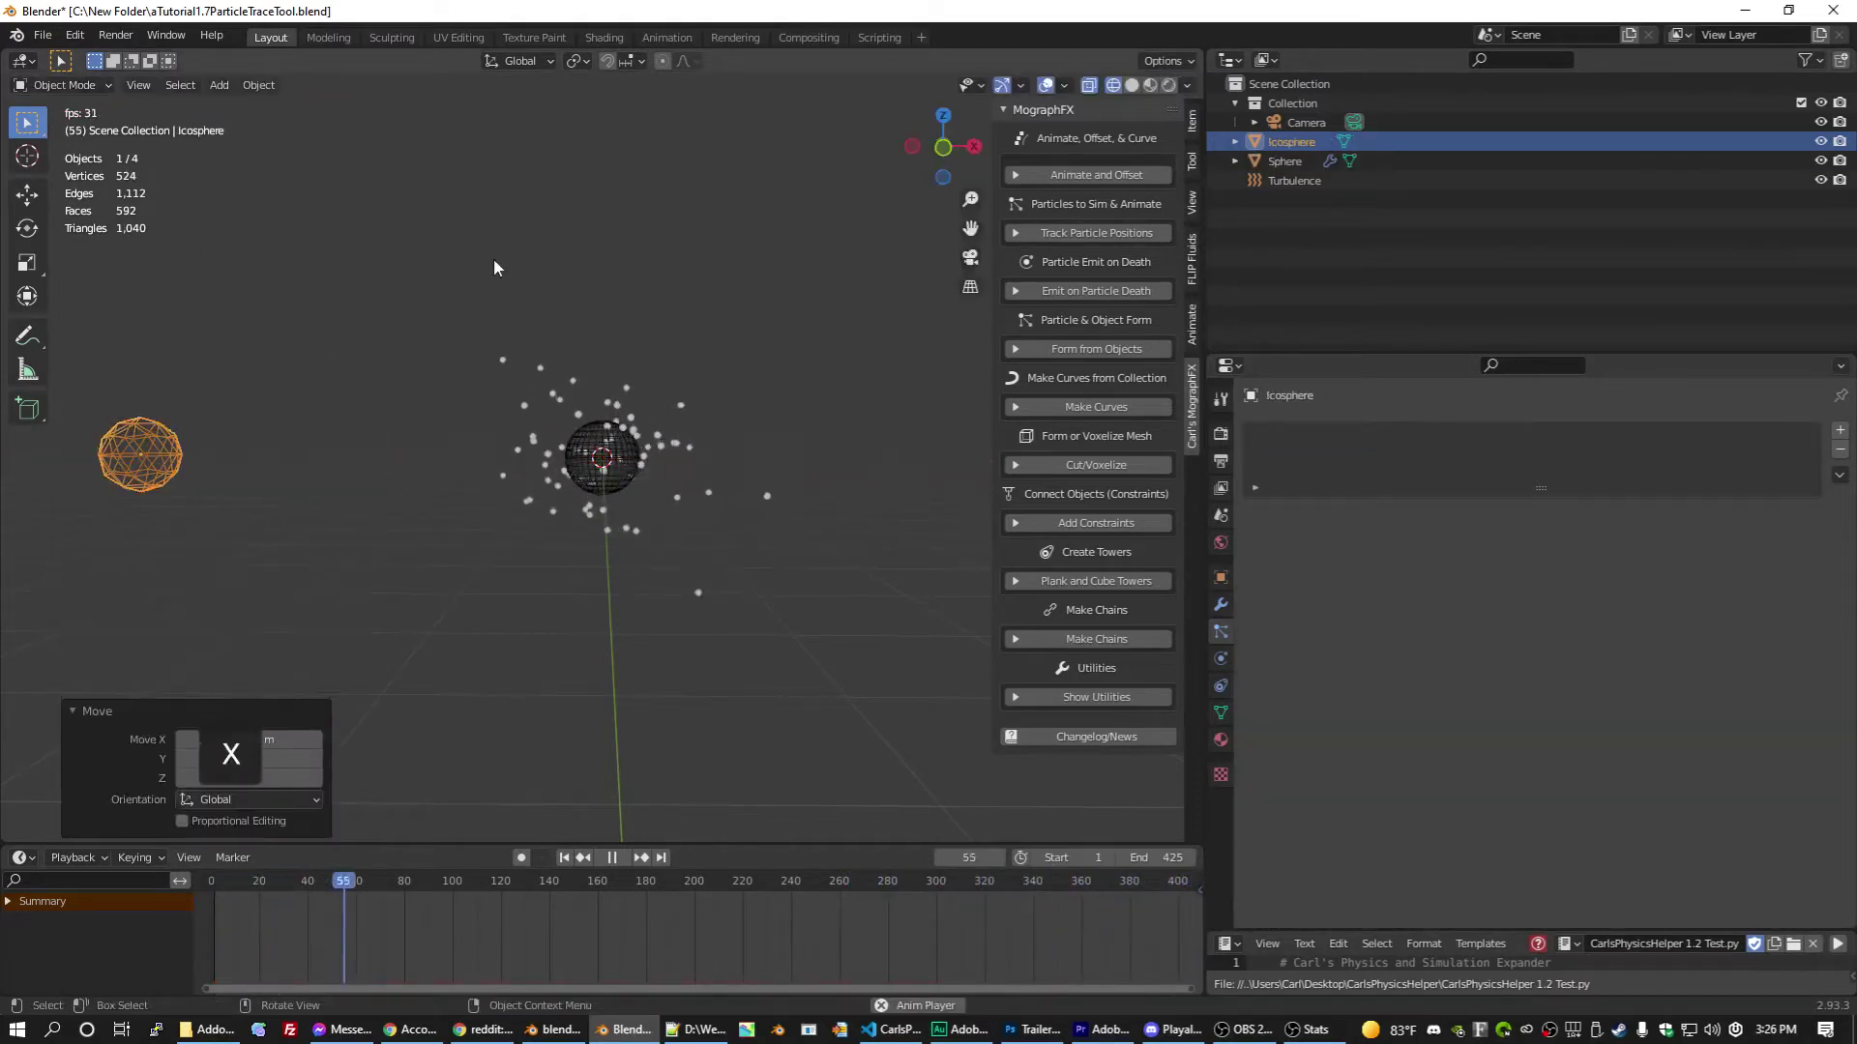
Step: Set the icosphere's material emission colour to yellow
click(1221, 740)
scroll(1402, 657, down, 5)
scroll(1389, 687, down, 4)
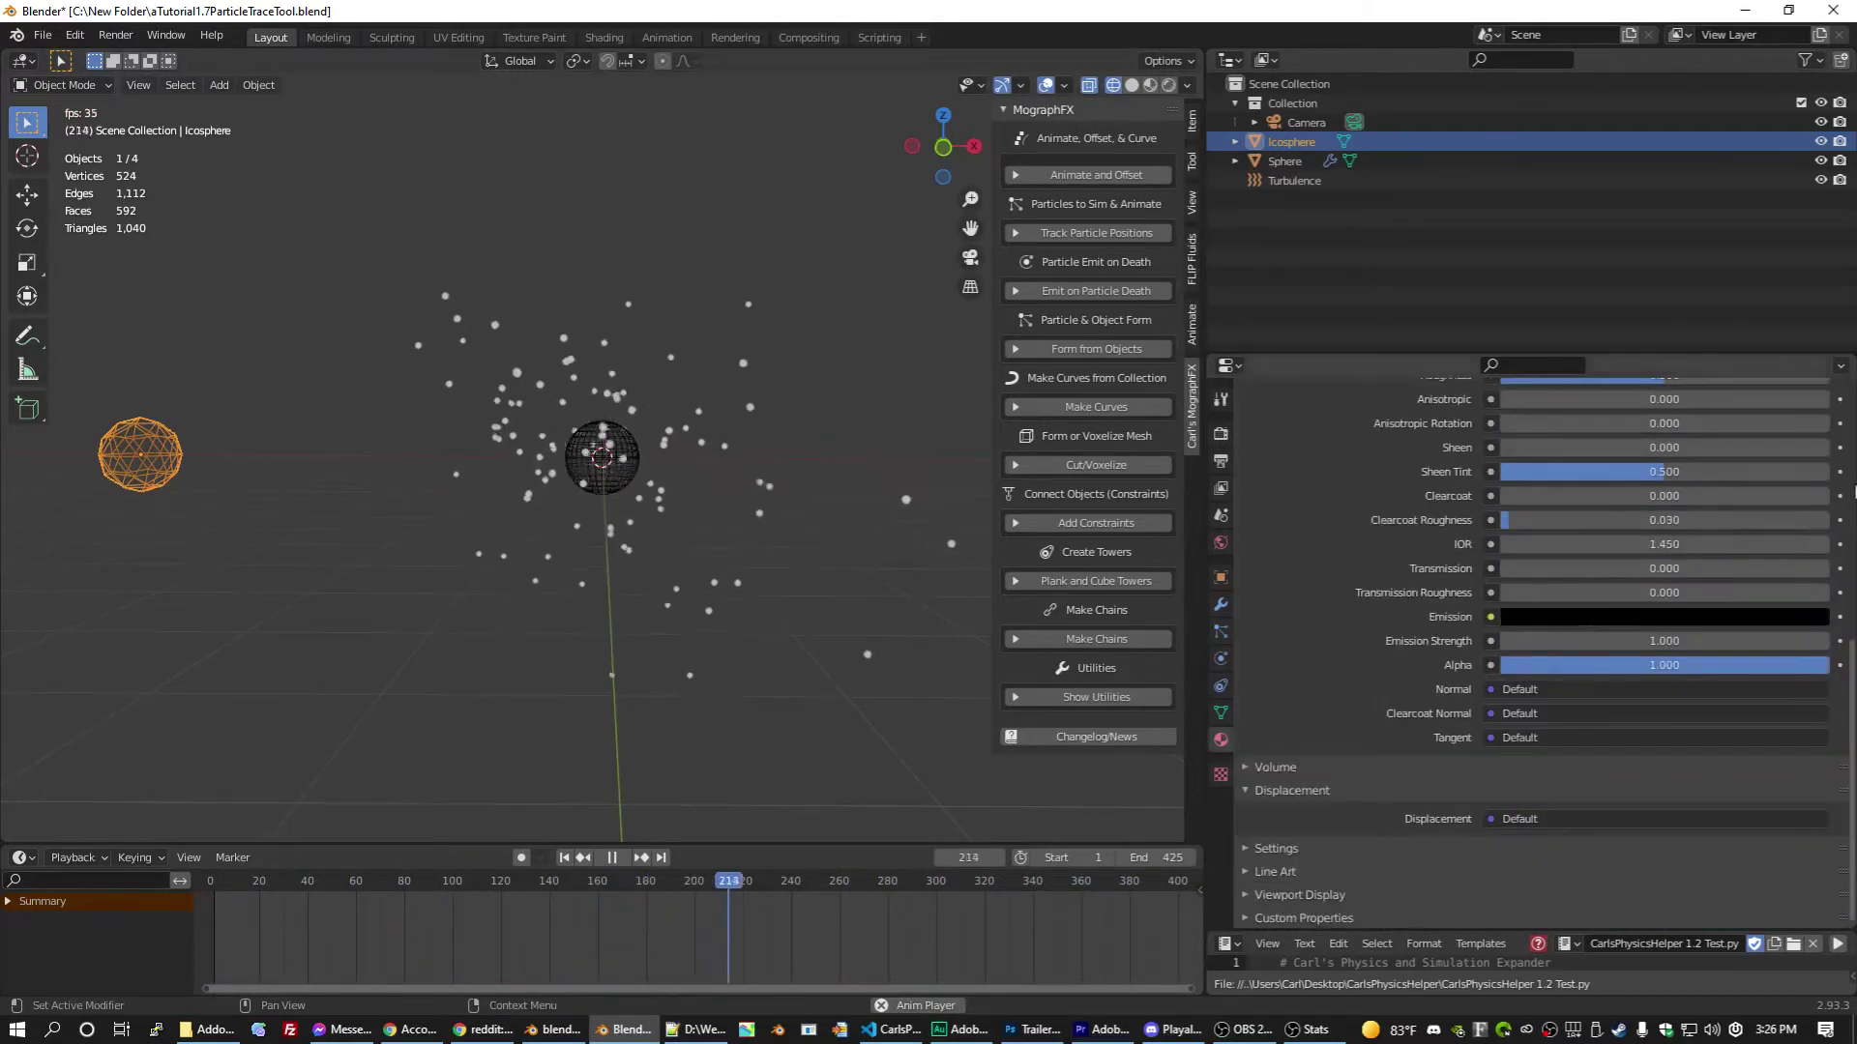
click(1650, 617)
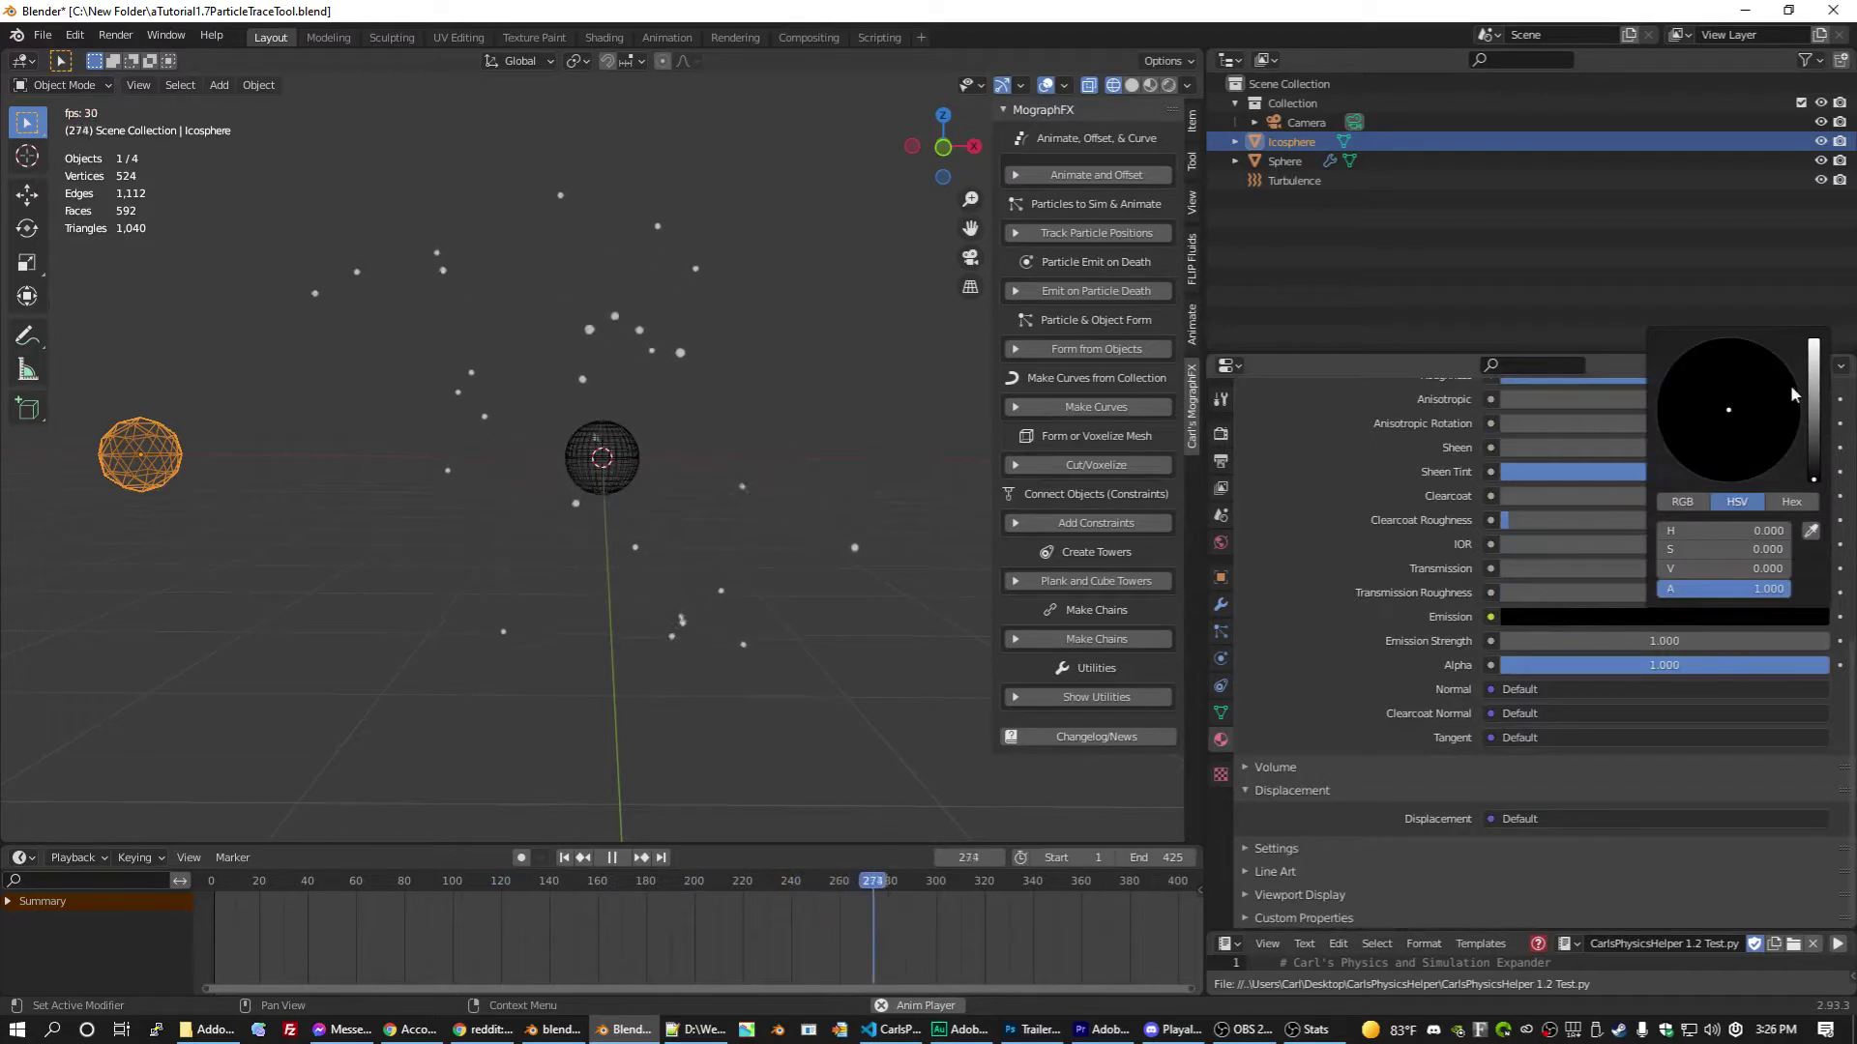
drag(1813, 355, 1813, 344)
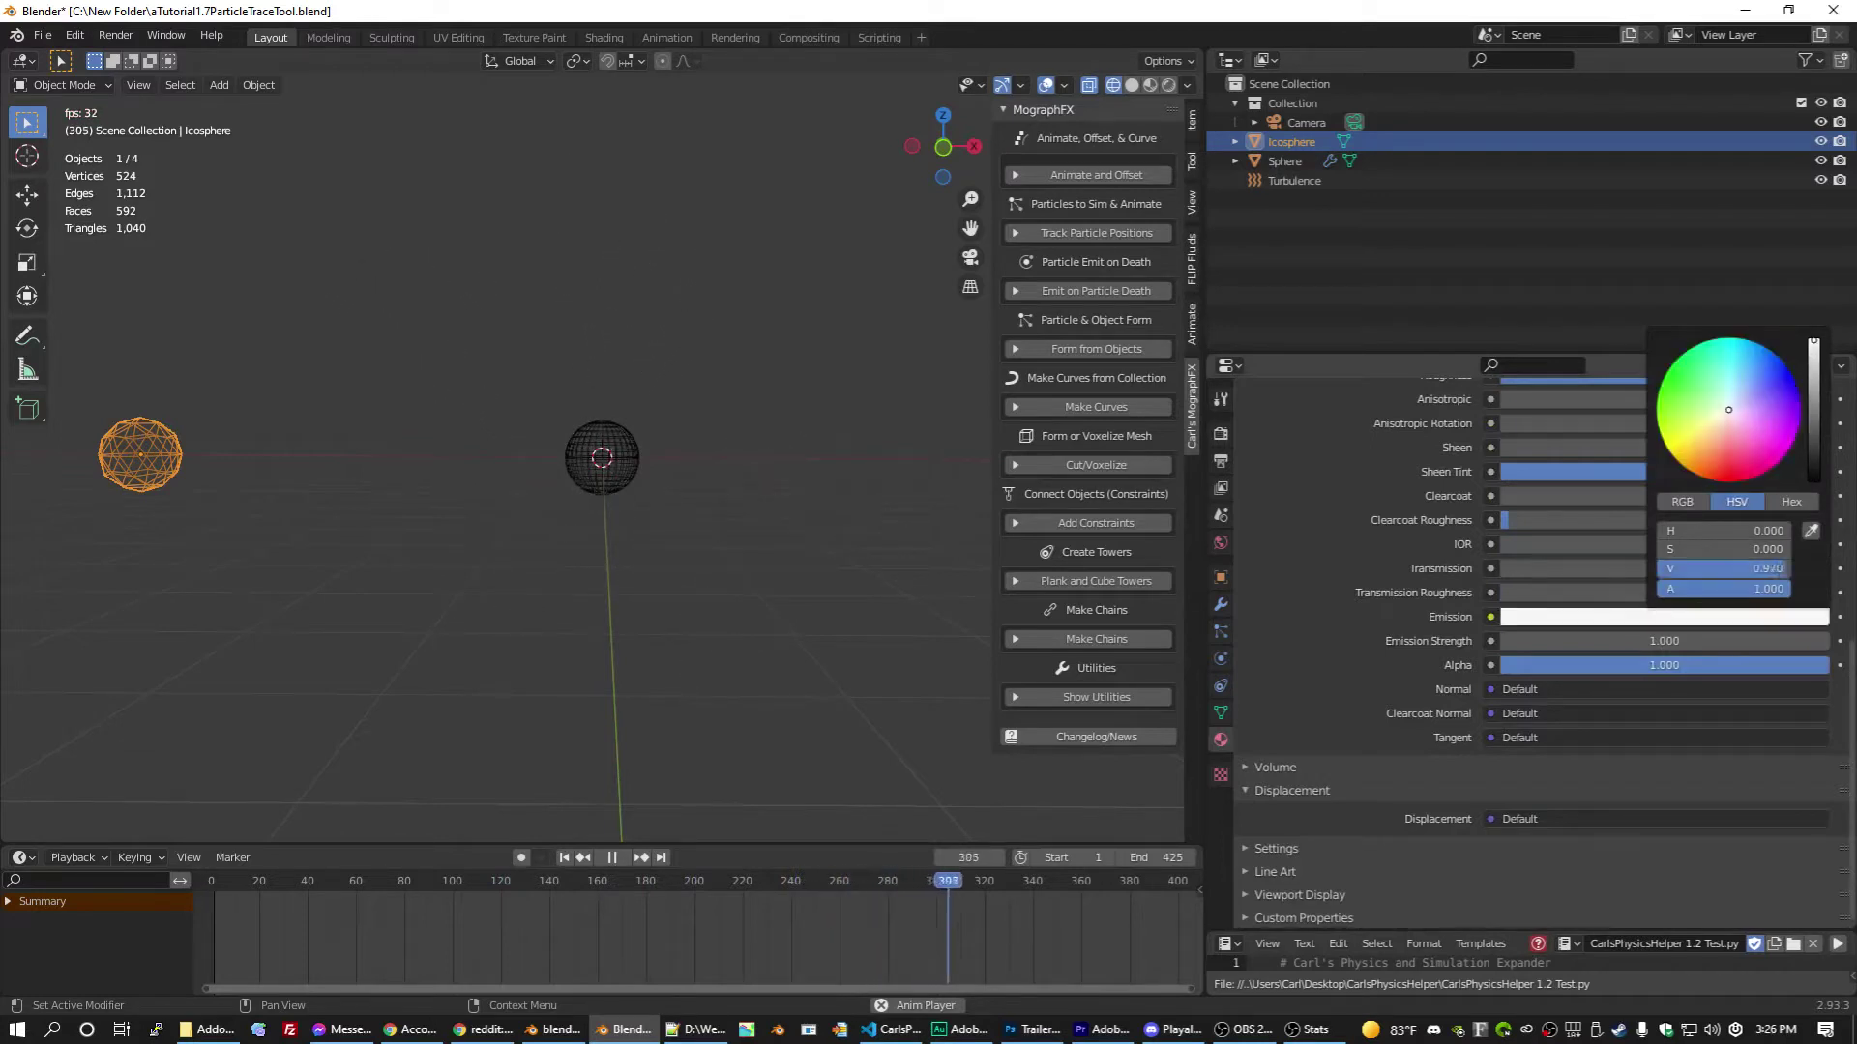
click(1678, 466)
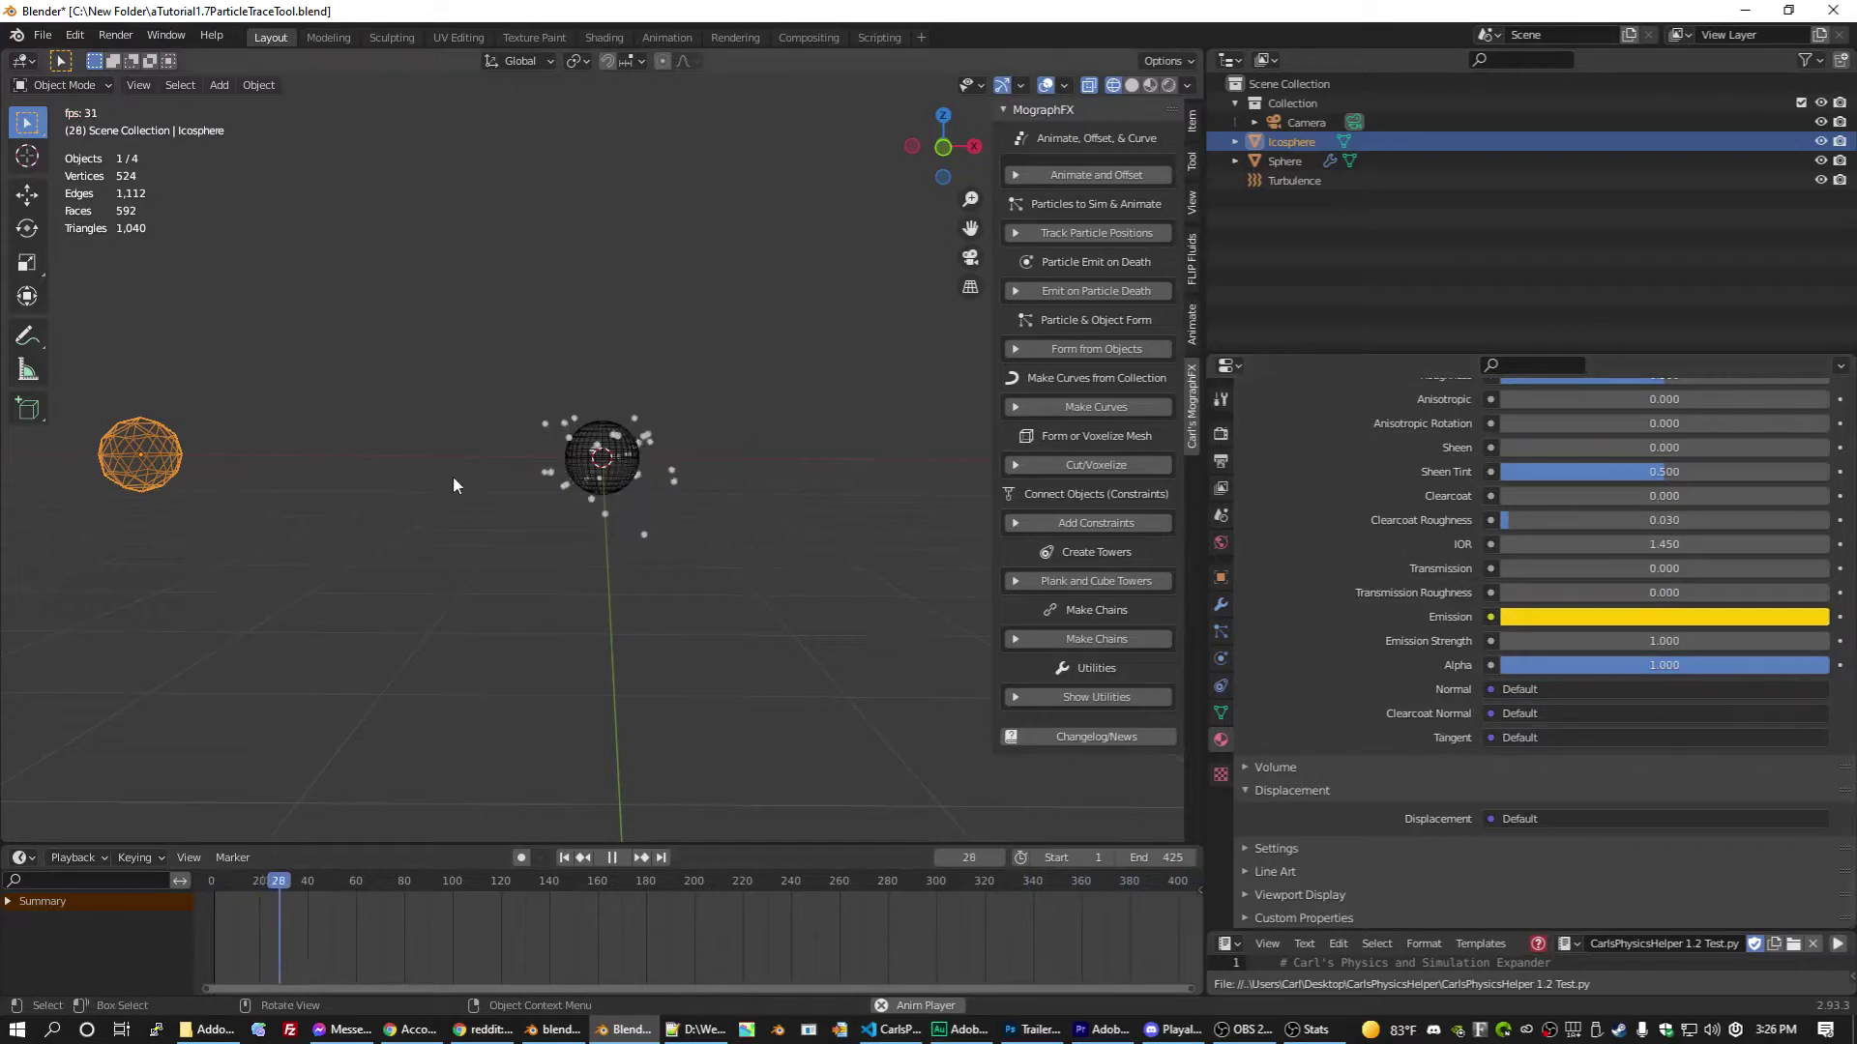
Step: In the particle position tracker, set the sphere as emitter and the icosphere as clone
click(600, 460)
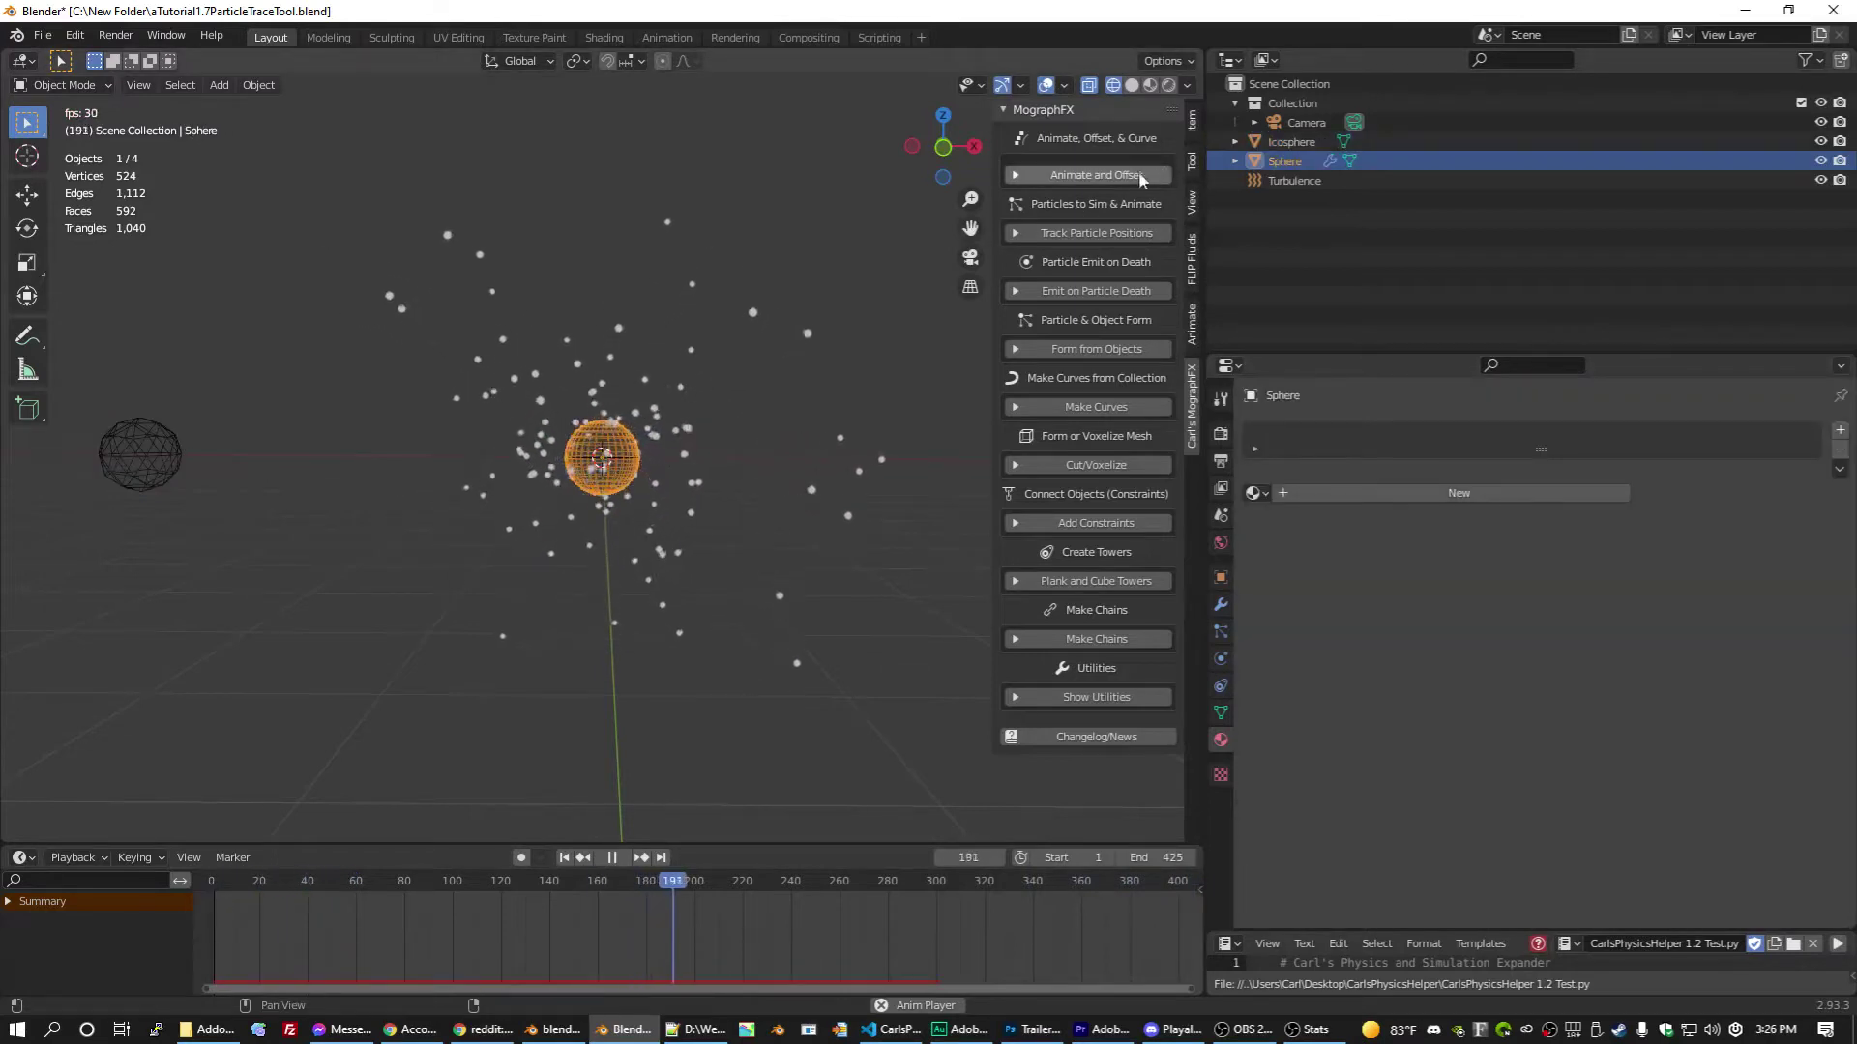
click(1112, 235)
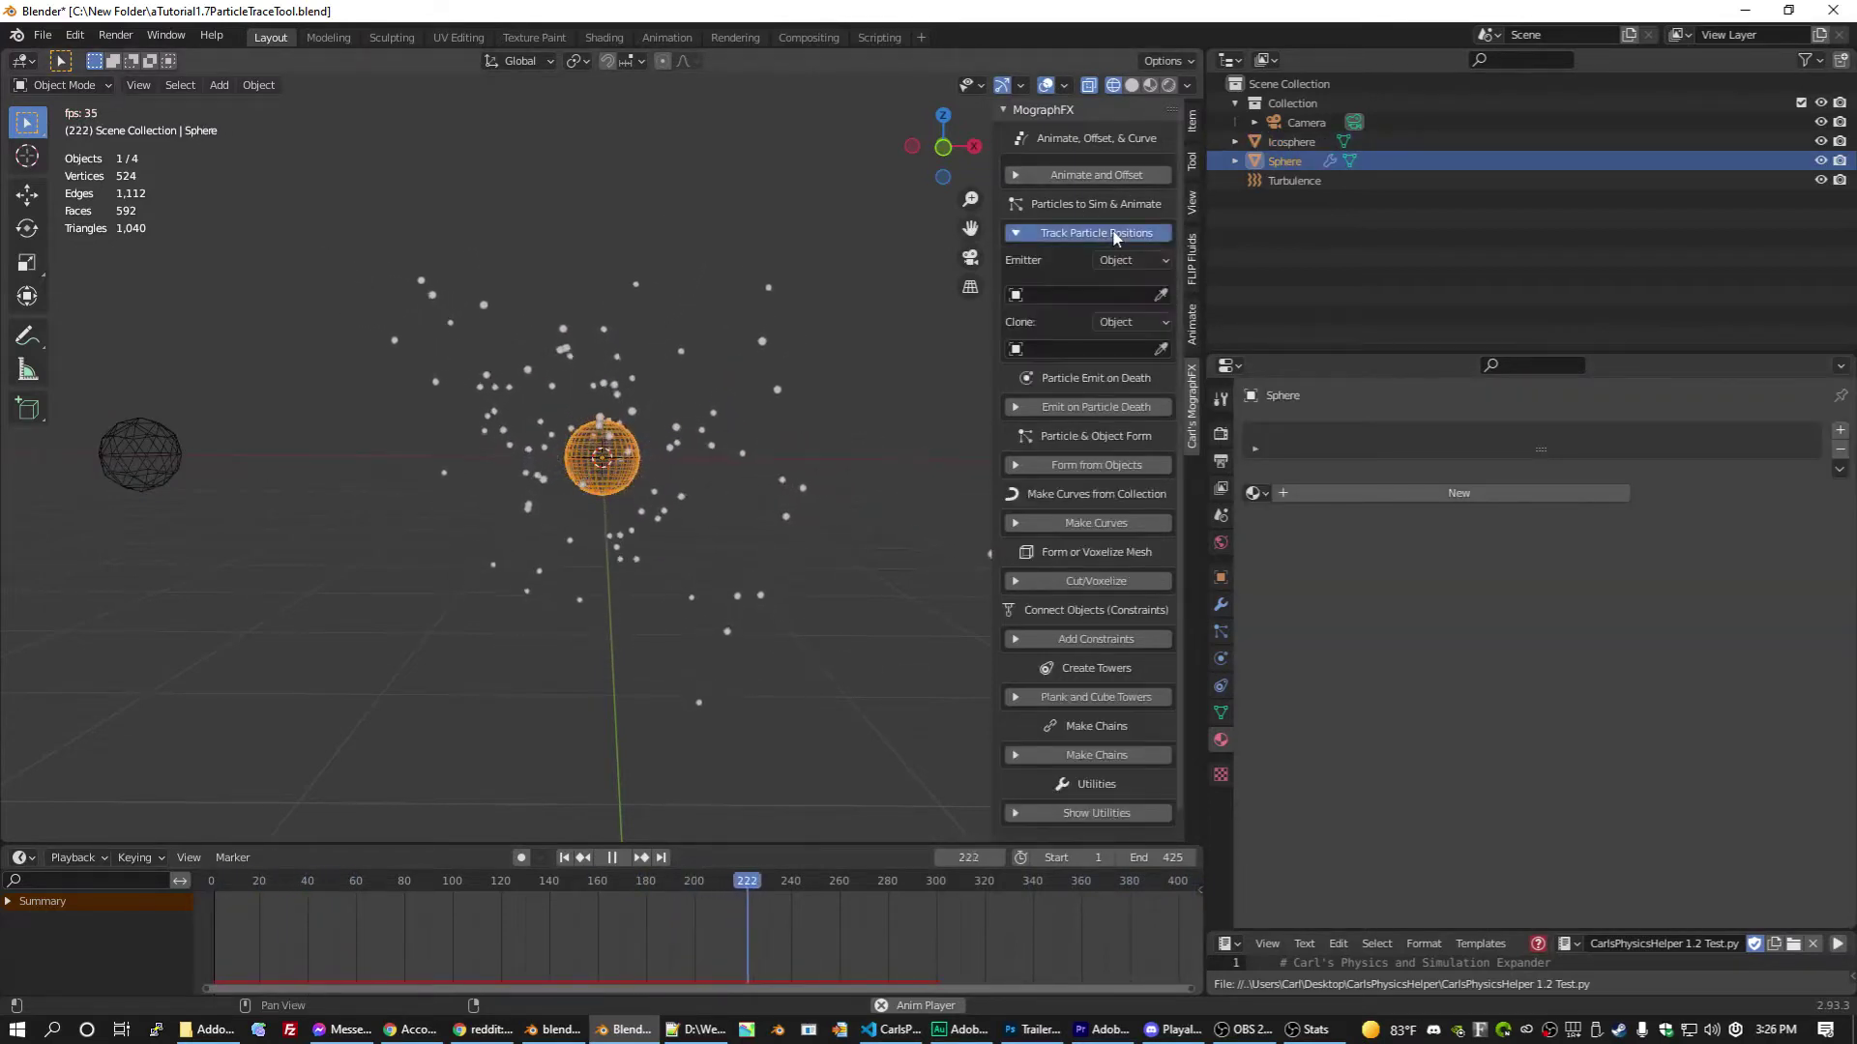
click(1163, 289)
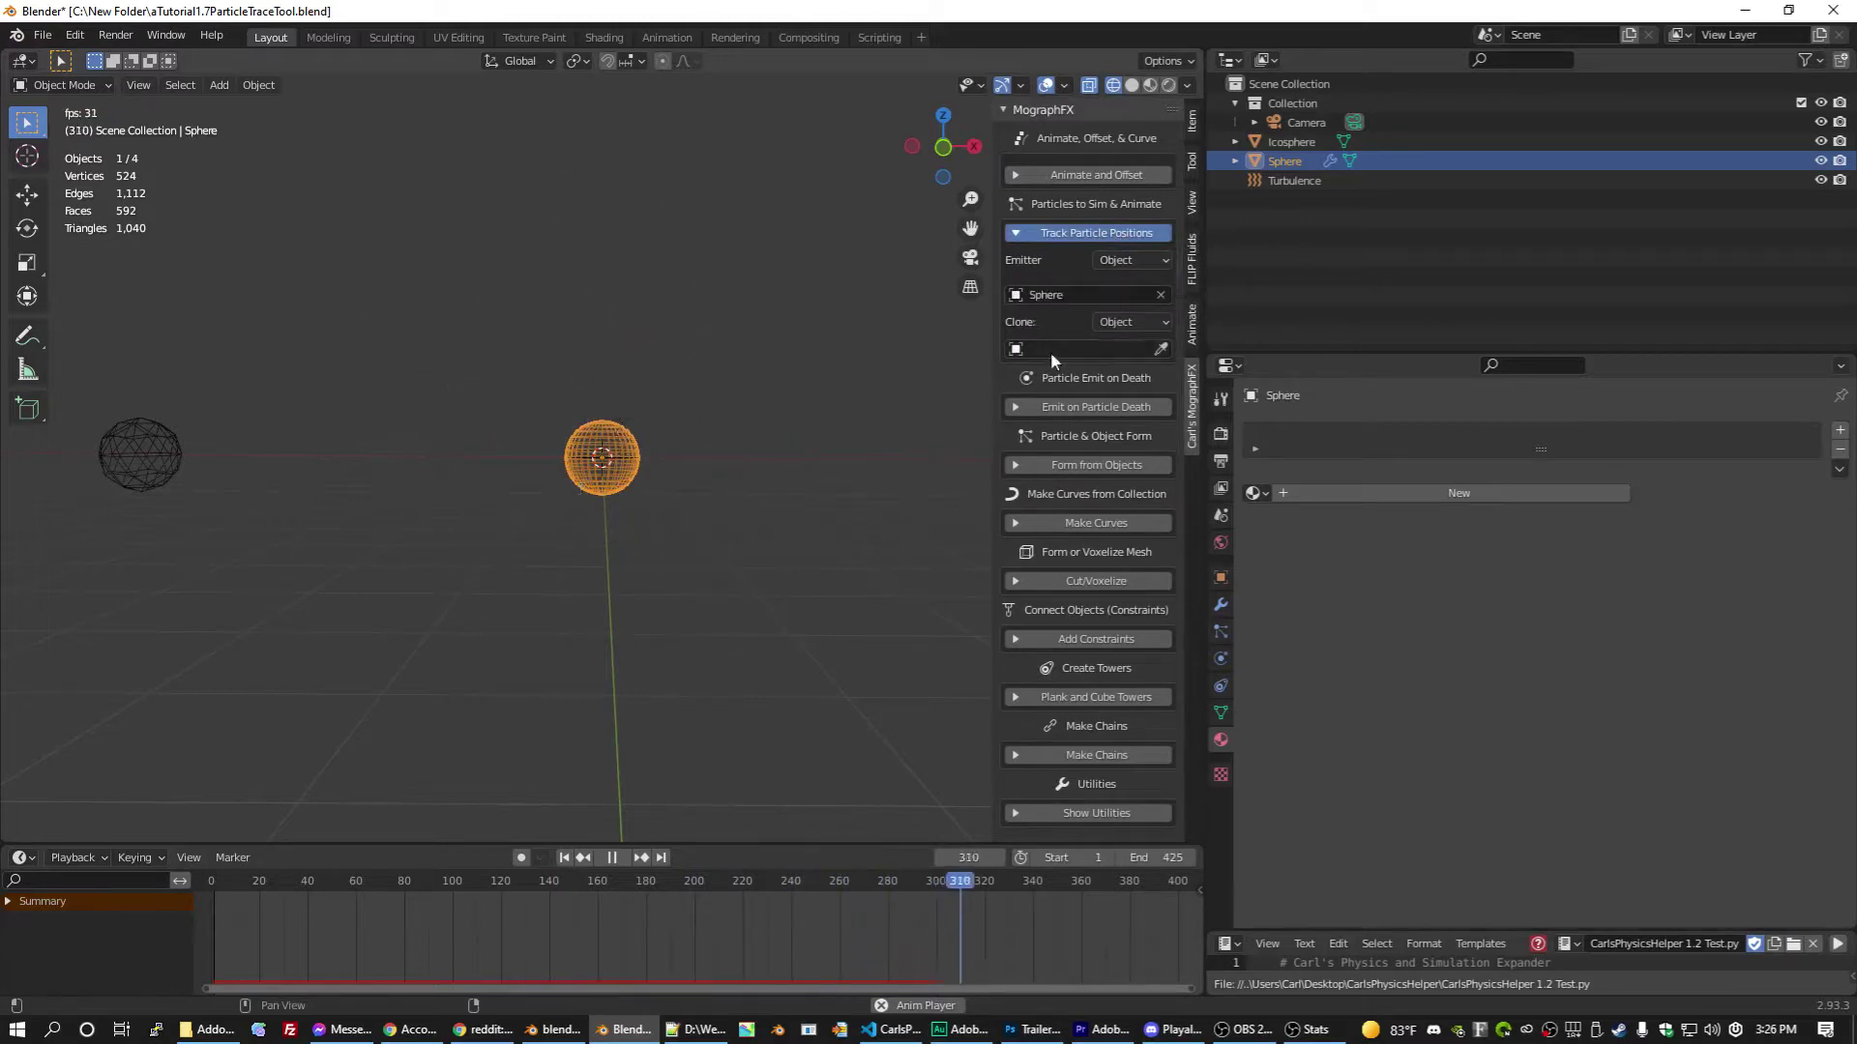
click(1162, 349)
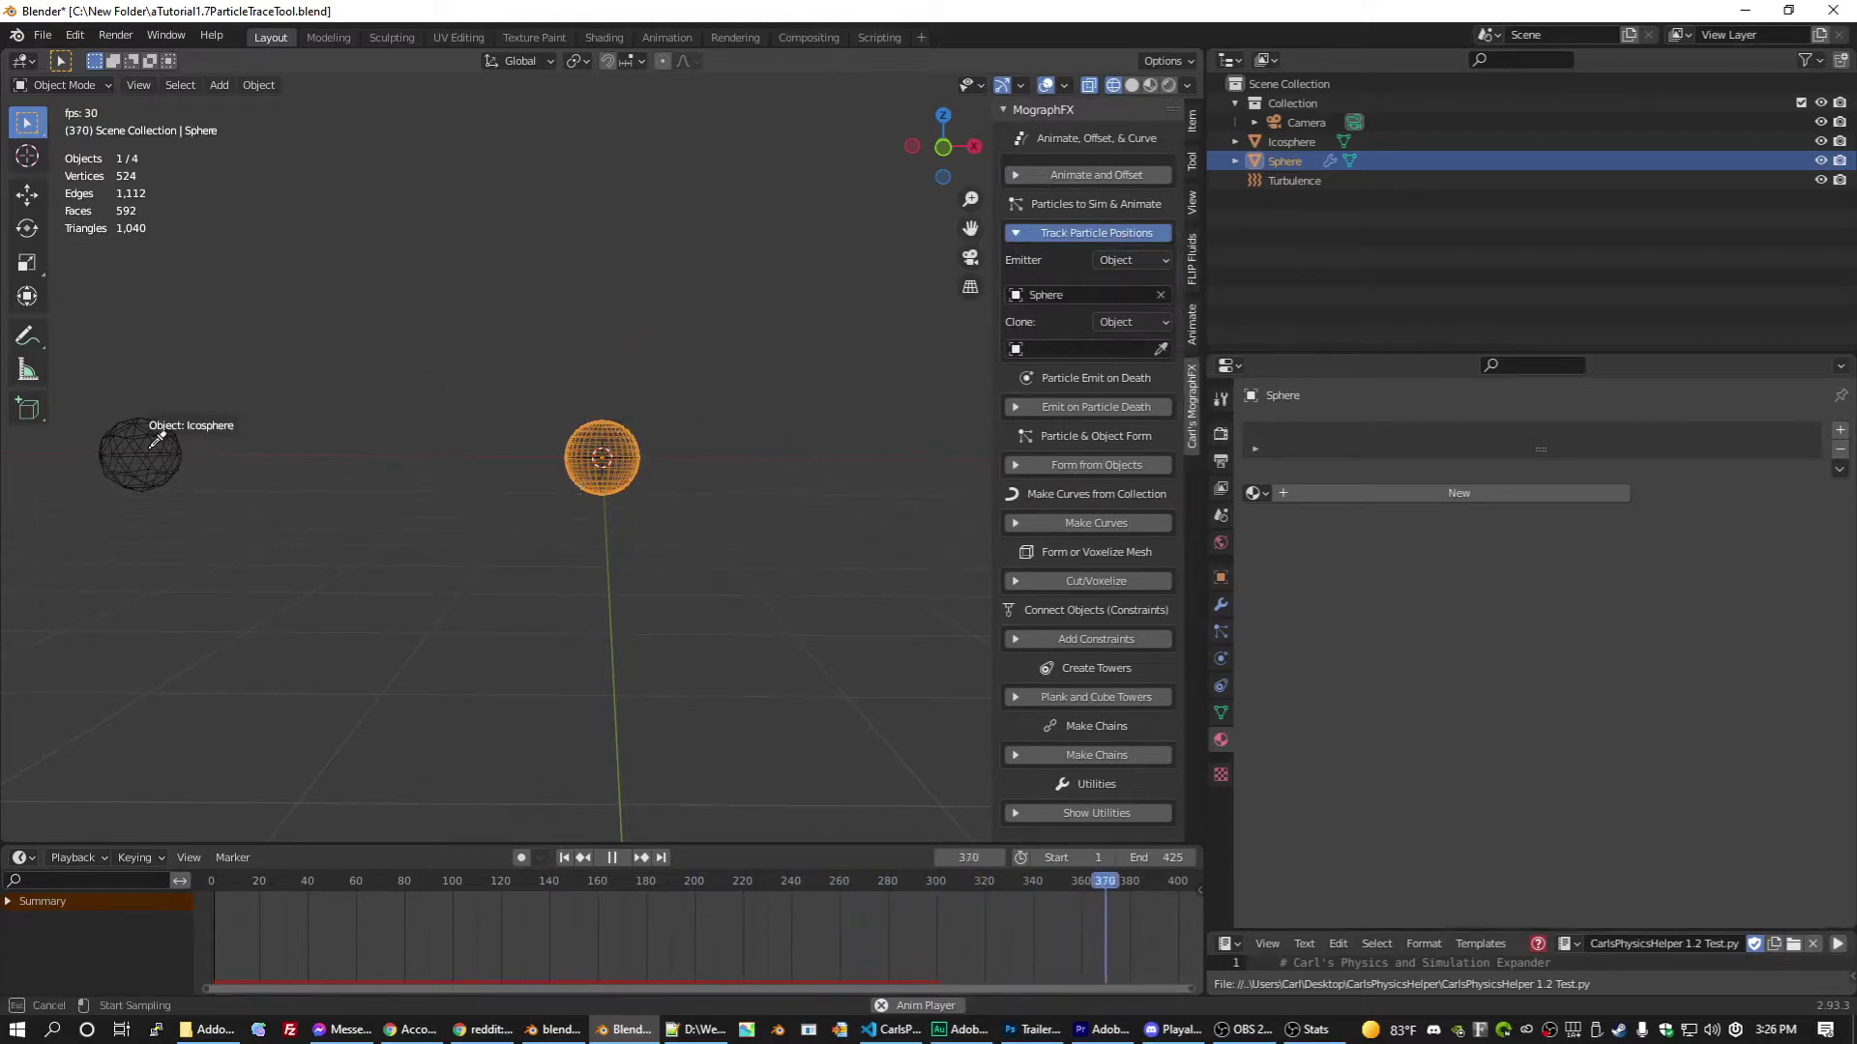
click(155, 442)
Step: Rename the icosphere to 'Particle' and the sphere to 'Emitter' in the Outliner
click(1296, 141)
double_click(1296, 141)
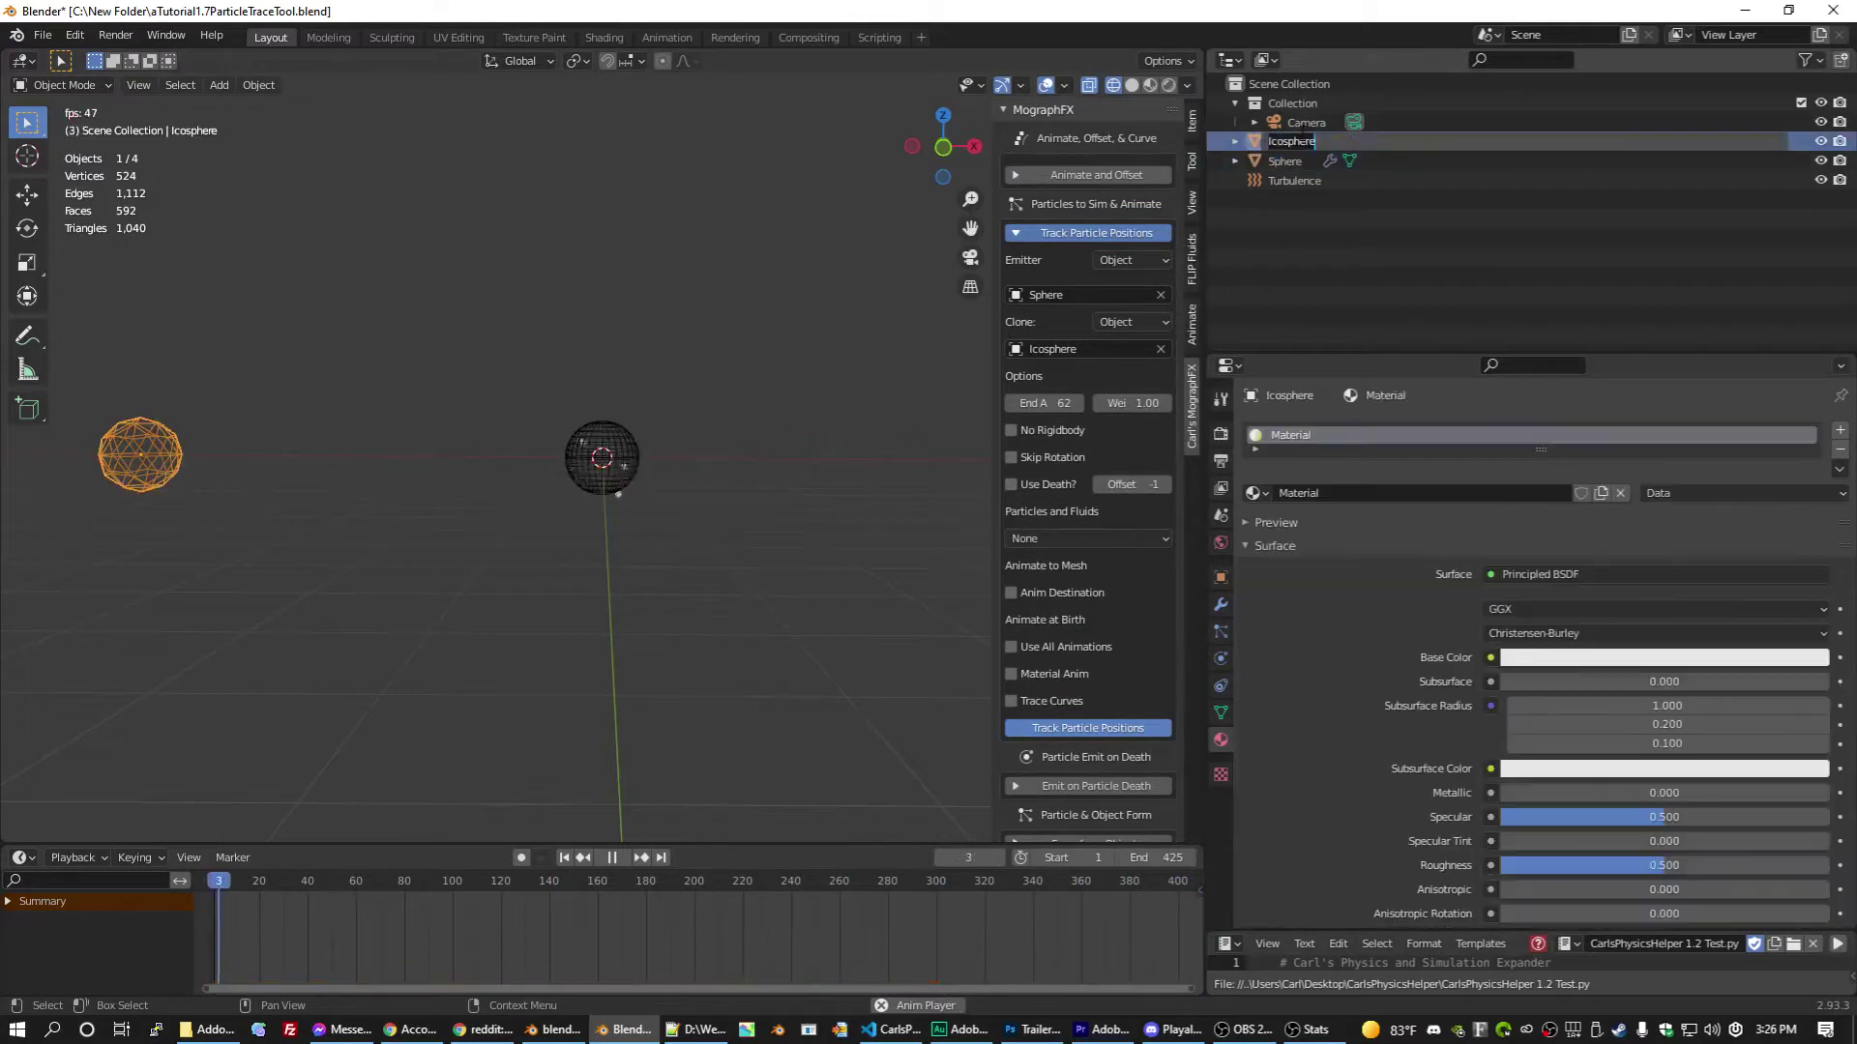
key(shift)
text(Particle)
key(Return)
click(1286, 161)
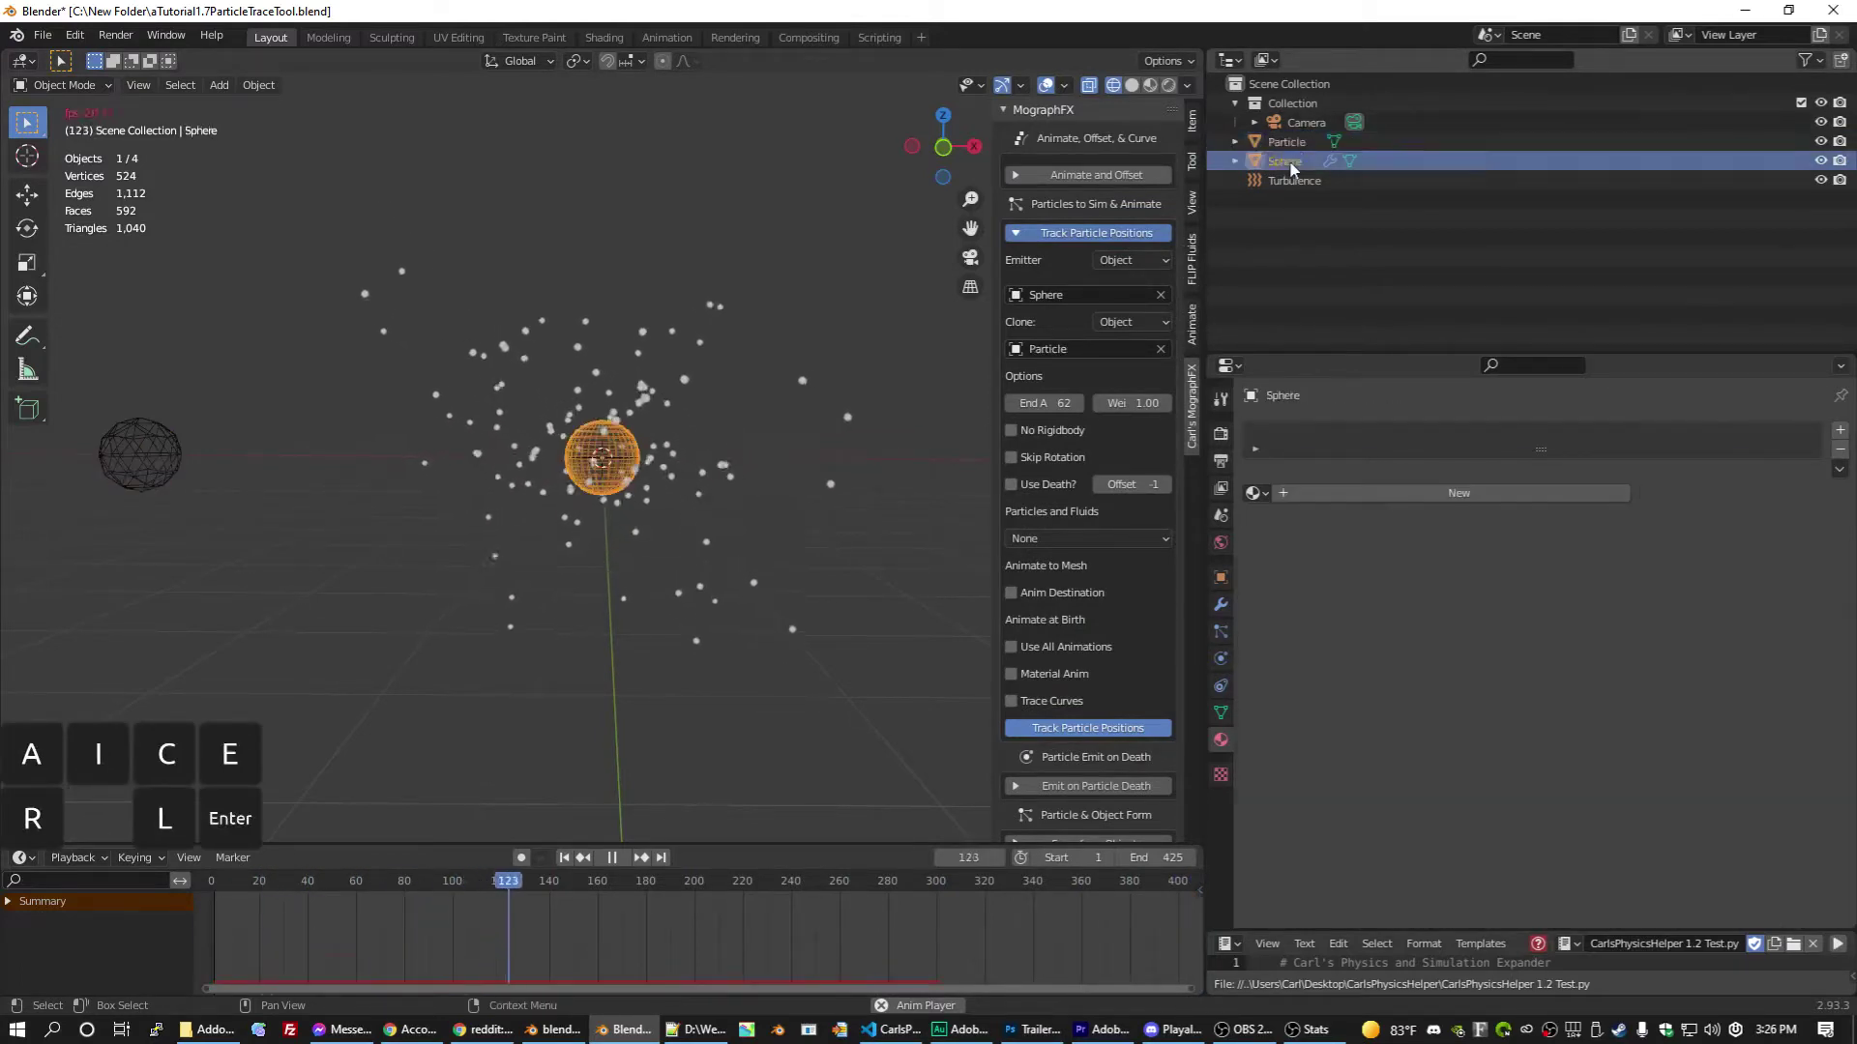
double_click(1289, 161)
text(Emitte)
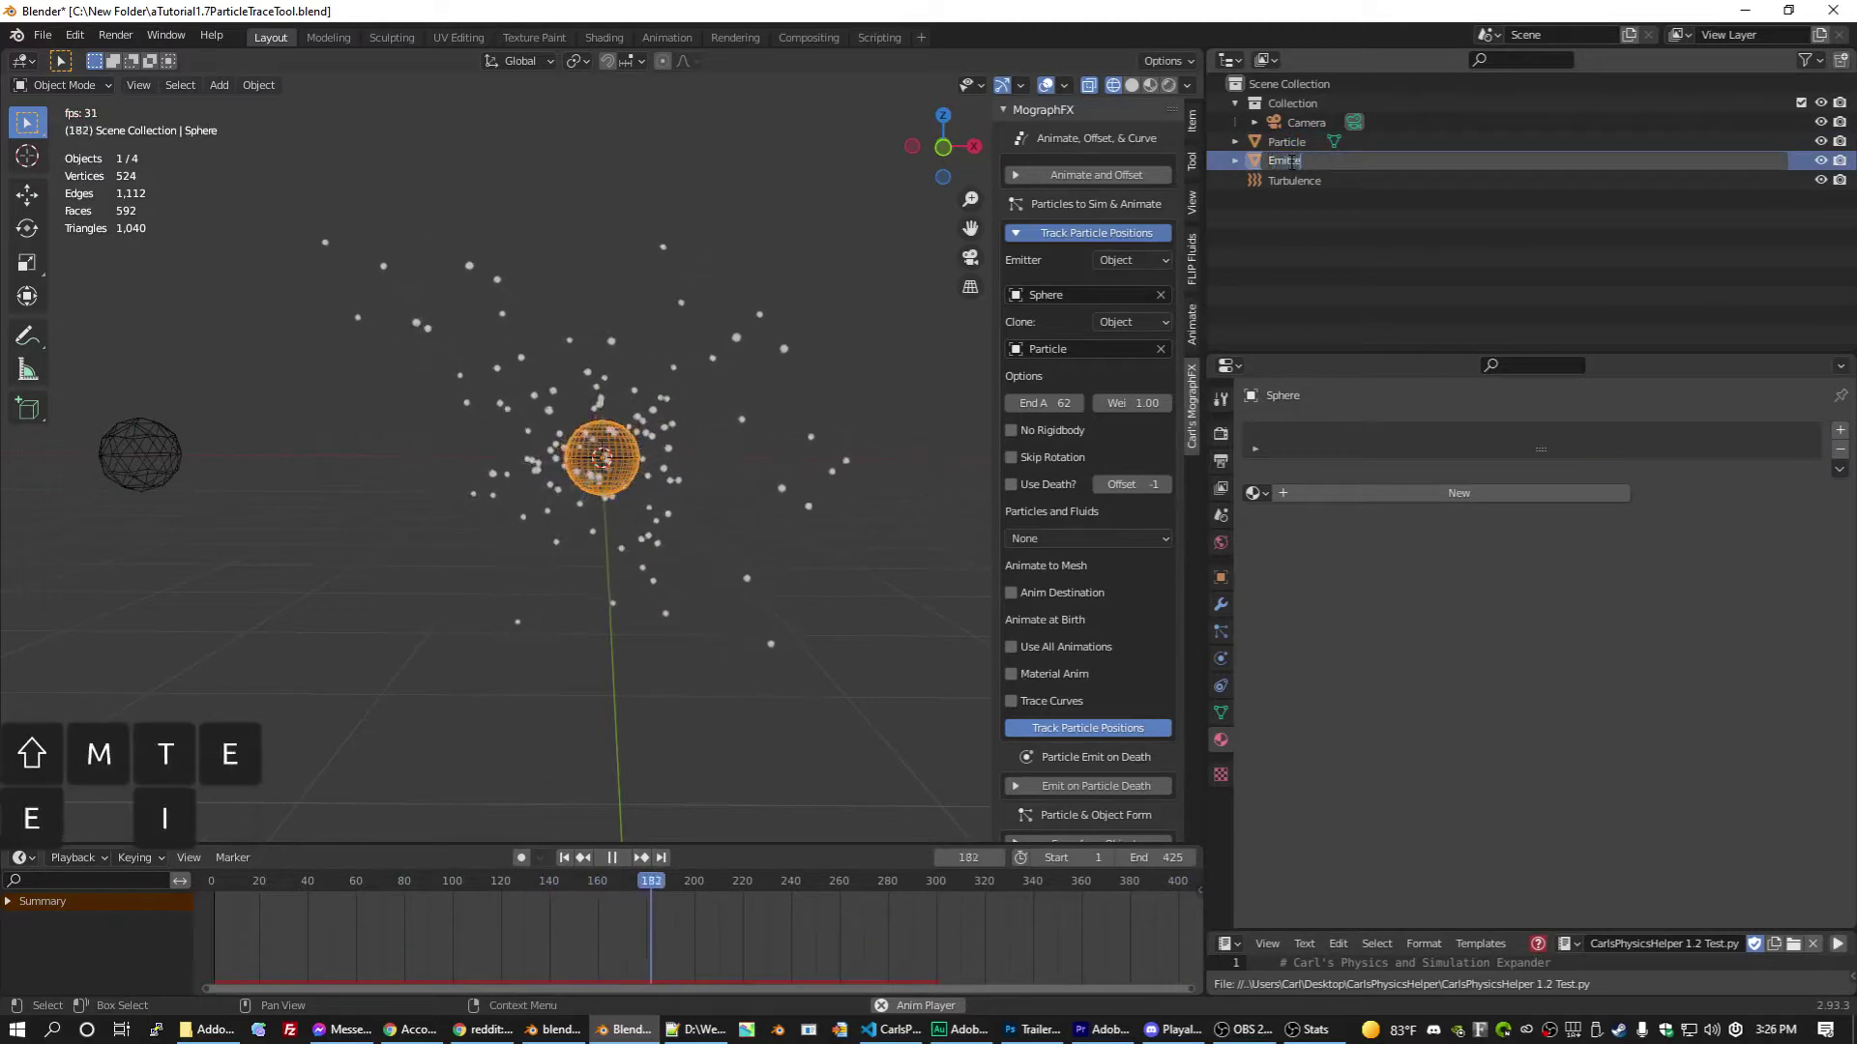
text(r)
key(Return)
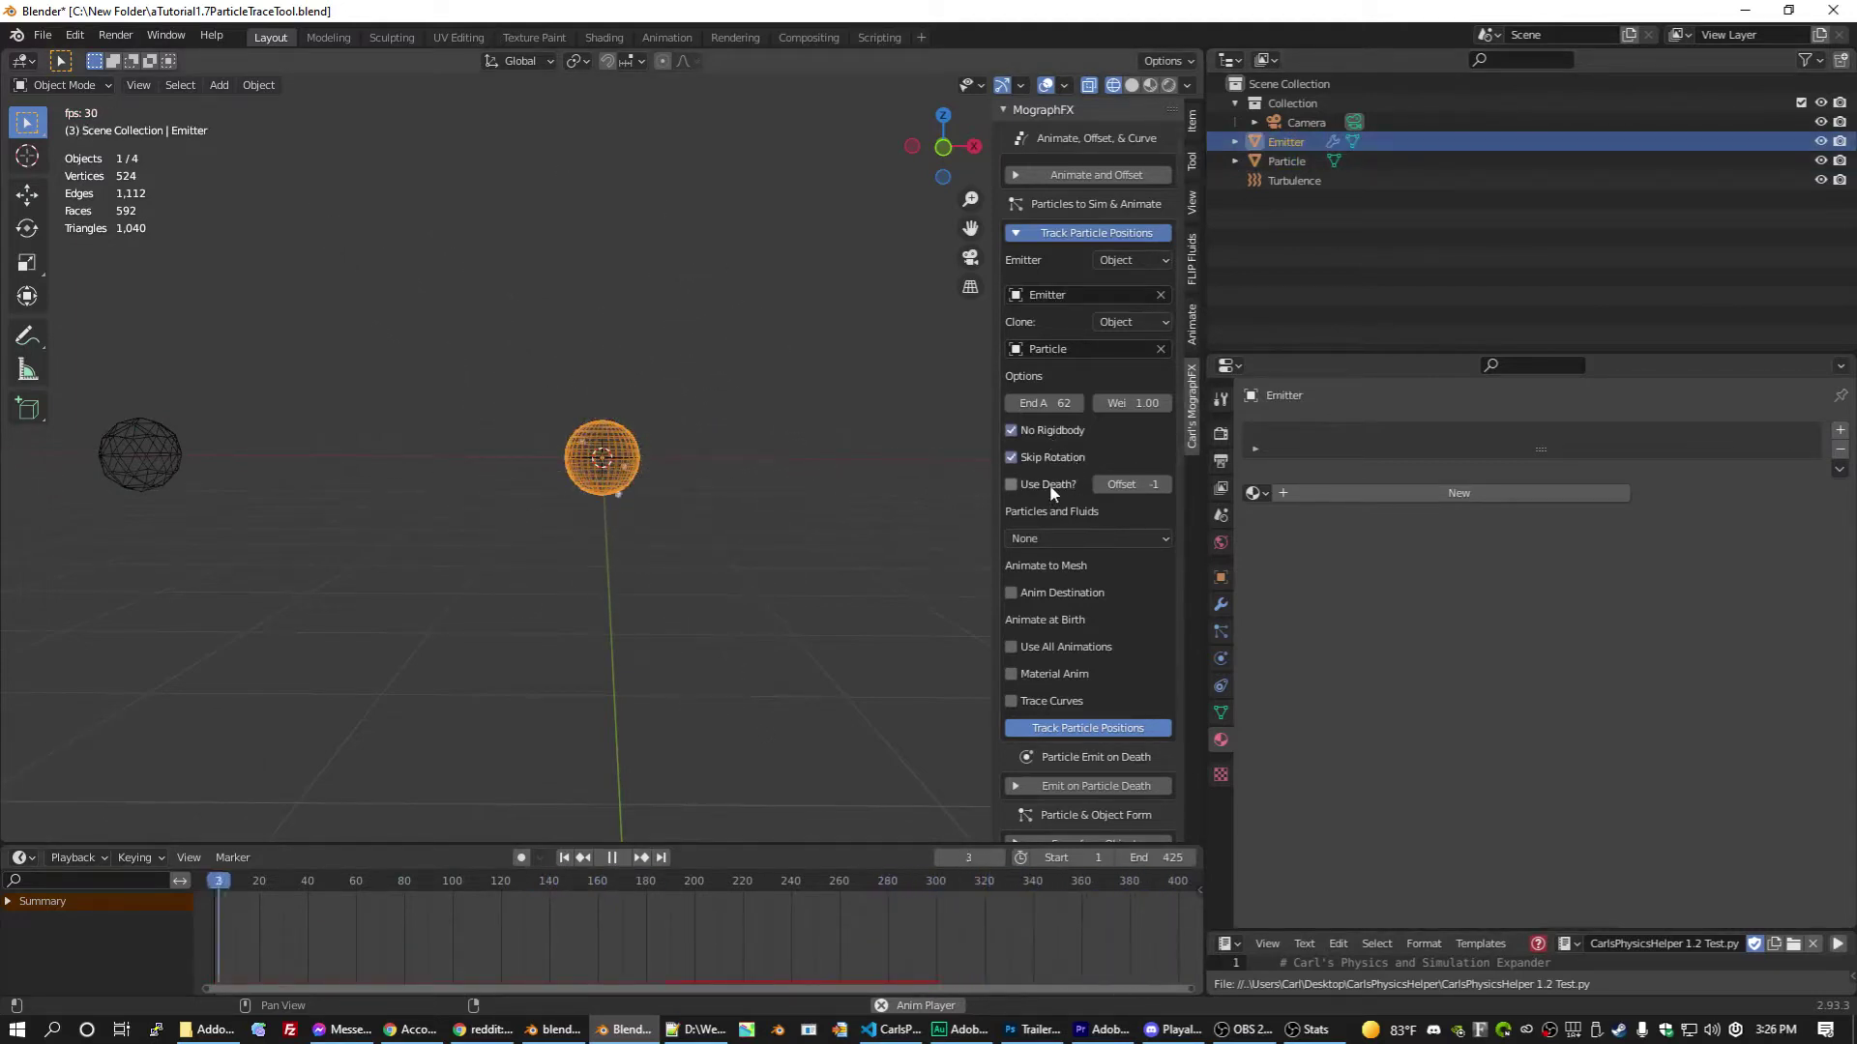
Step: Enable Use Death and Trace Curves, pause playback, and save the file
click(1013, 485)
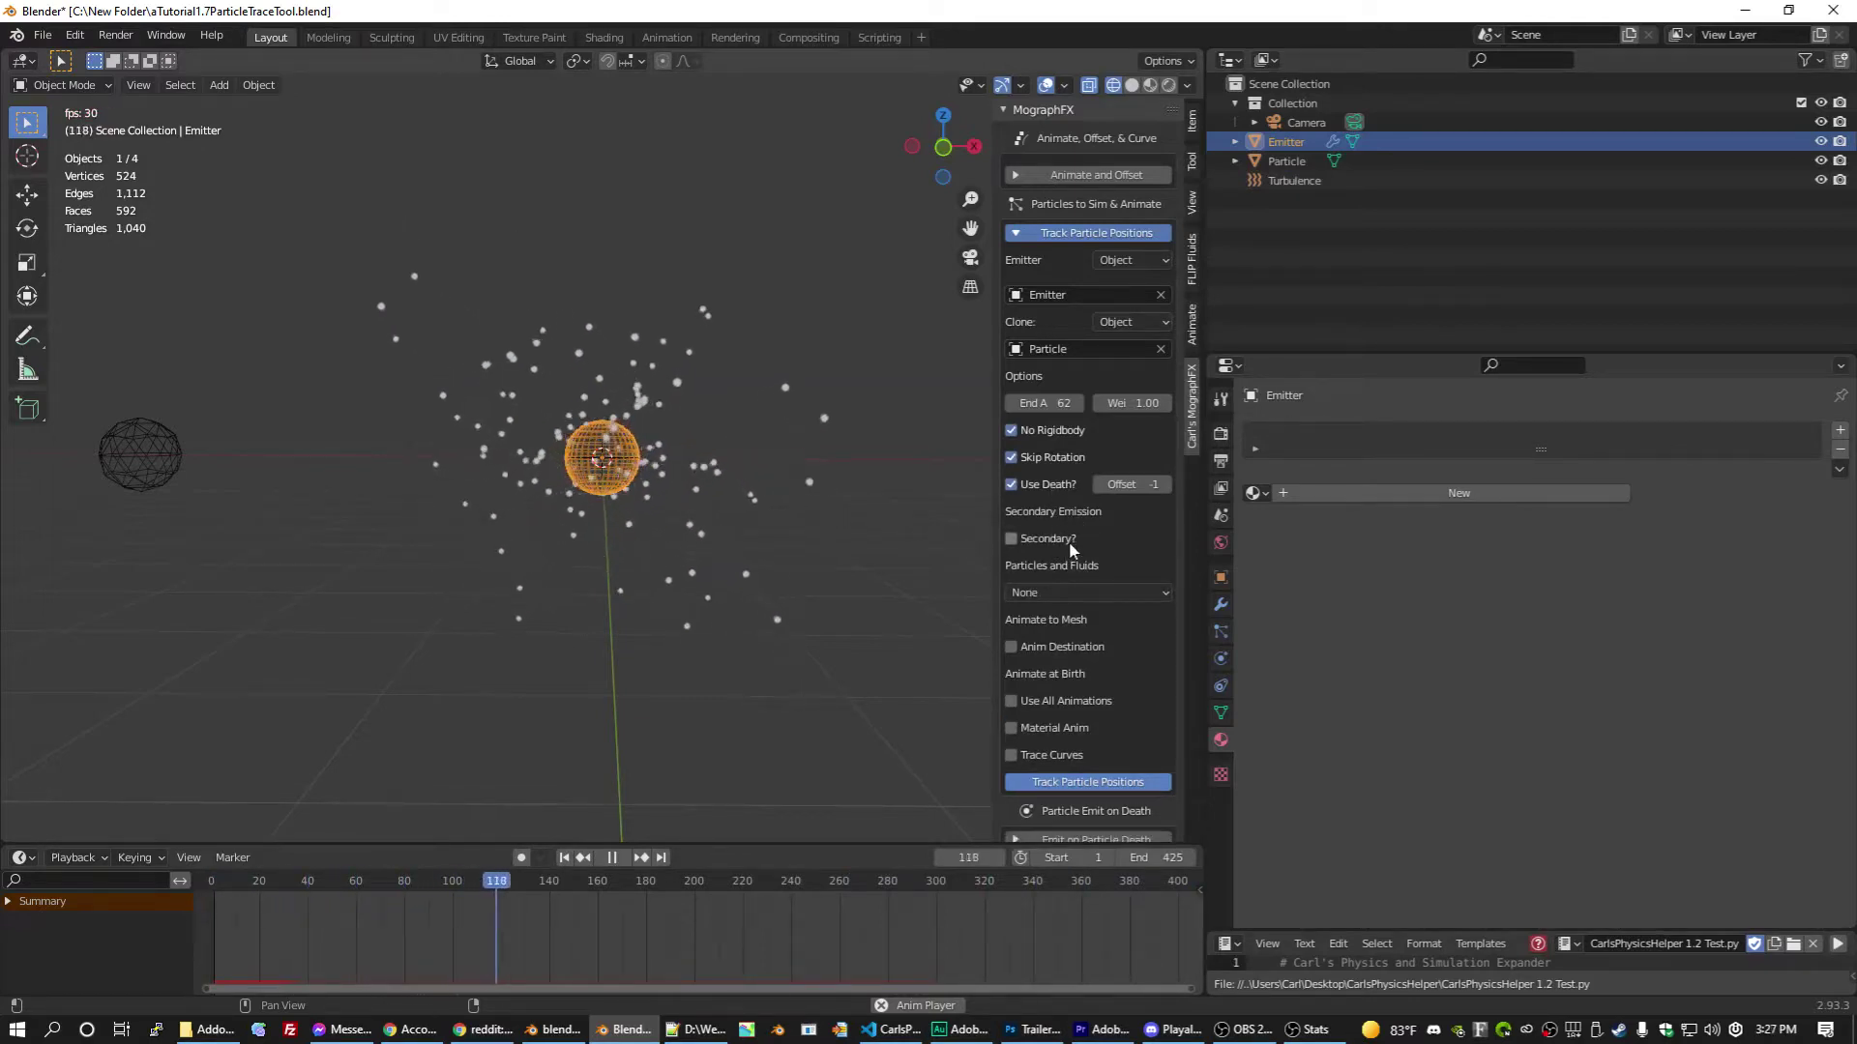
scroll(1069, 541, down, 2)
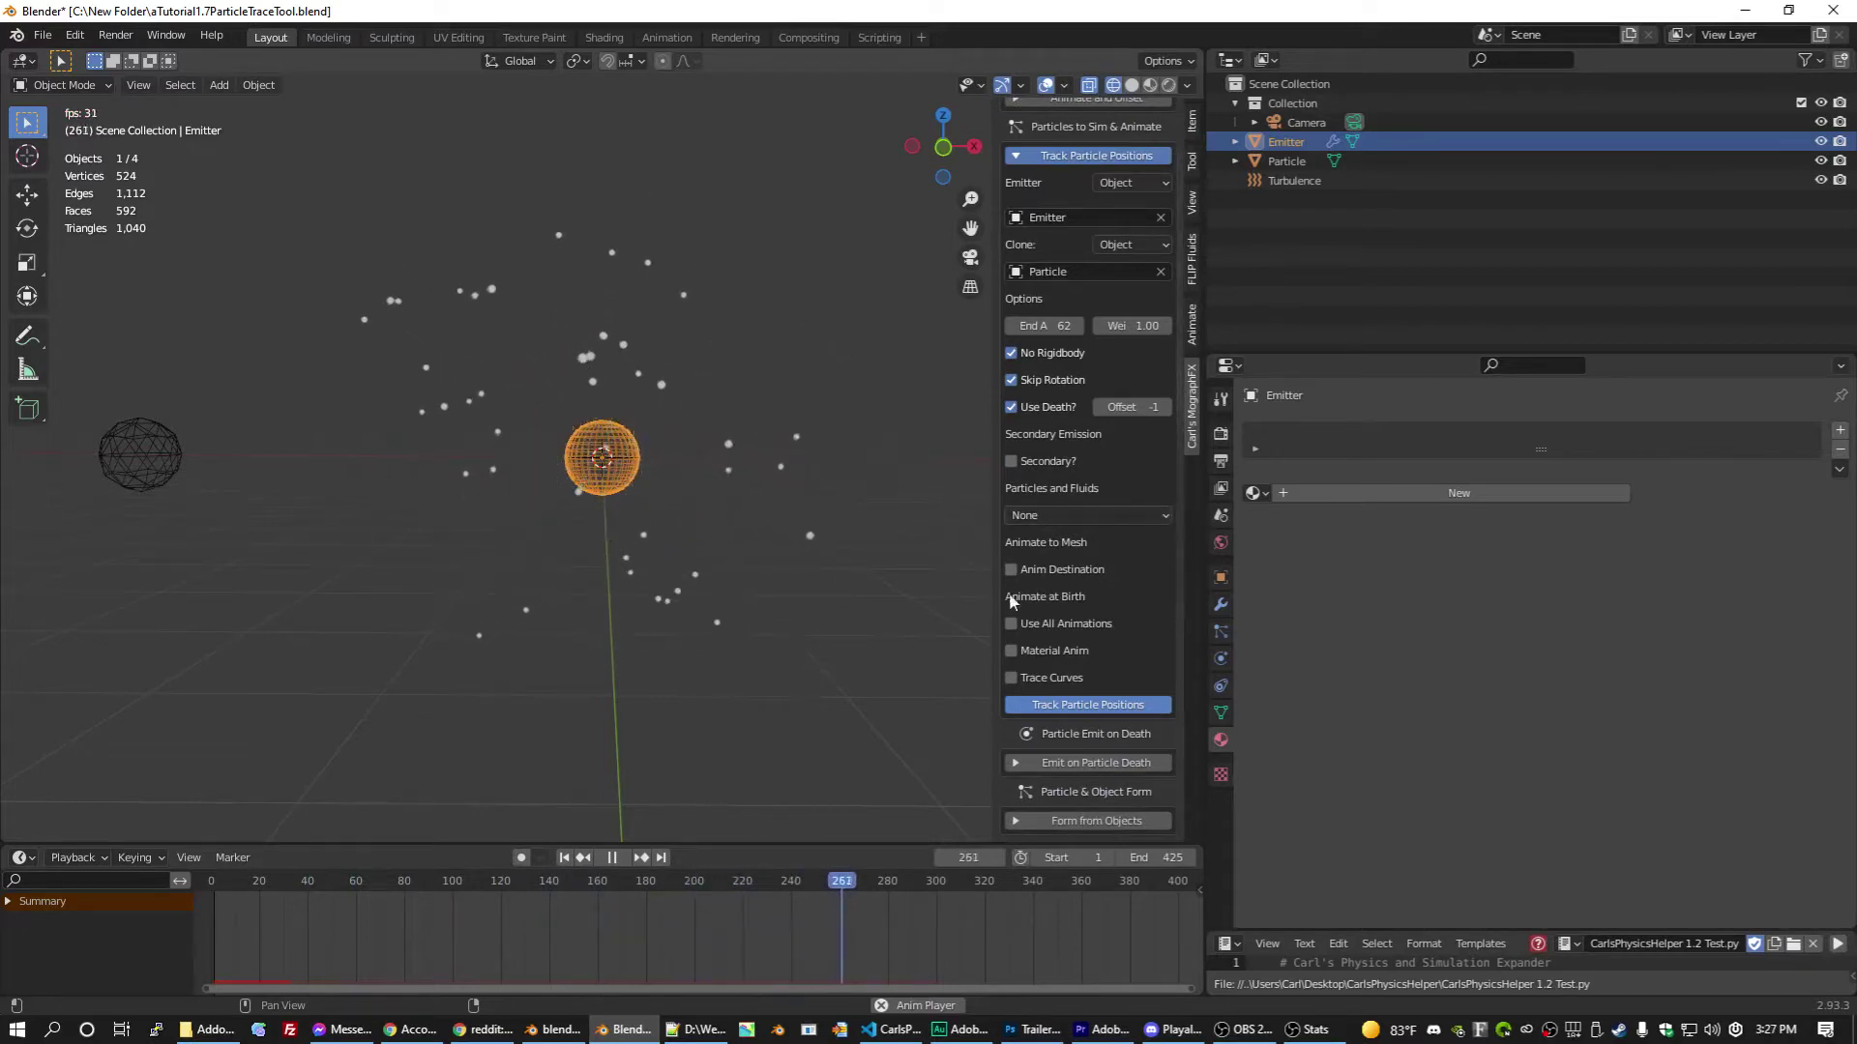
scroll(1079, 694, down, 3)
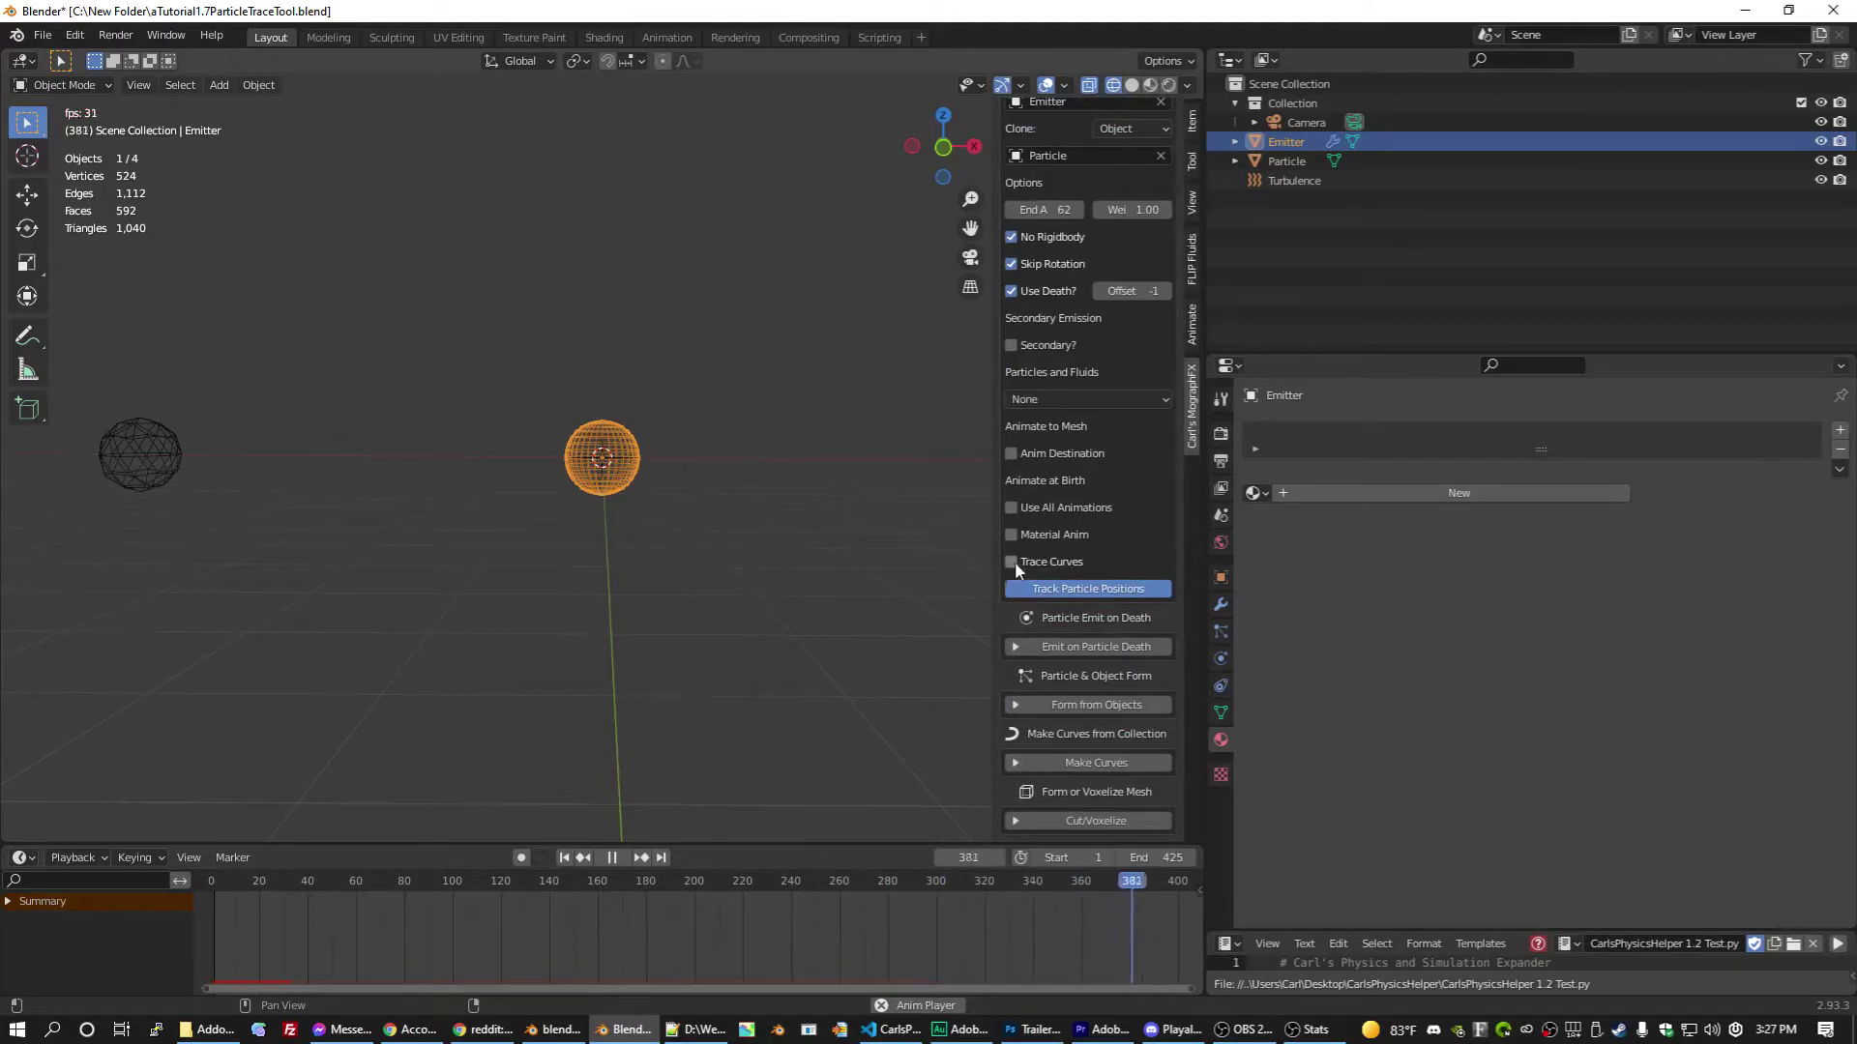
click(1012, 563)
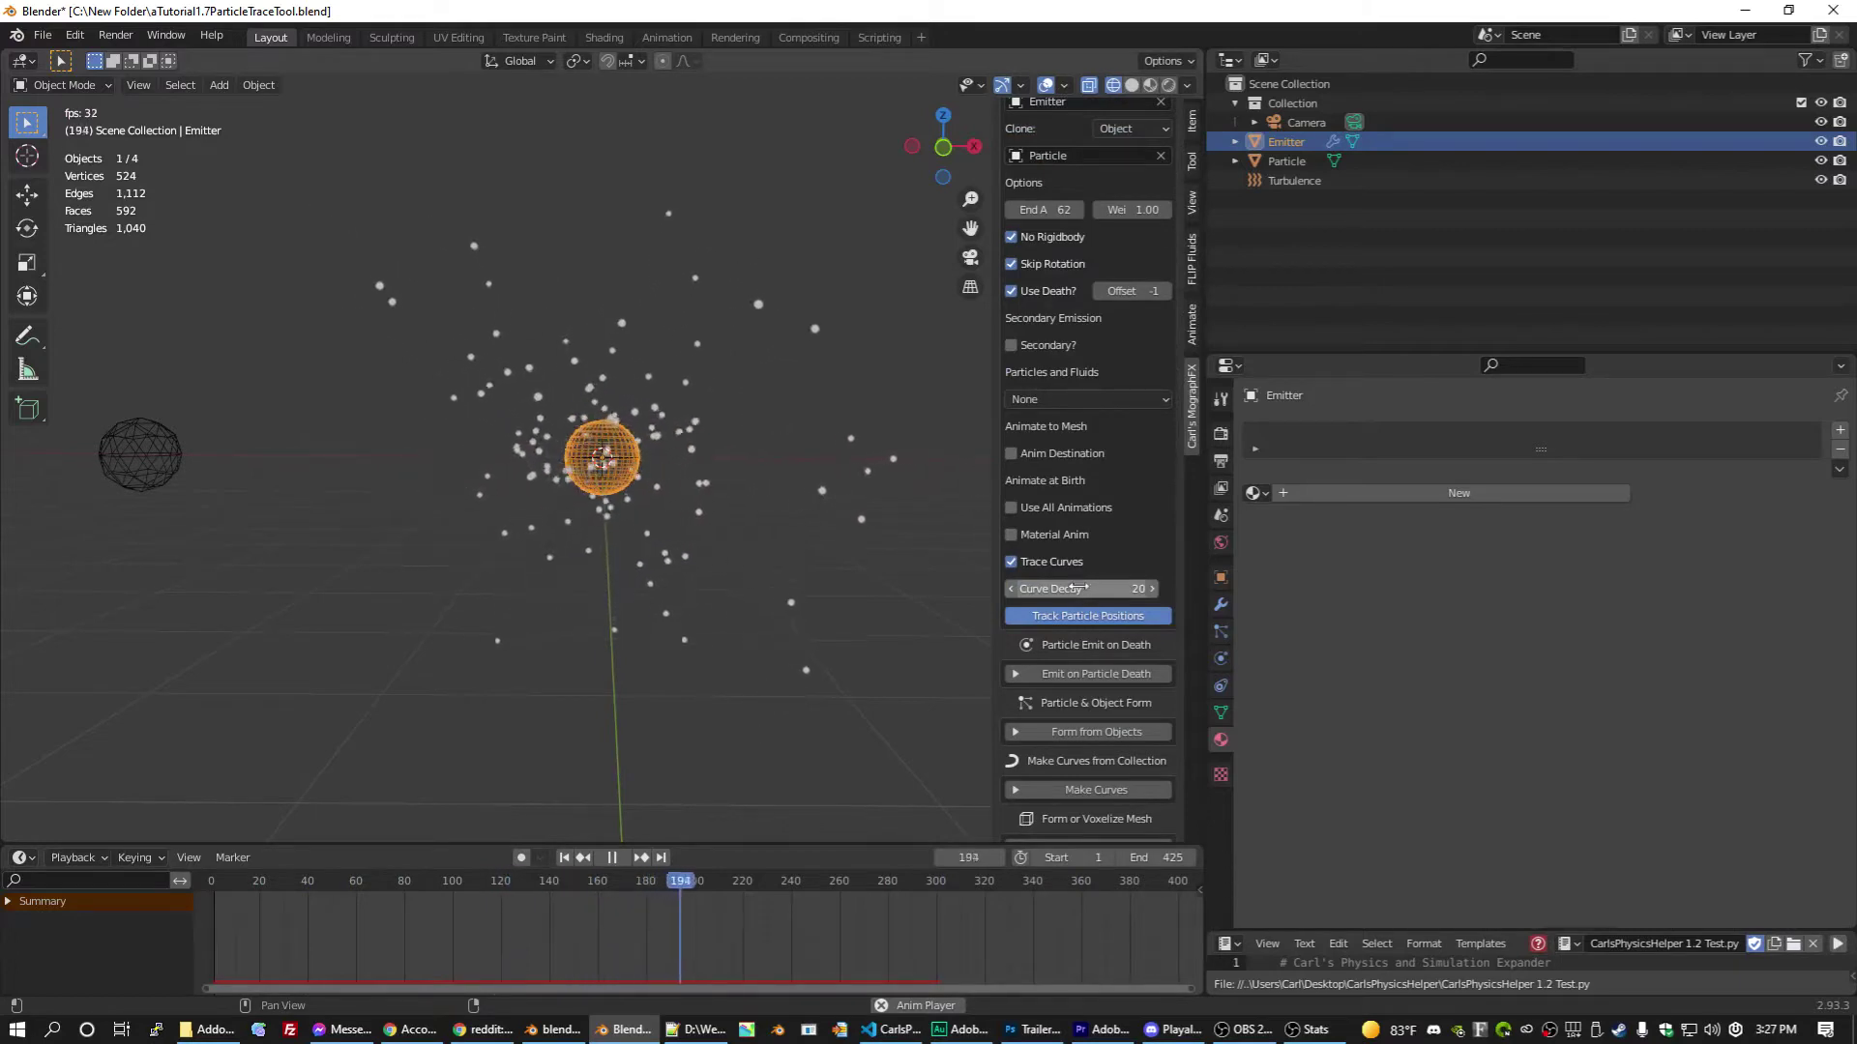
key(space)
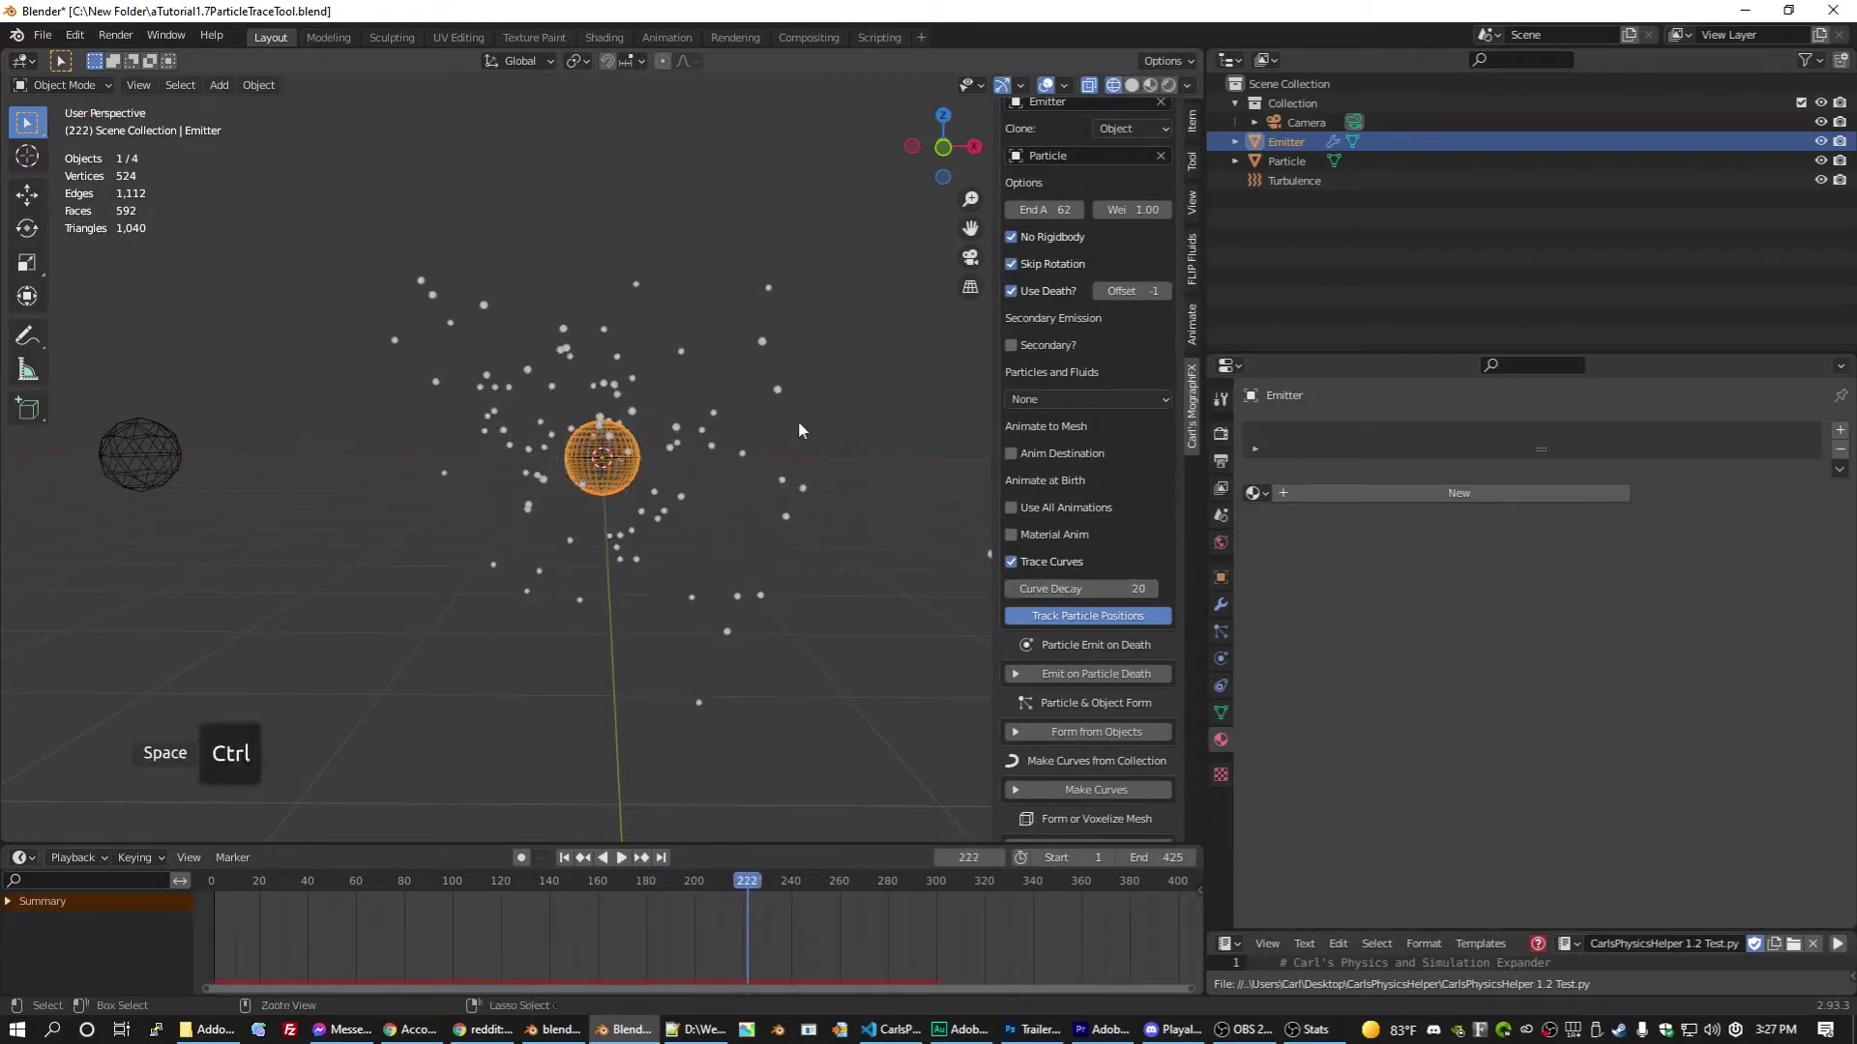
key(ctrl+s)
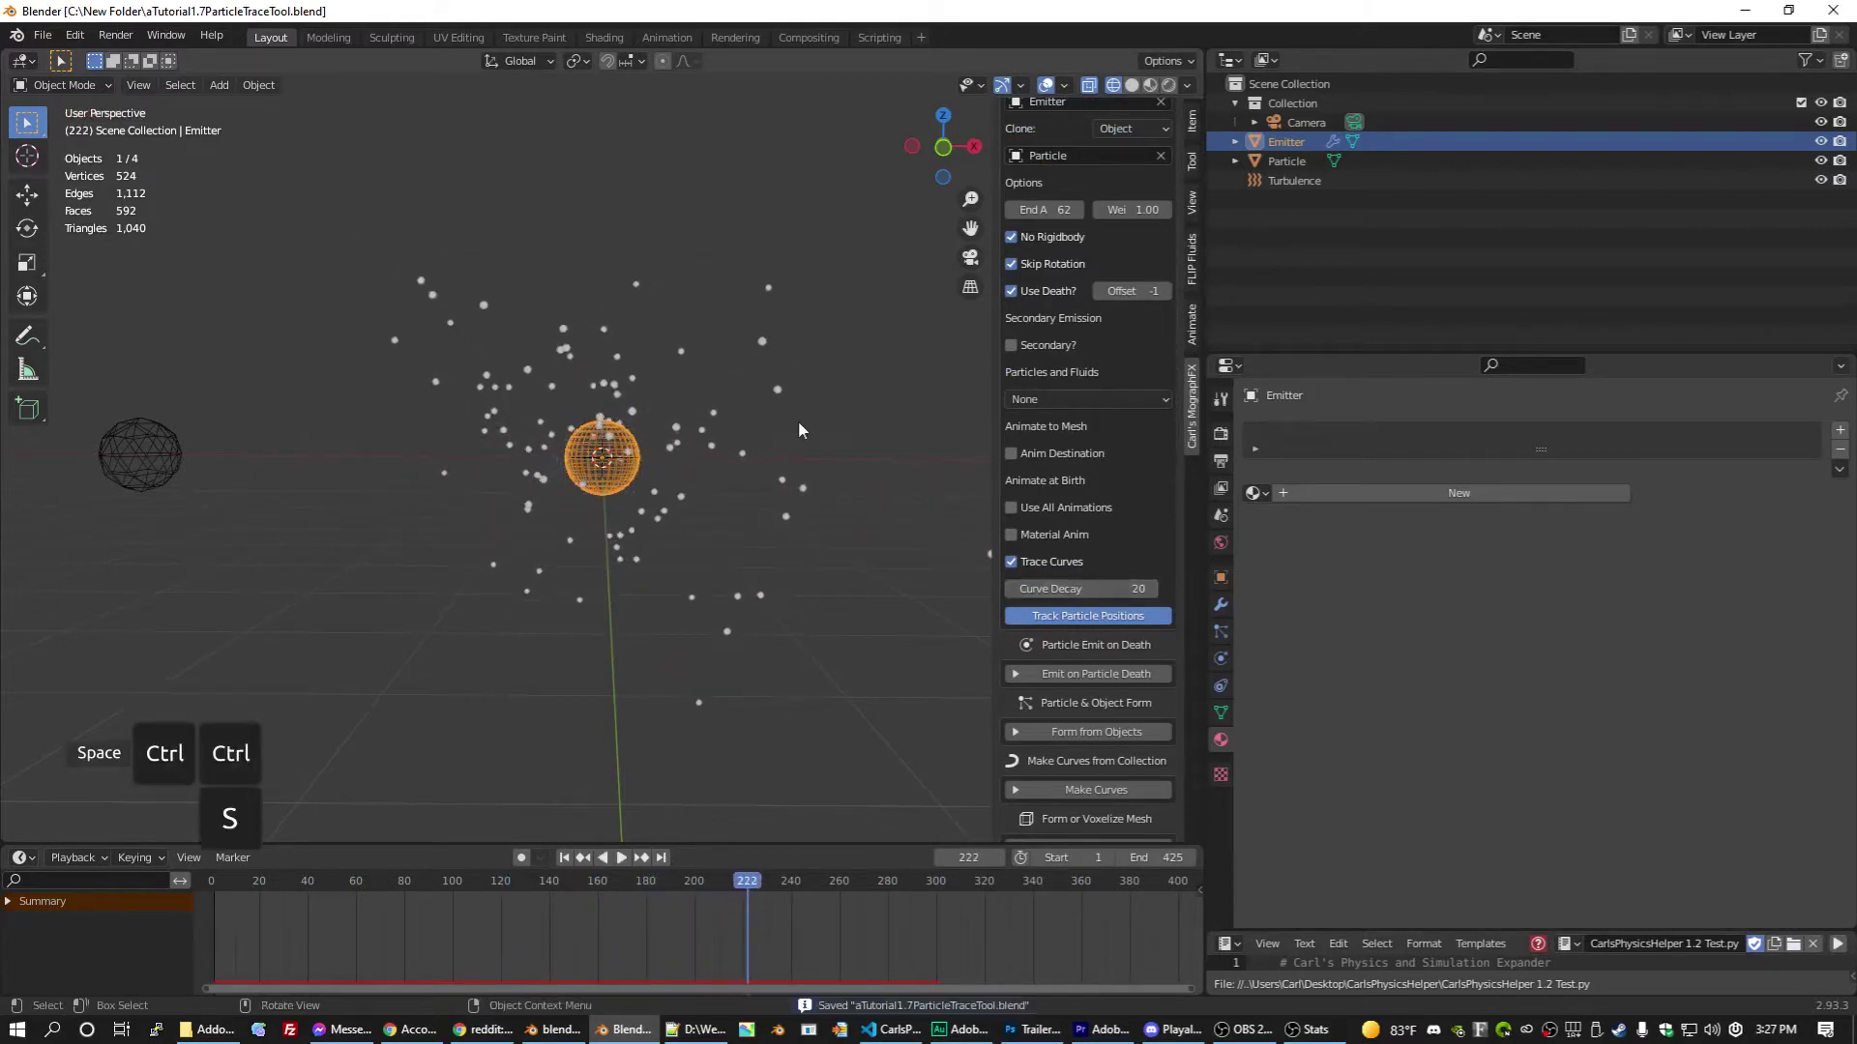
Step: Generate trail curves for all particles and select ParticleCurve.214 in the Outliner
click(1130, 619)
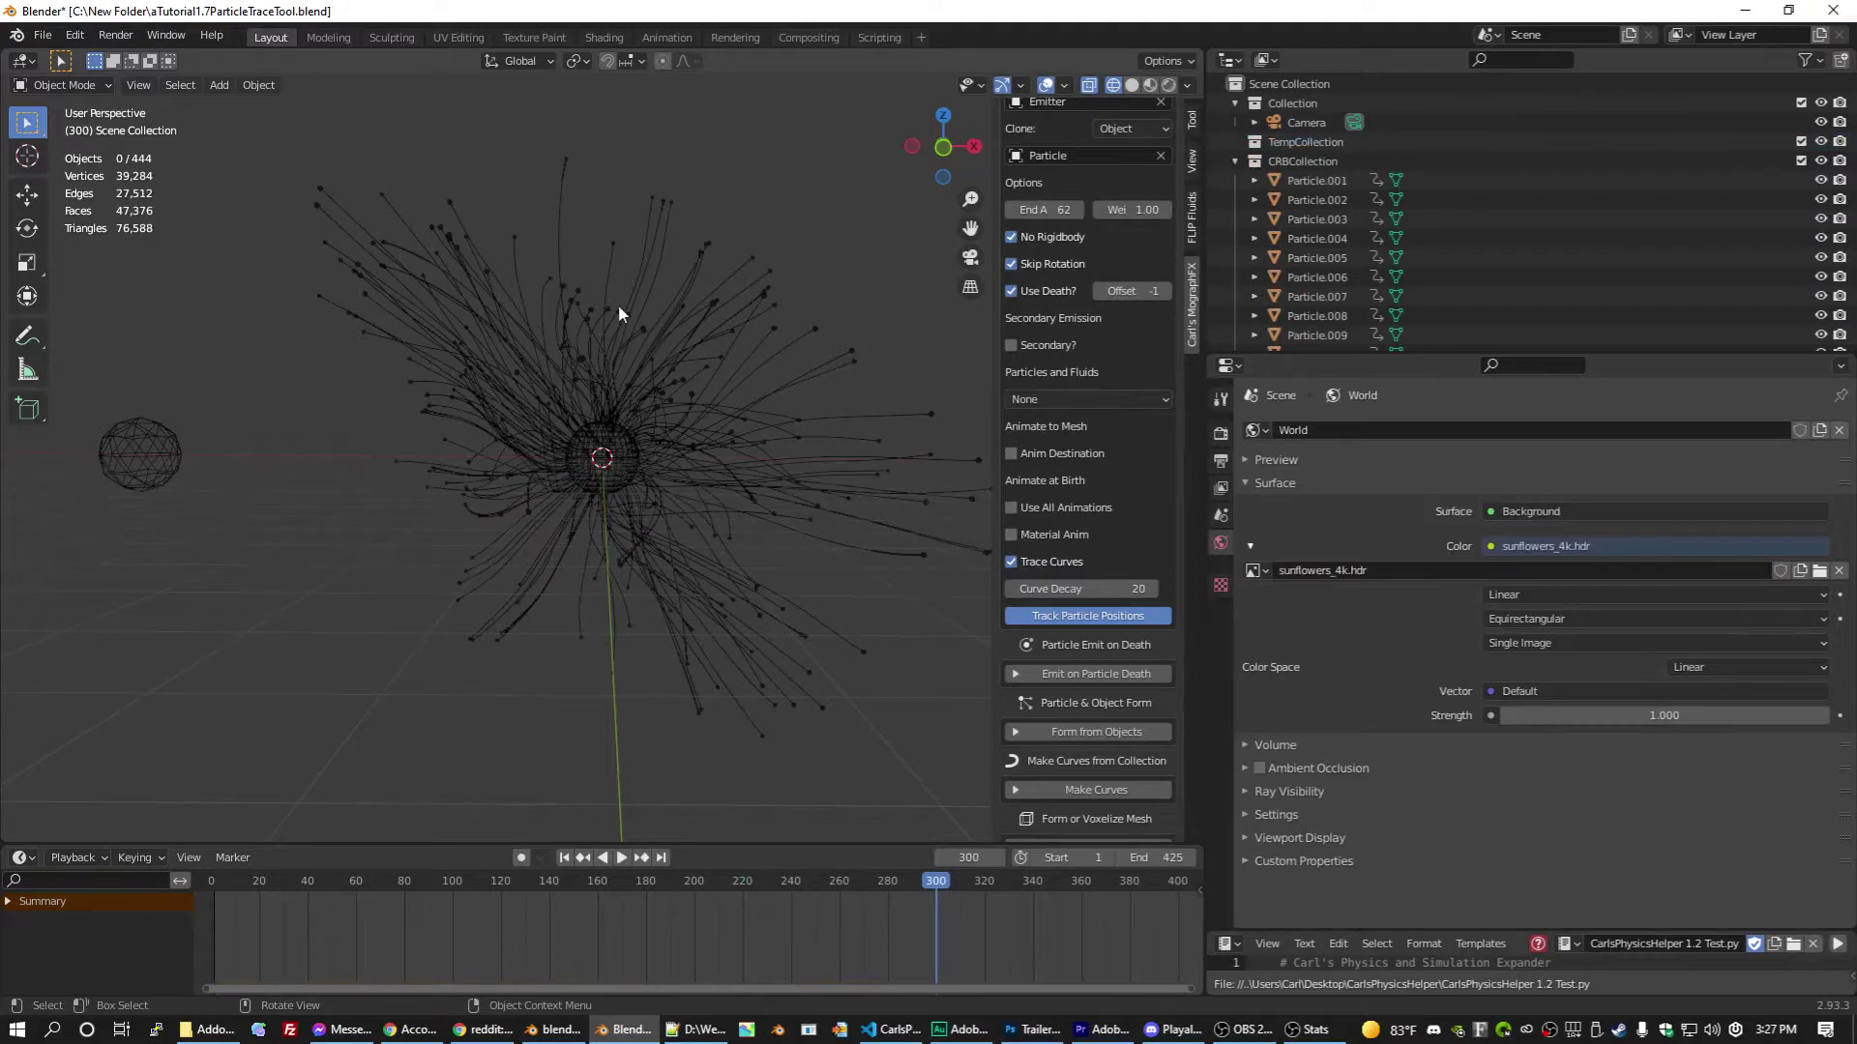
middle_drag(617, 290, 531, 424)
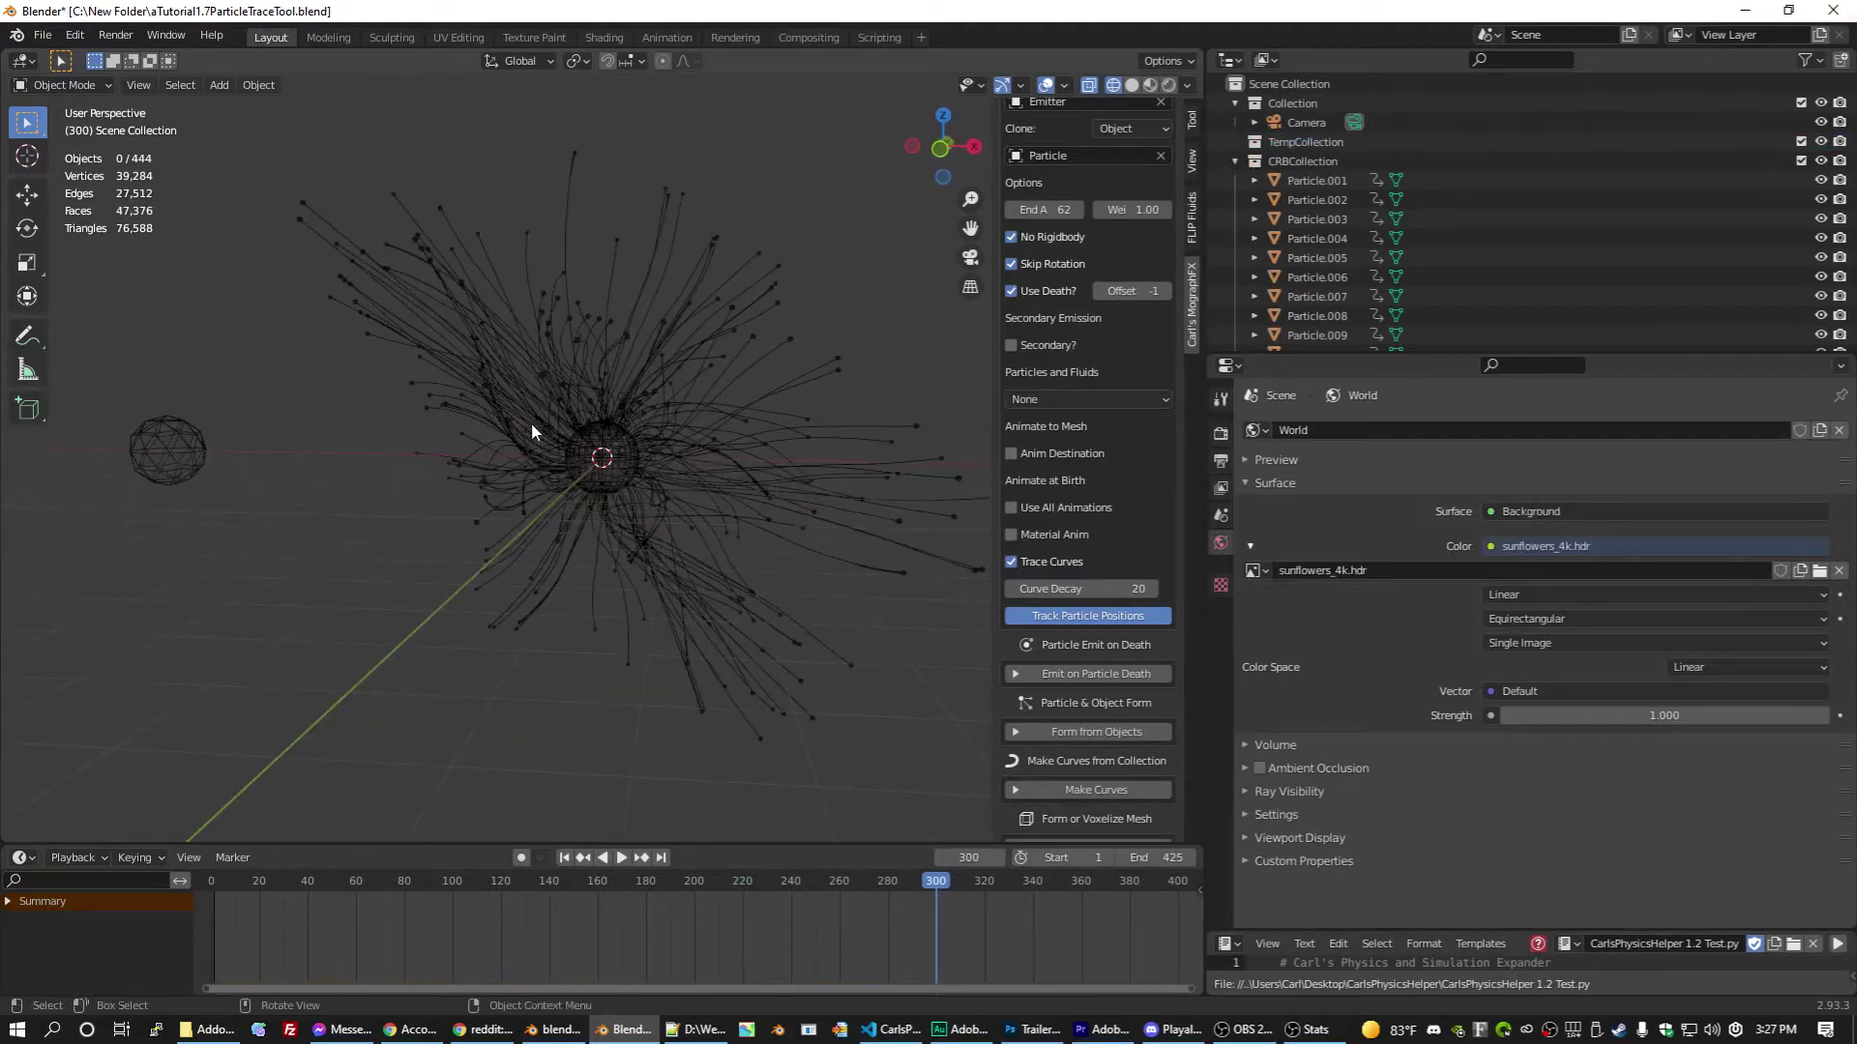
click(1234, 159)
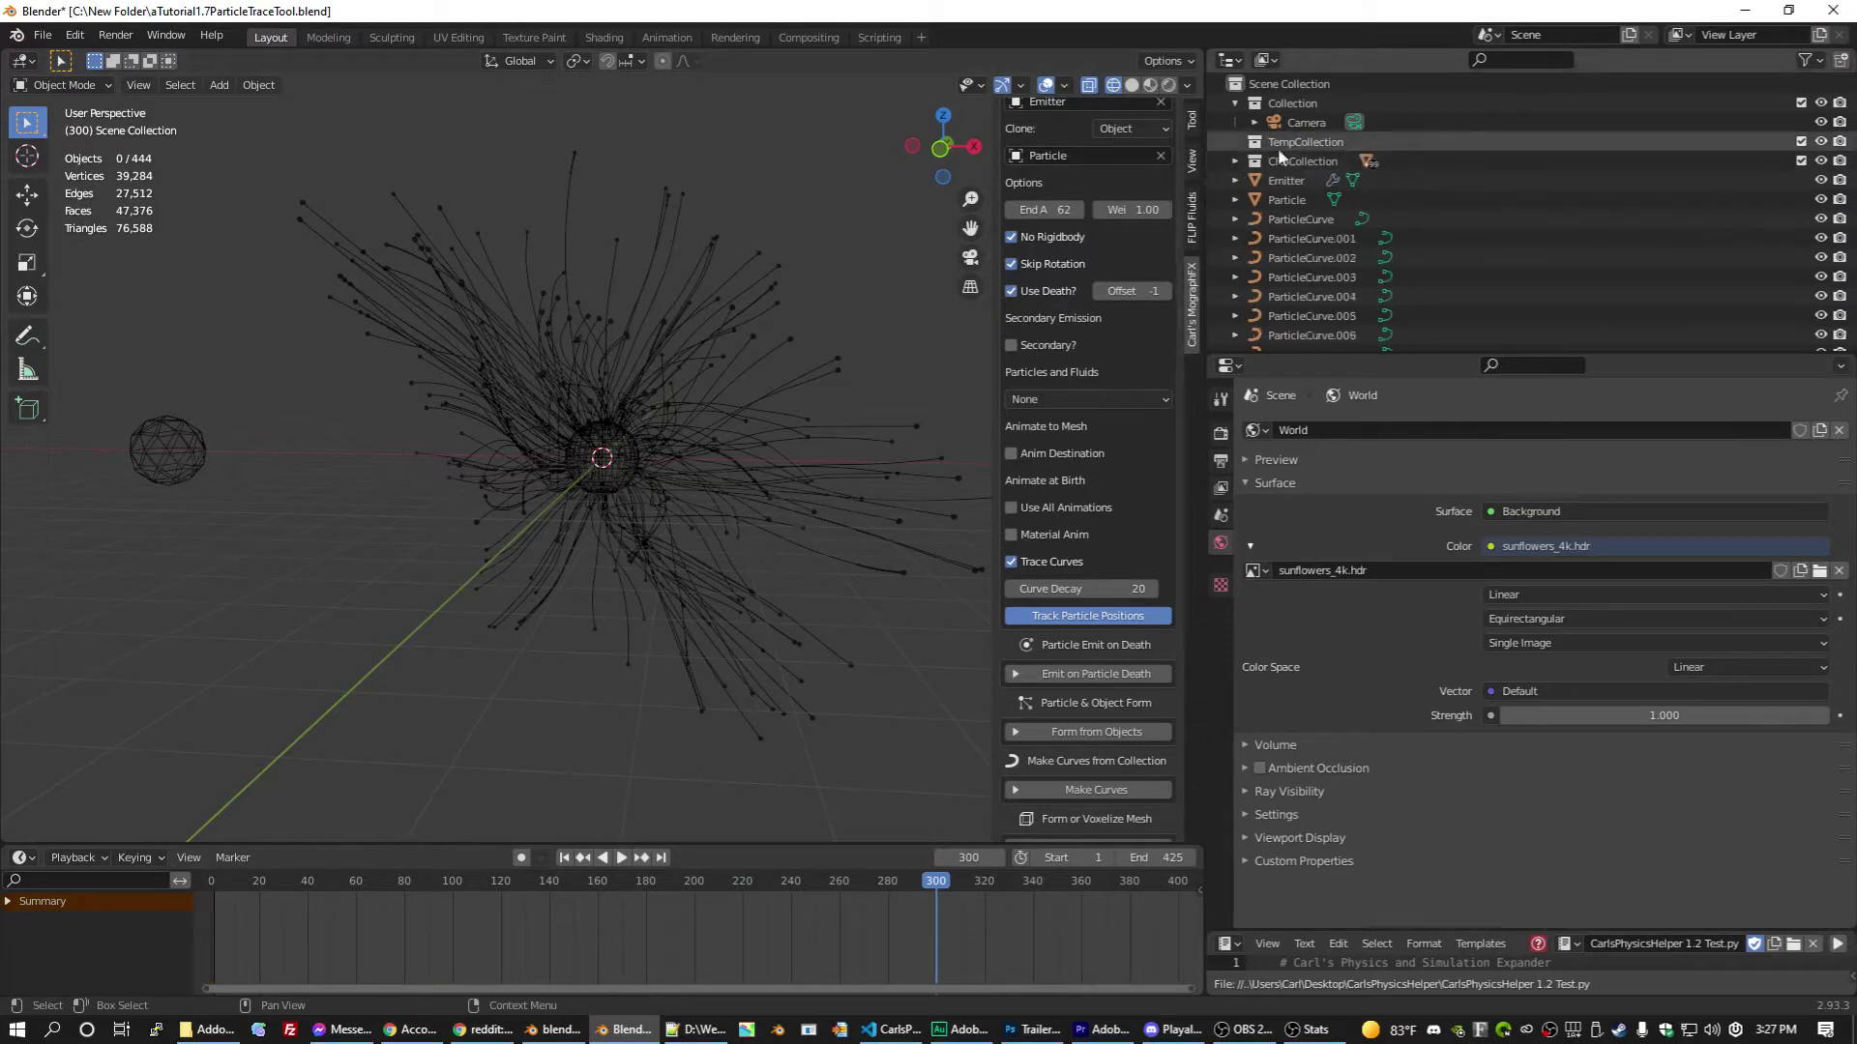
click(1283, 220)
scroll(1283, 220, down, 10)
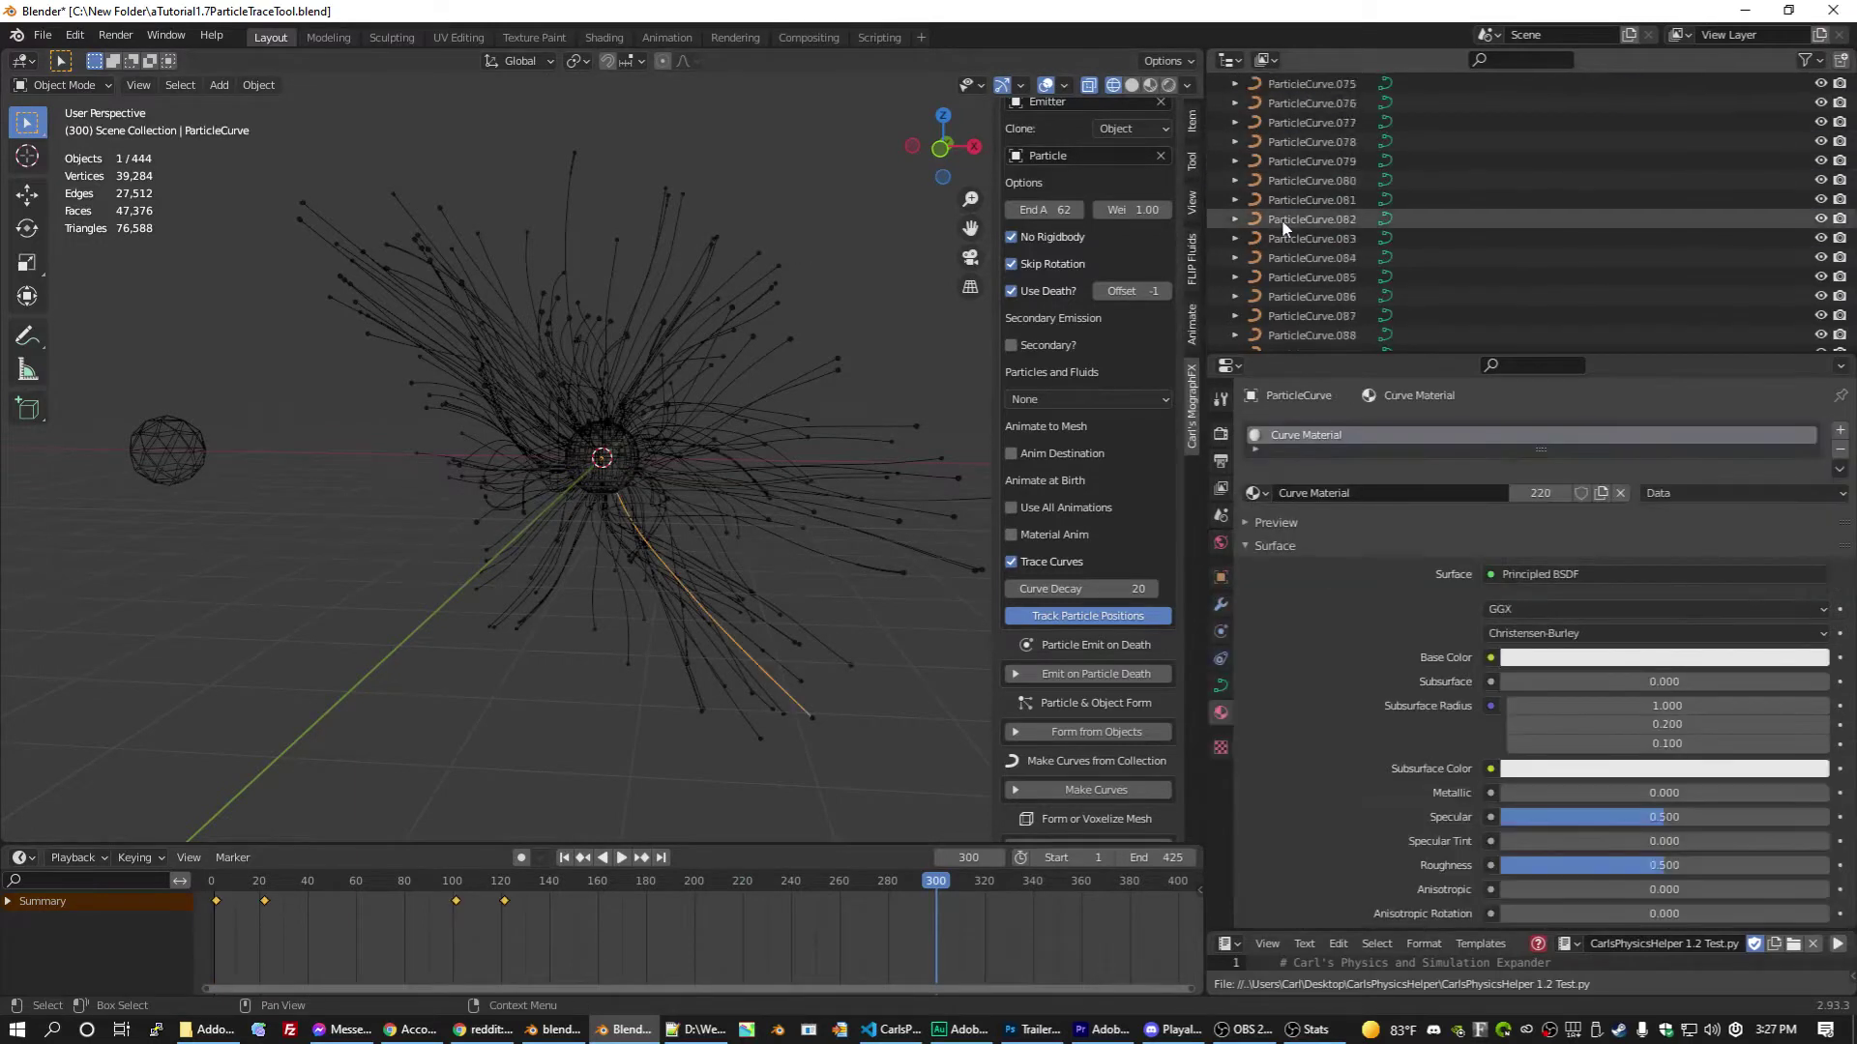
scroll(1284, 227, down, 20)
click(1289, 219)
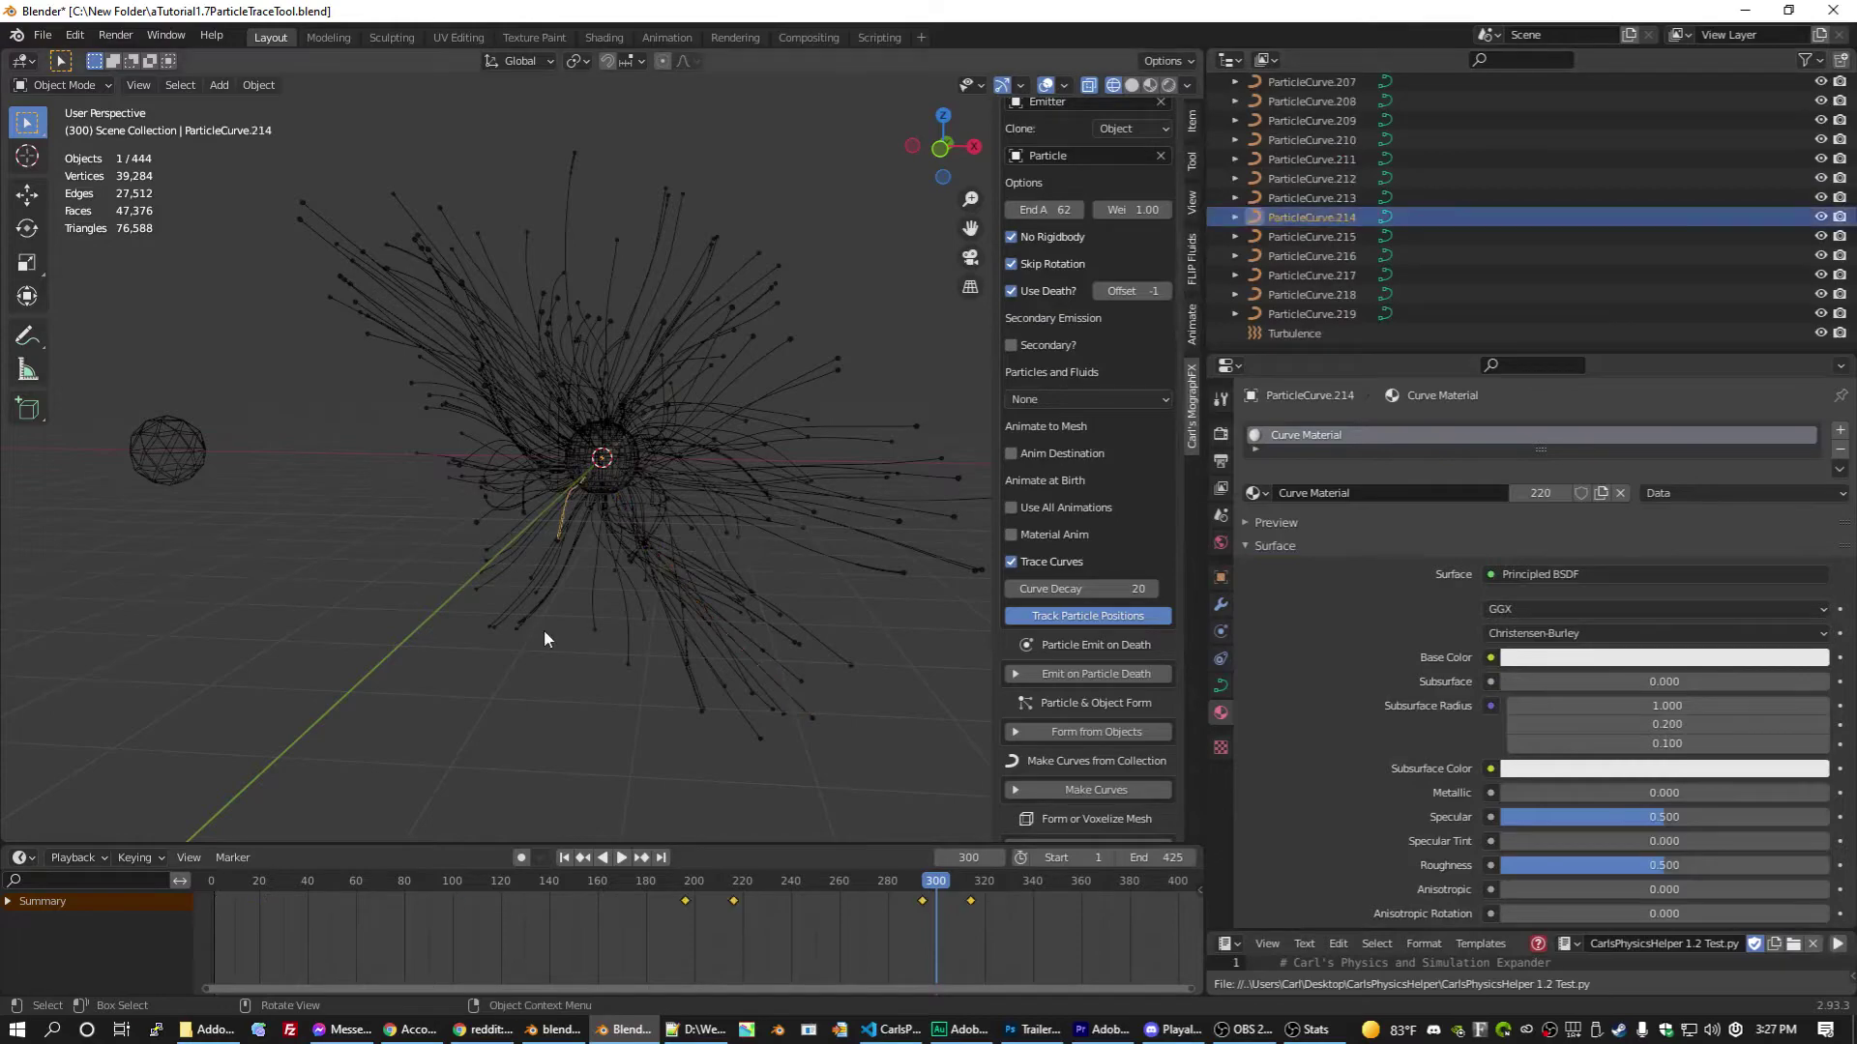
scroll(544, 634, up, 5)
Step: Play and step the animation from frame 199 to 227 to inspect the traced curve
middle_drag(544, 634, 485, 643)
click(693, 881)
key(space)
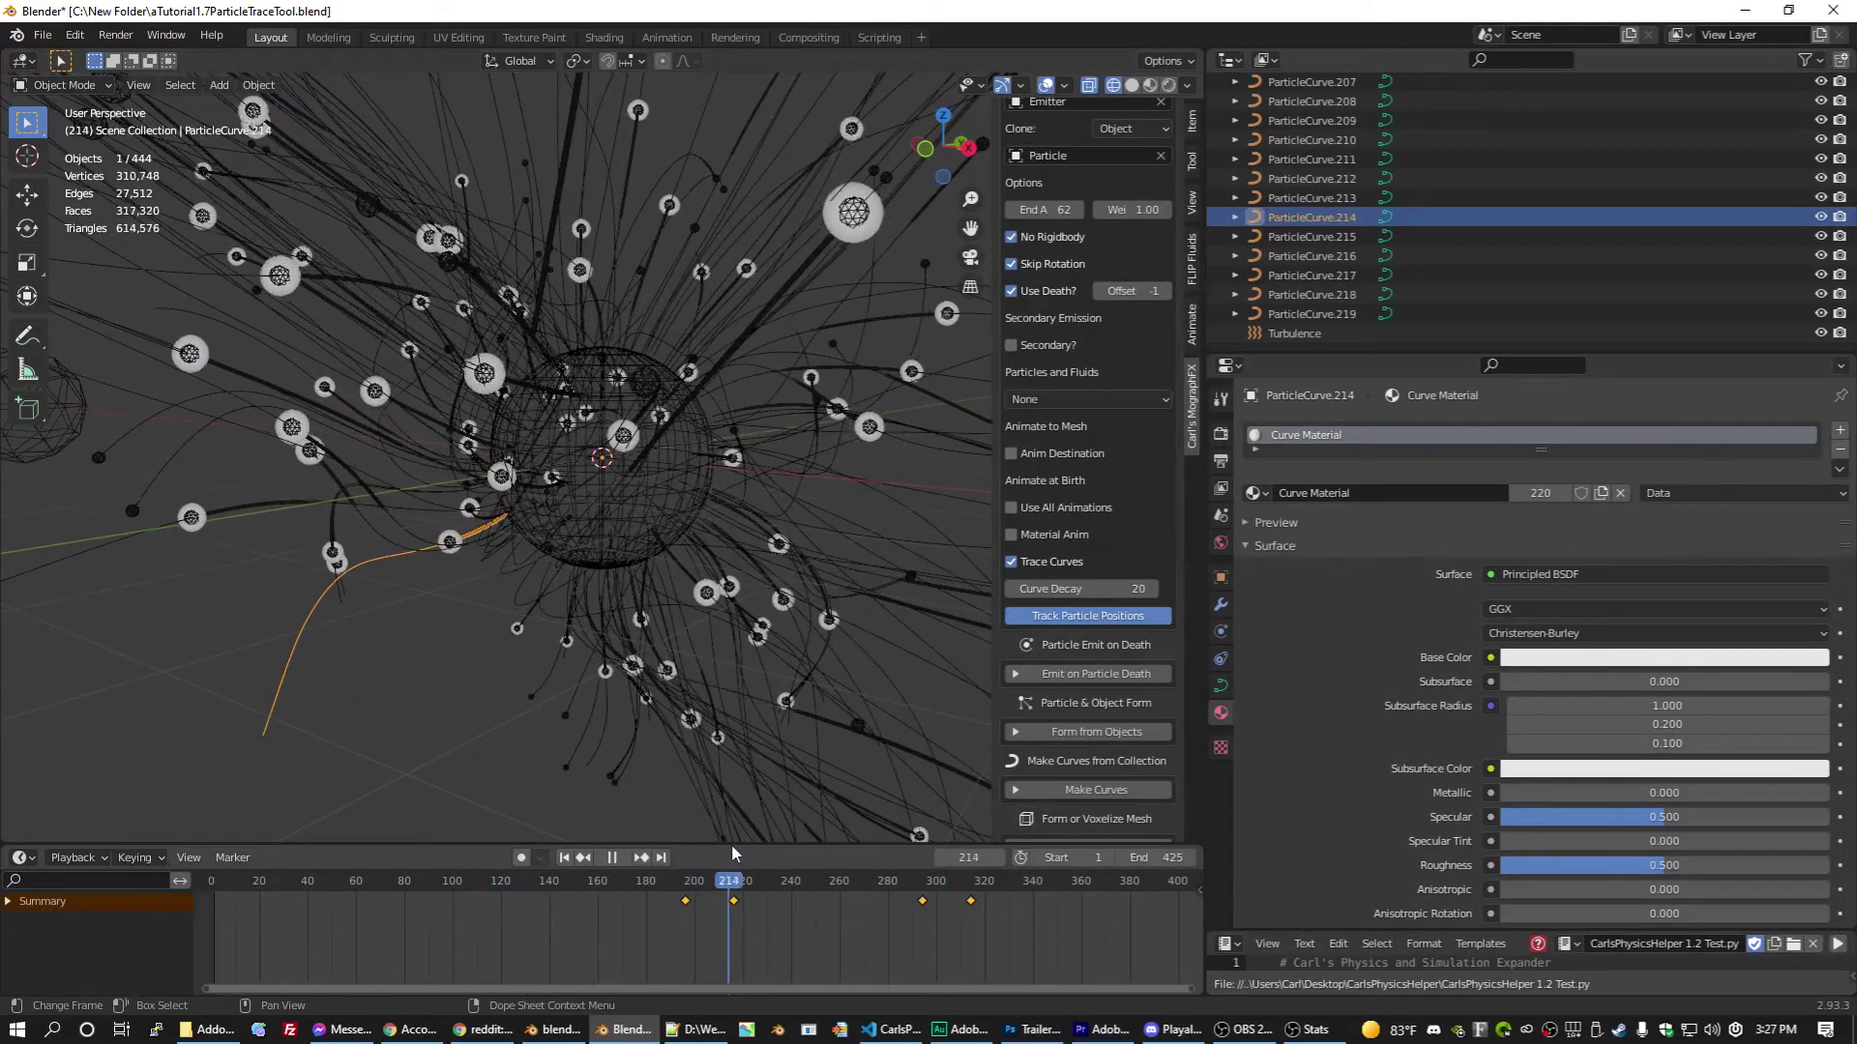
key(space)
click(758, 840)
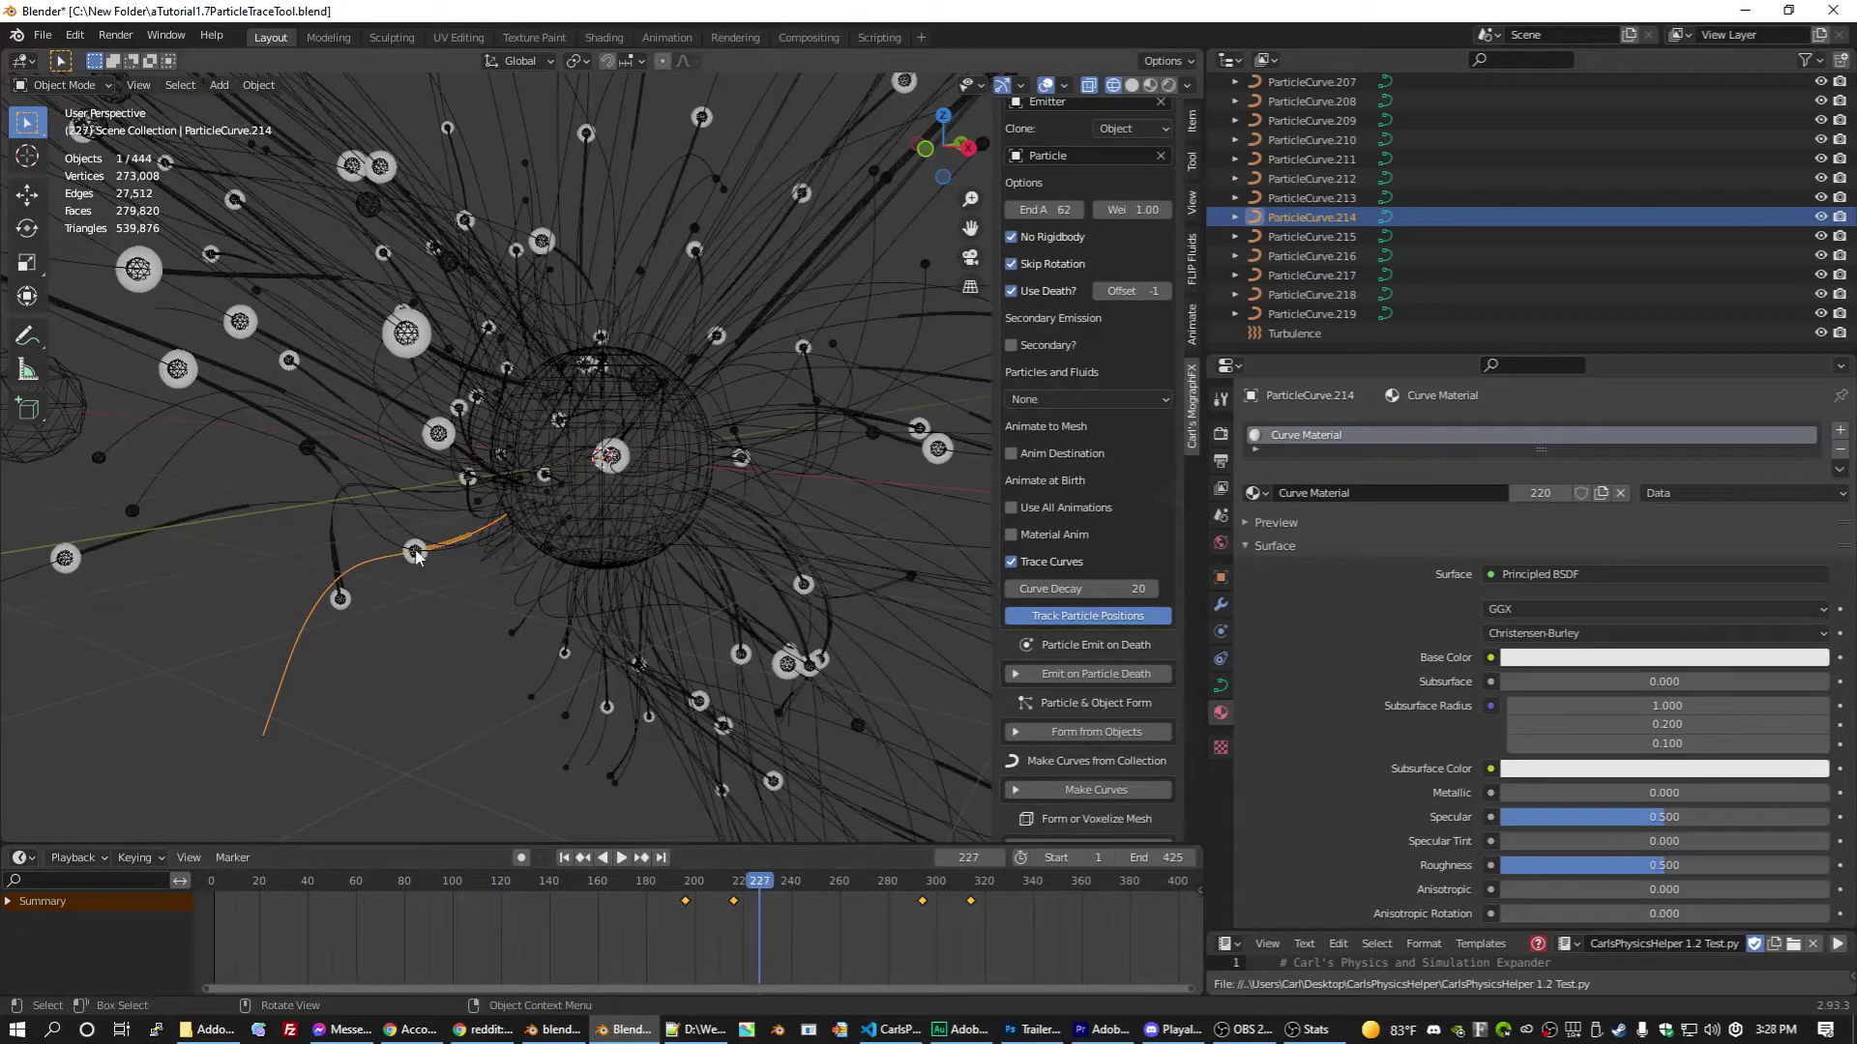
key(Right)
key(Right)
key(Right)
key(Right)
key(Right)
key(Right)
key(Right)
key(Right)
key(Right)
key(Right)
key(Right)
key(Right)
key(Right)
key(Right)
key(Right)
key(Right)
key(Right)
key(Right)
key(Right)
key(Right)
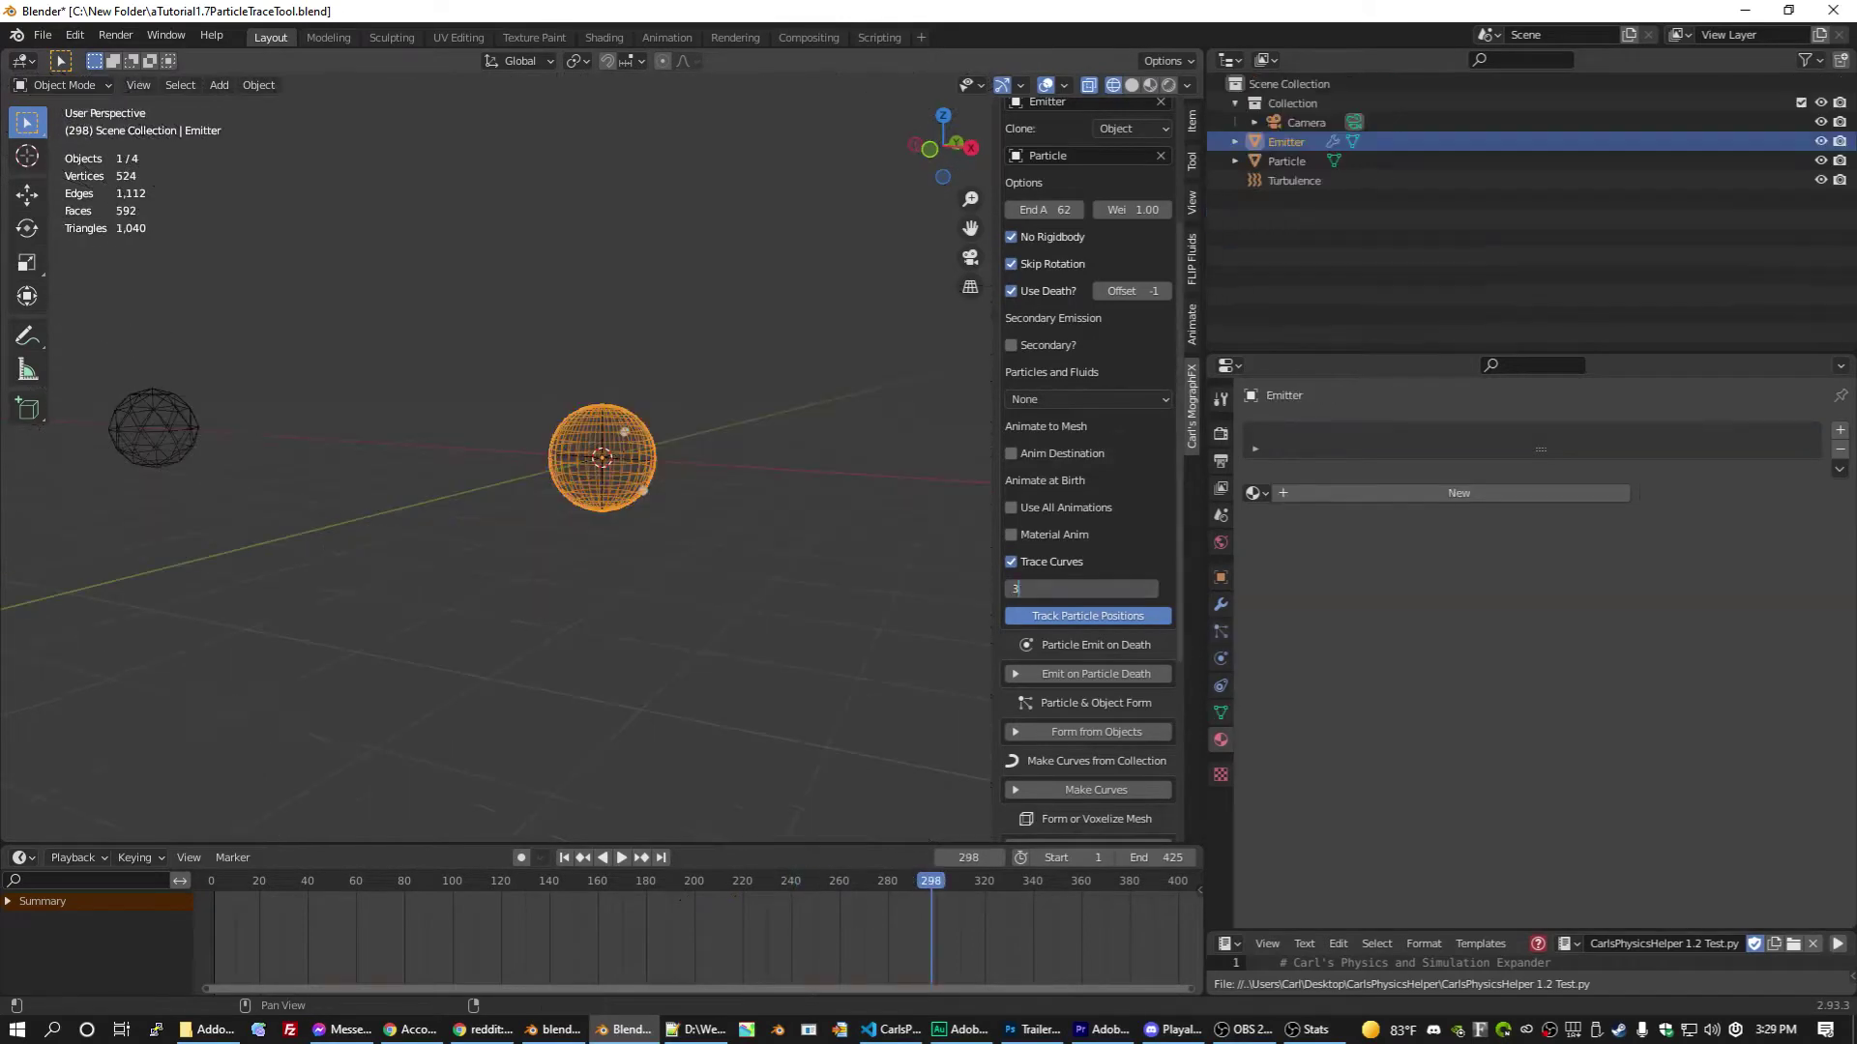
Step: Enter a Curve Decay of 35 and scrub the early frames to check the regenerated trails
text(35)
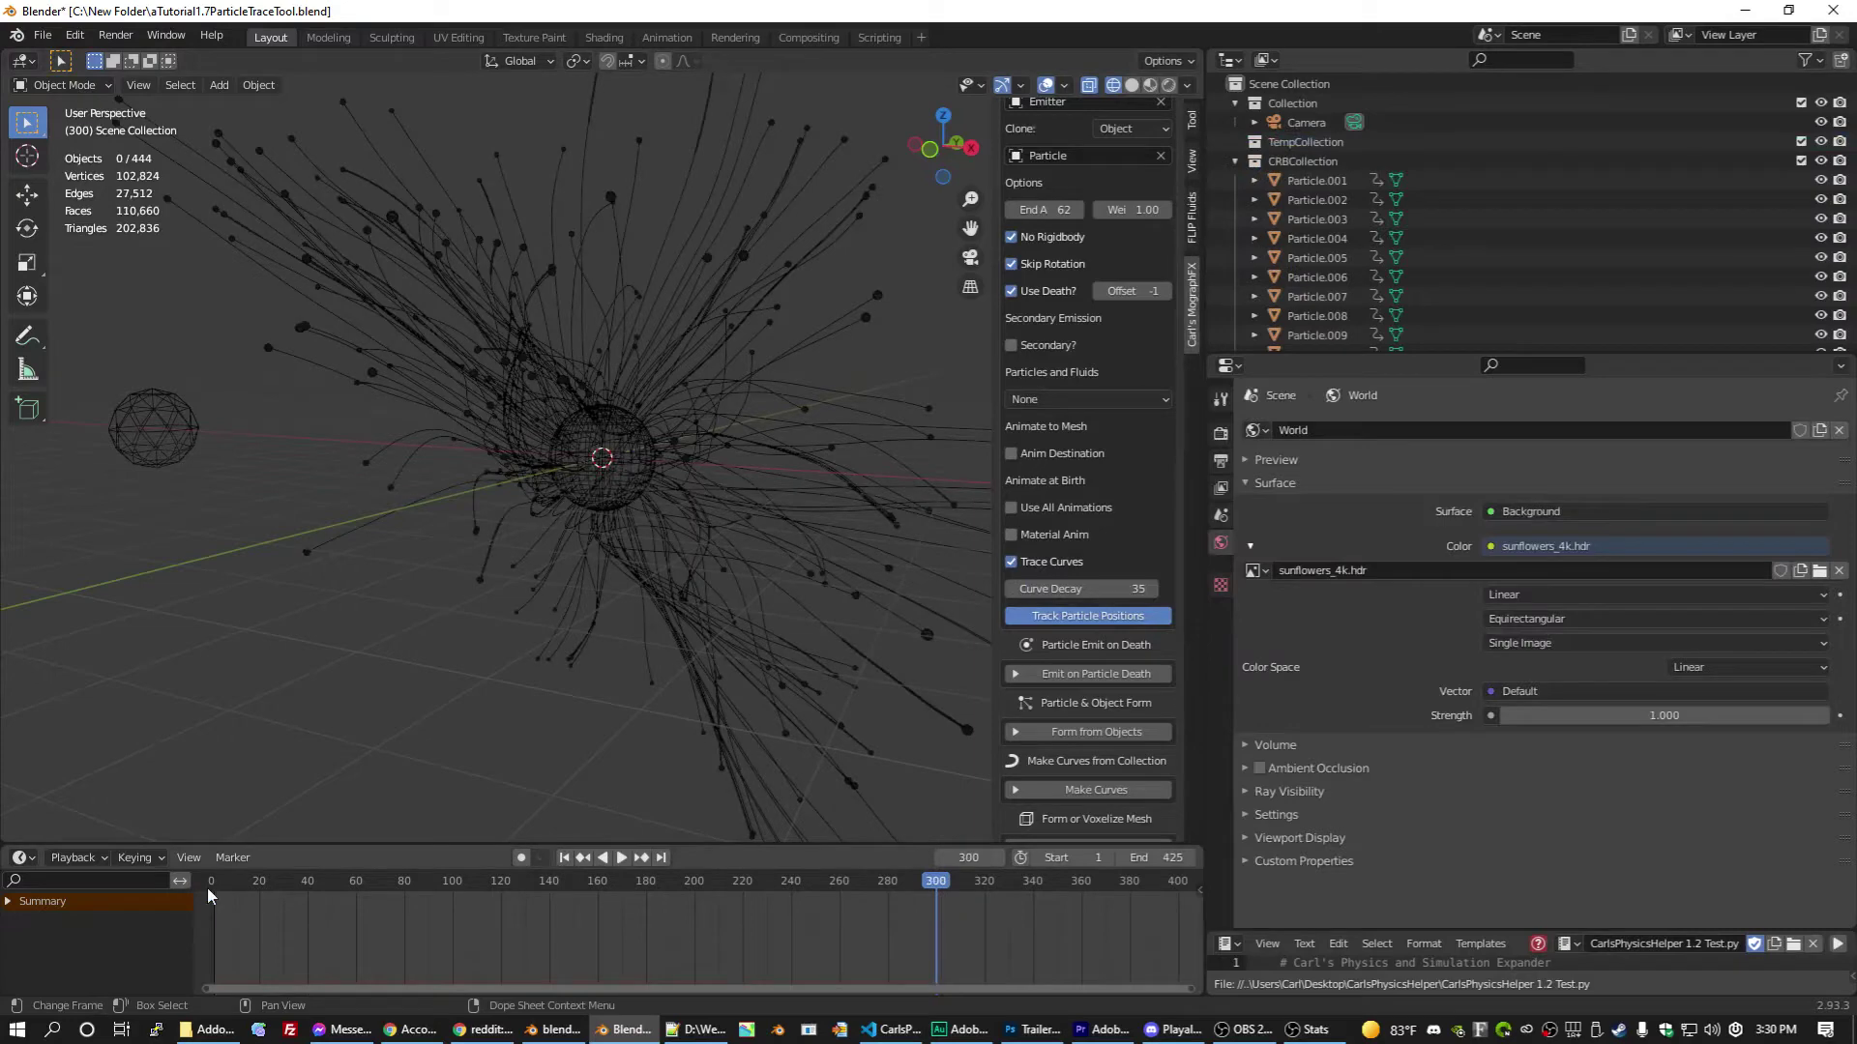
drag(207, 888, 512, 882)
Step: Select ParticleCurve.034 and set its Curve Material emission to bright cyan-blue (hue 0.614)
click(1233, 161)
scroll(1257, 193, down, 8)
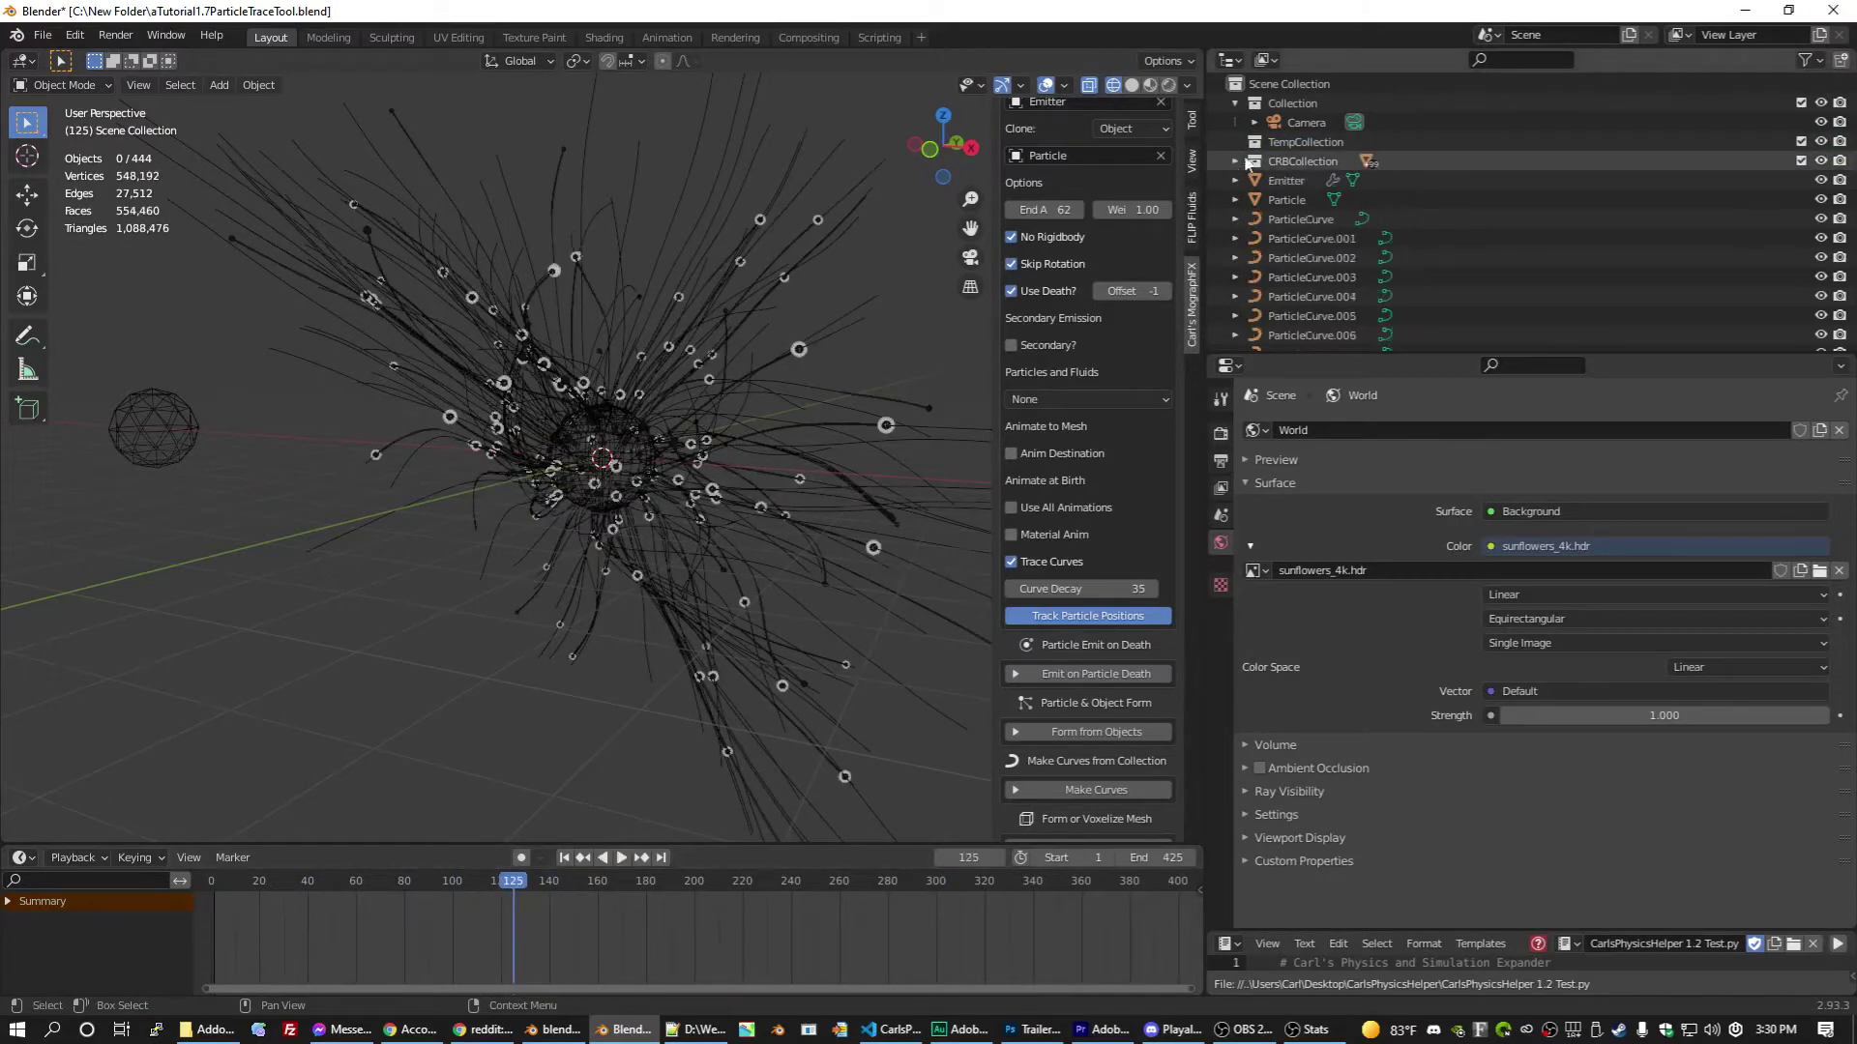
click(1298, 218)
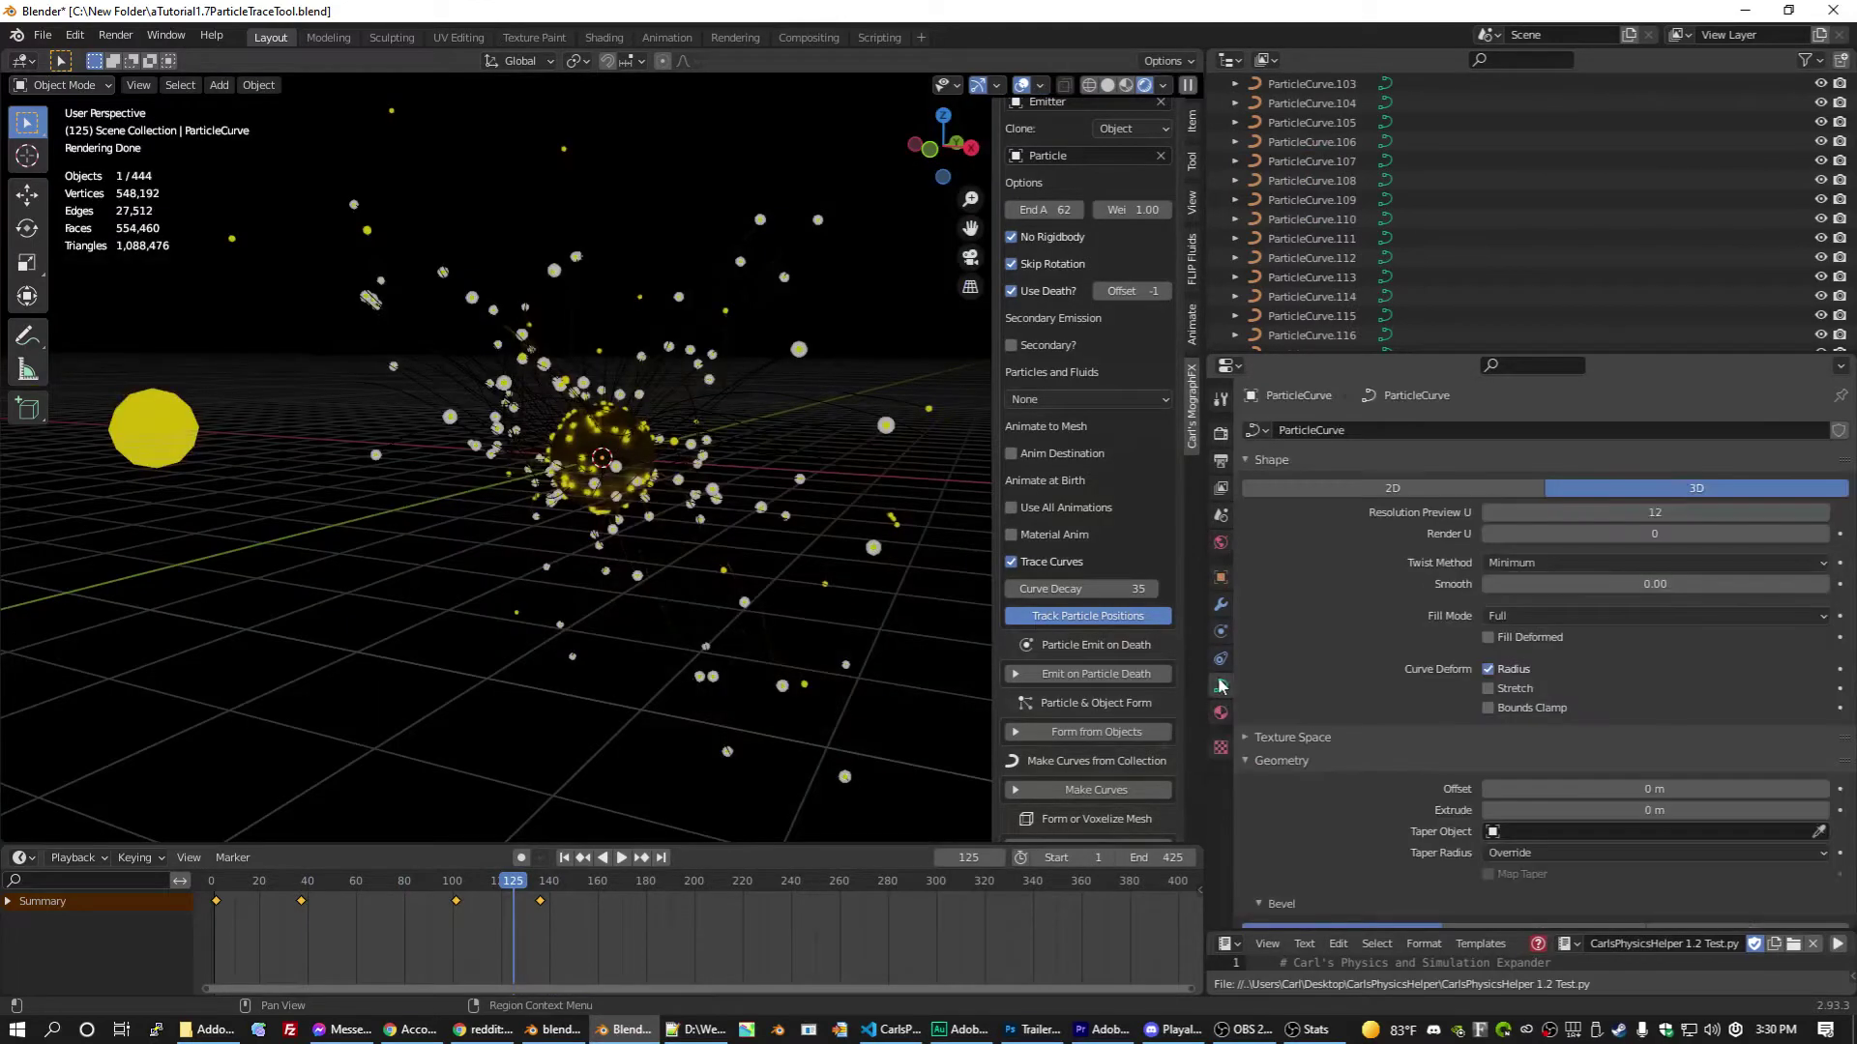
click(1219, 713)
scroll(1441, 620, down, 12)
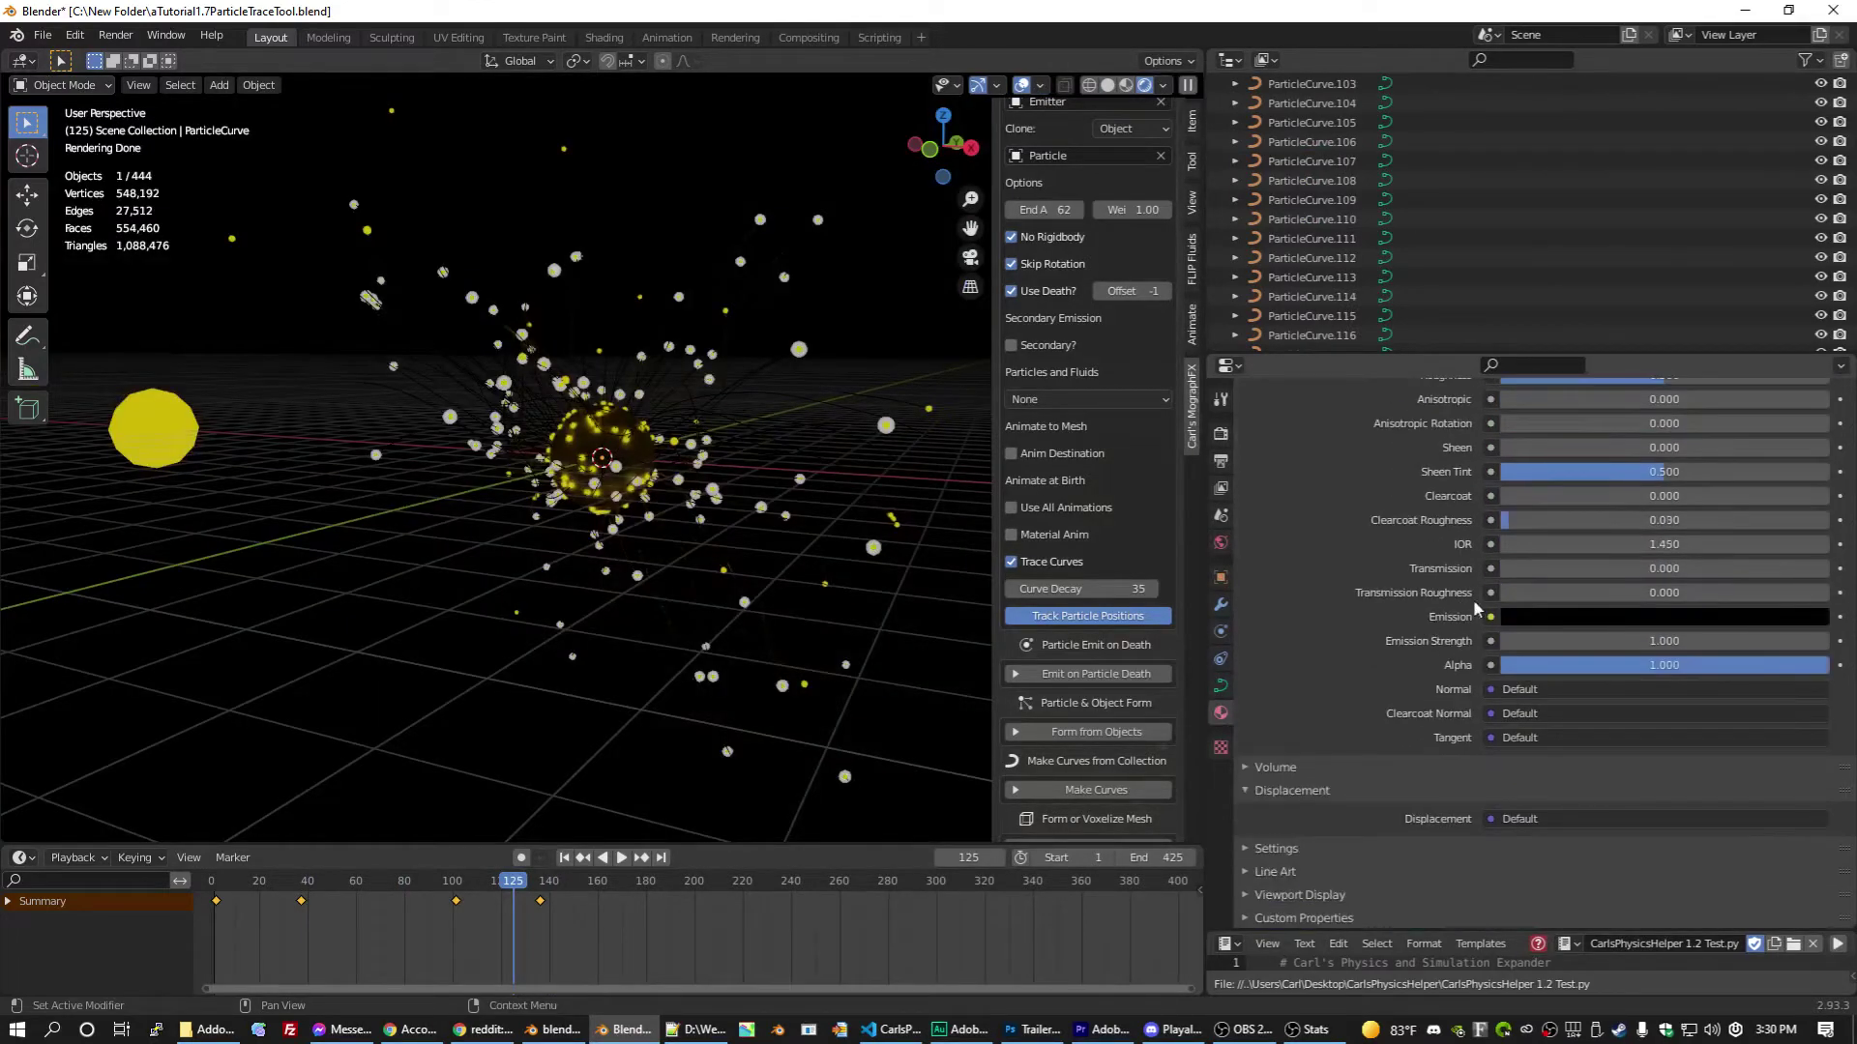
click(1532, 617)
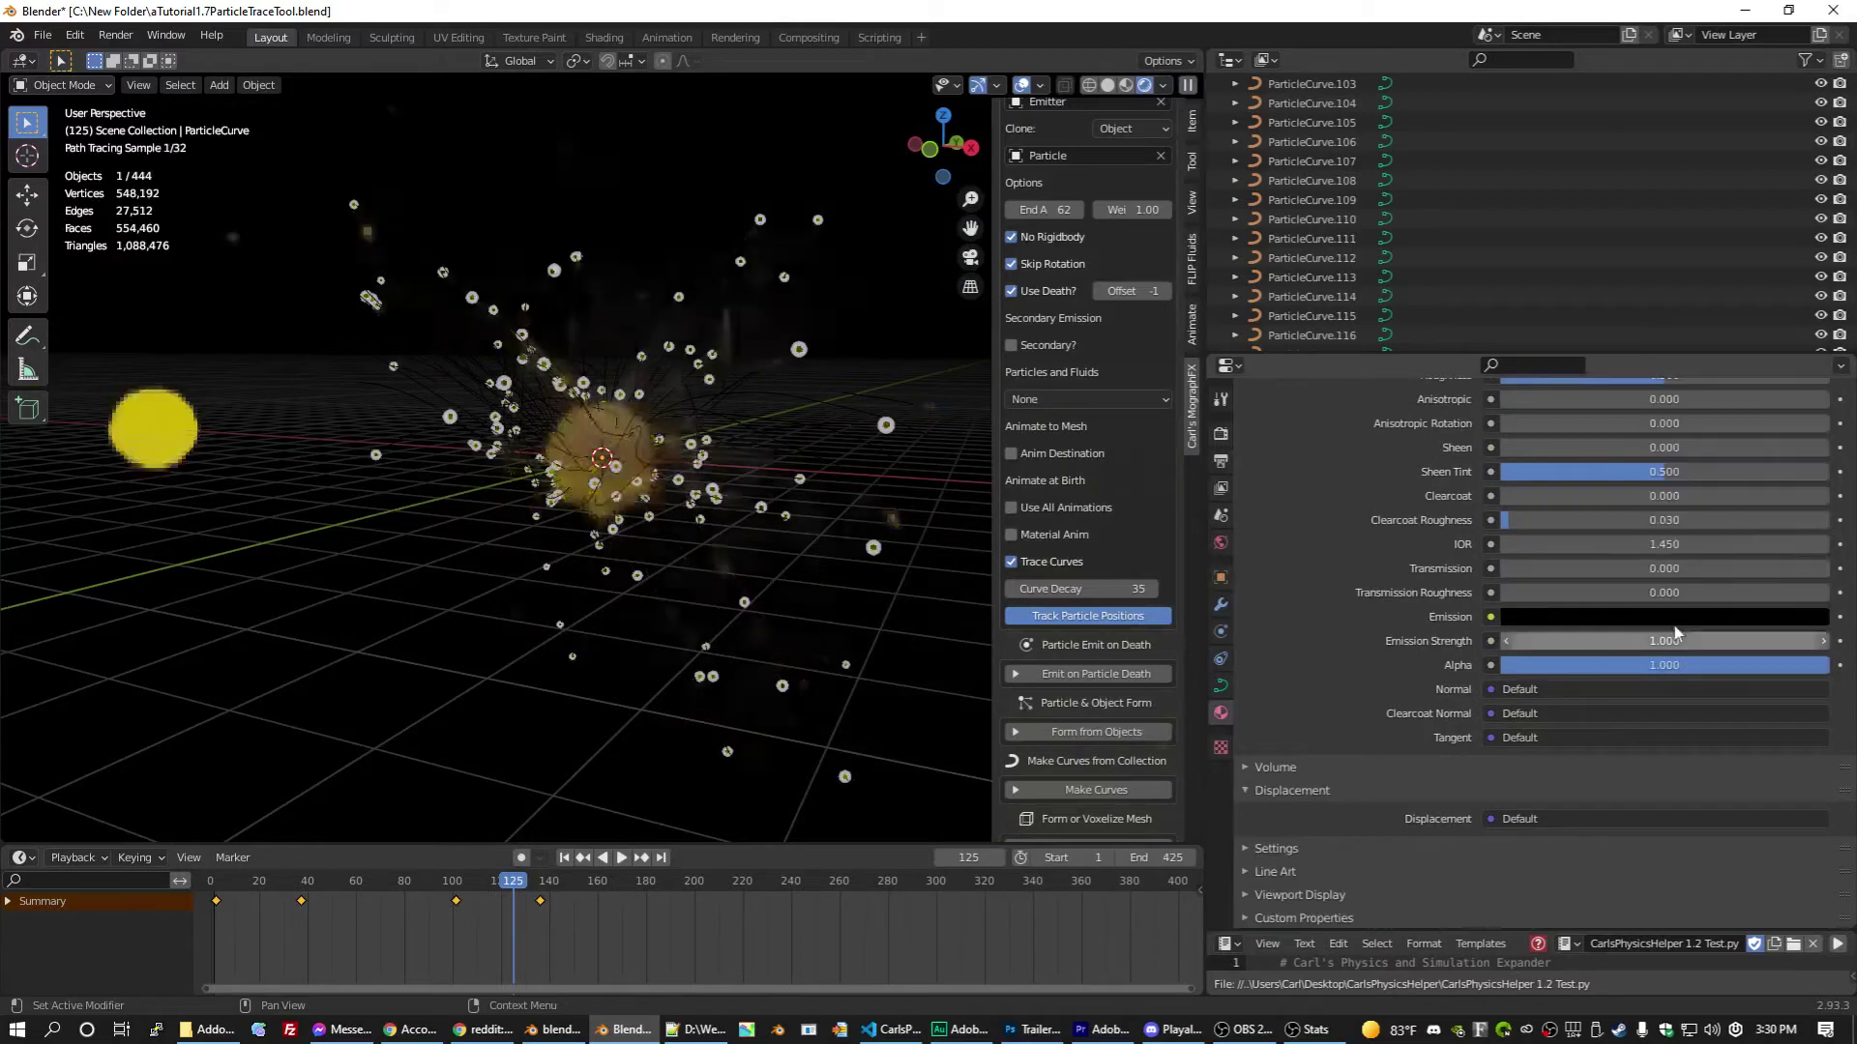
click(1569, 616)
drag(1810, 365, 1812, 340)
drag(1740, 431, 1669, 437)
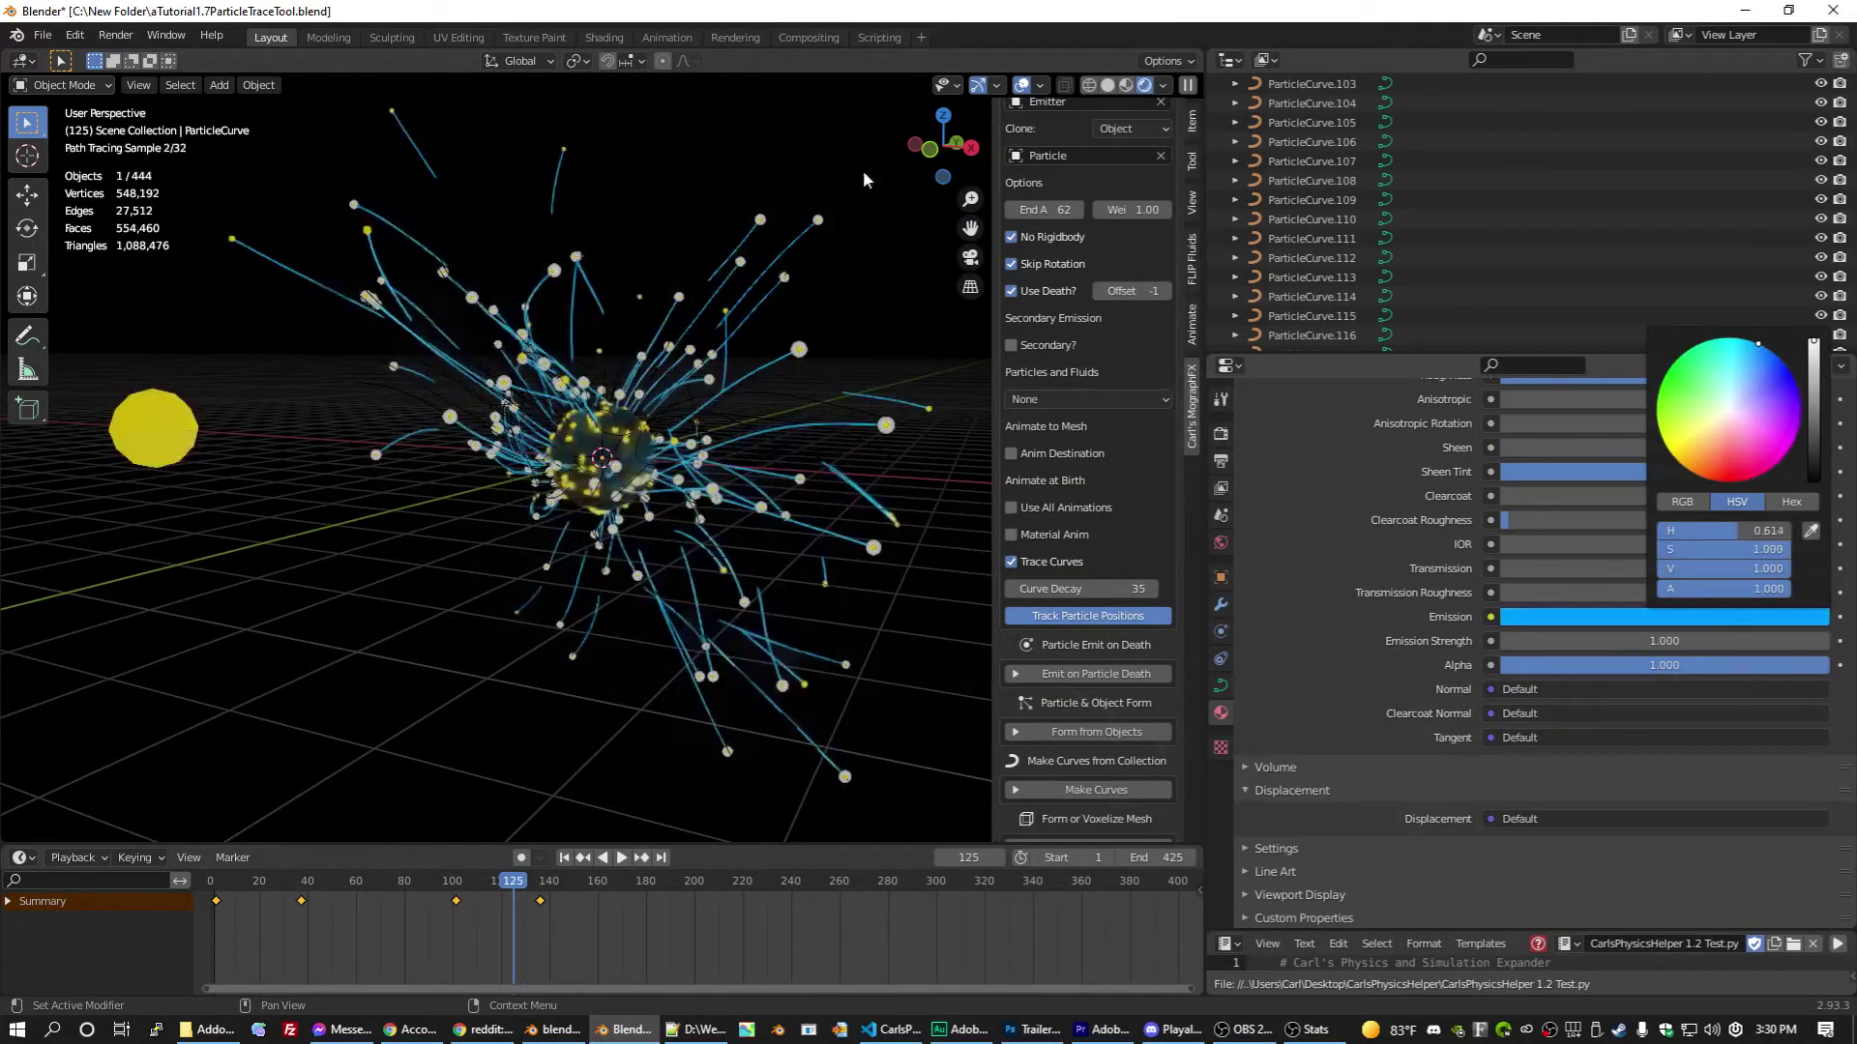
Step: Frame the emitter, align the camera to that view, save, and select the yellow Particle sphere
key(shift+Left)
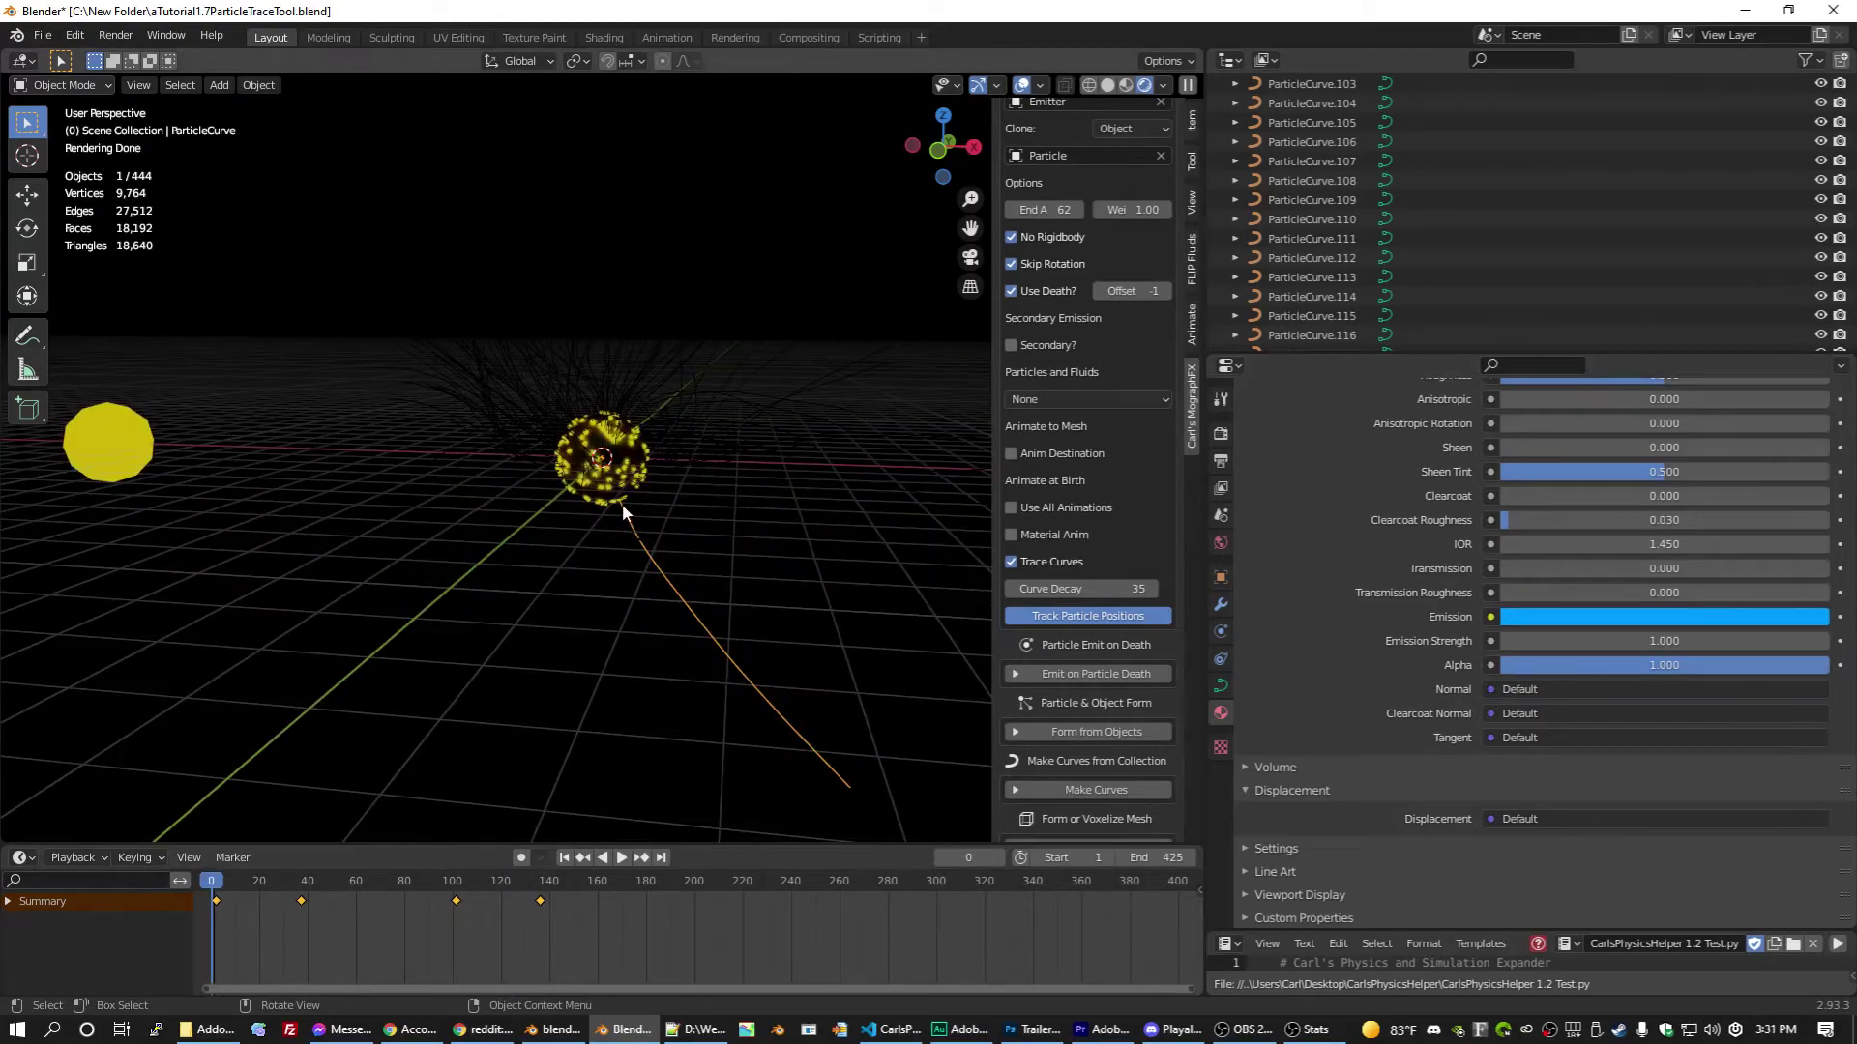
key(KP_Decimal)
scroll(623, 512, down, 10)
key(ctrl+alt+KP_0)
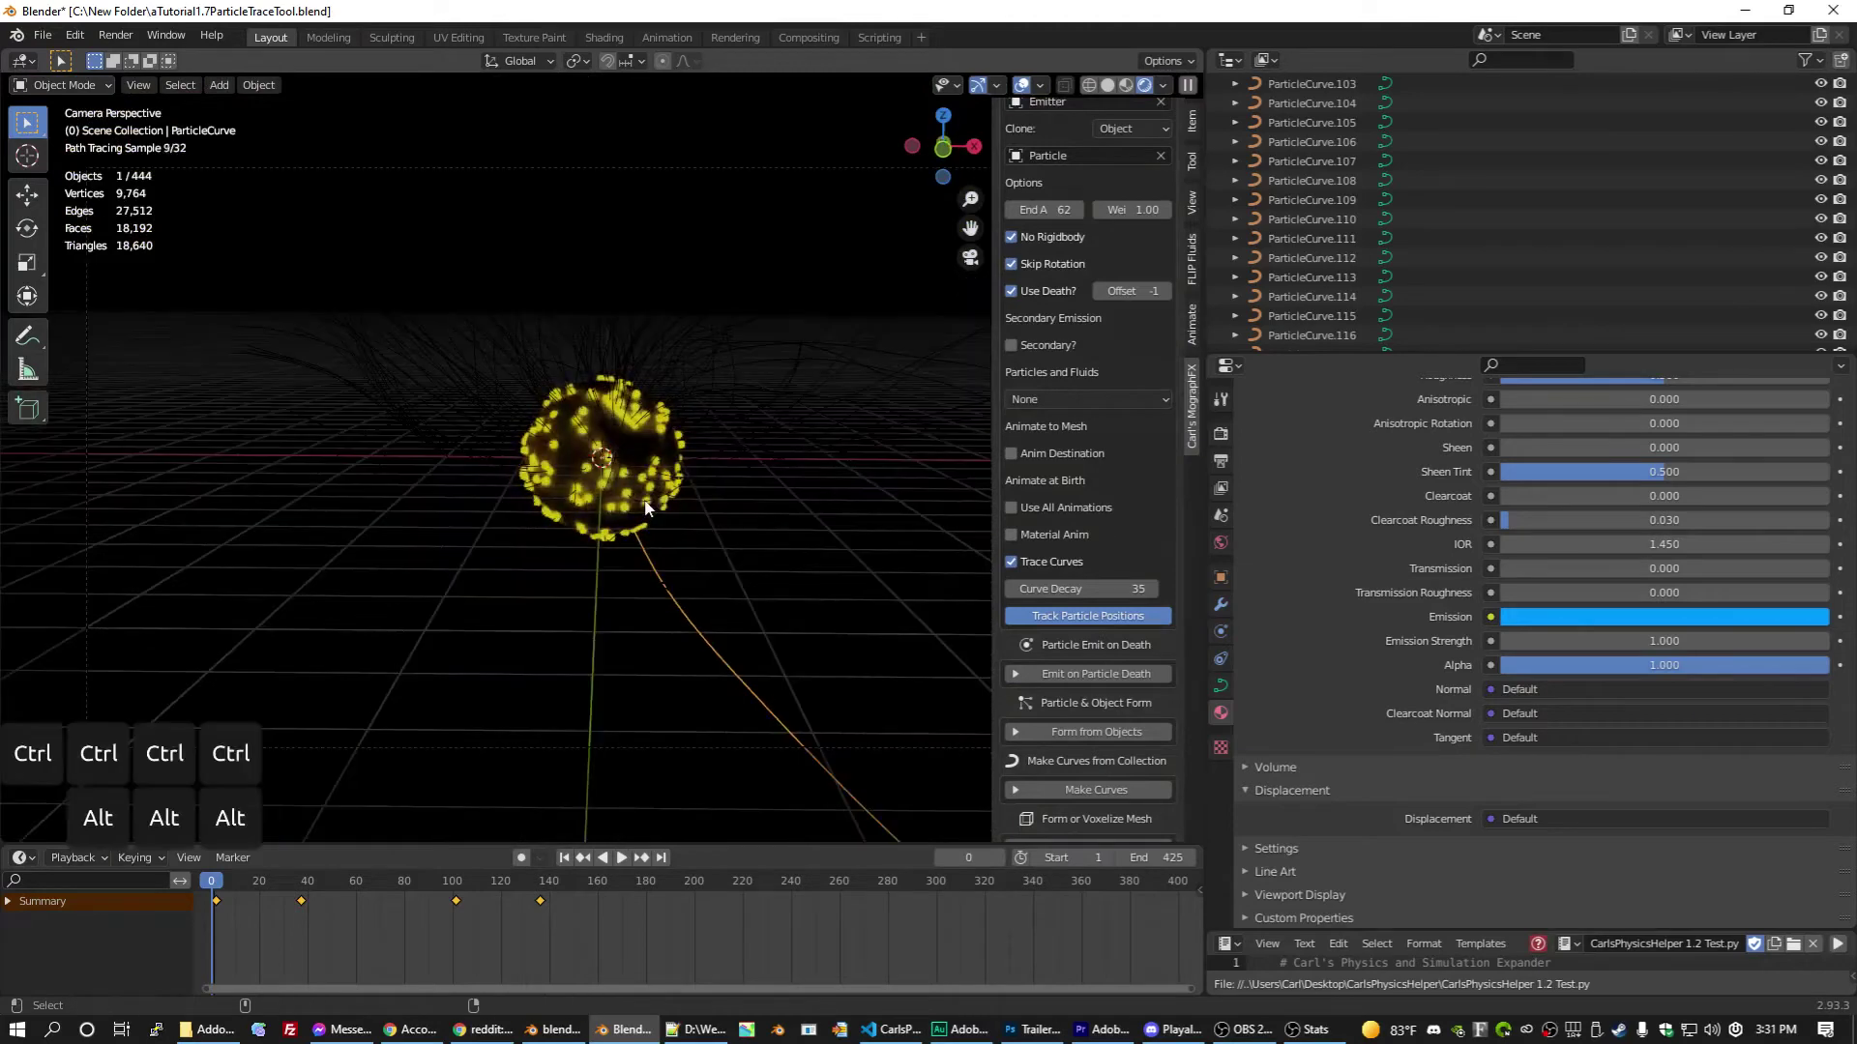
key(ctrl+s)
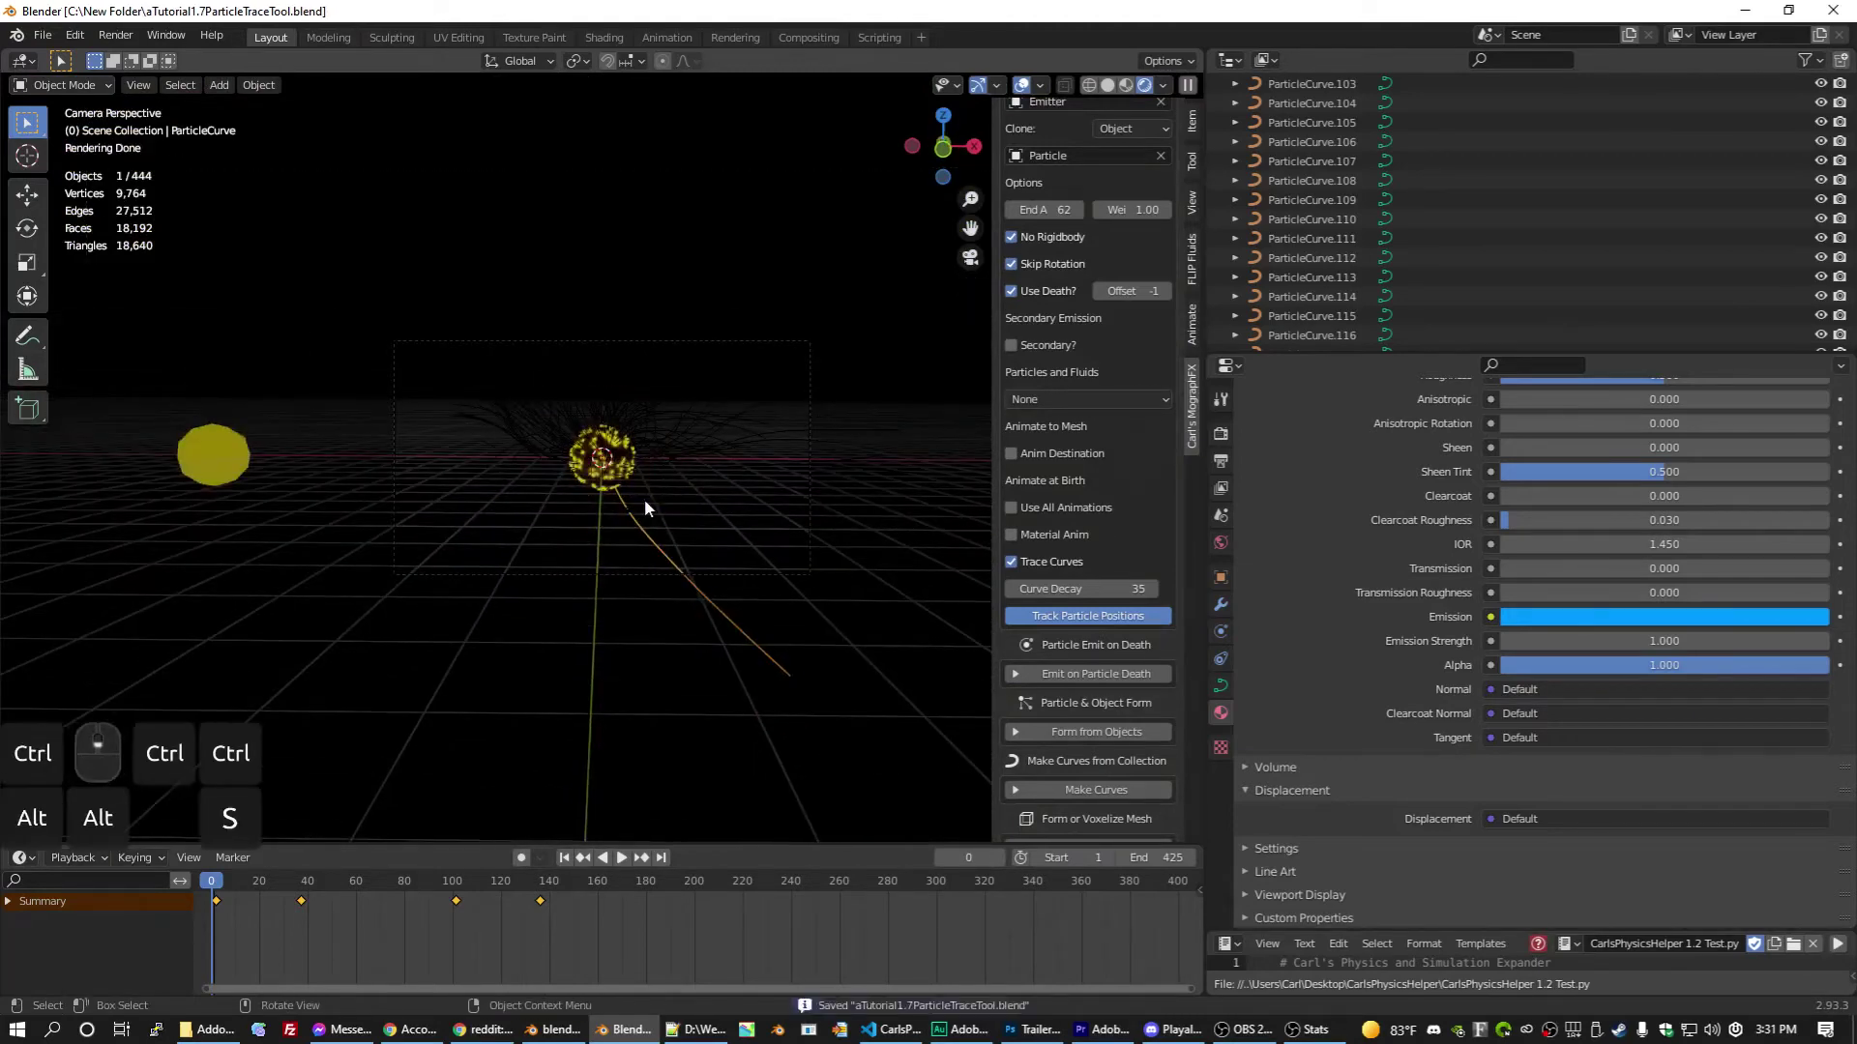
click(213, 454)
key(x)
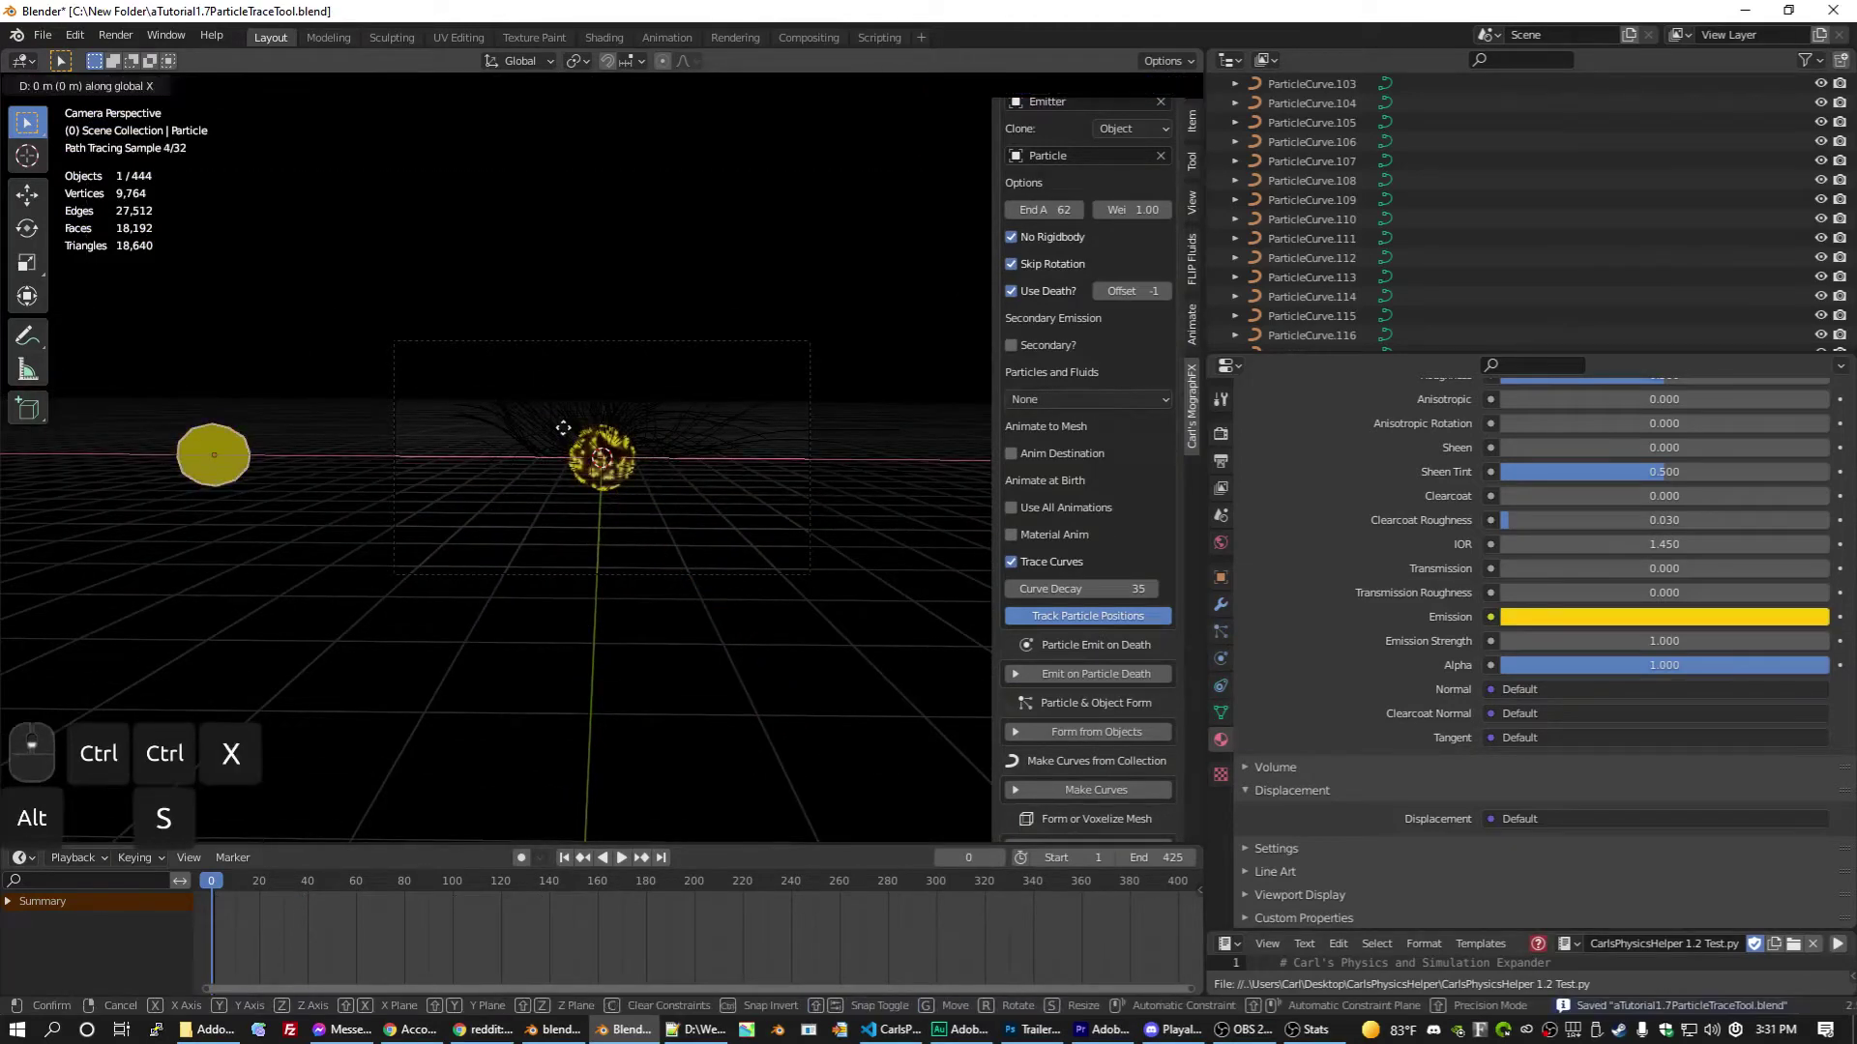
click(565, 432)
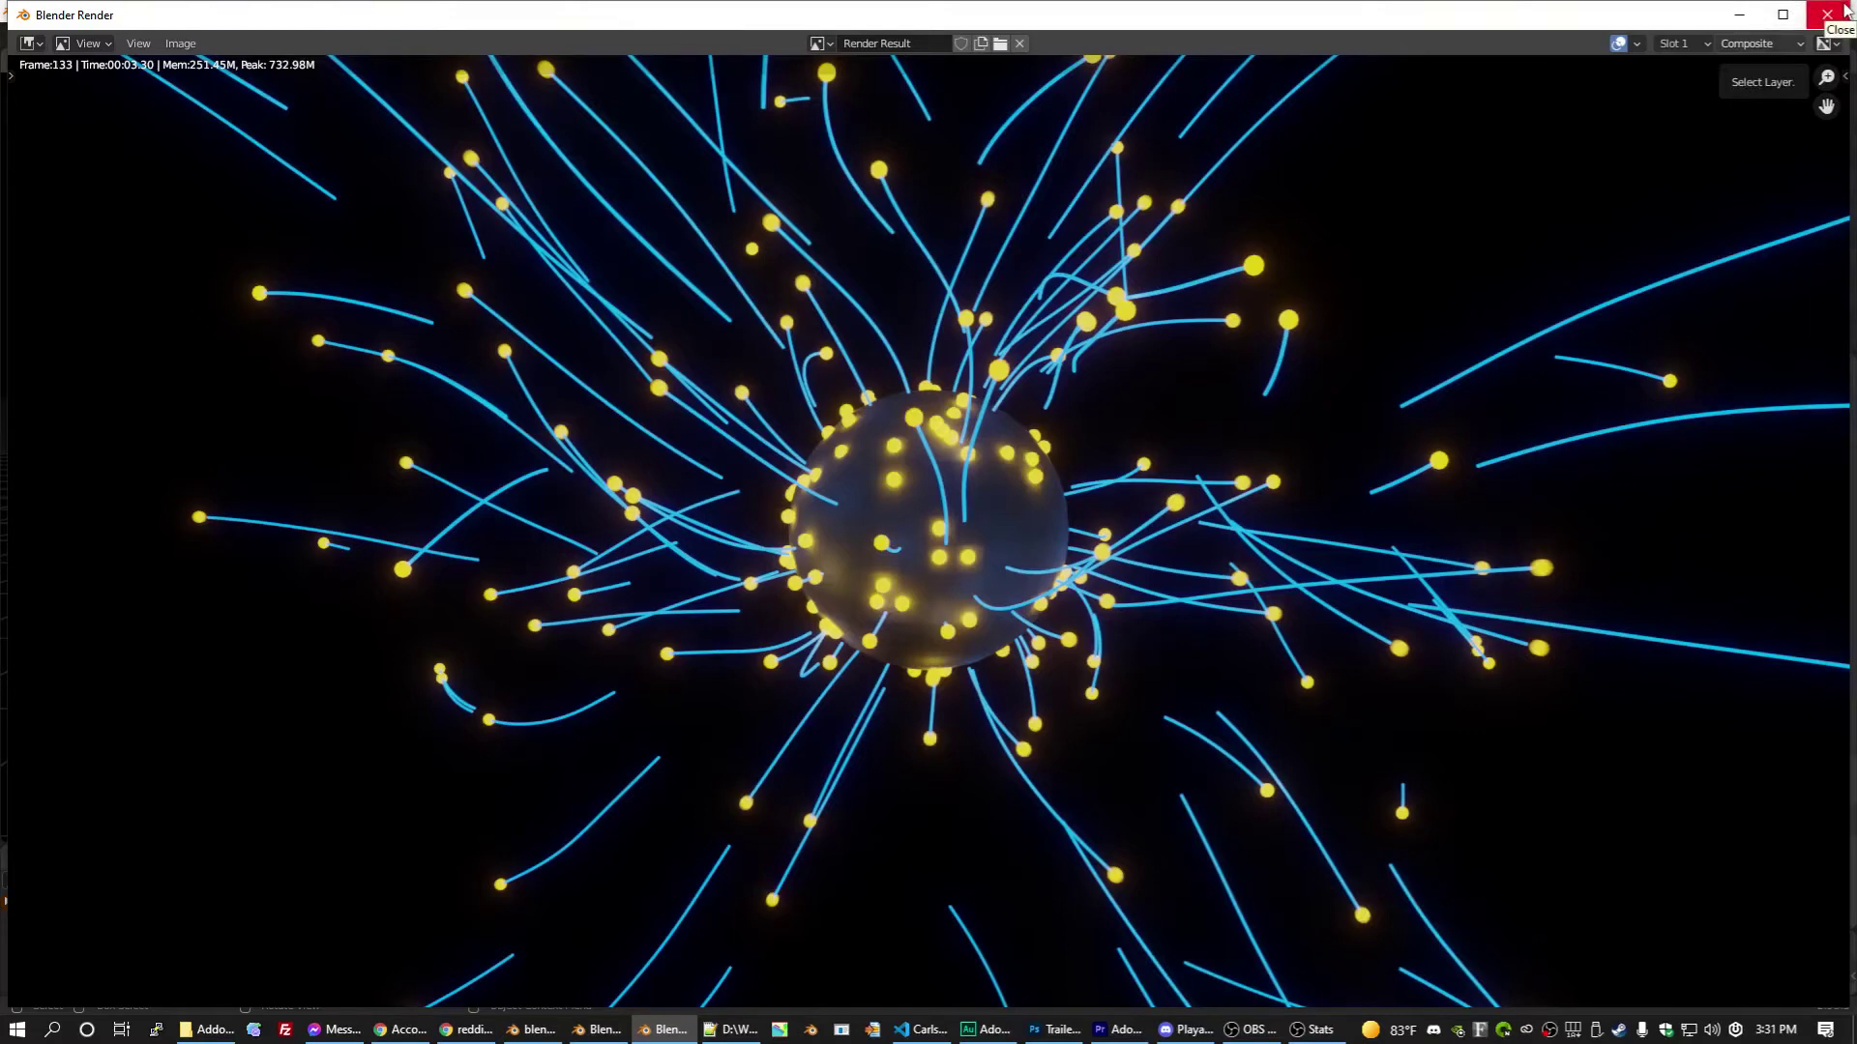
Step: Close the render and select all 220 objects in CRBCollection
click(1827, 15)
click(1532, 200)
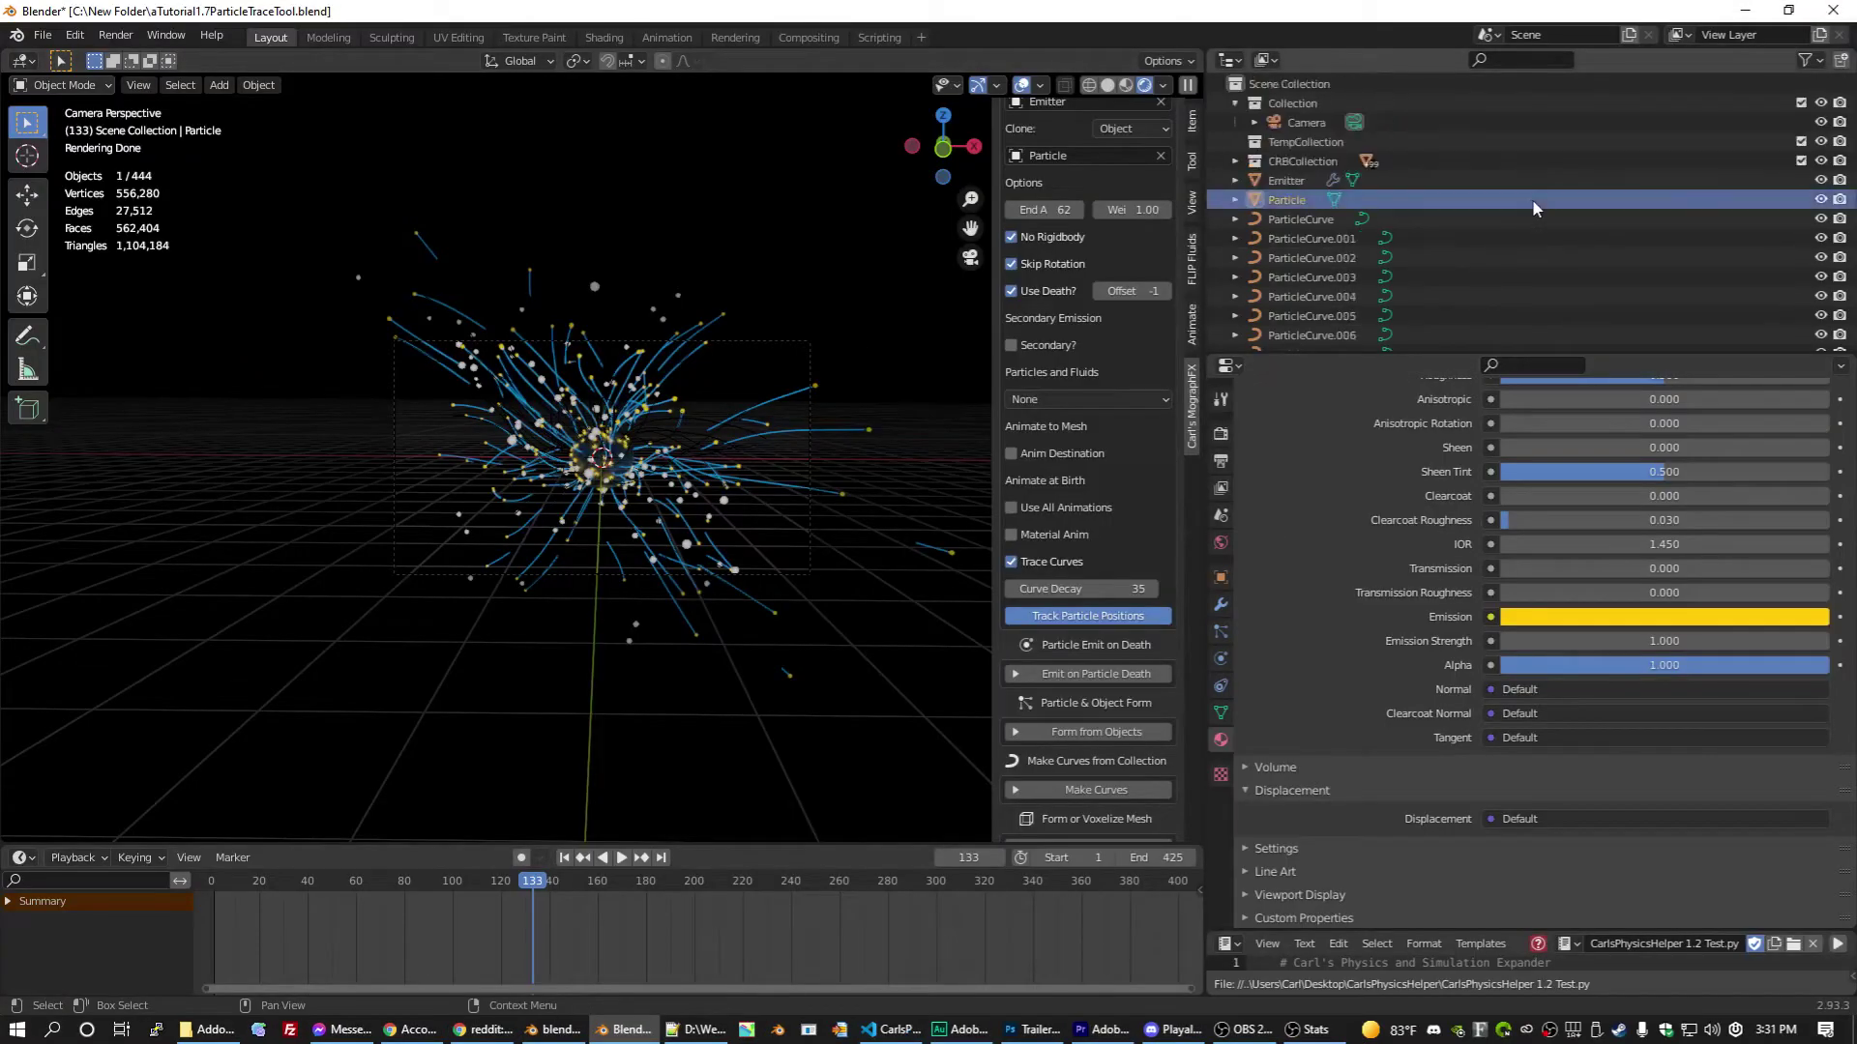
click(1296, 159)
right_click(1294, 160)
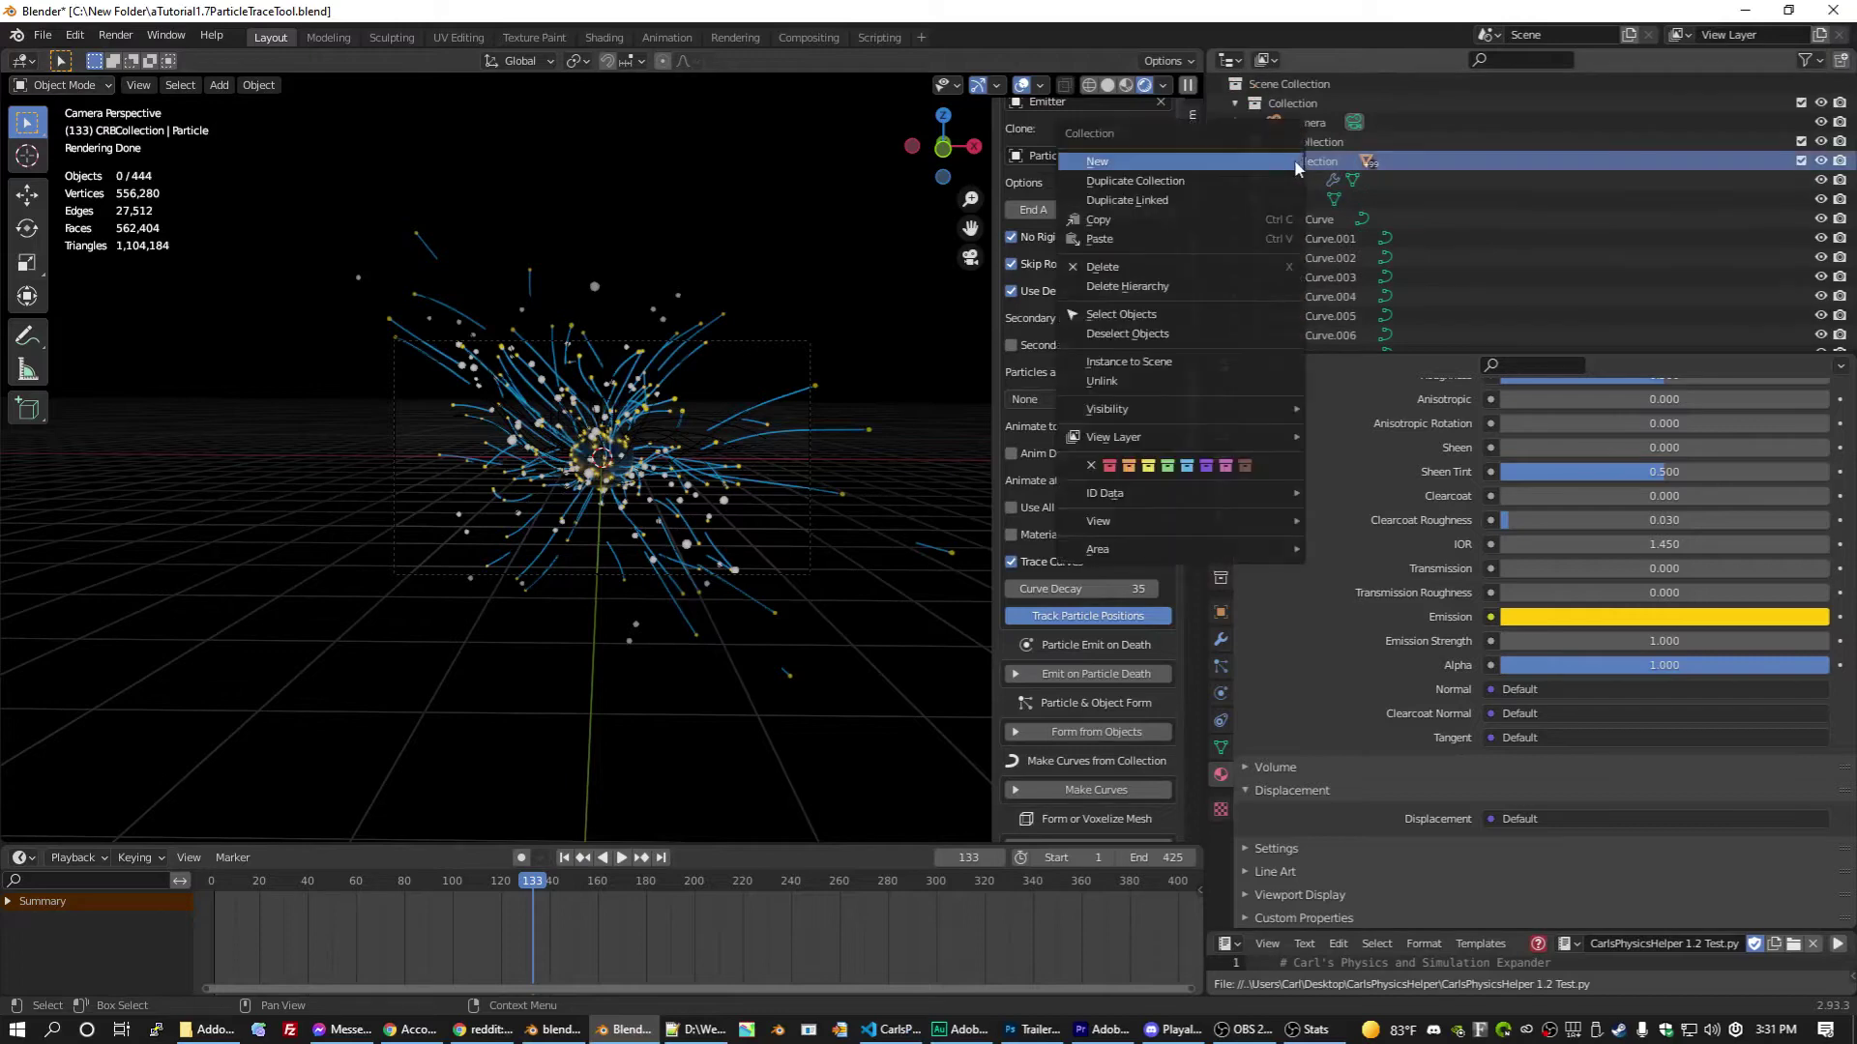
click(1248, 314)
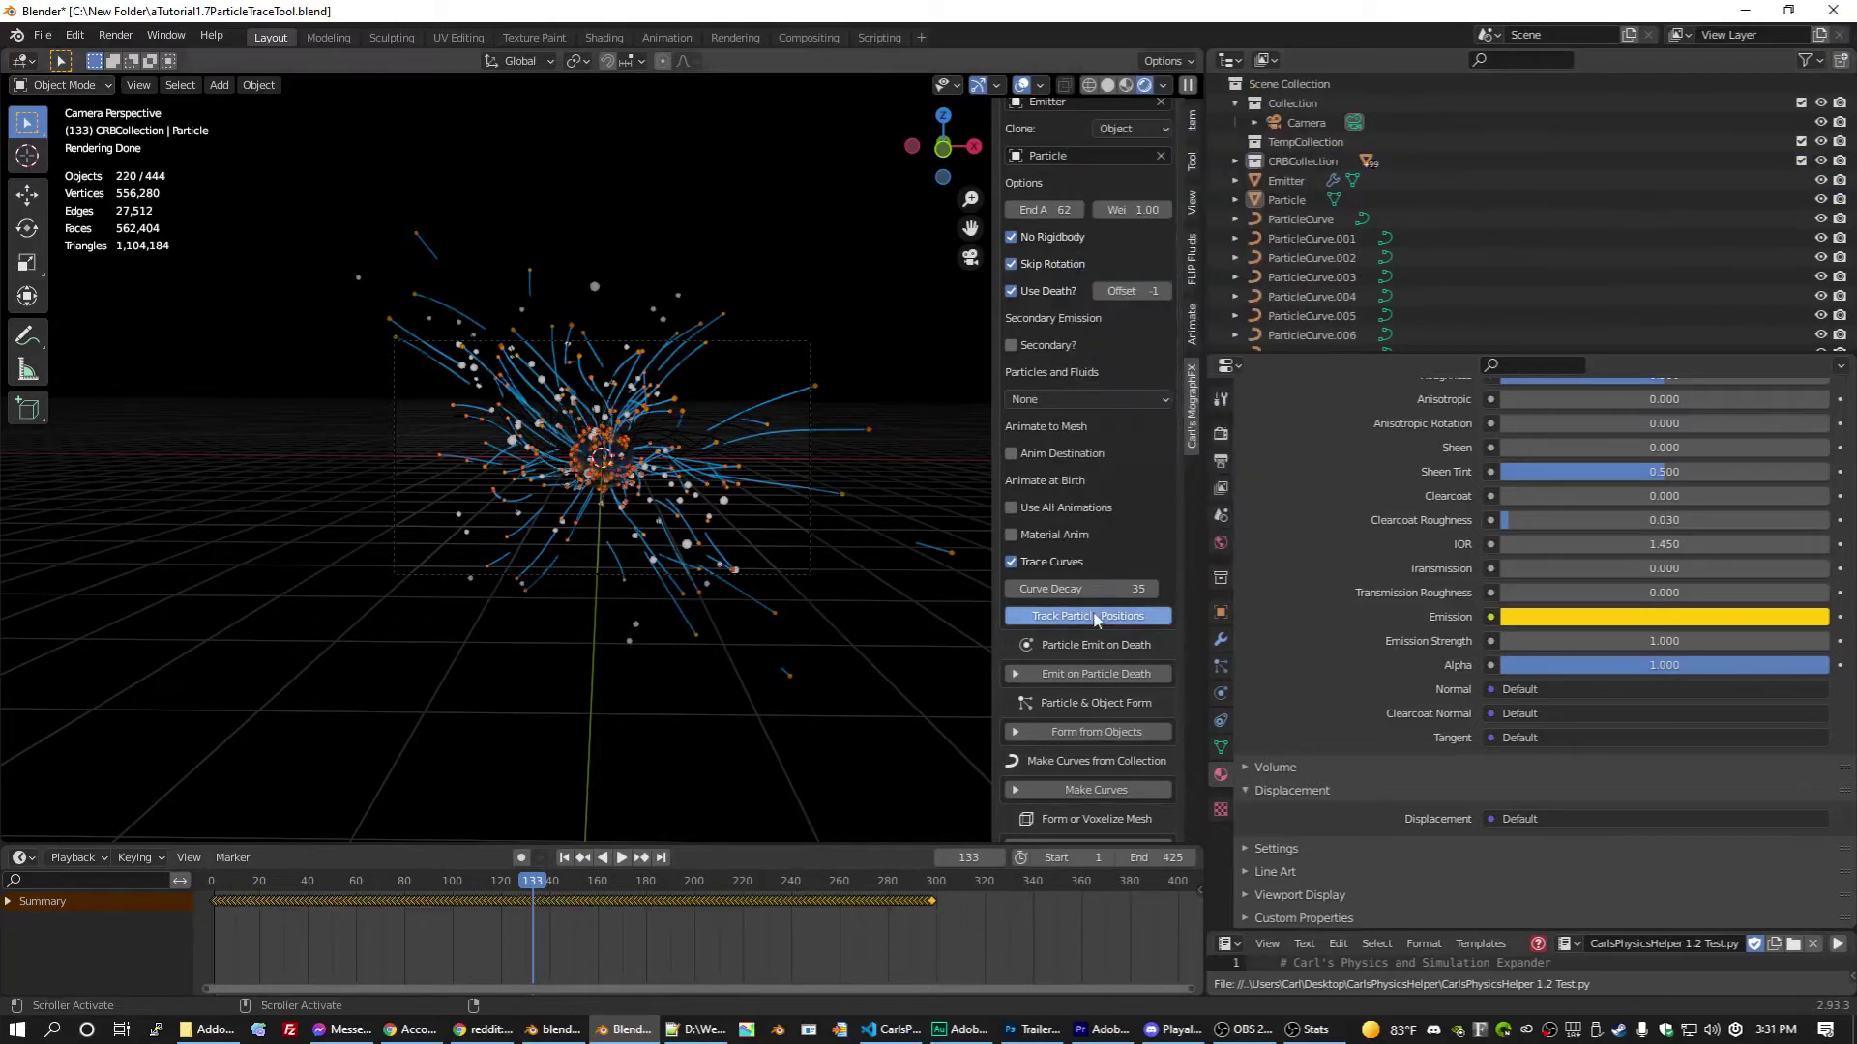
scroll(1096, 619, down, 6)
Step: Enable Use BirthFrame, apply Reveal on Birthframe, and render frame 69
click(1087, 787)
scroll(1114, 760, down, 15)
scroll(1075, 473, down, 2)
scroll(1058, 549, up, 1)
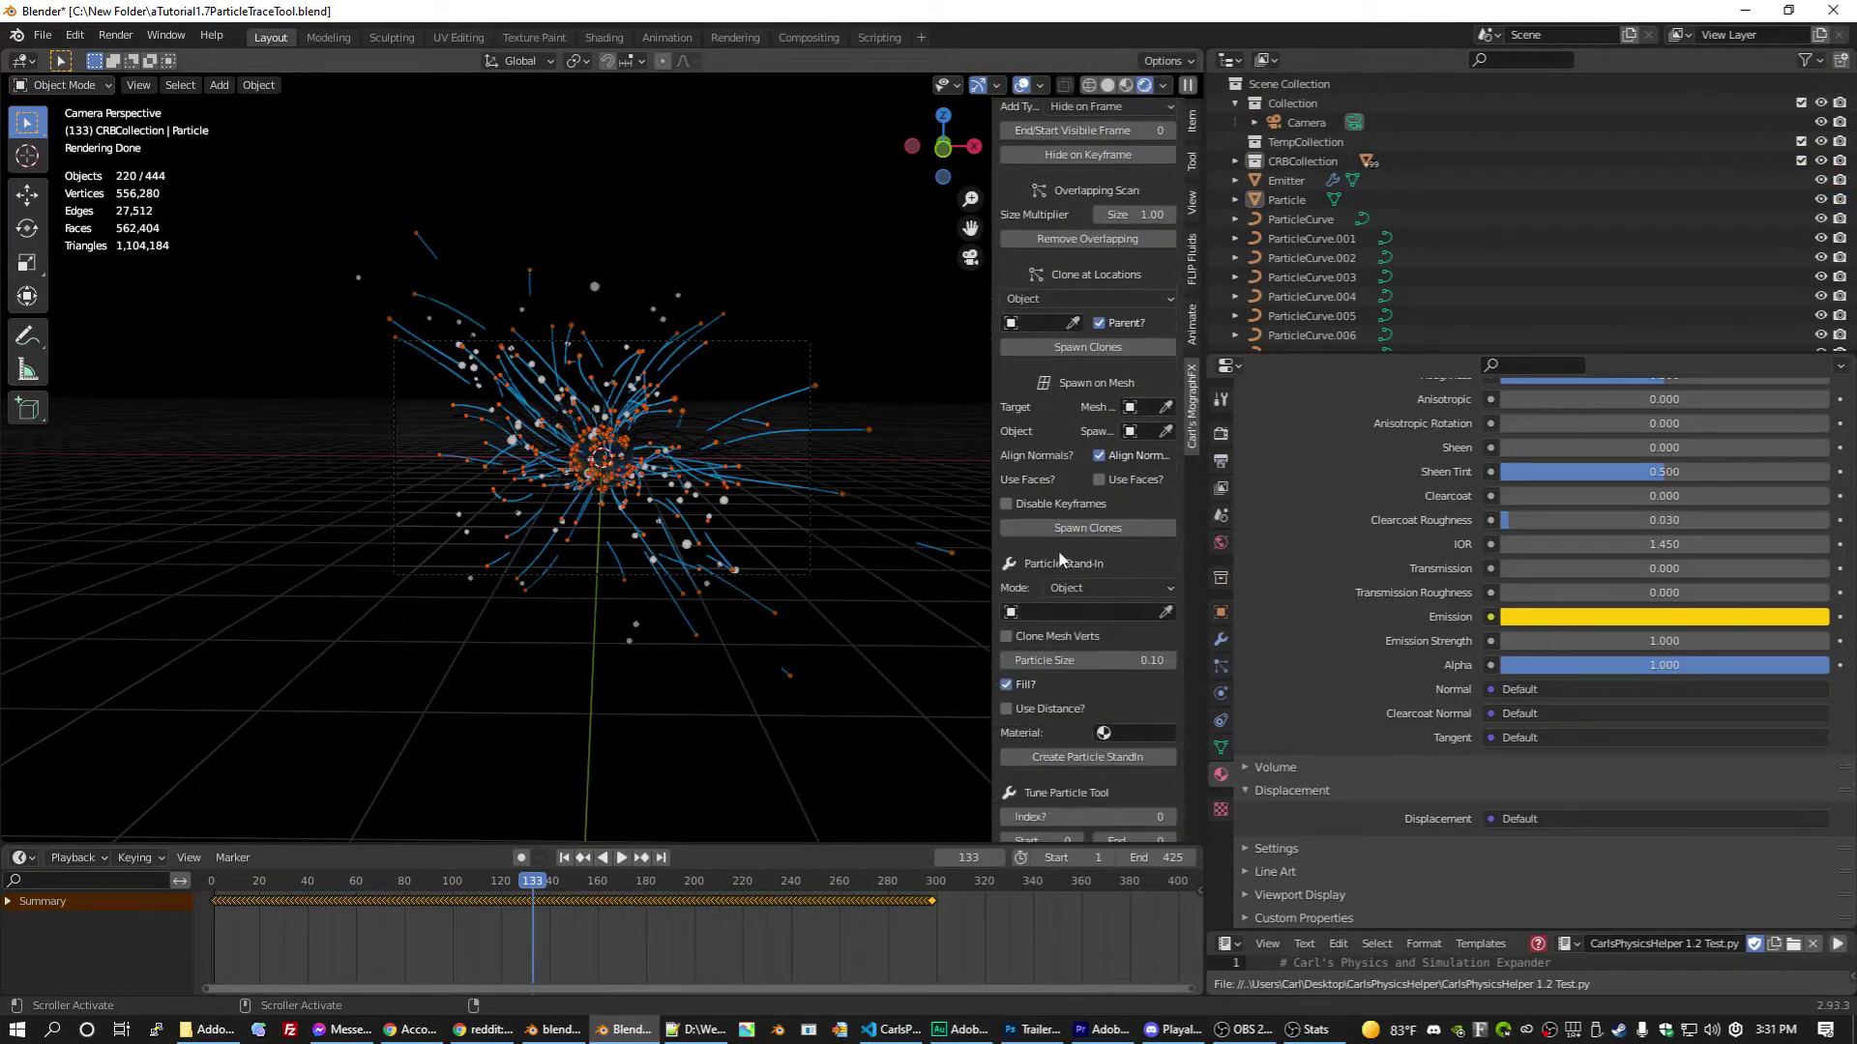
scroll(1058, 549, up, 3)
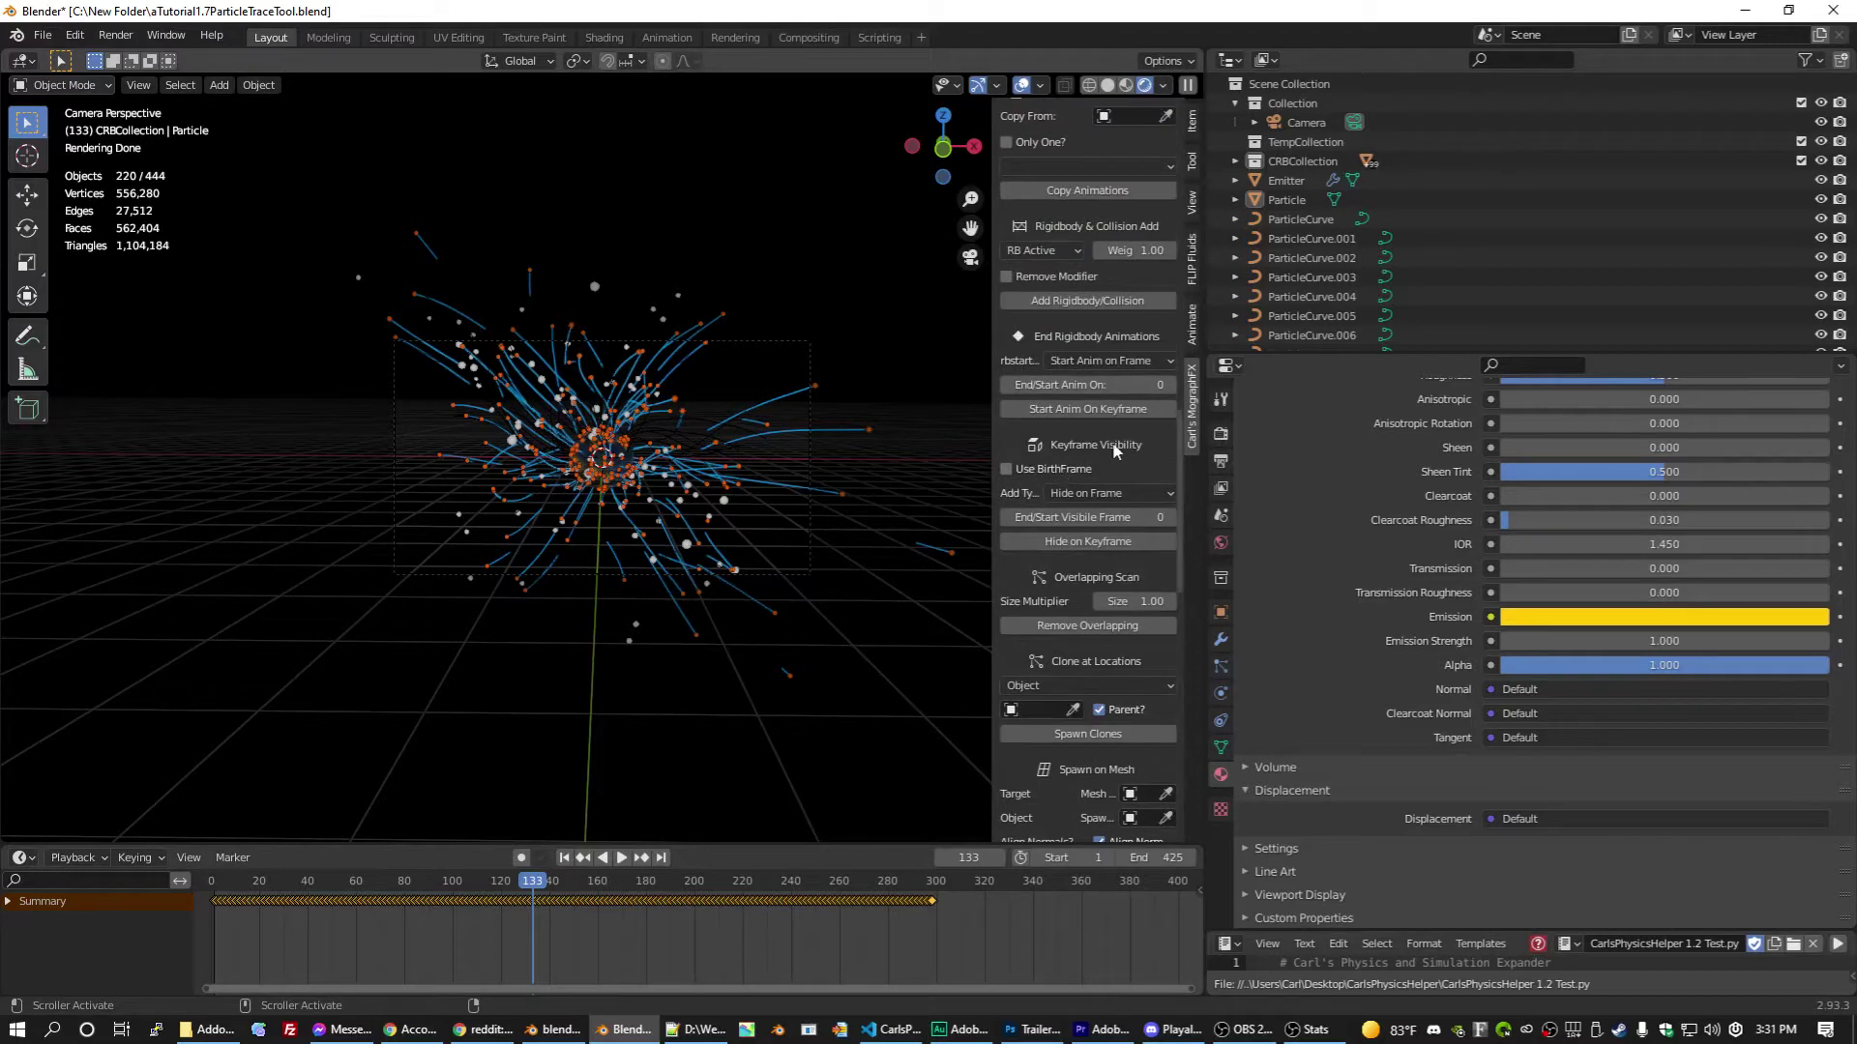
click(1007, 469)
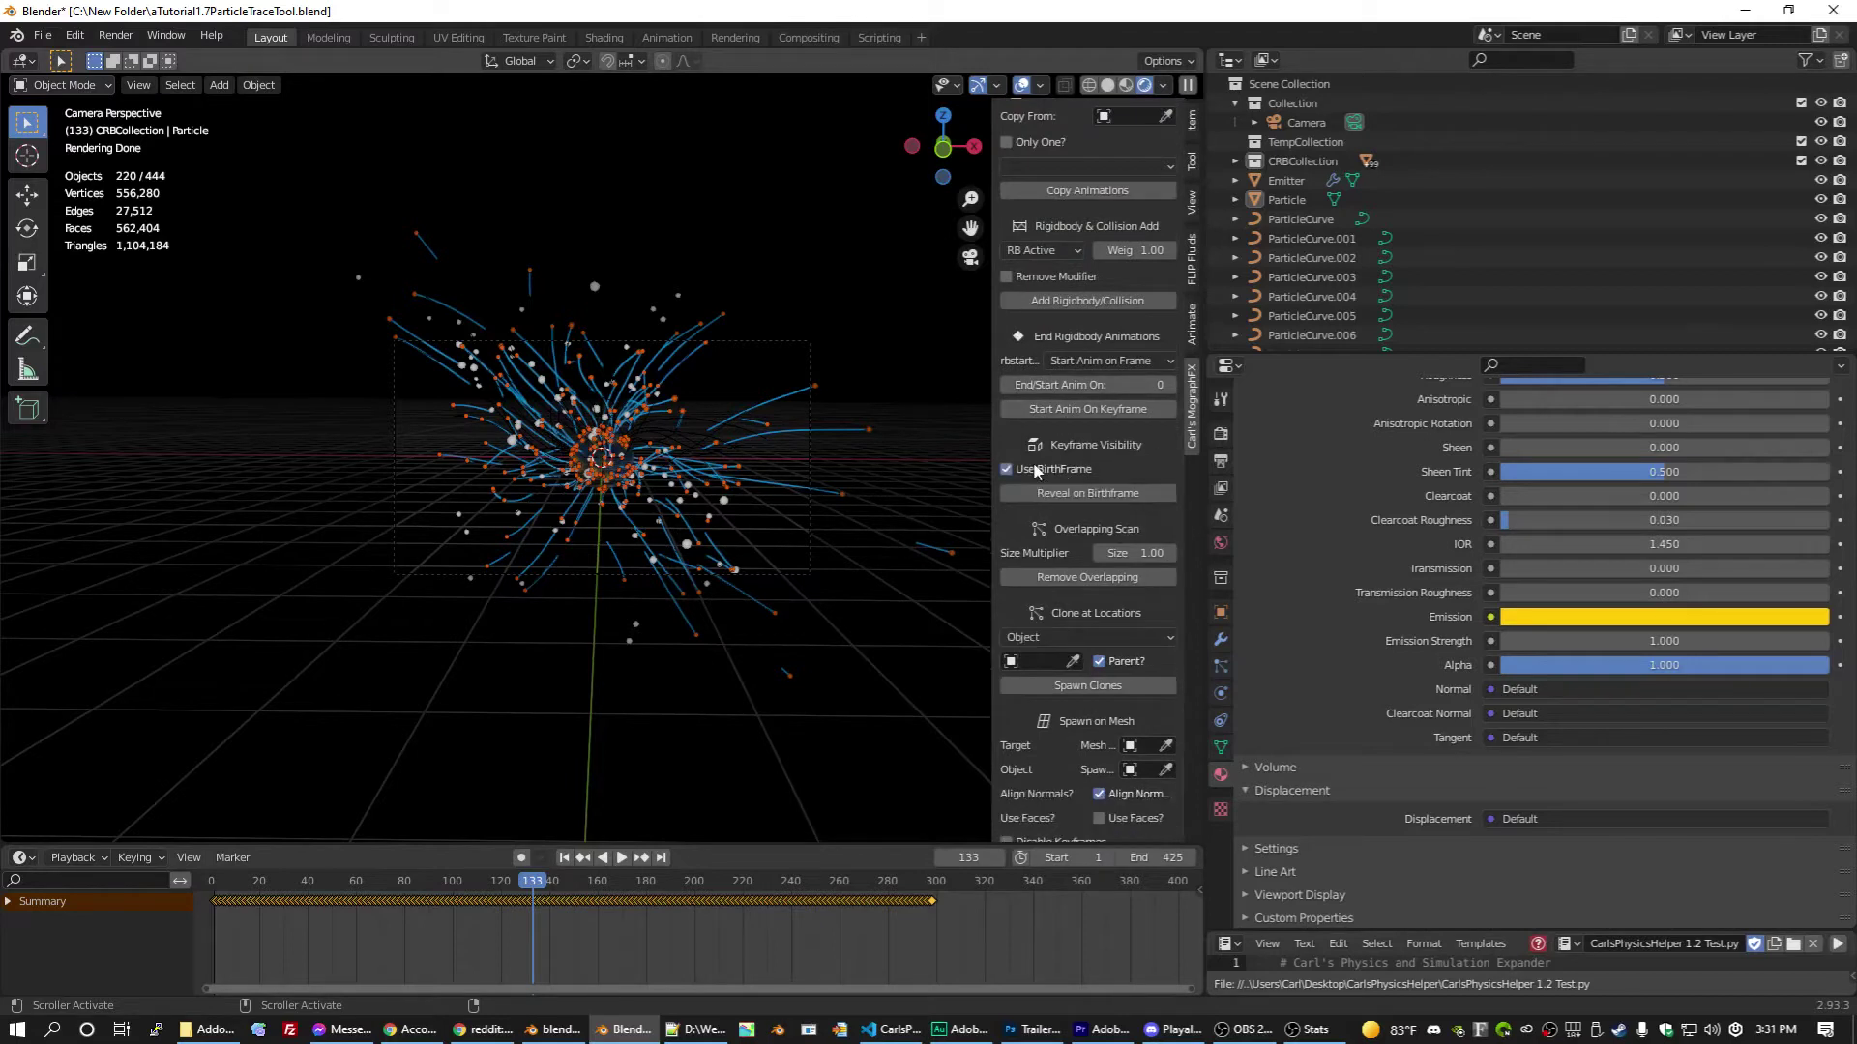
click(1070, 495)
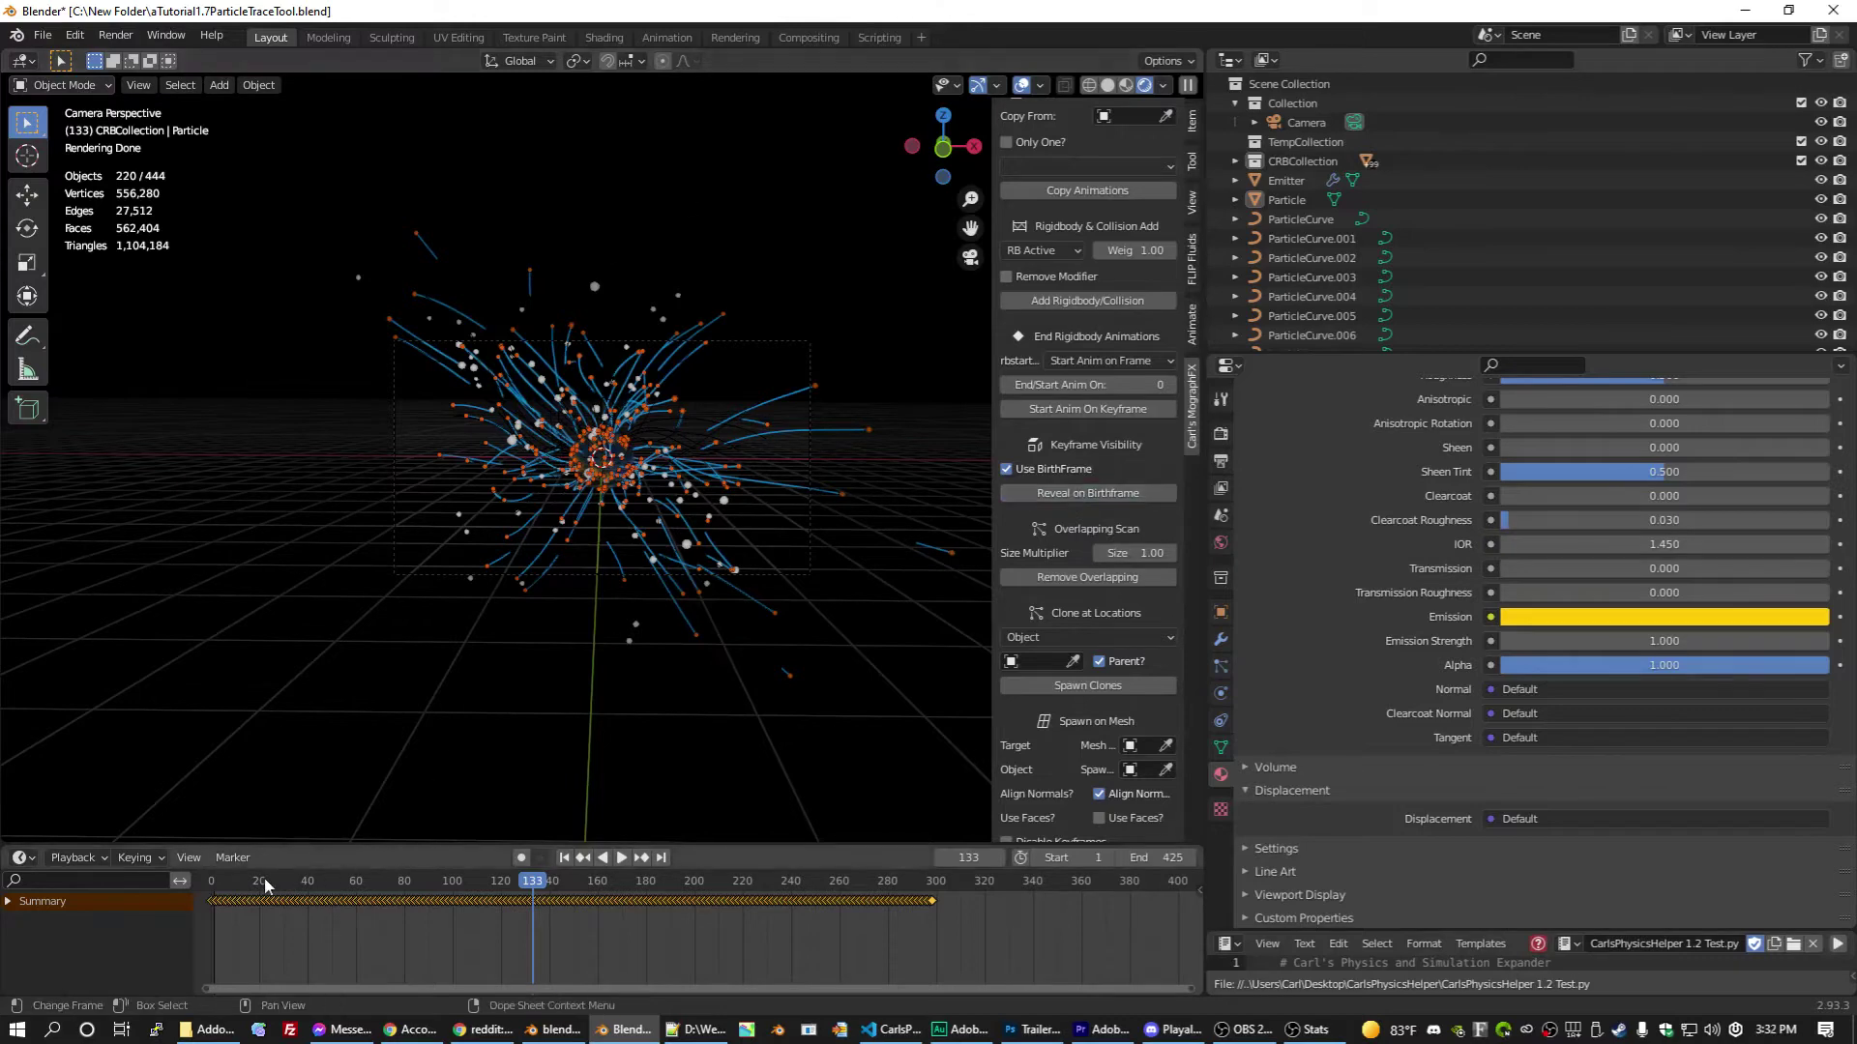
drag(219, 880, 377, 881)
key(F12)
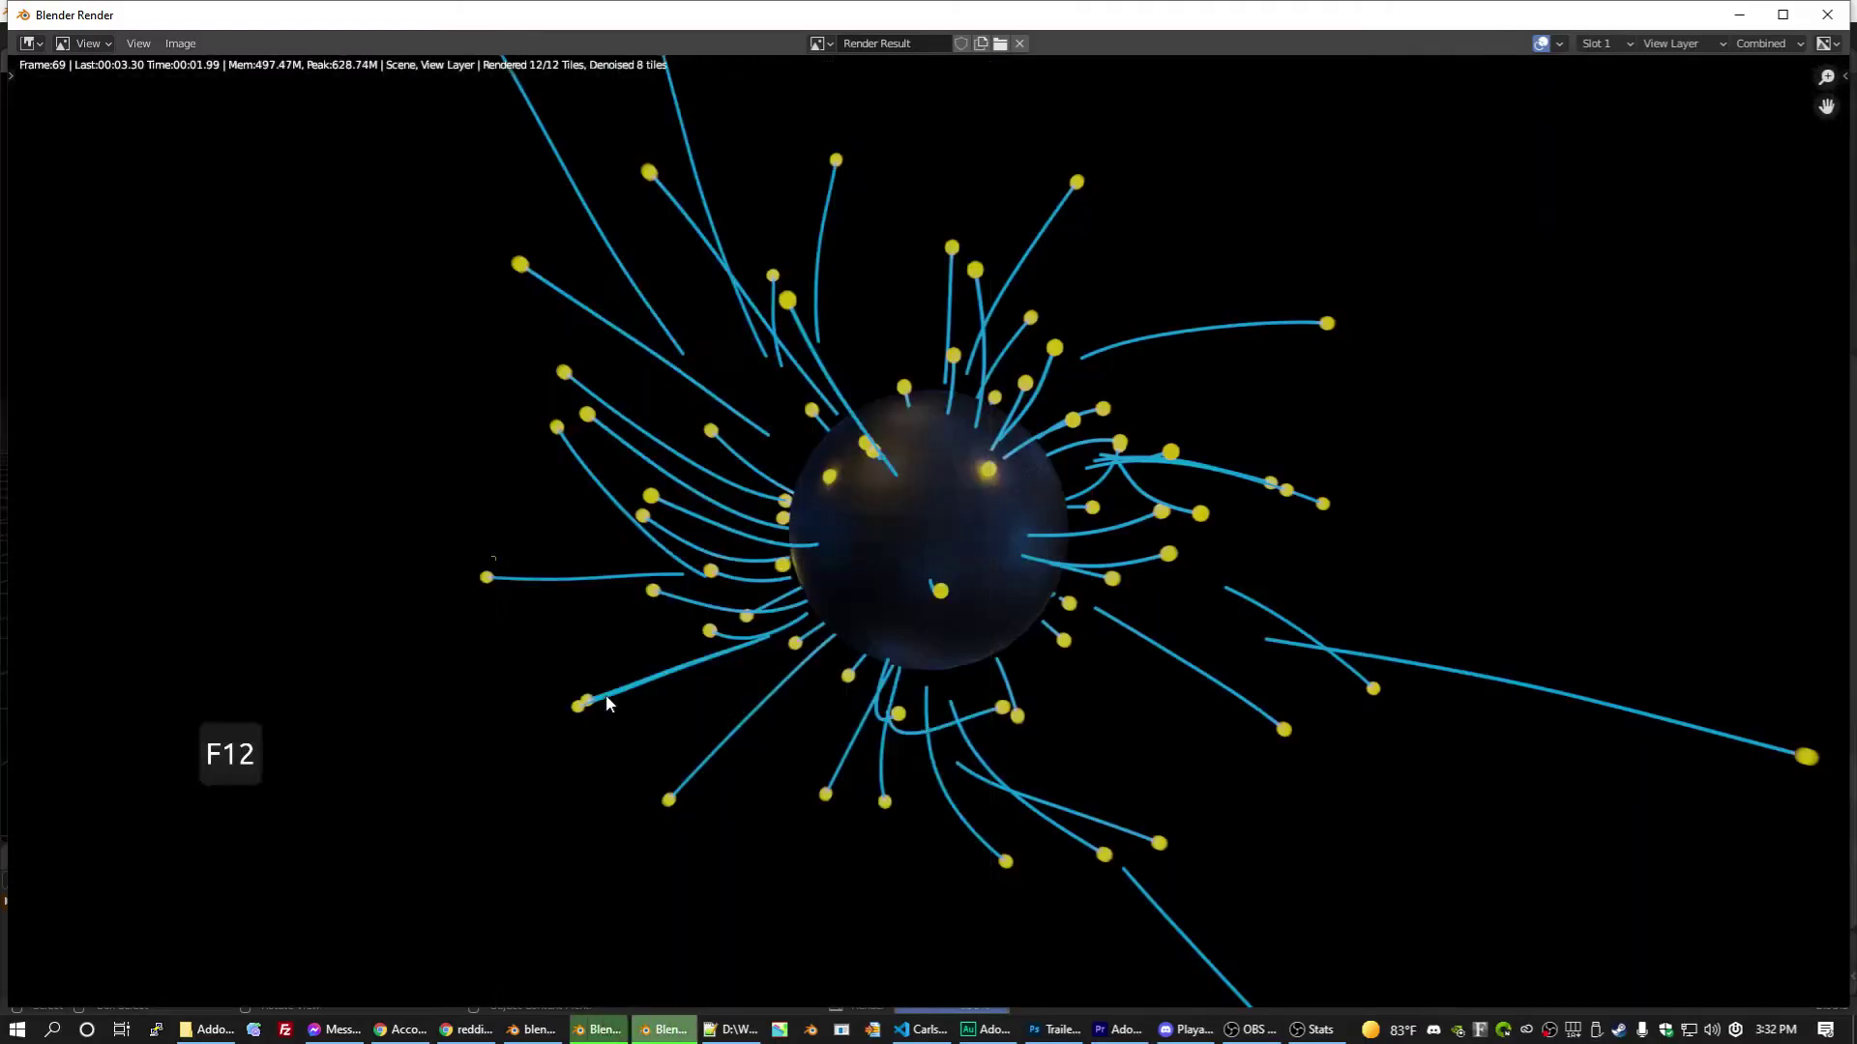
Step: Duplicate the Emitter sphere in place and remove the copy's particle system
click(1827, 14)
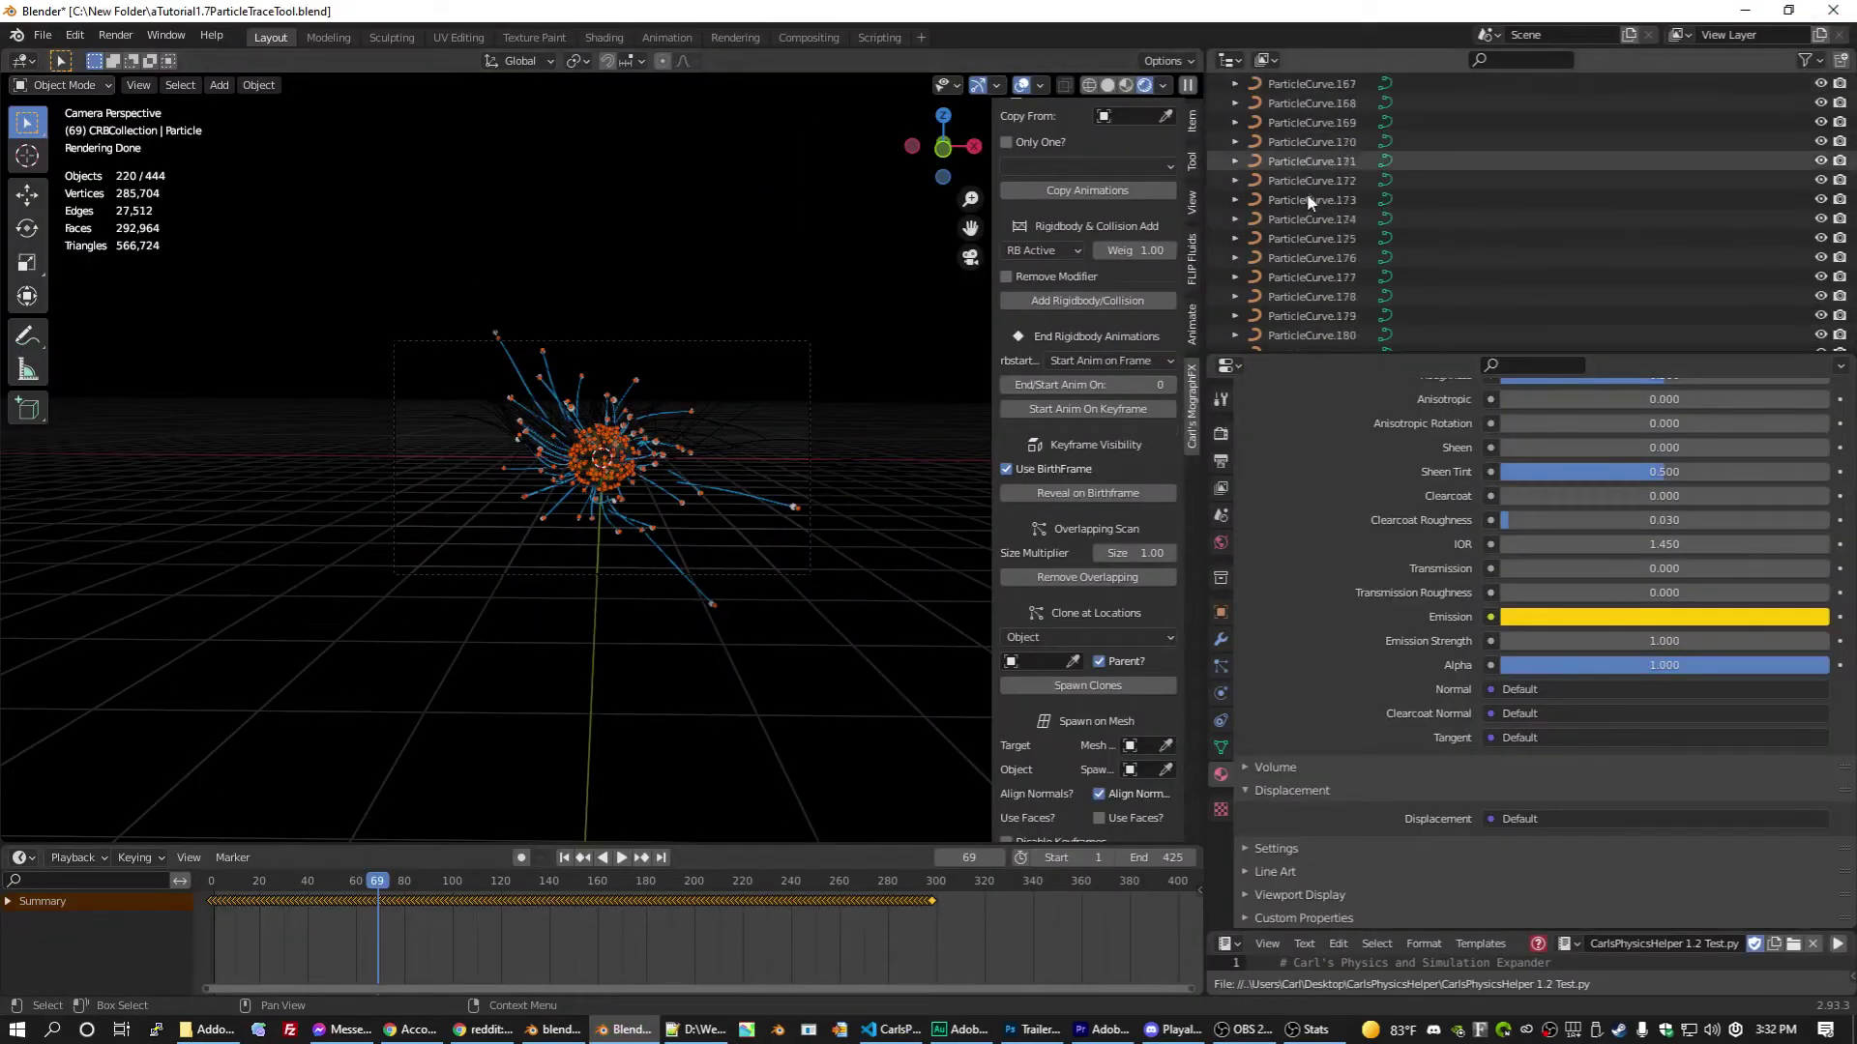
scroll(1306, 190, down, 20)
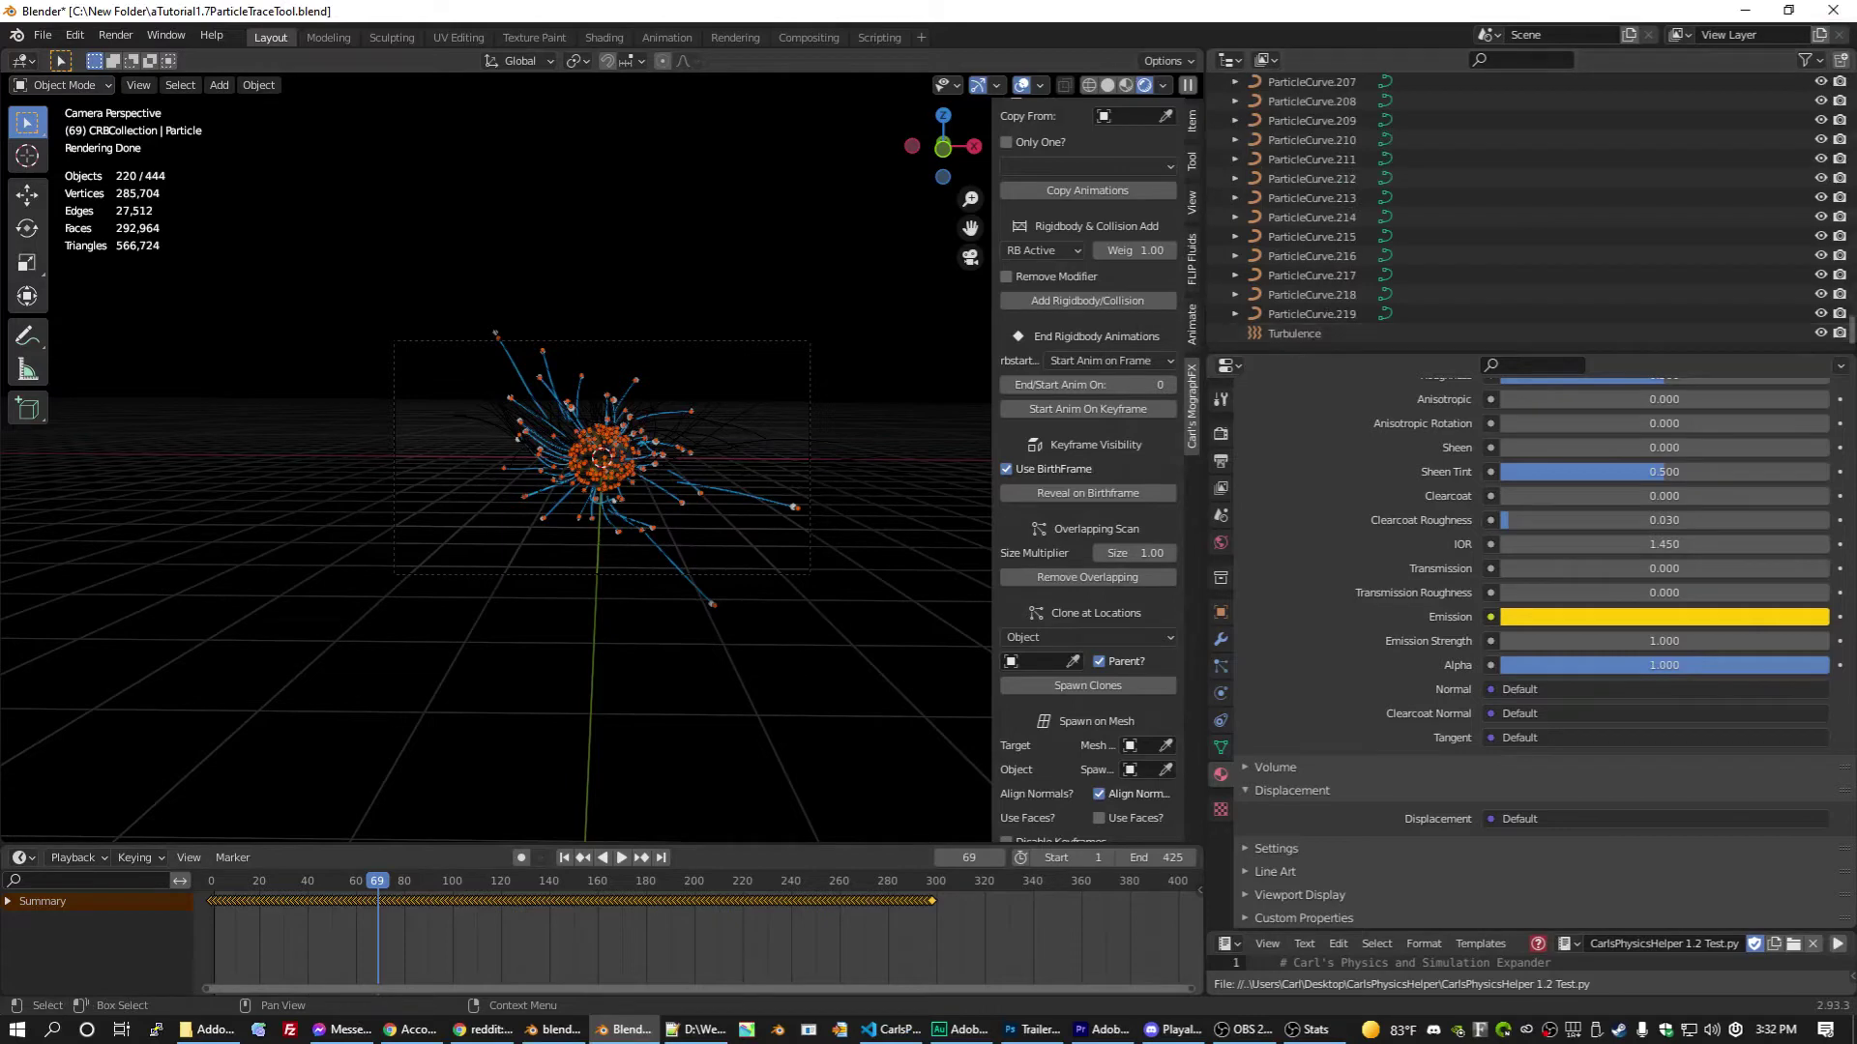
scroll(1305, 242, up, 20)
click(1287, 180)
key(shift+d)
key(Escape)
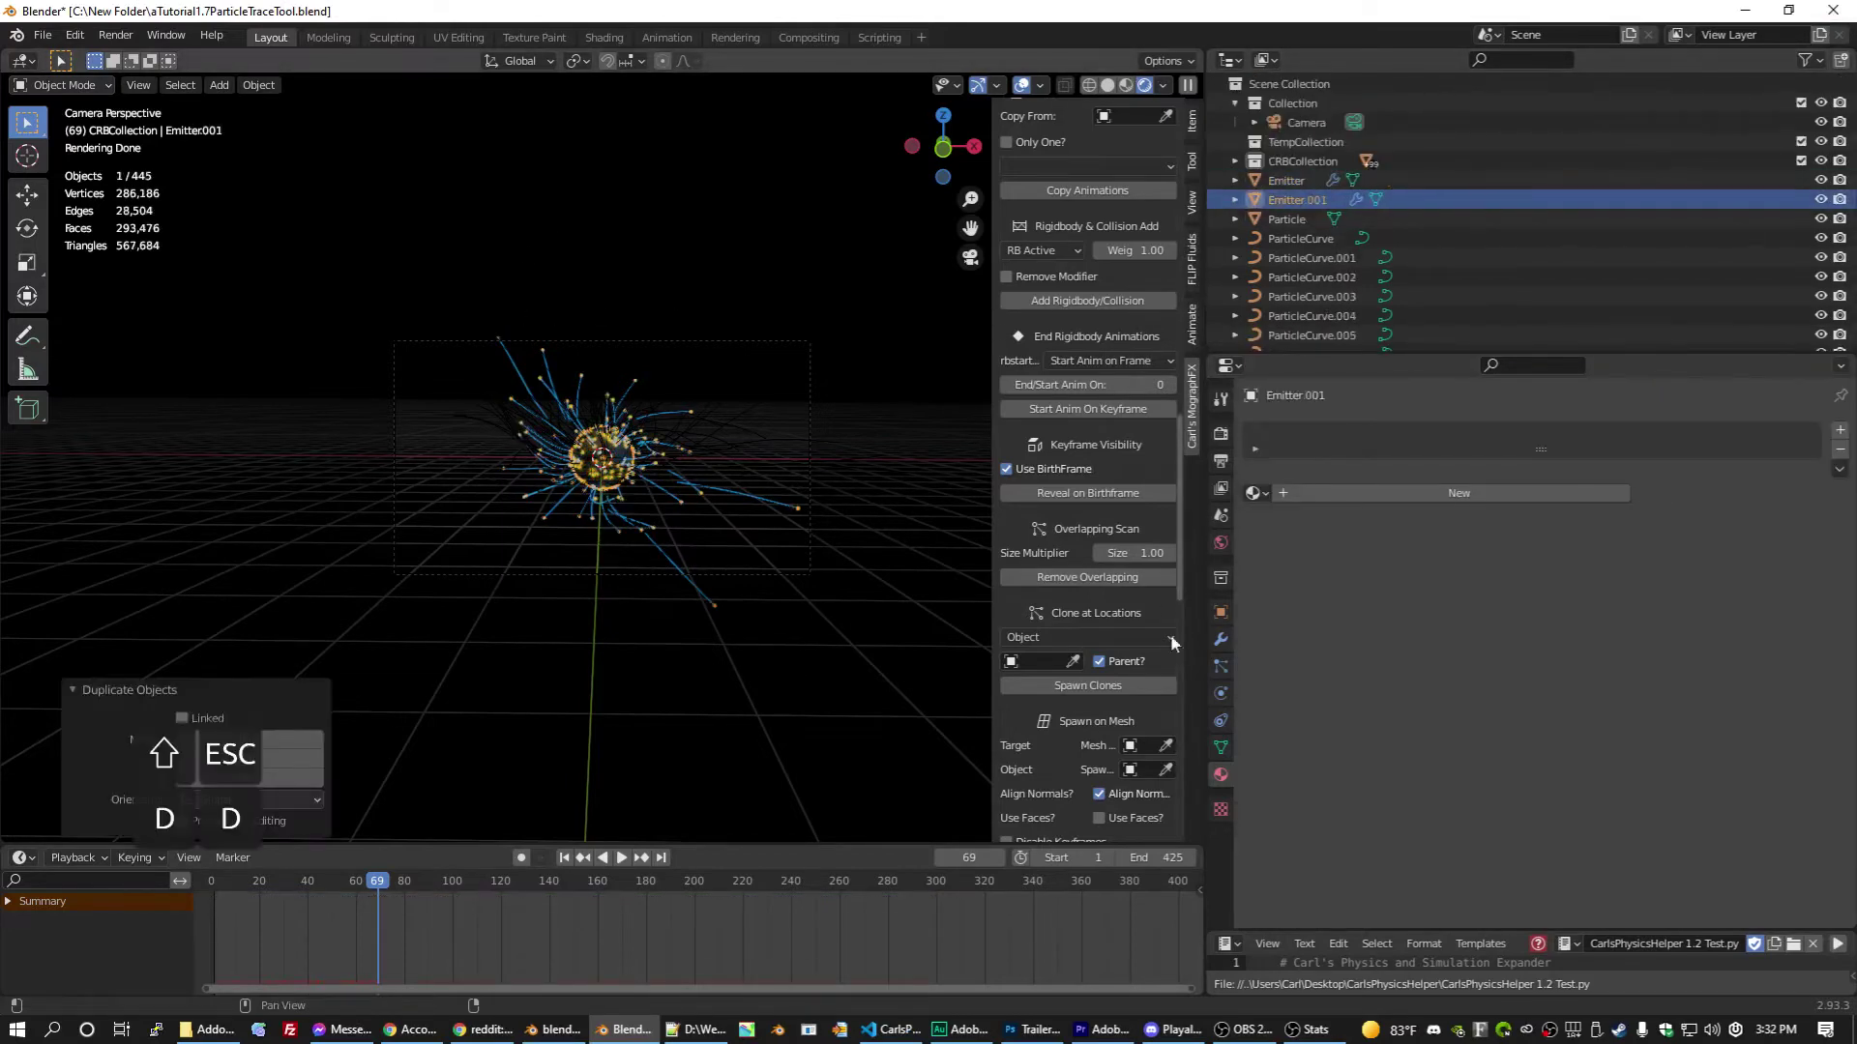
click(1221, 665)
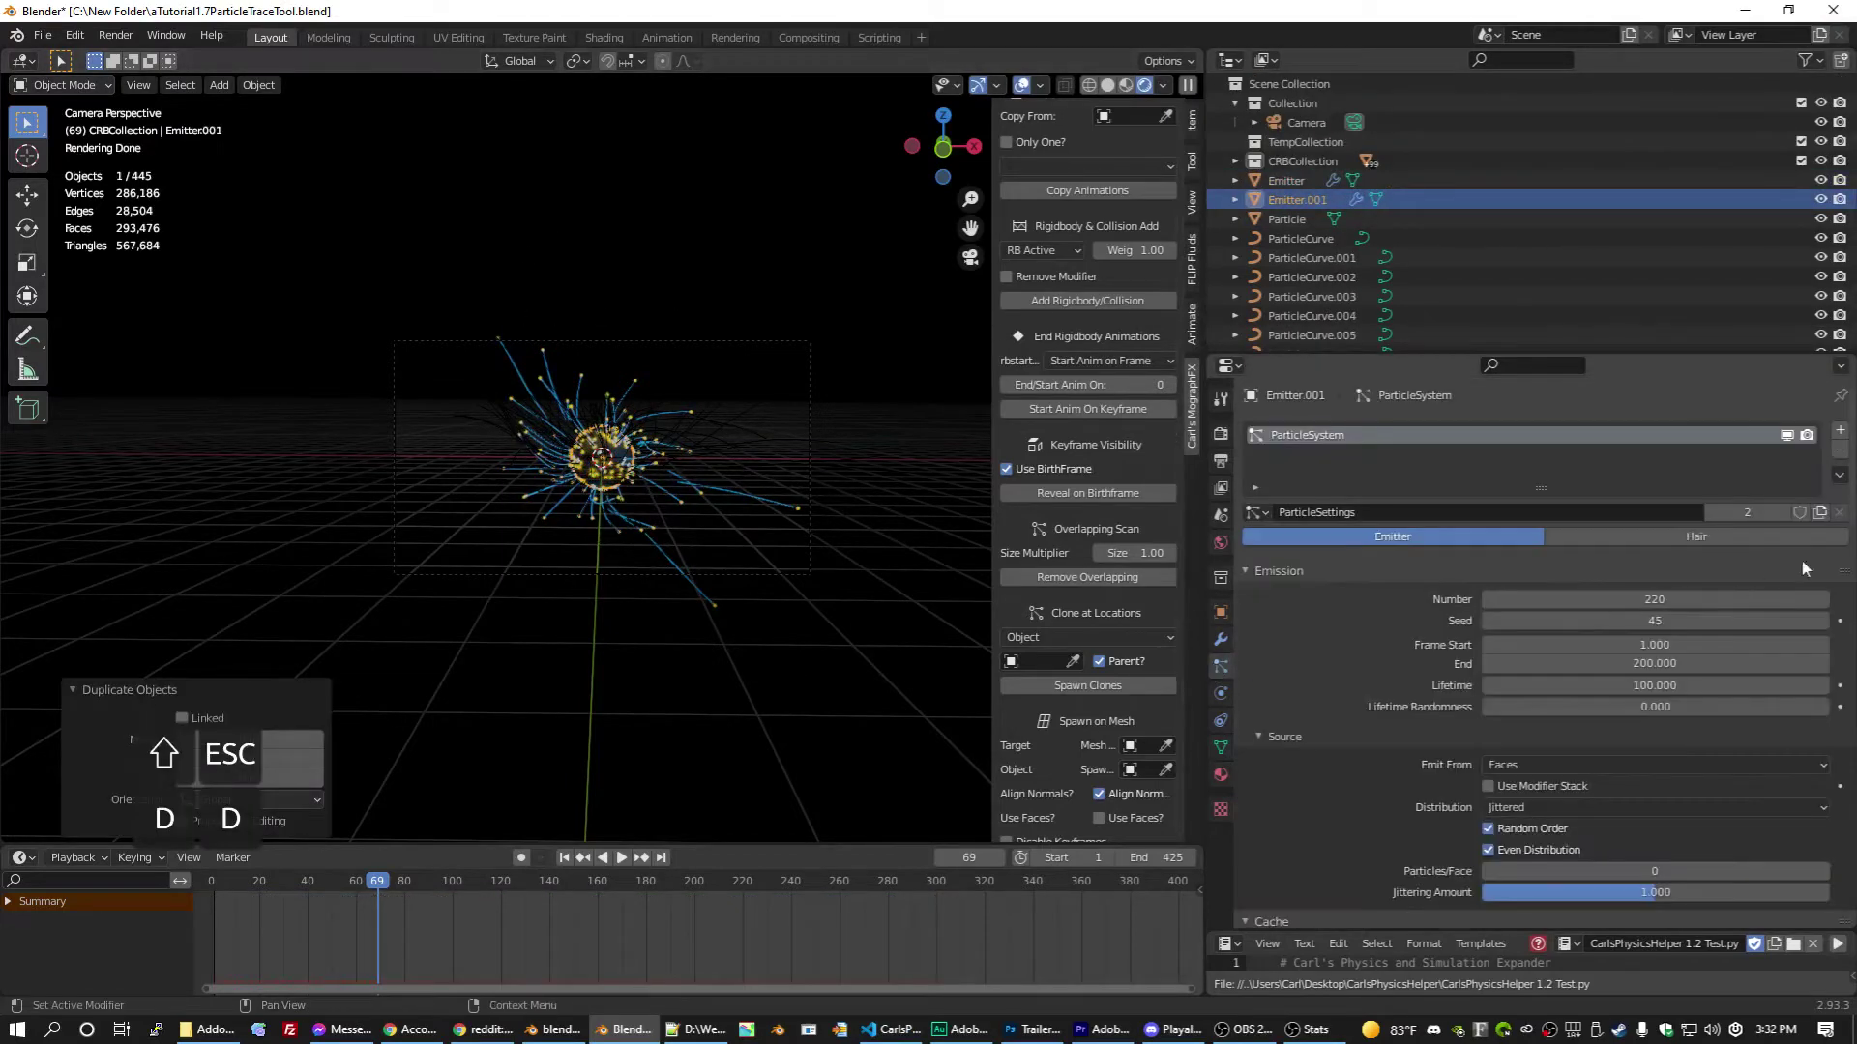
click(1841, 451)
Step: Give Emitter.001 a new material: Transmission 1, Roughness about 0.25, Transmission Roughness about 0.34
click(1222, 771)
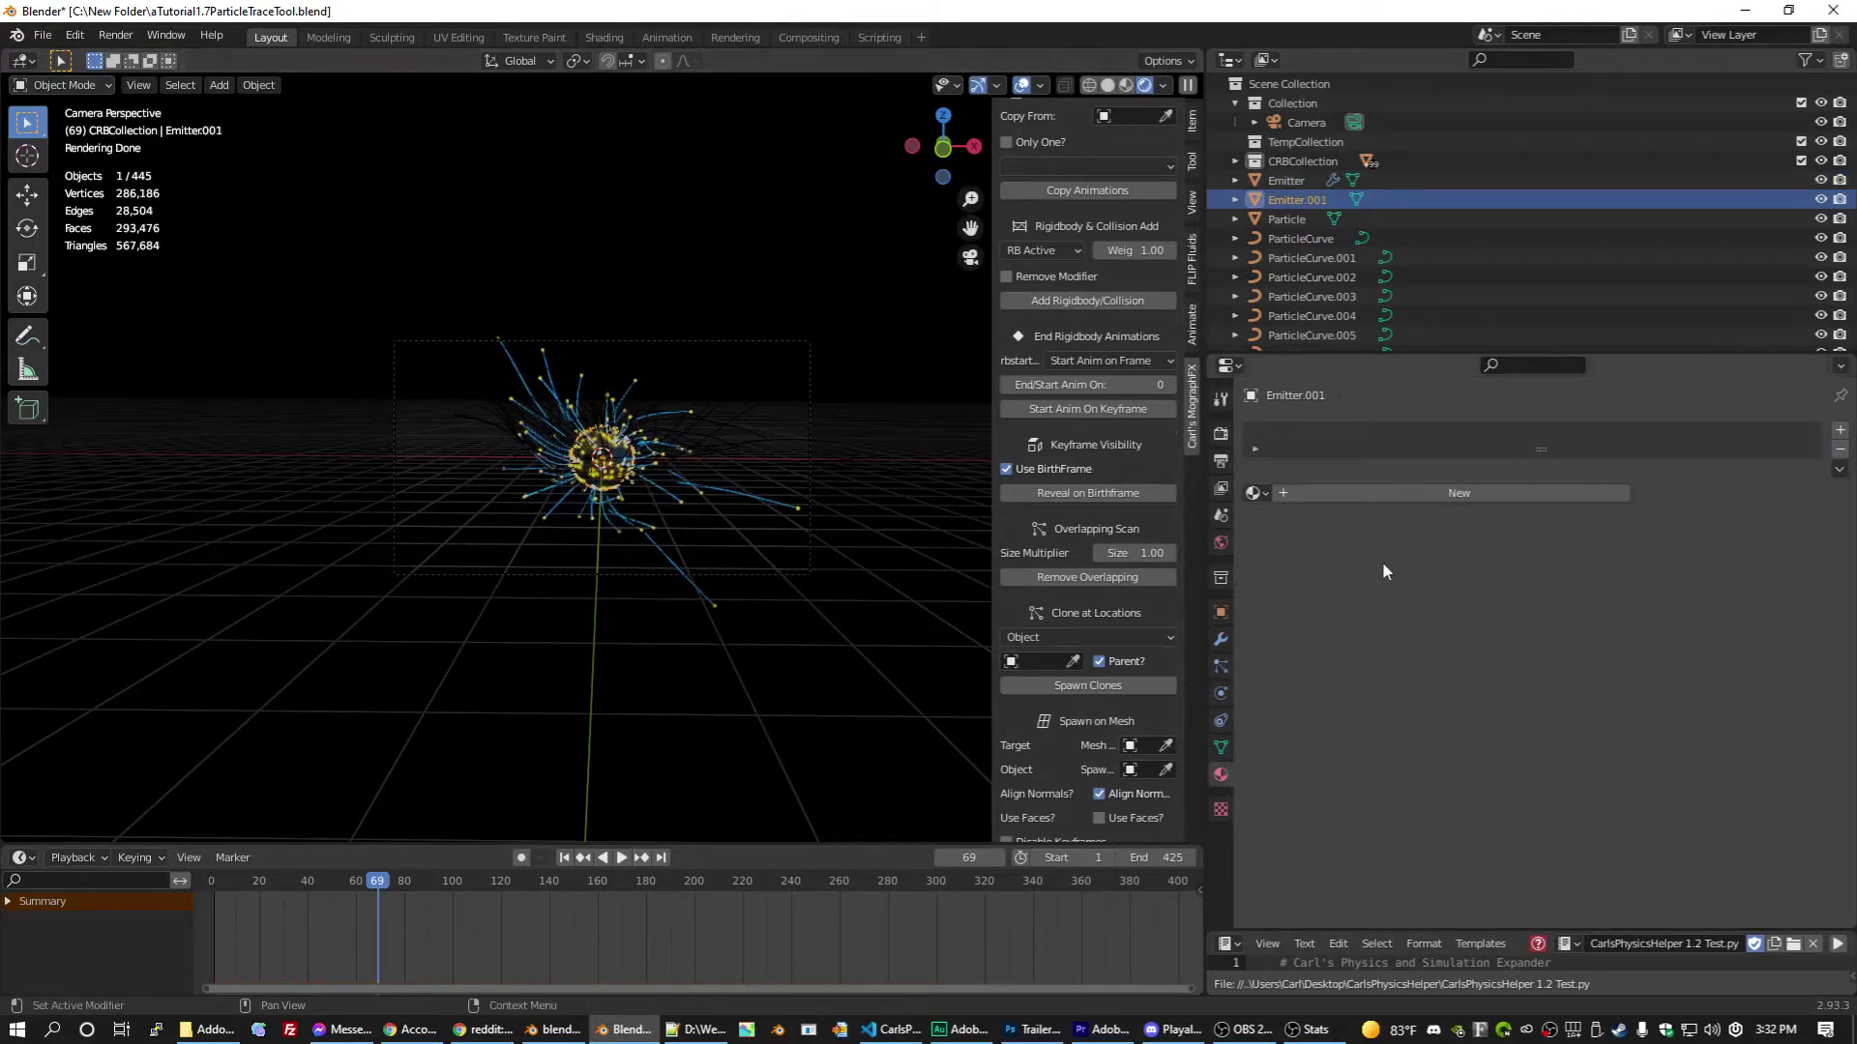
click(1451, 494)
scroll(1449, 641, down, 10)
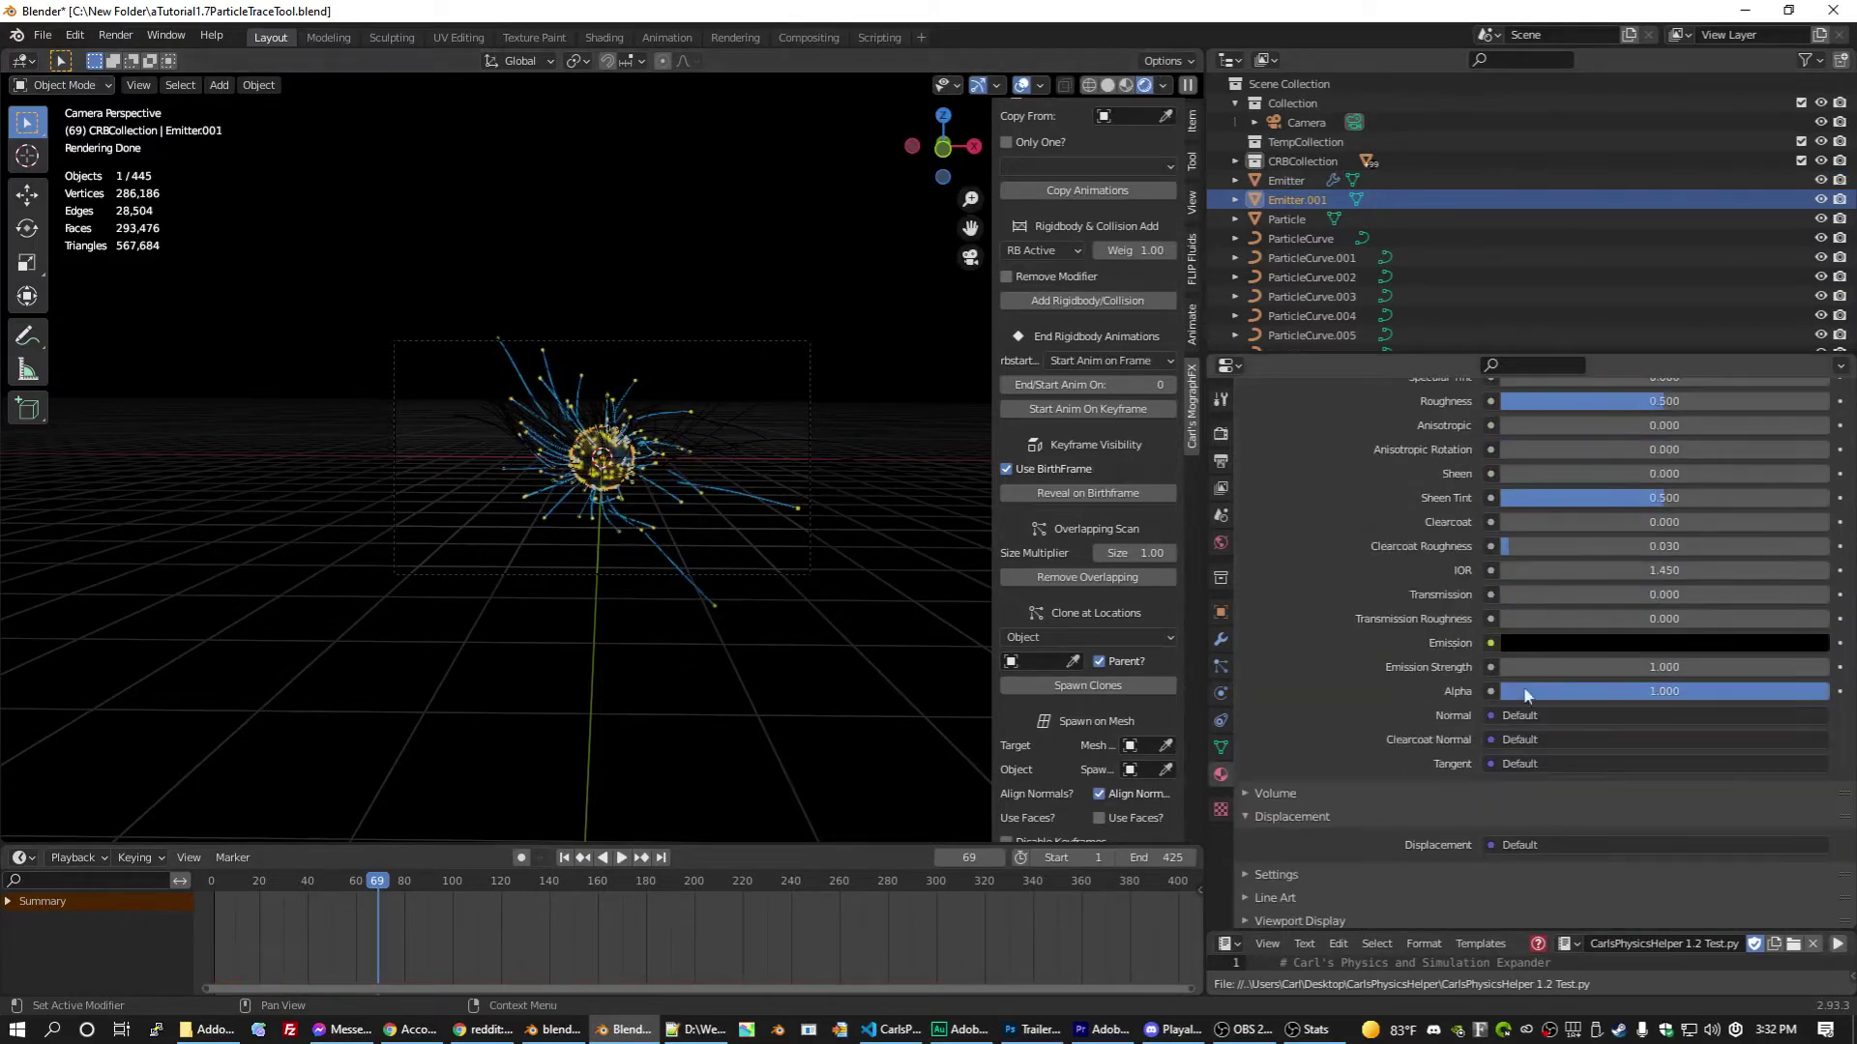
click(1517, 598)
text(1)
key(Return)
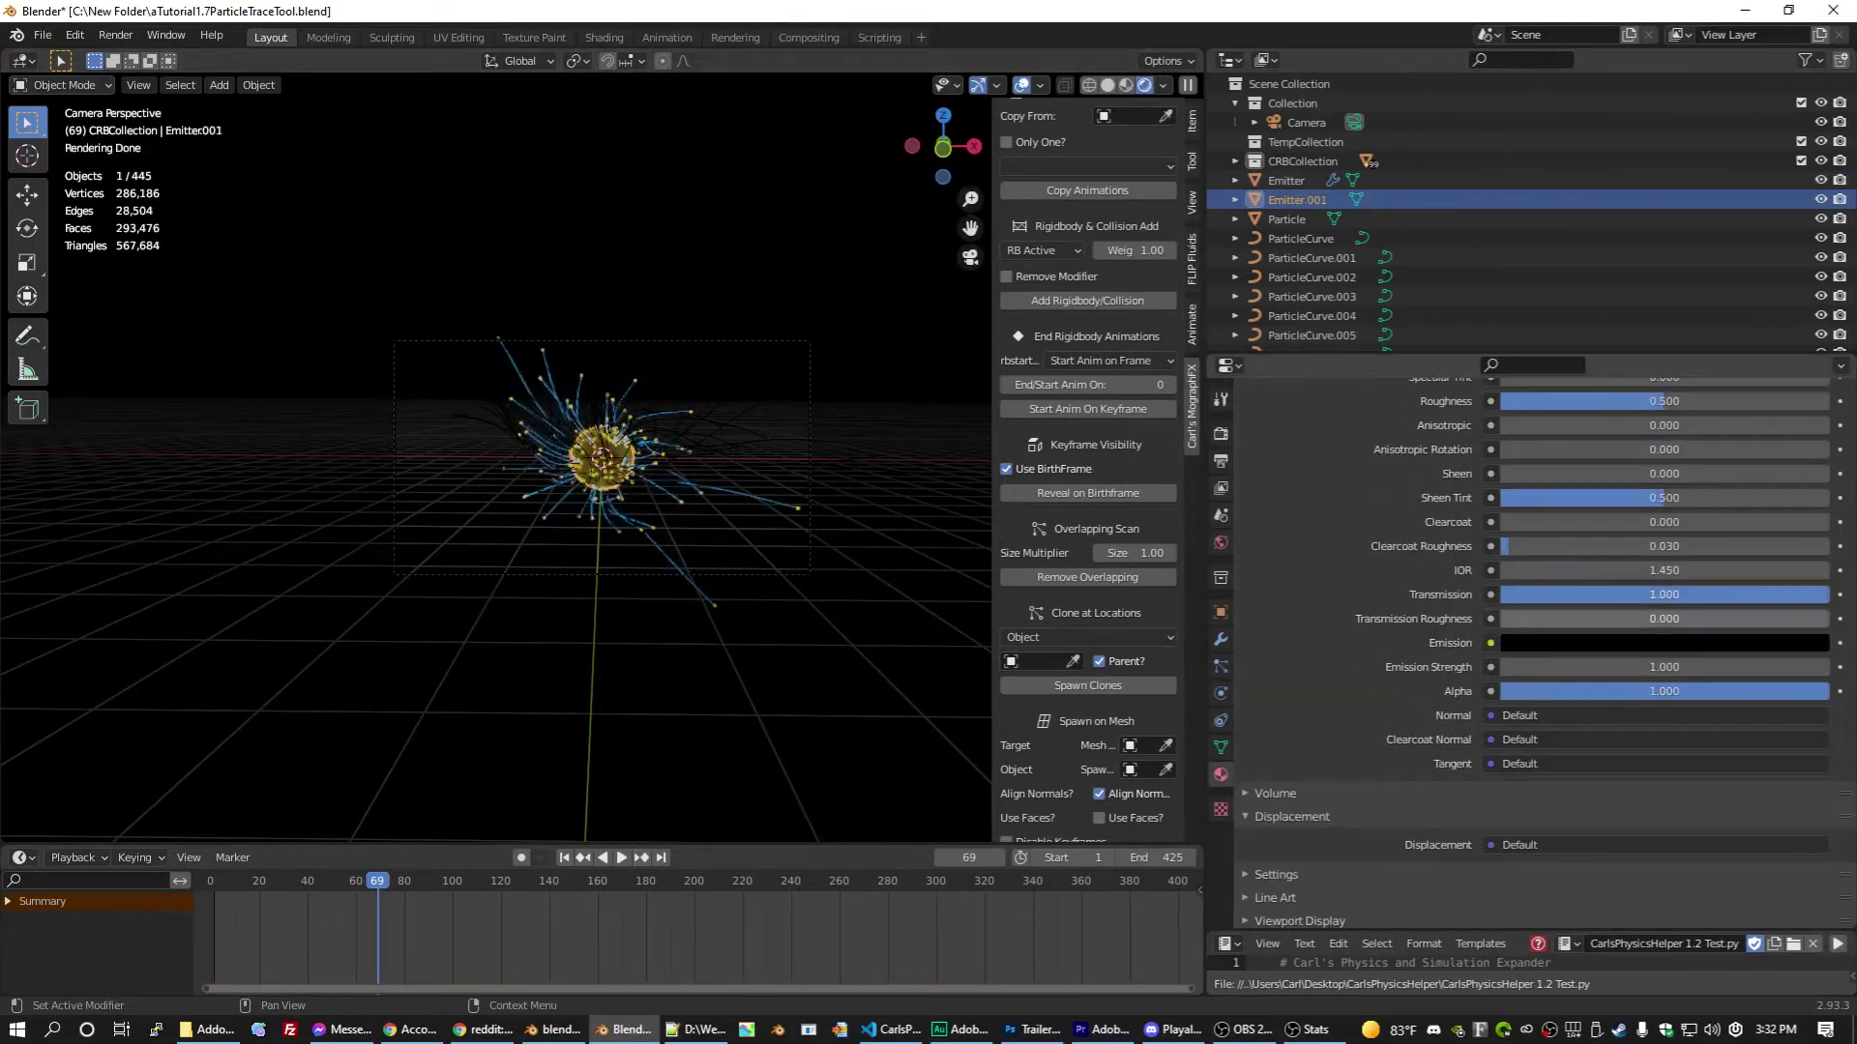
drag(1509, 619, 1613, 619)
drag(1663, 401, 1580, 401)
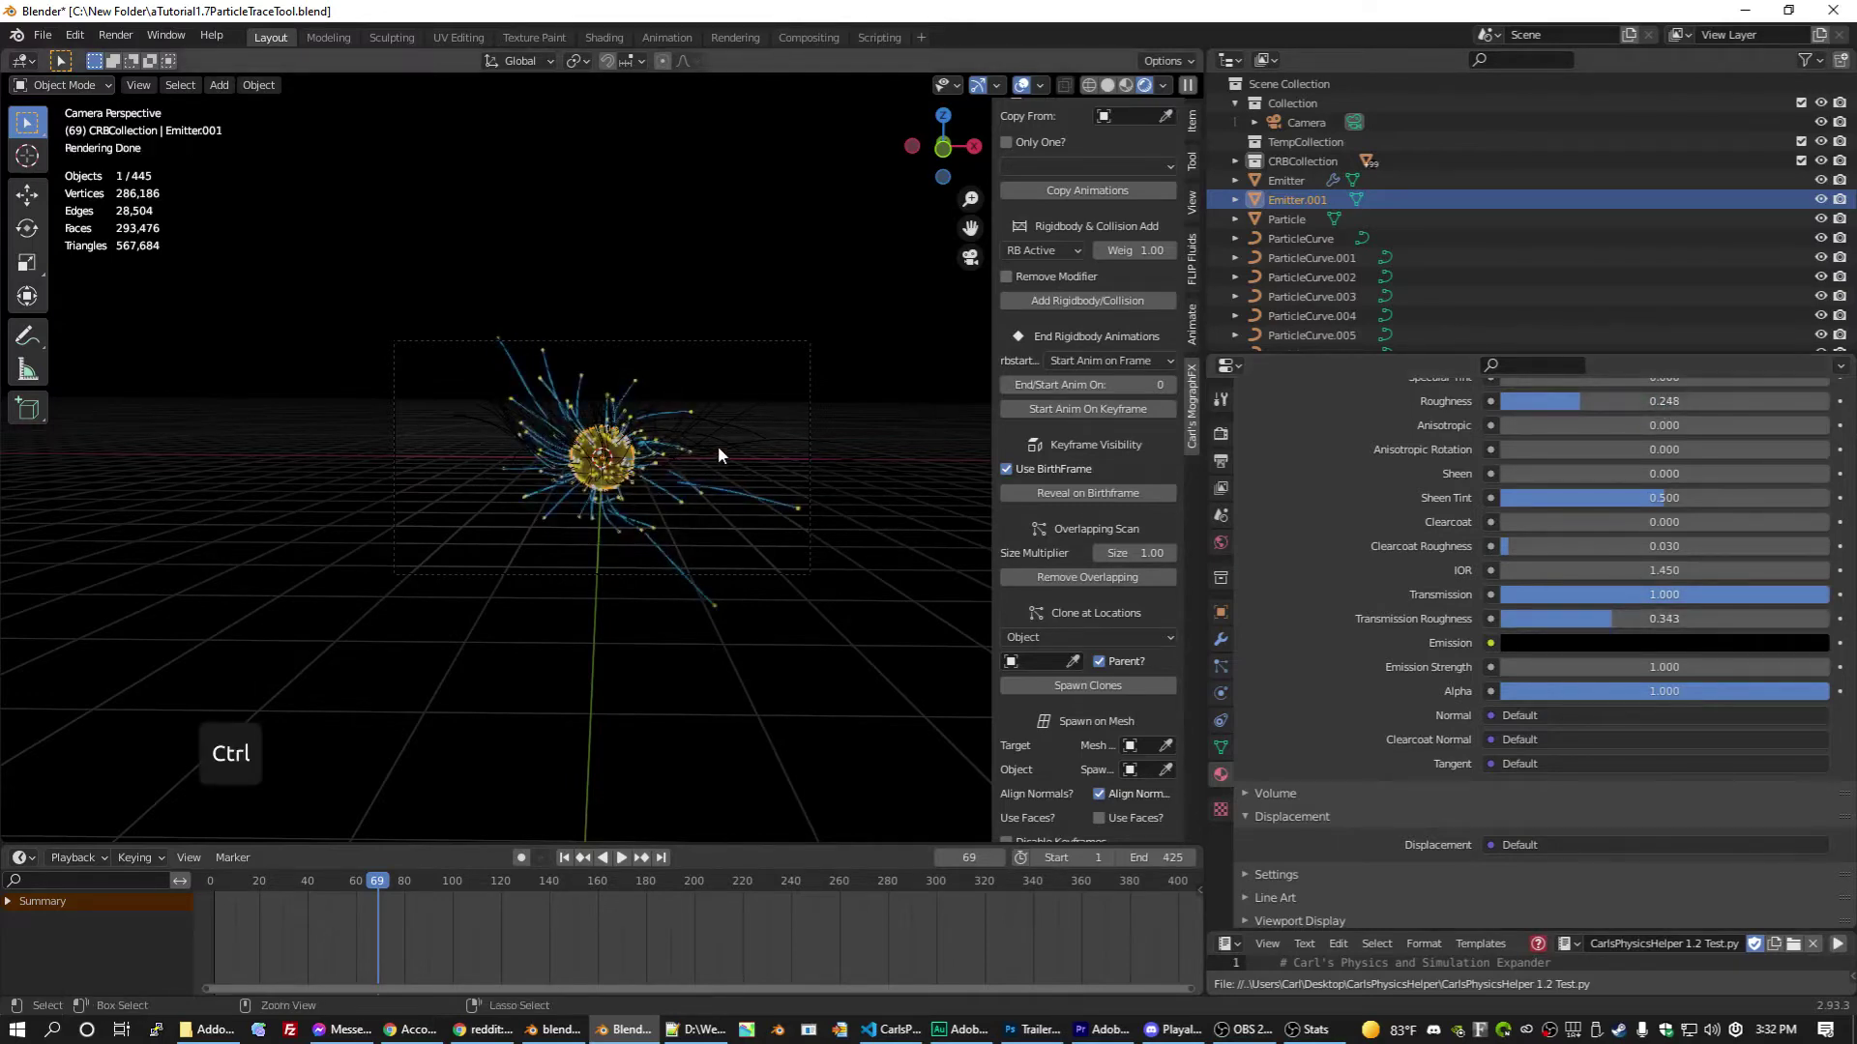
Step: Preview the glass sphere render, then apply Shade Smooth to the sphere copy
key(F11)
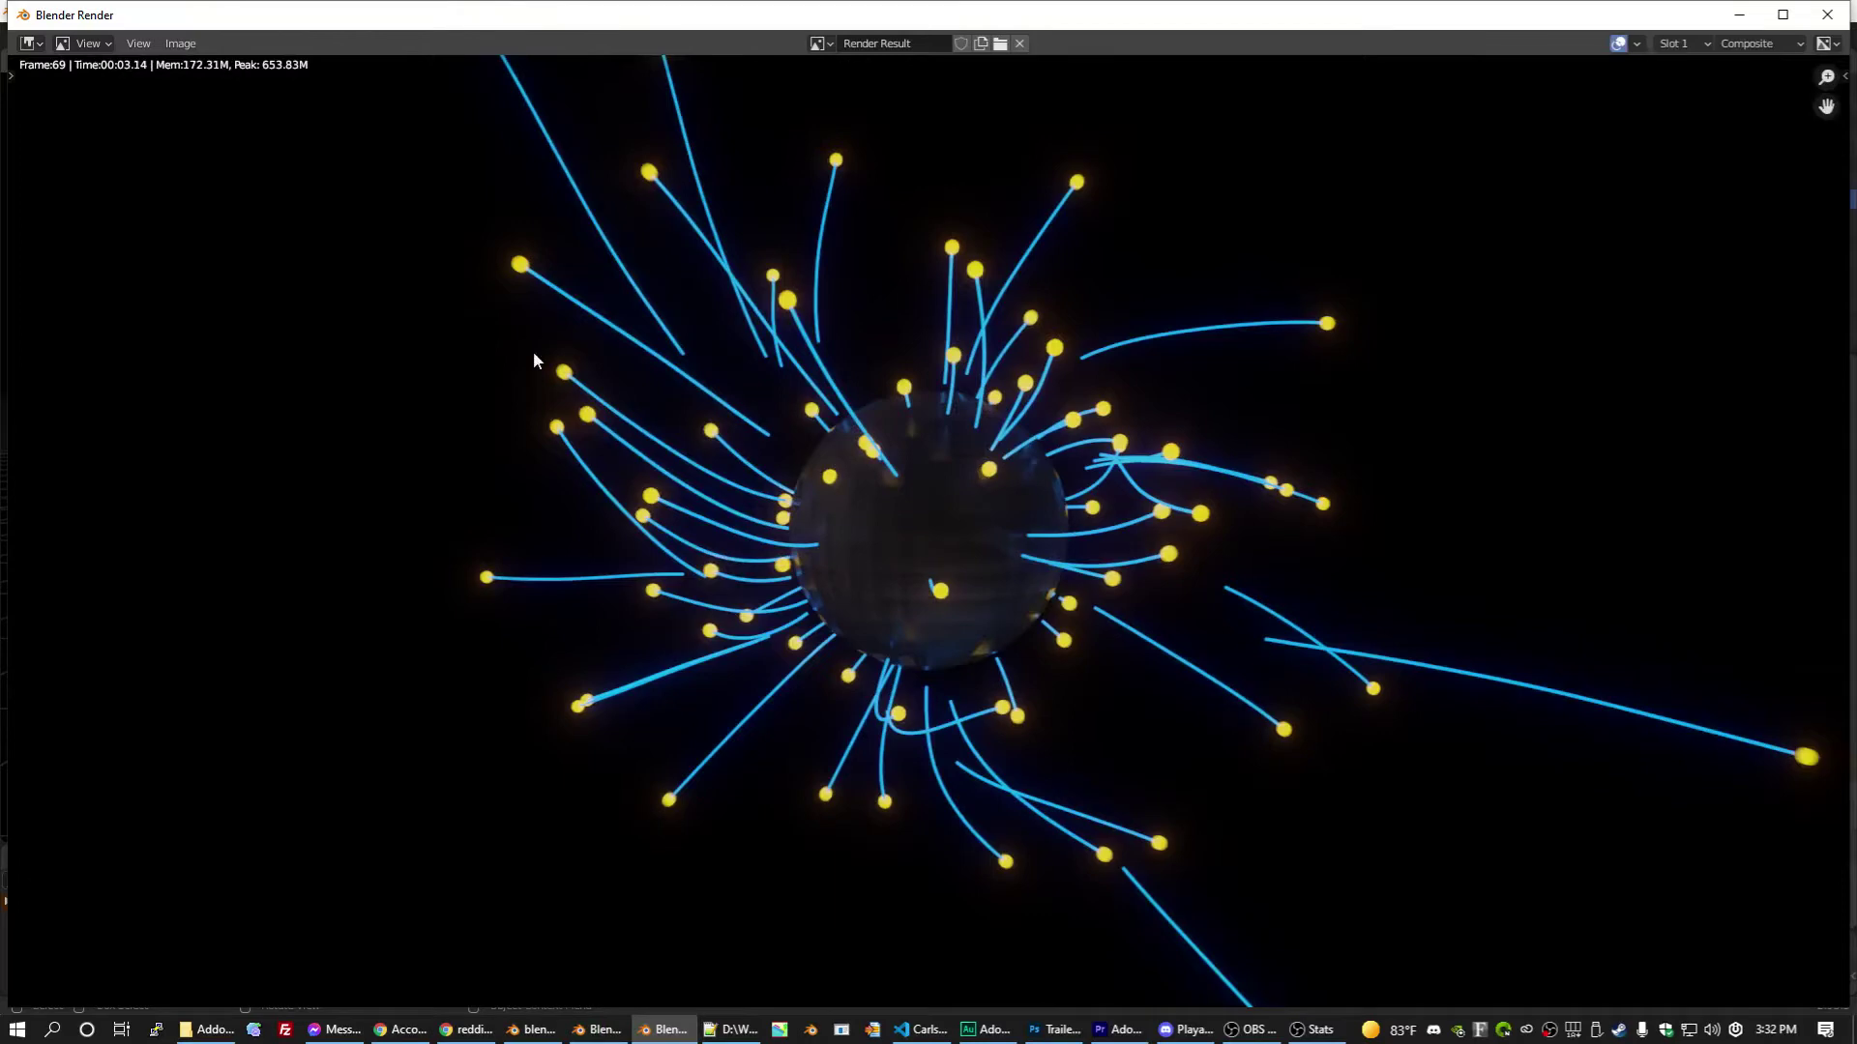
click(1837, 14)
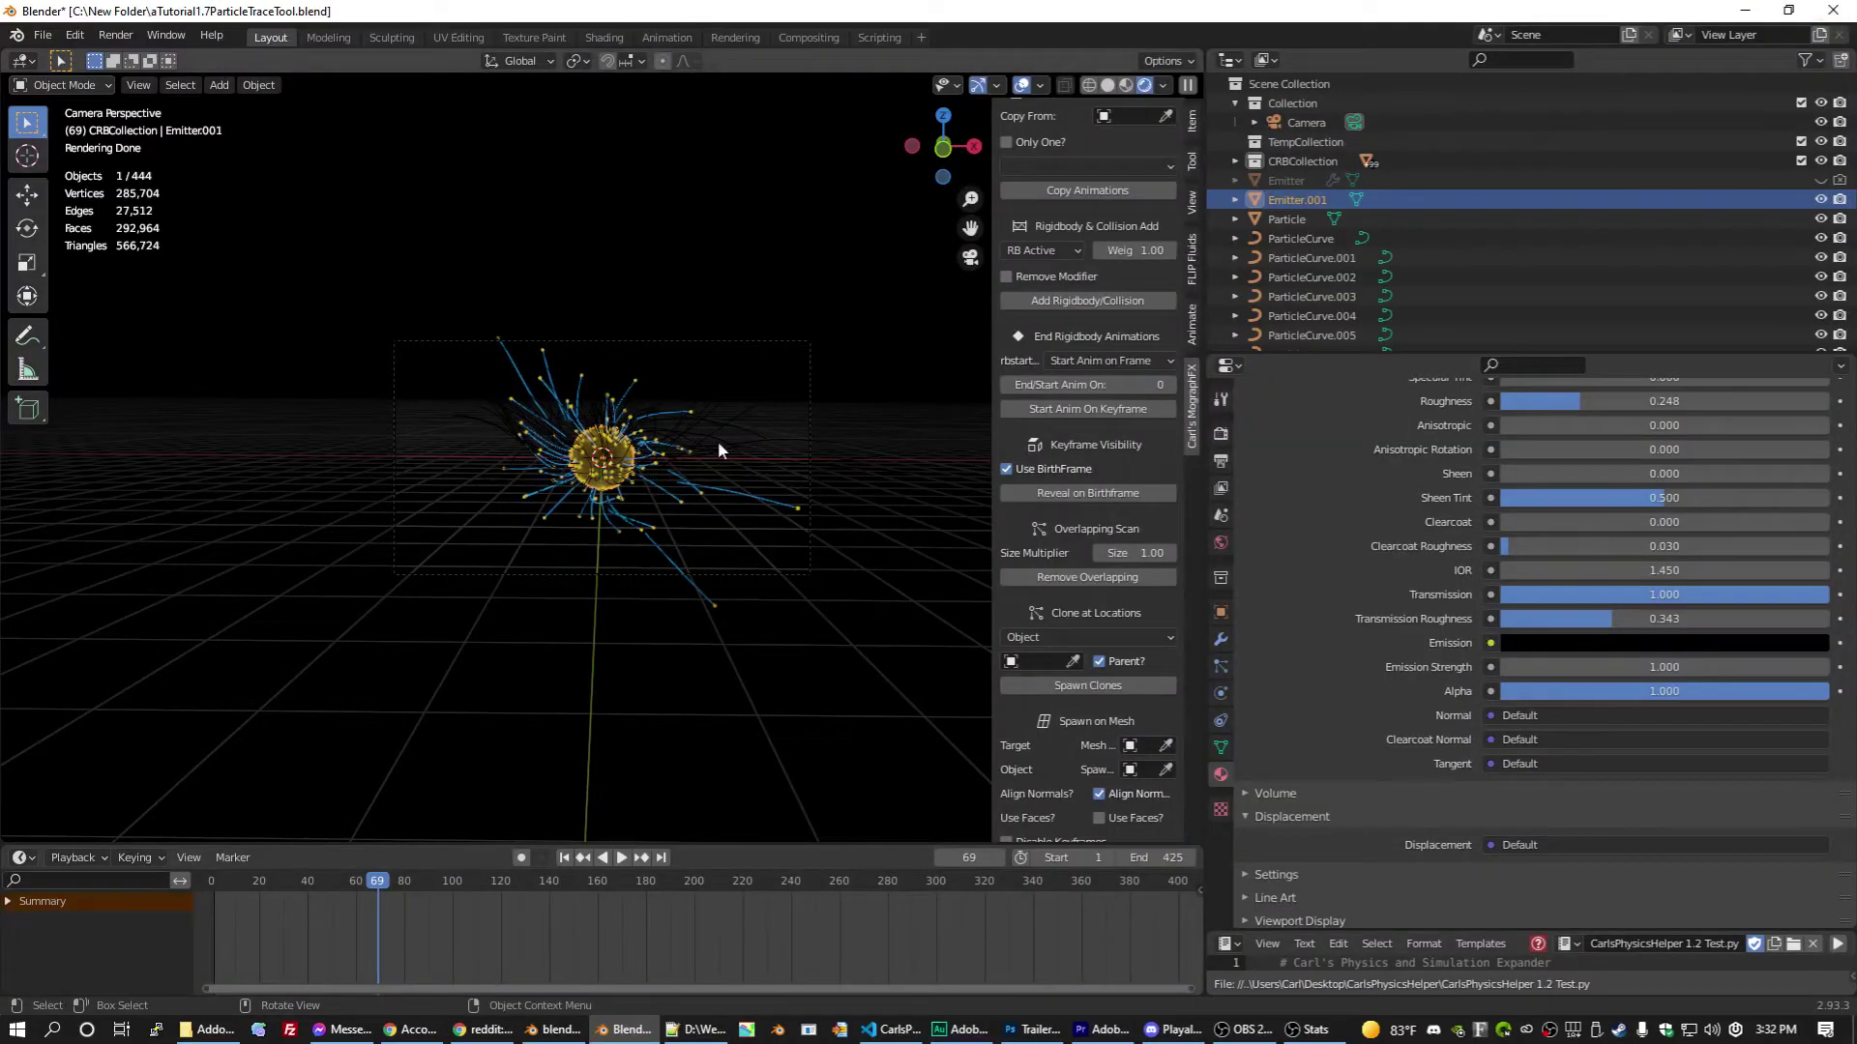
key(F3)
text(shade smoo)
key(Return)
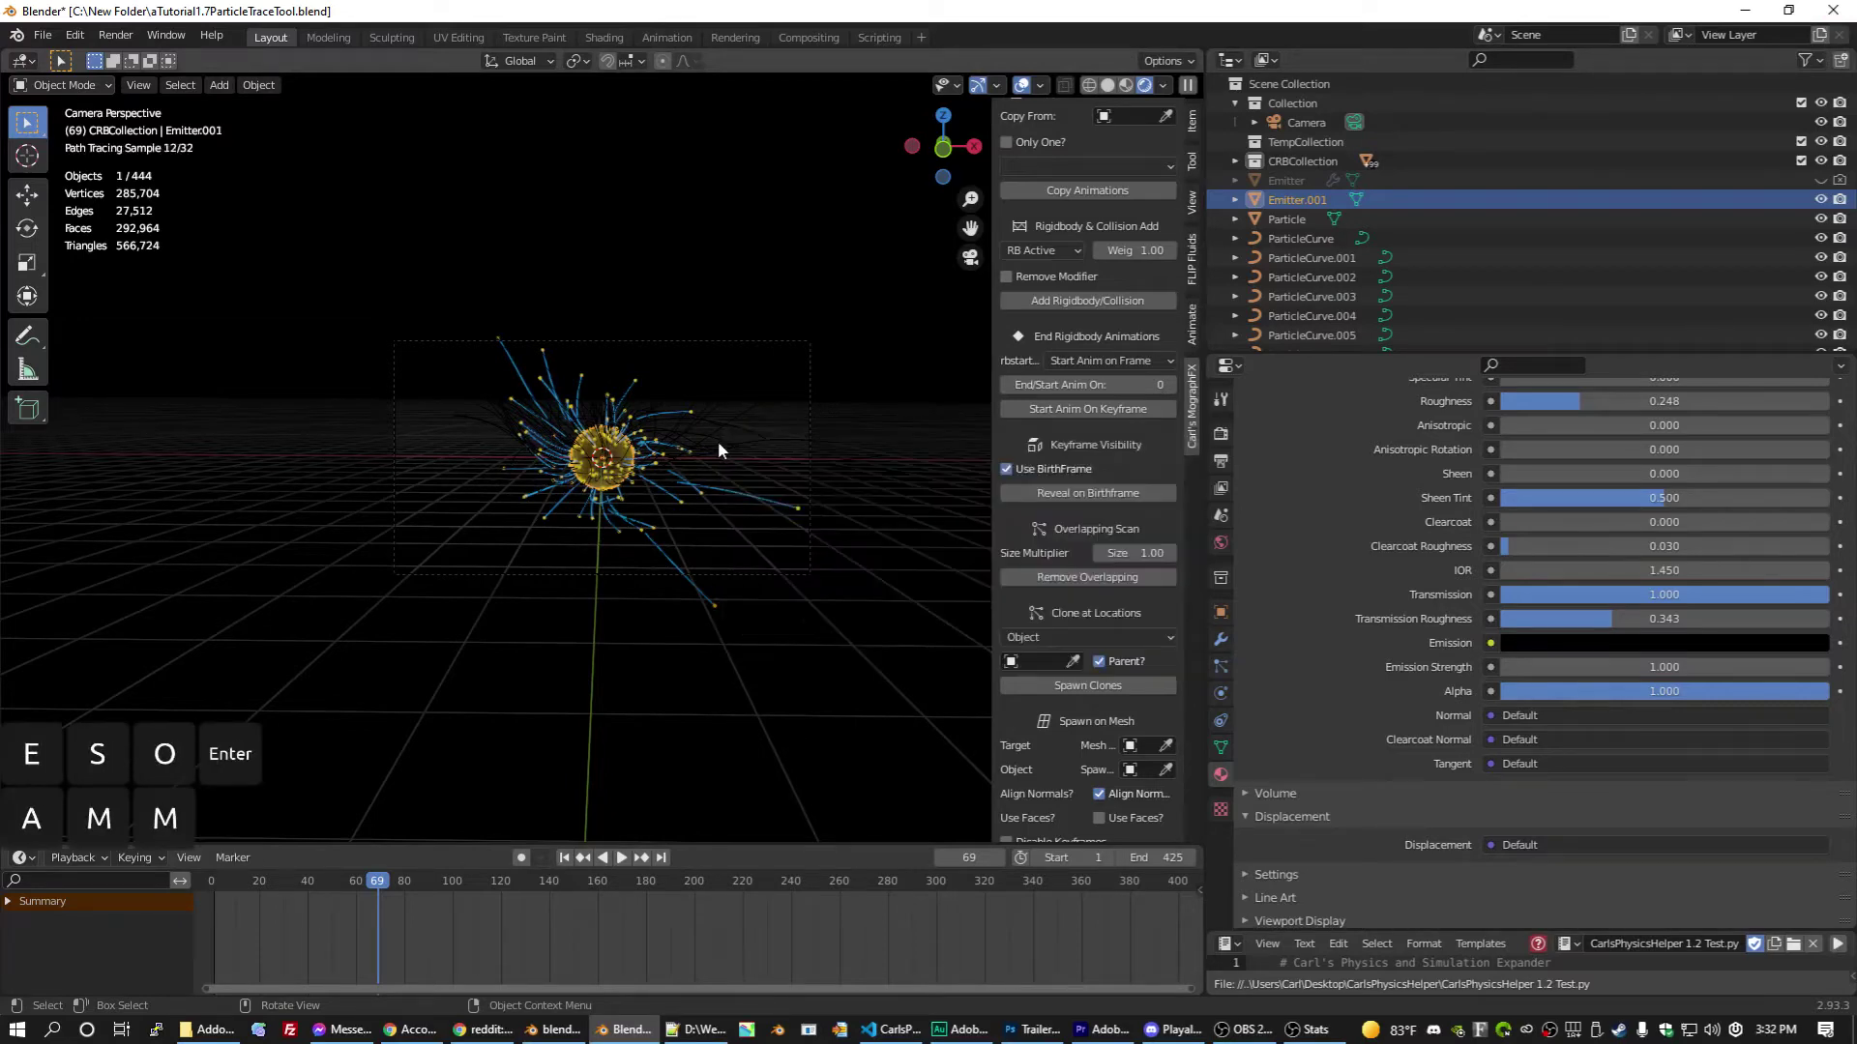
Step: Save the file and re-render frame 69 to check the smooth shading
key(ctrl+s)
key(F12)
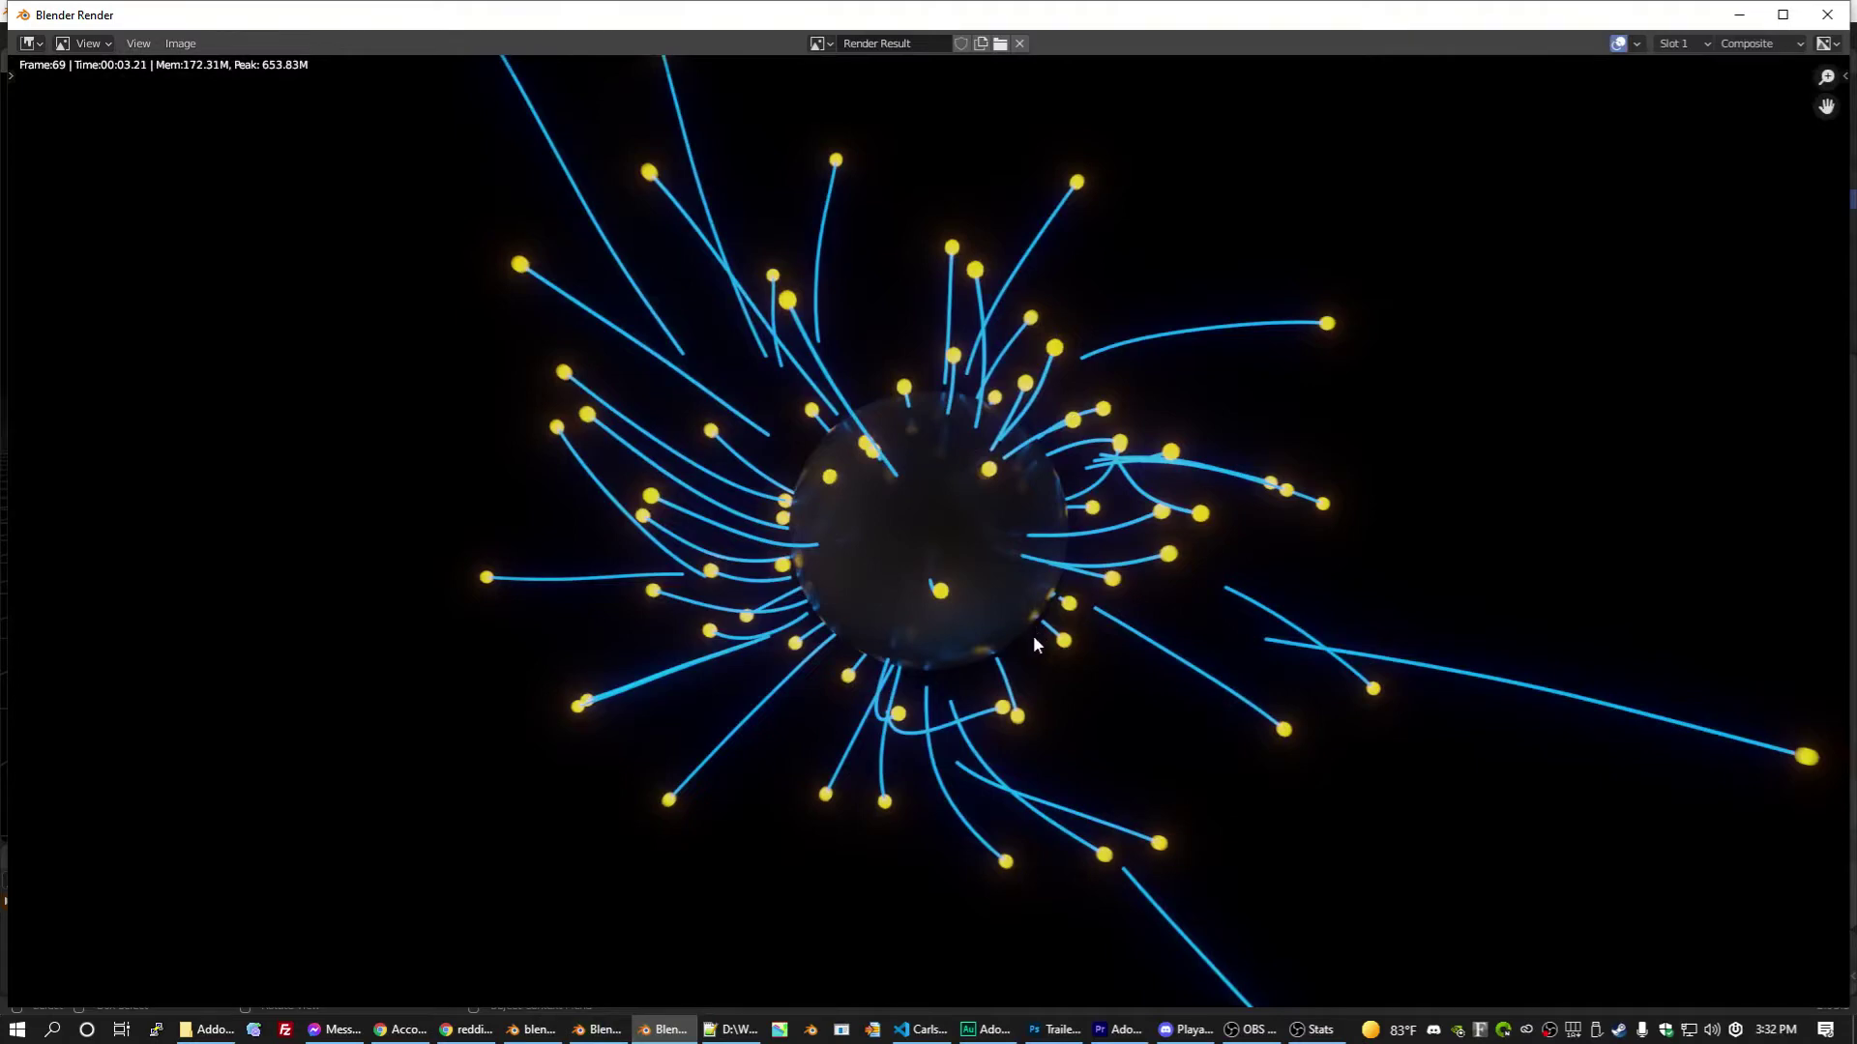
click(1839, 12)
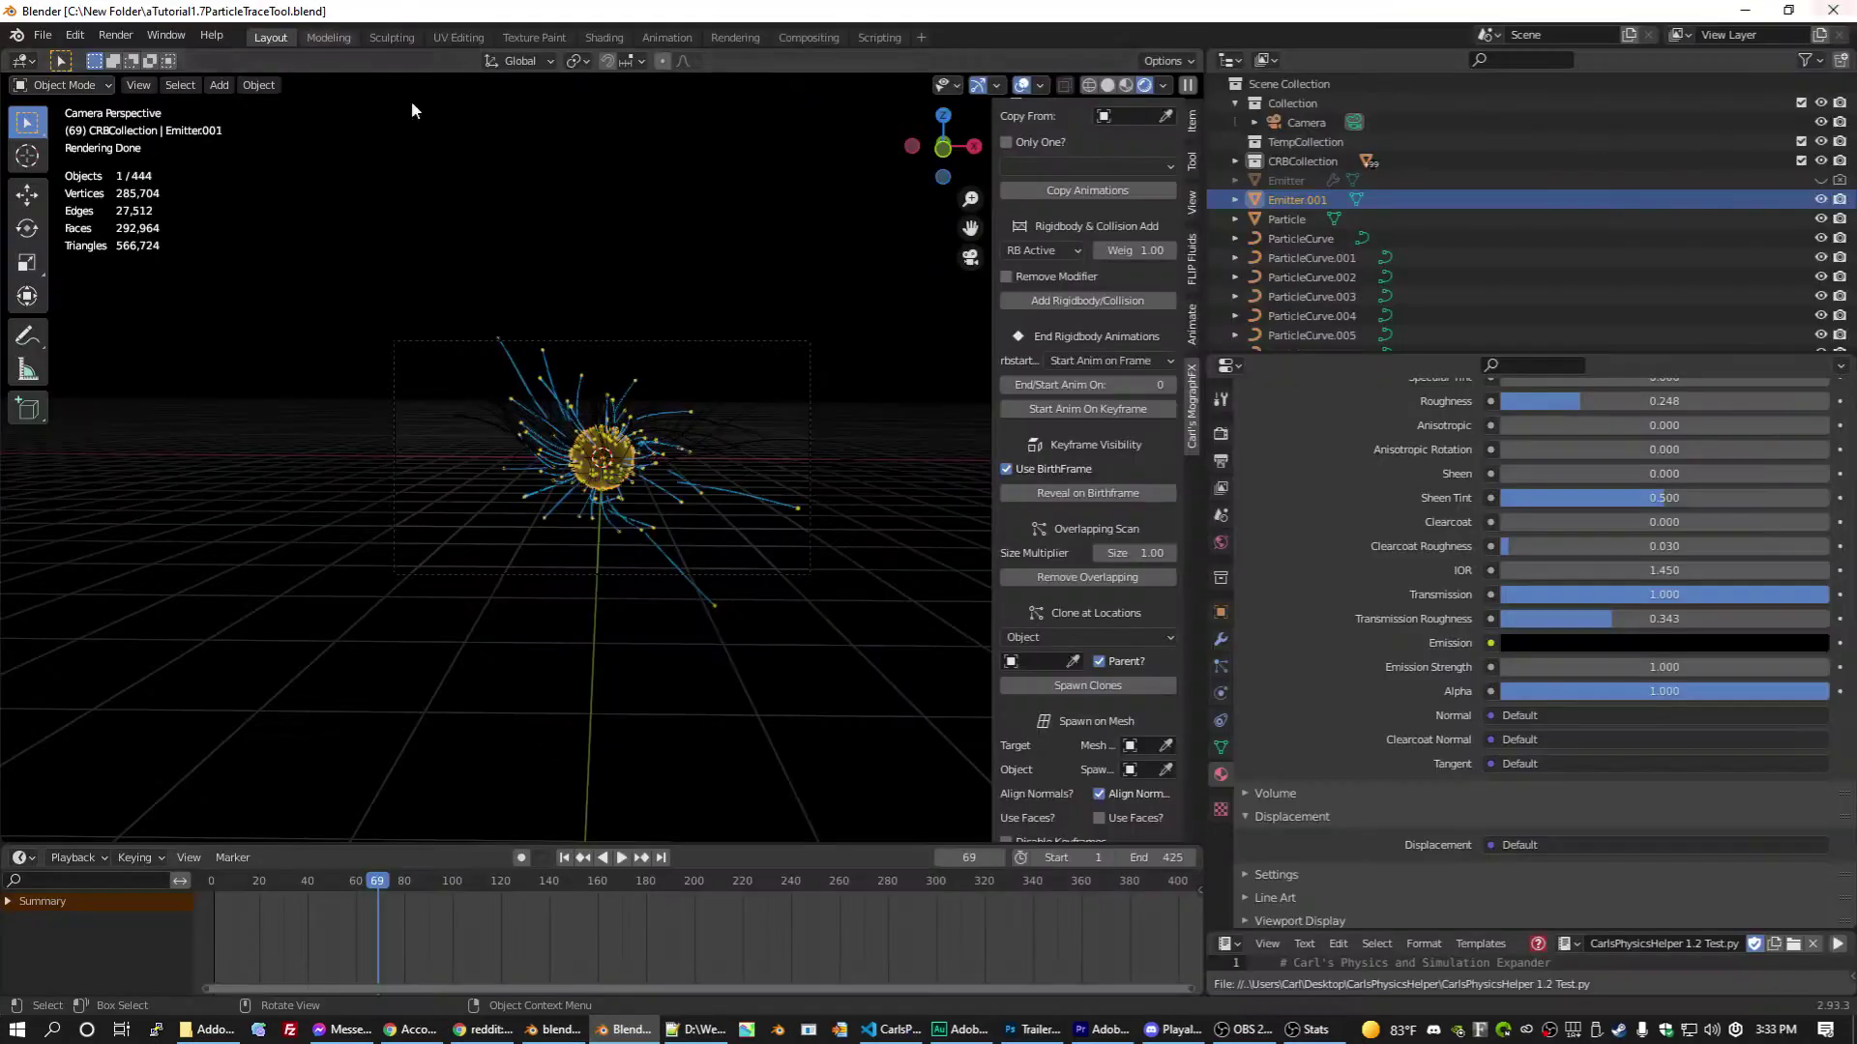
Step: Delete the 220 trail curves, ParticleCurve through ParticleCurve.219
click(1300, 242)
scroll(1321, 215, down, 20)
shift+click(1342, 311)
key(x)
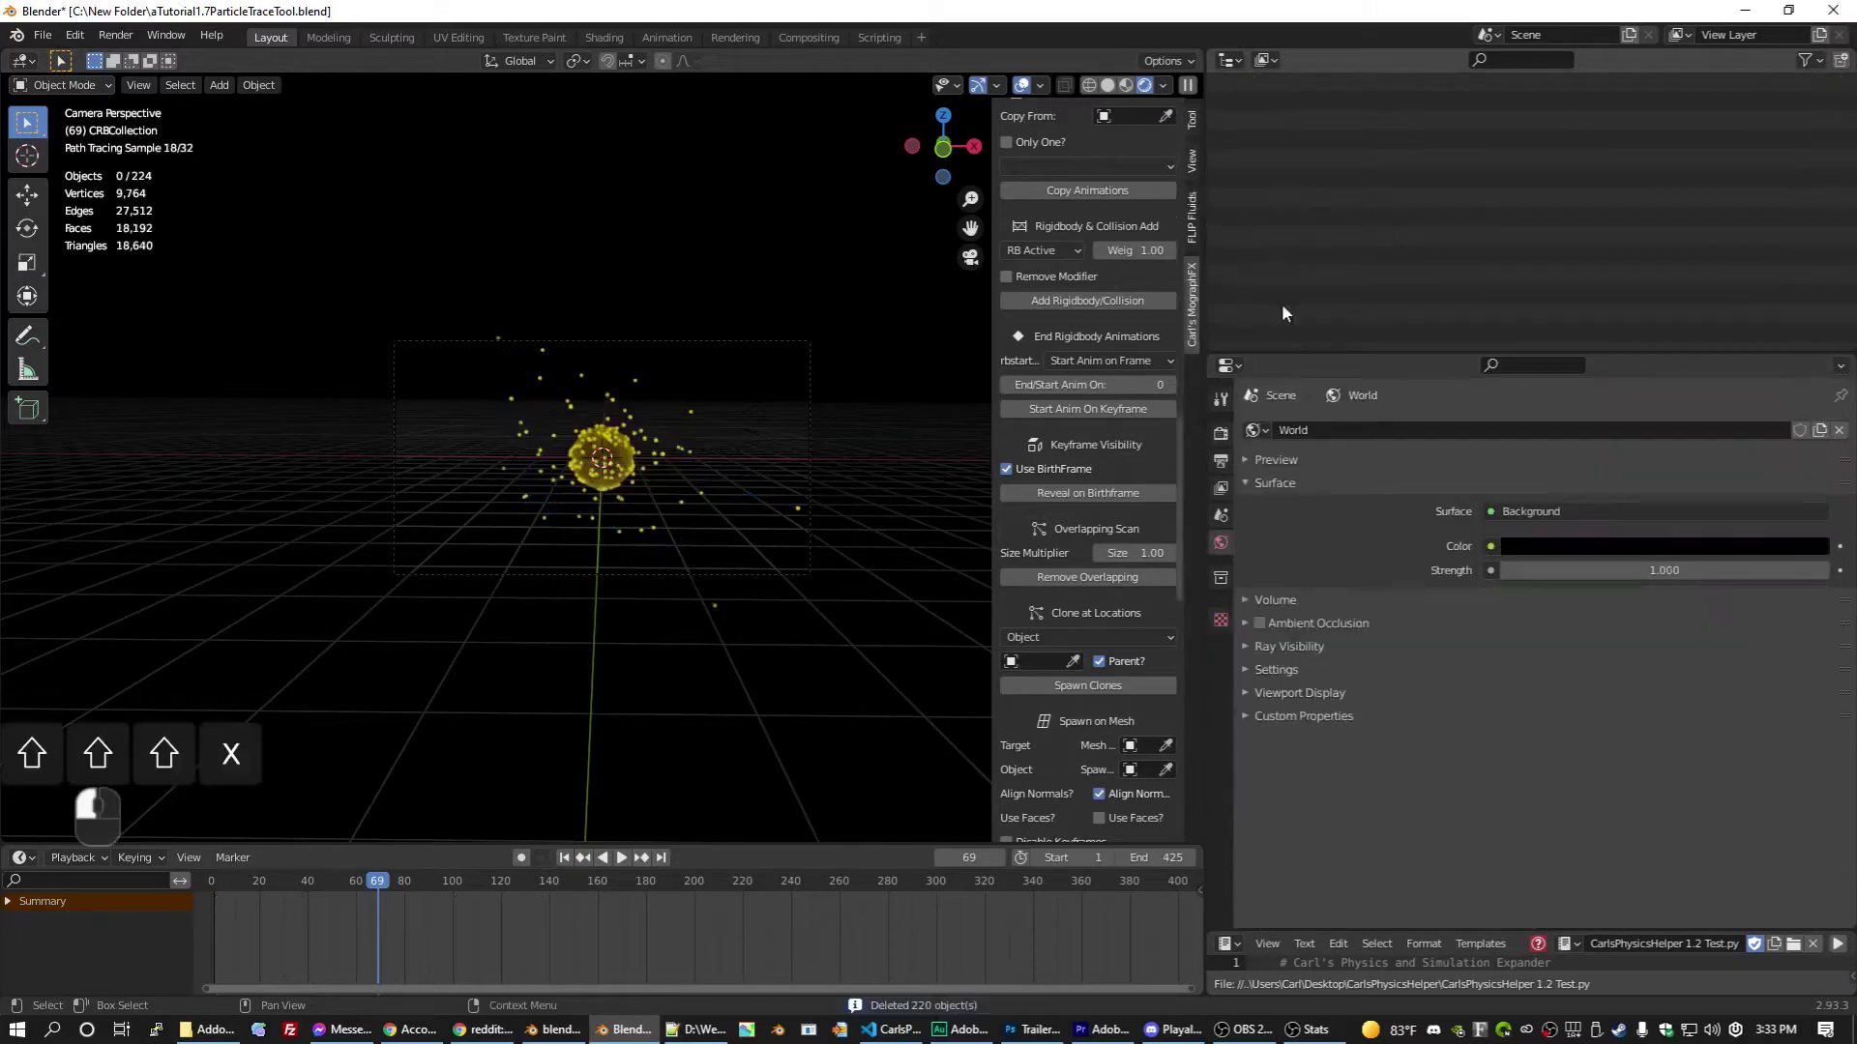
Step: Delete every particle copy in CRBCollection, then select the source Particle
right_click(1321, 158)
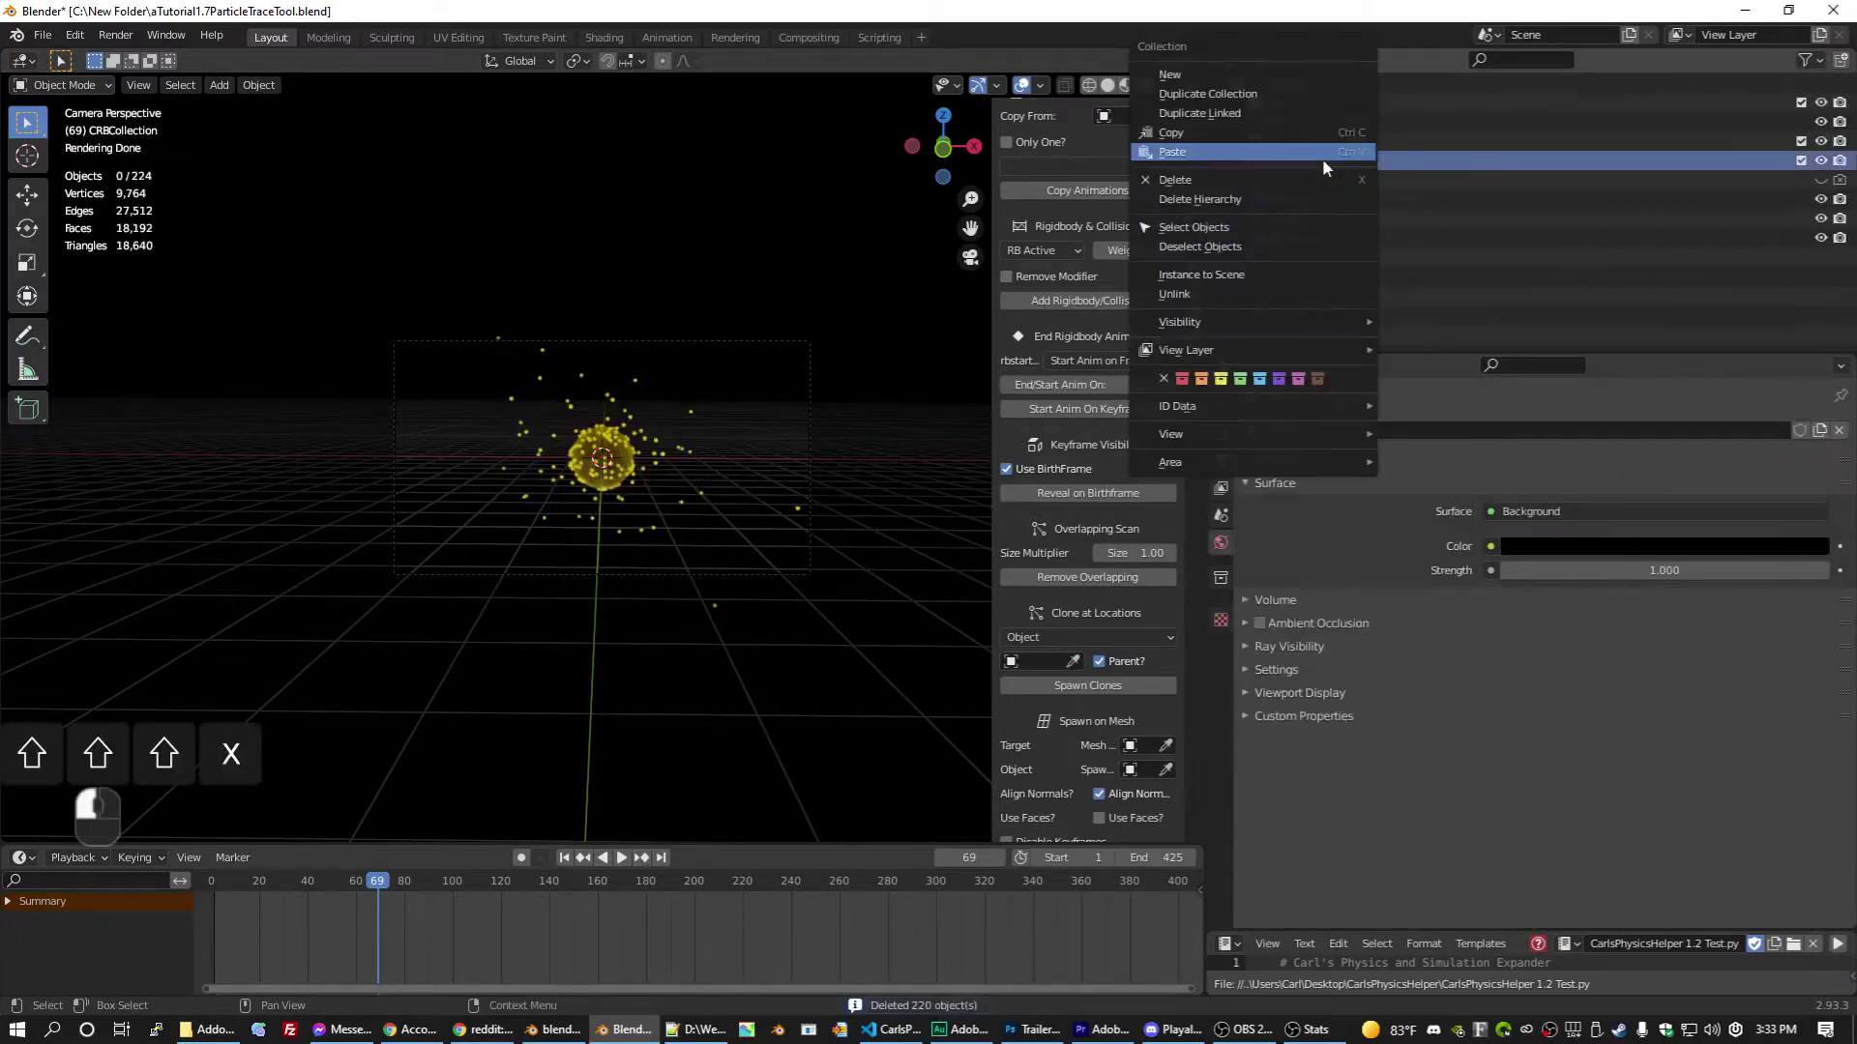
click(1339, 203)
key(x)
click(576, 275)
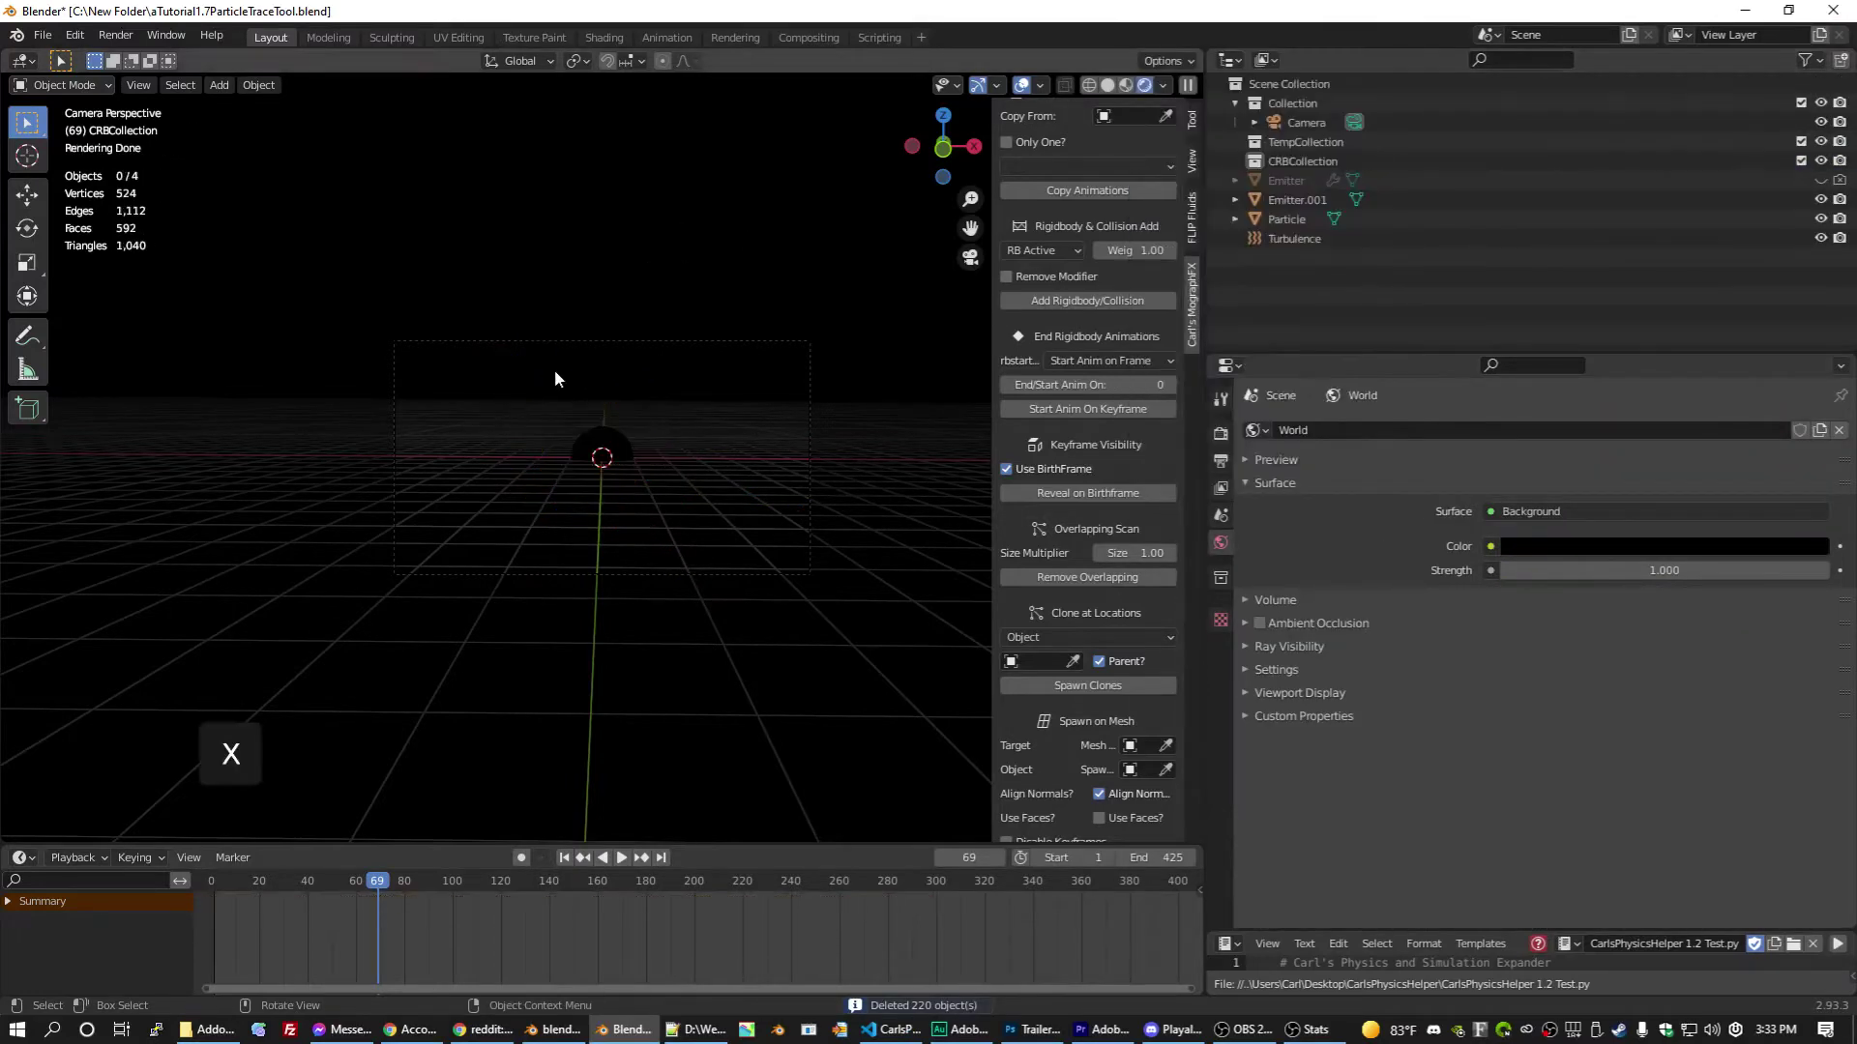
click(1289, 220)
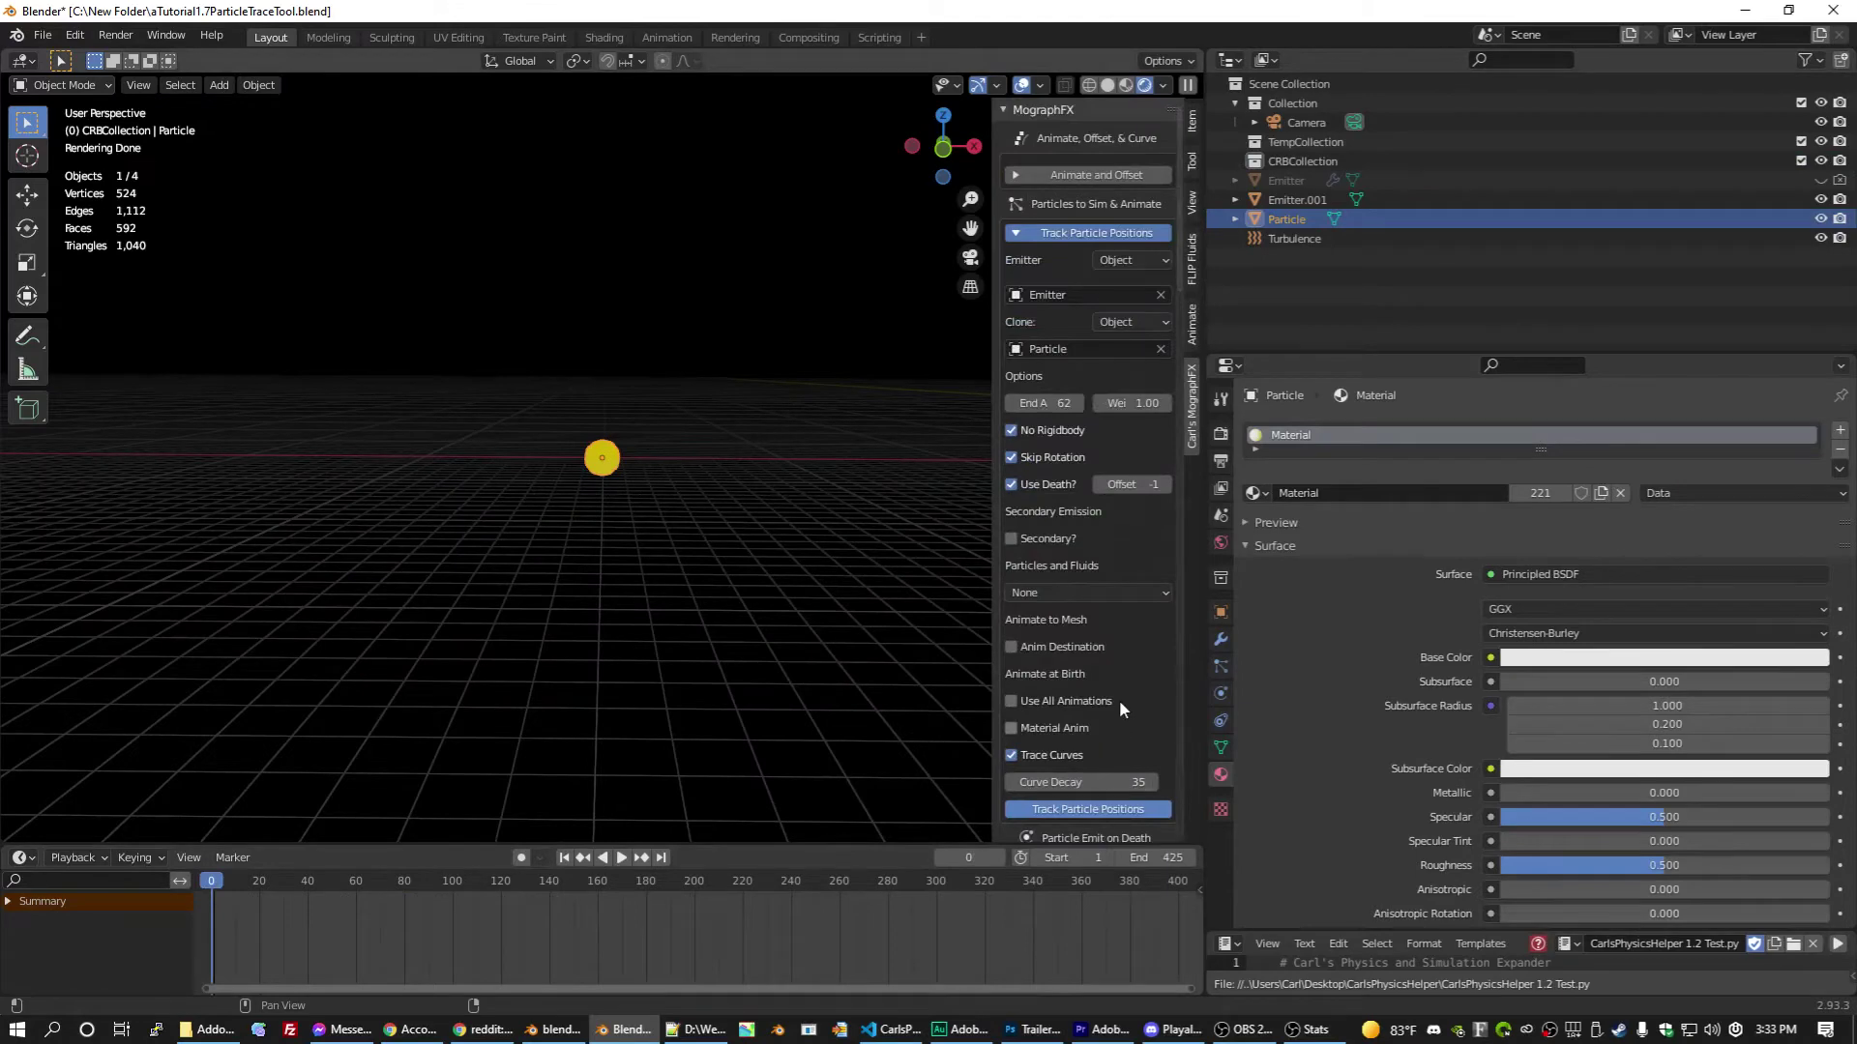
Step: Select Emitter.001, then Emitter, and review its particle emission settings
scroll(1120, 694, down, 3)
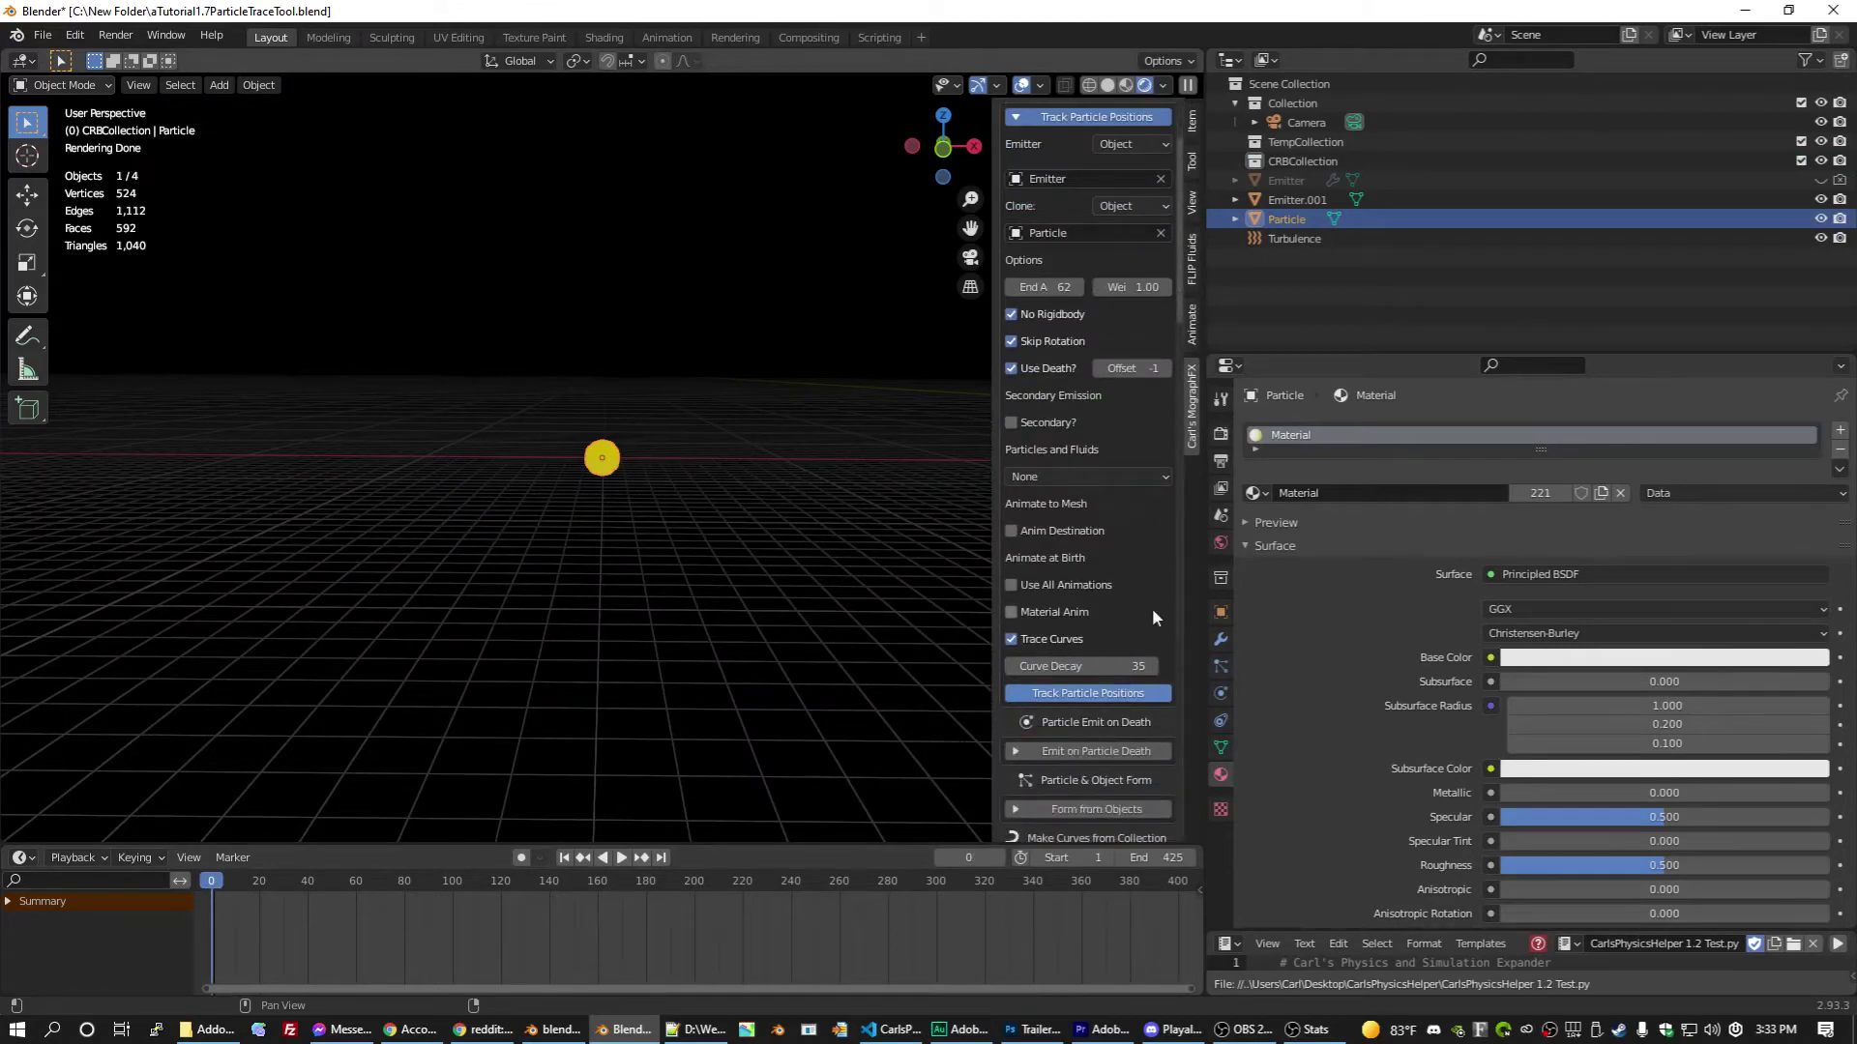
click(1298, 199)
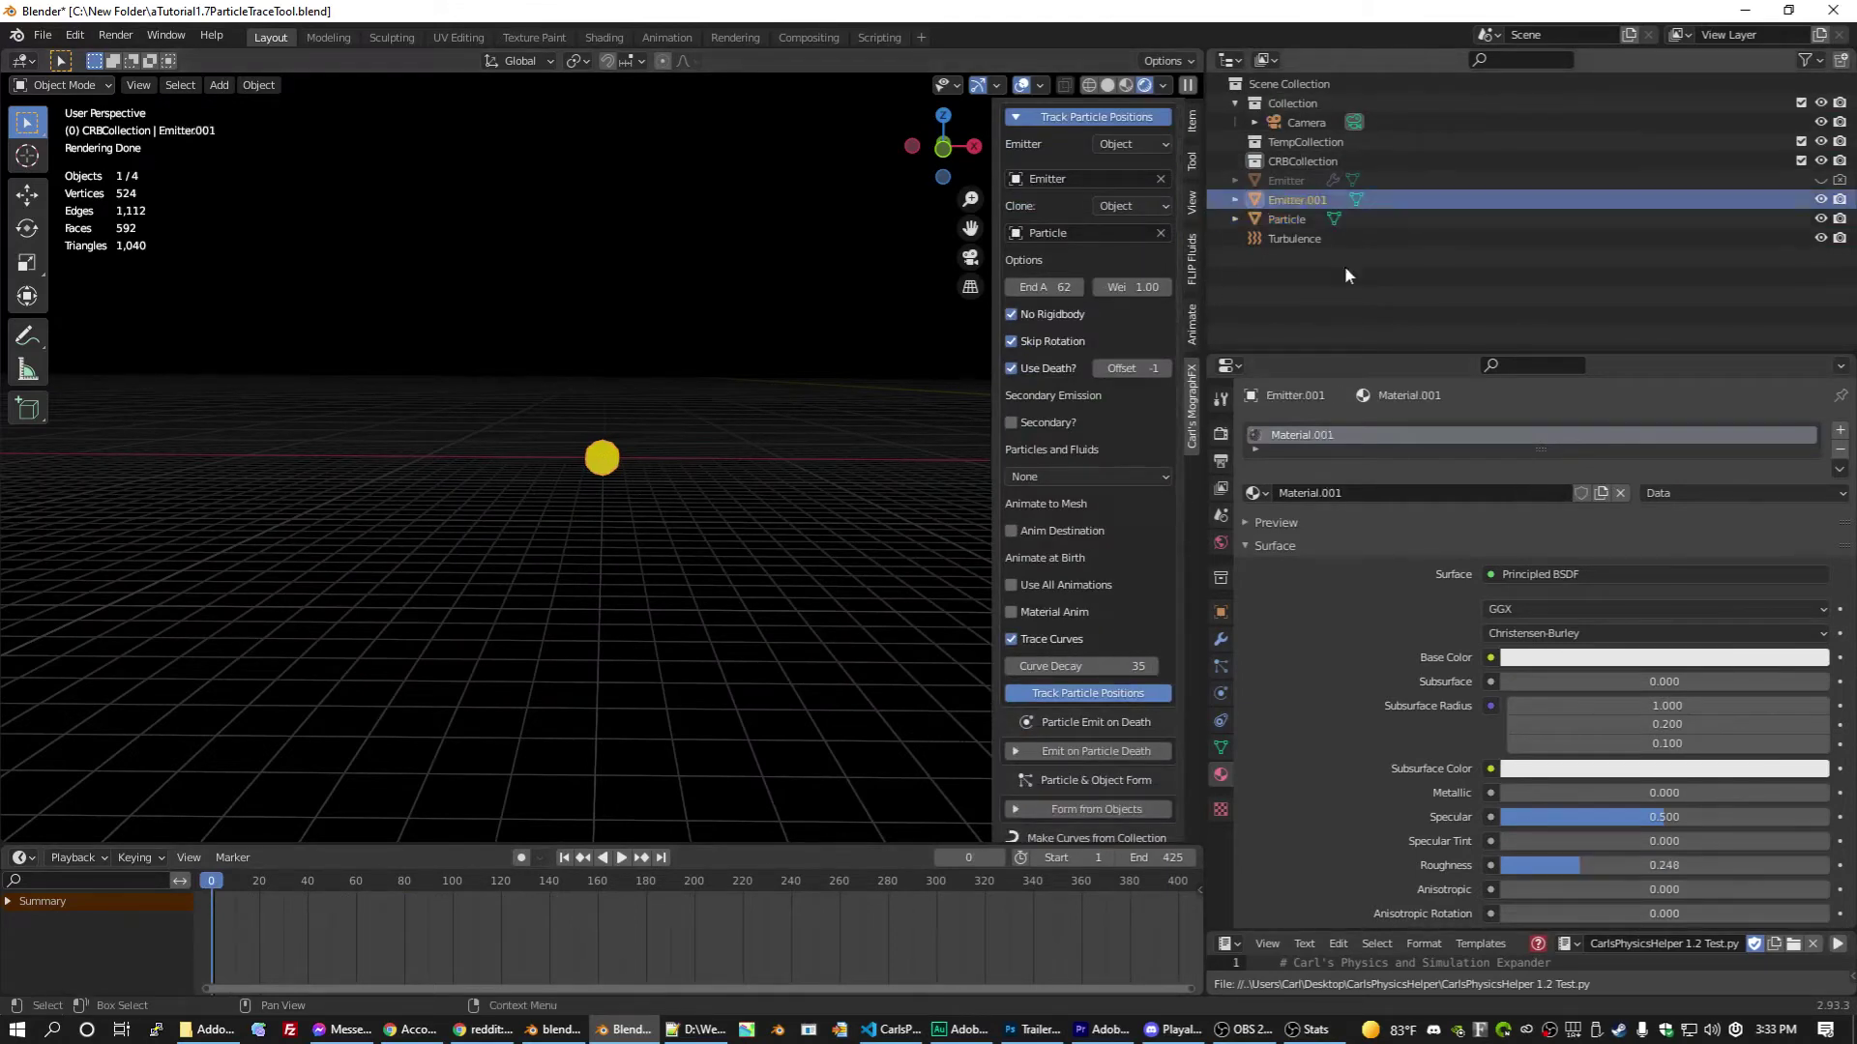
click(1288, 181)
click(1220, 666)
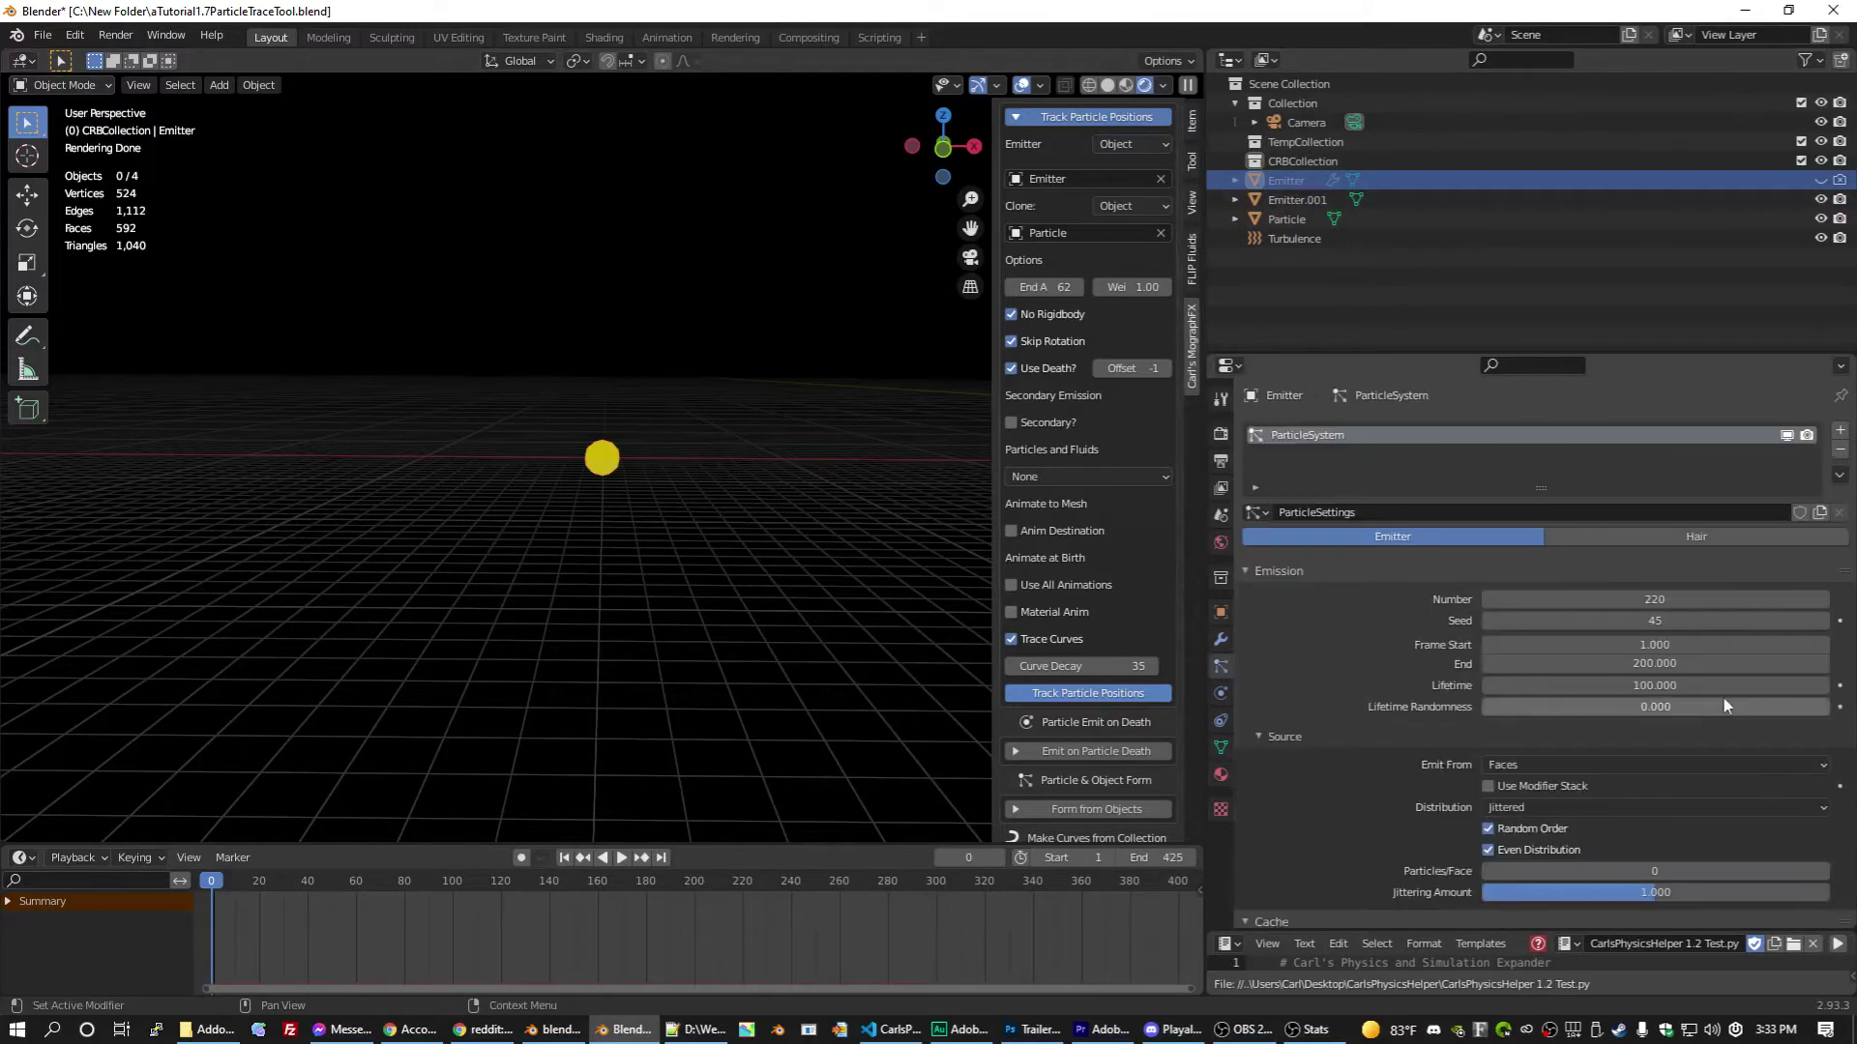
Step: Play to frame 100, show the Particle's transform values, and rewind to frame 0
key(space)
drag(229, 880, 449, 882)
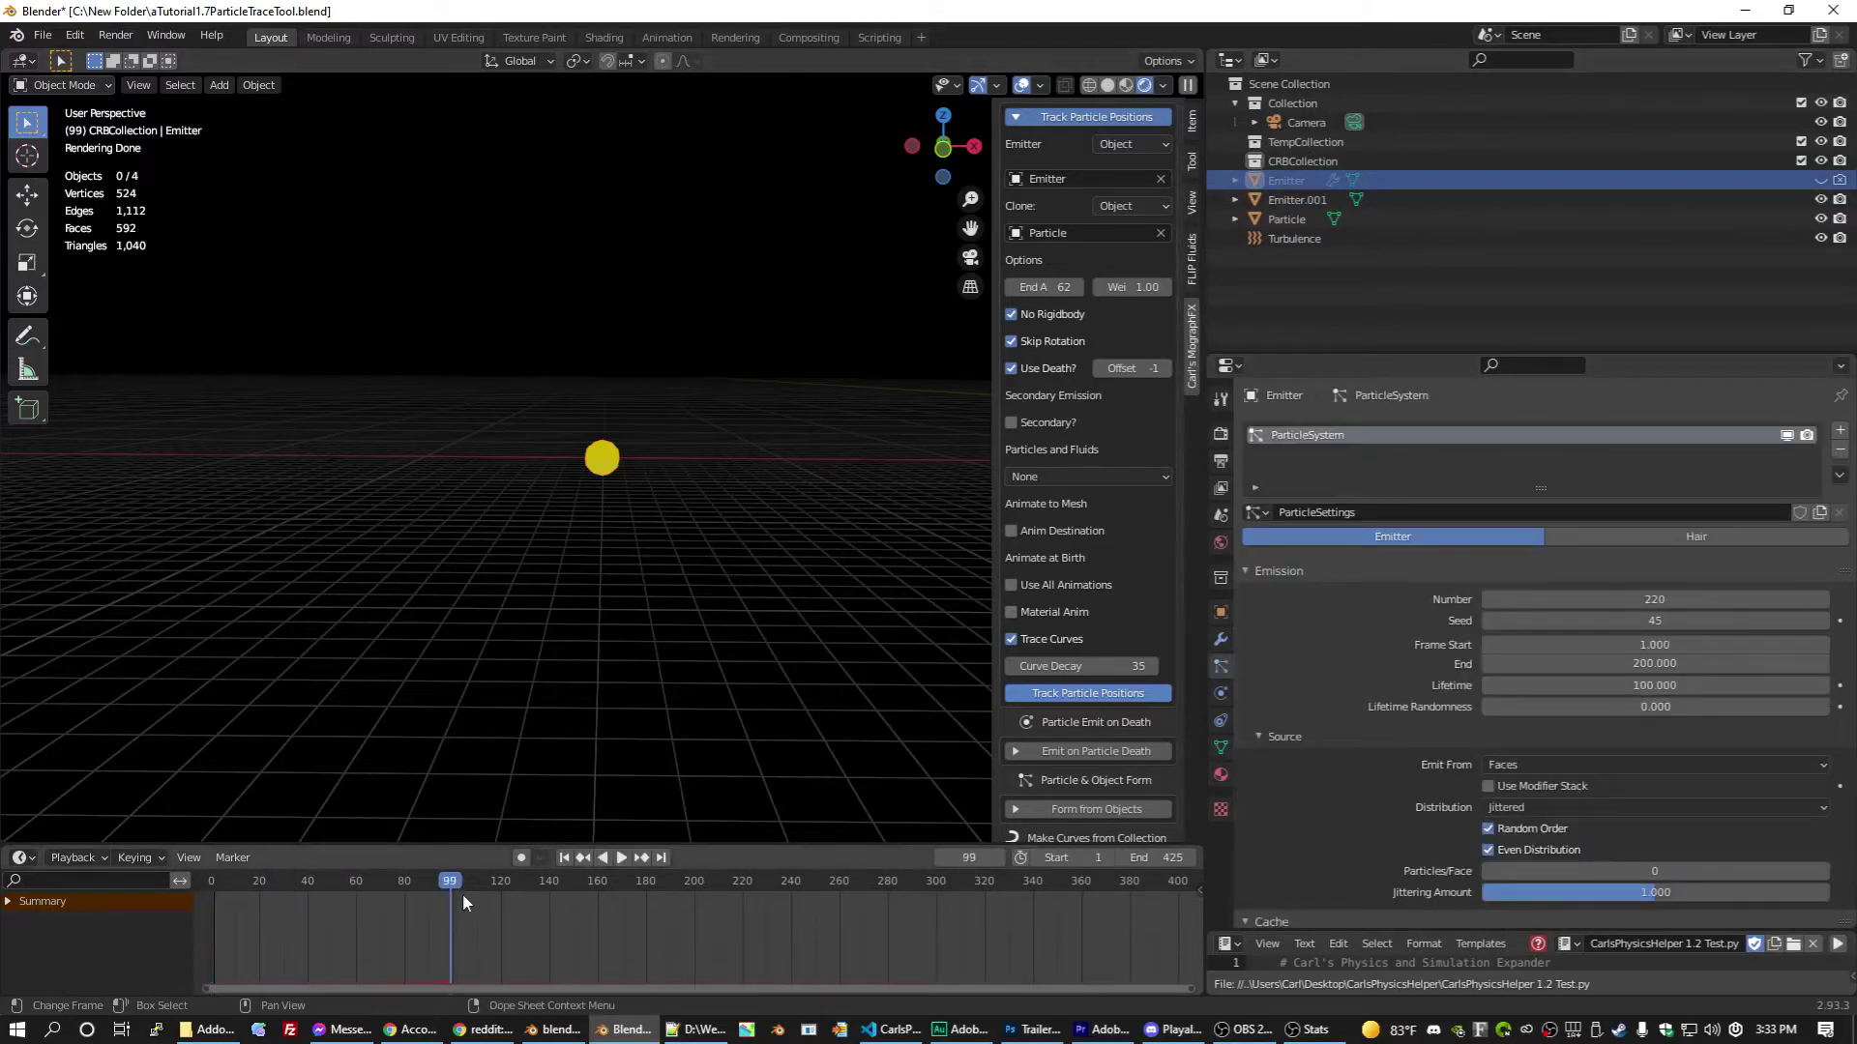
key(Right)
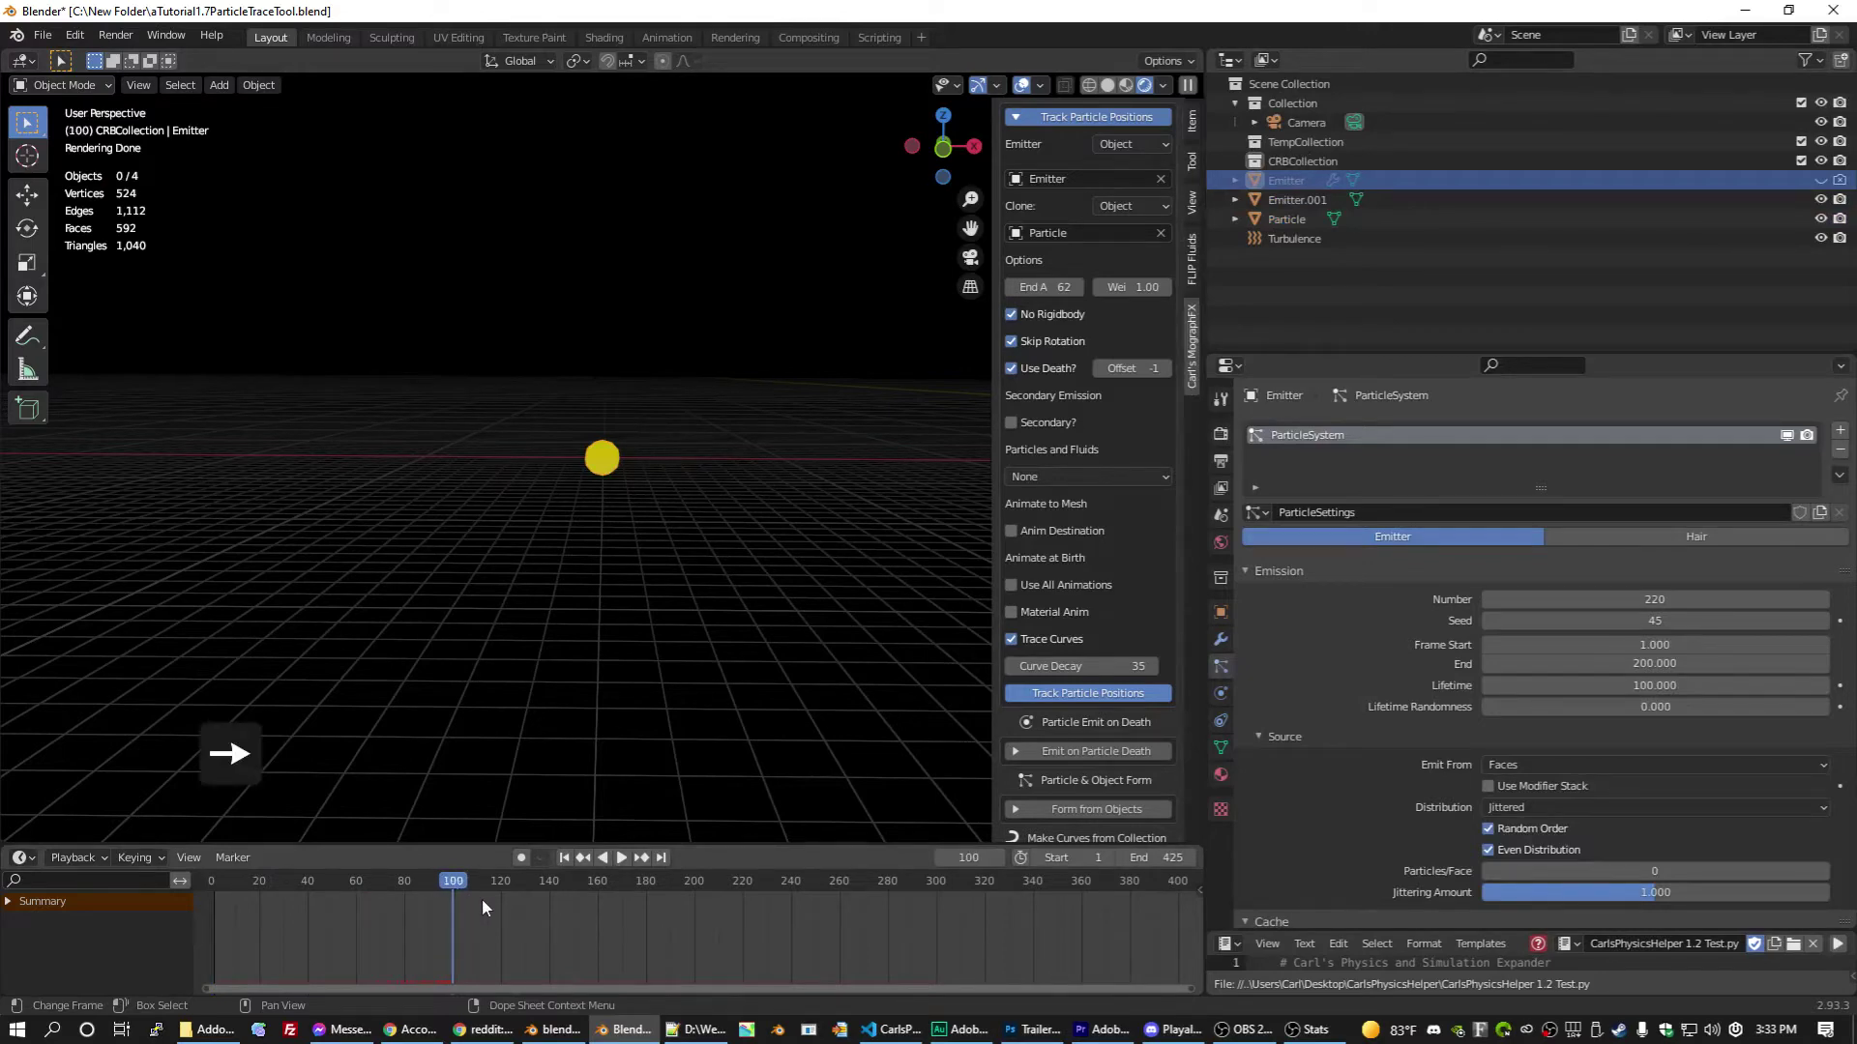
click(602, 460)
key(shift+Left)
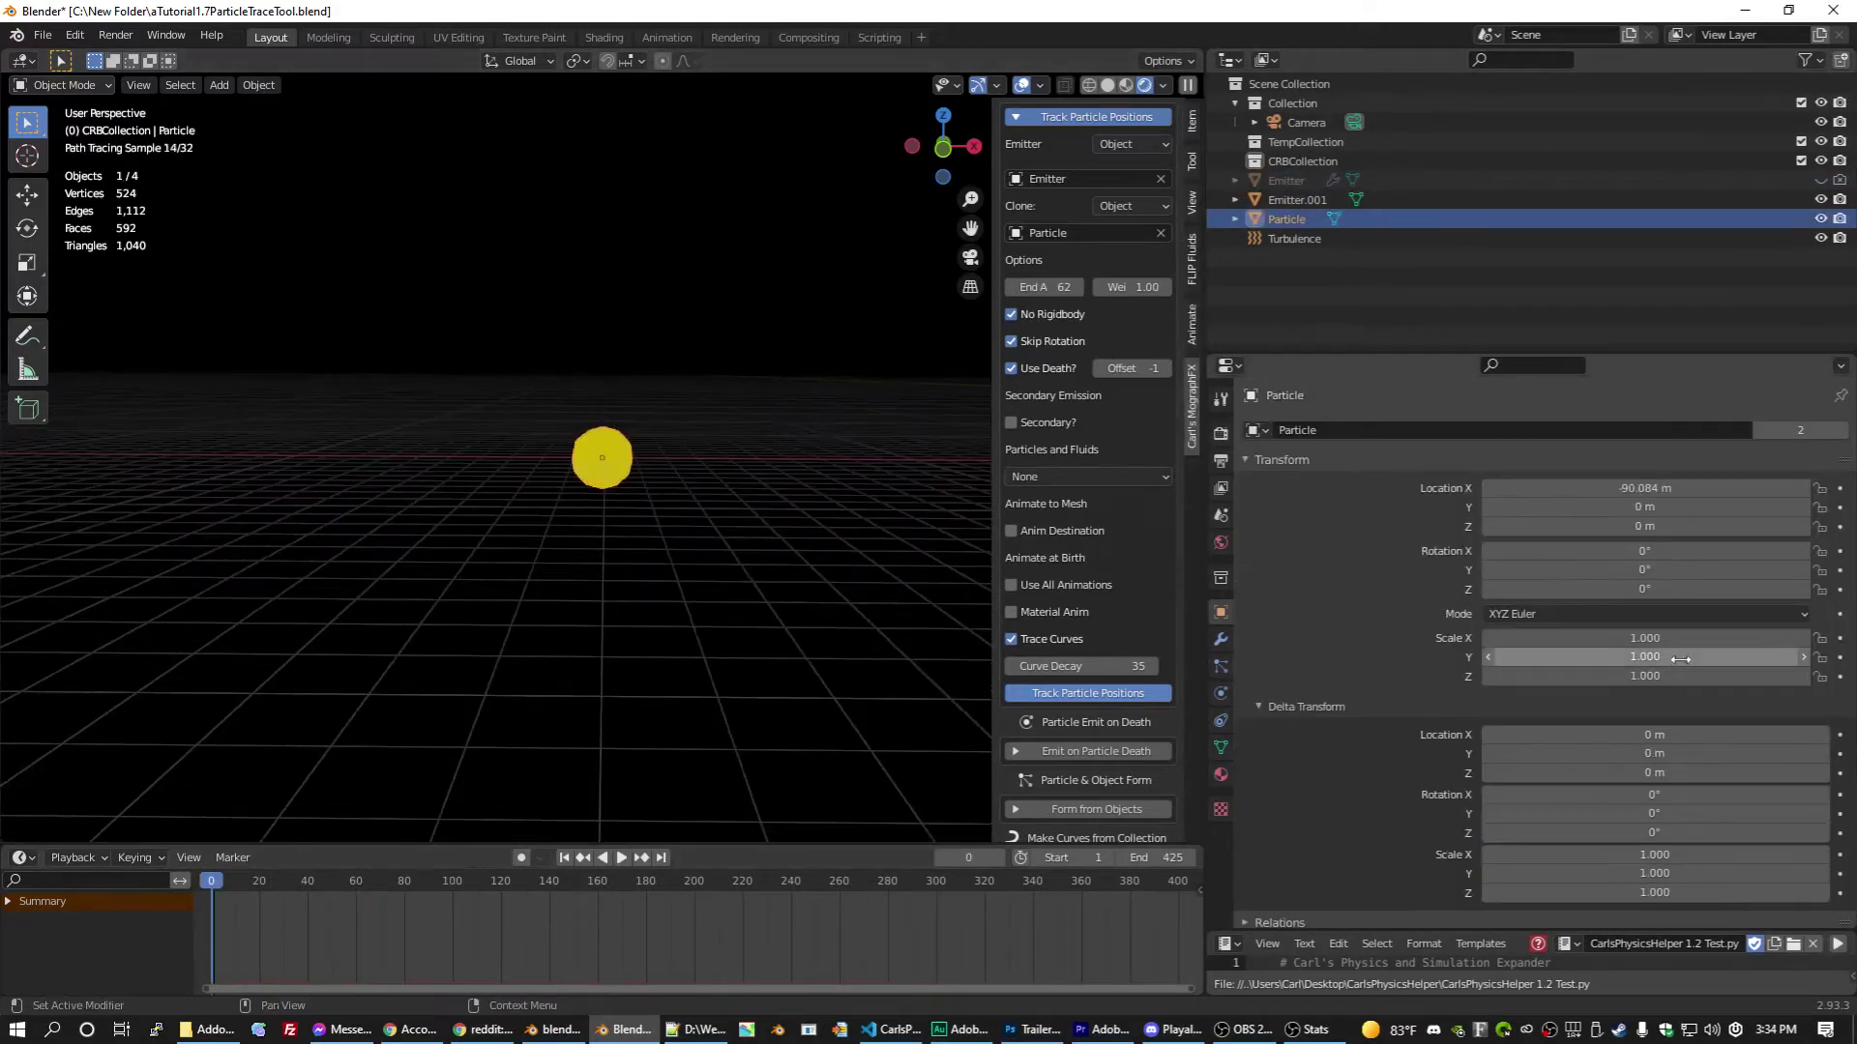
Step: Set the particle's scale to 0.05 on X, Y and Z and keyframe it
click(1665, 638)
text(1.0)
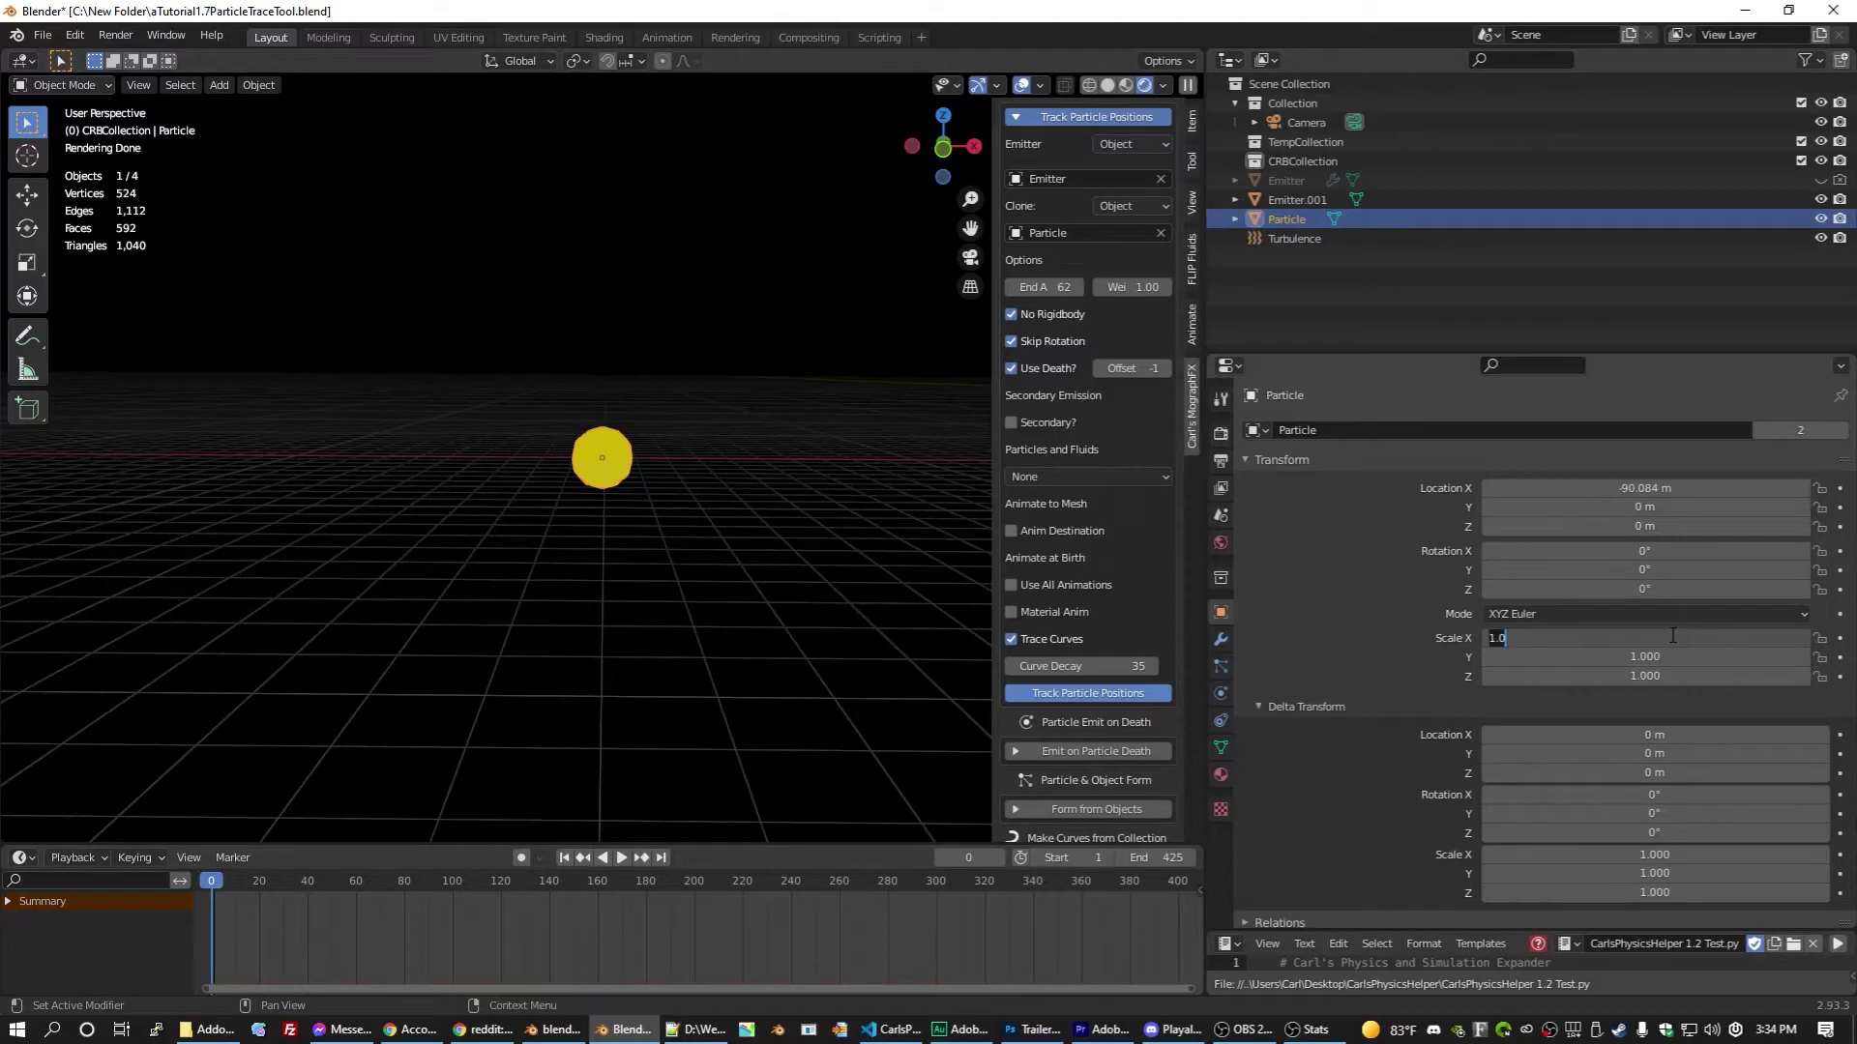
text(.05)
key(Tab)
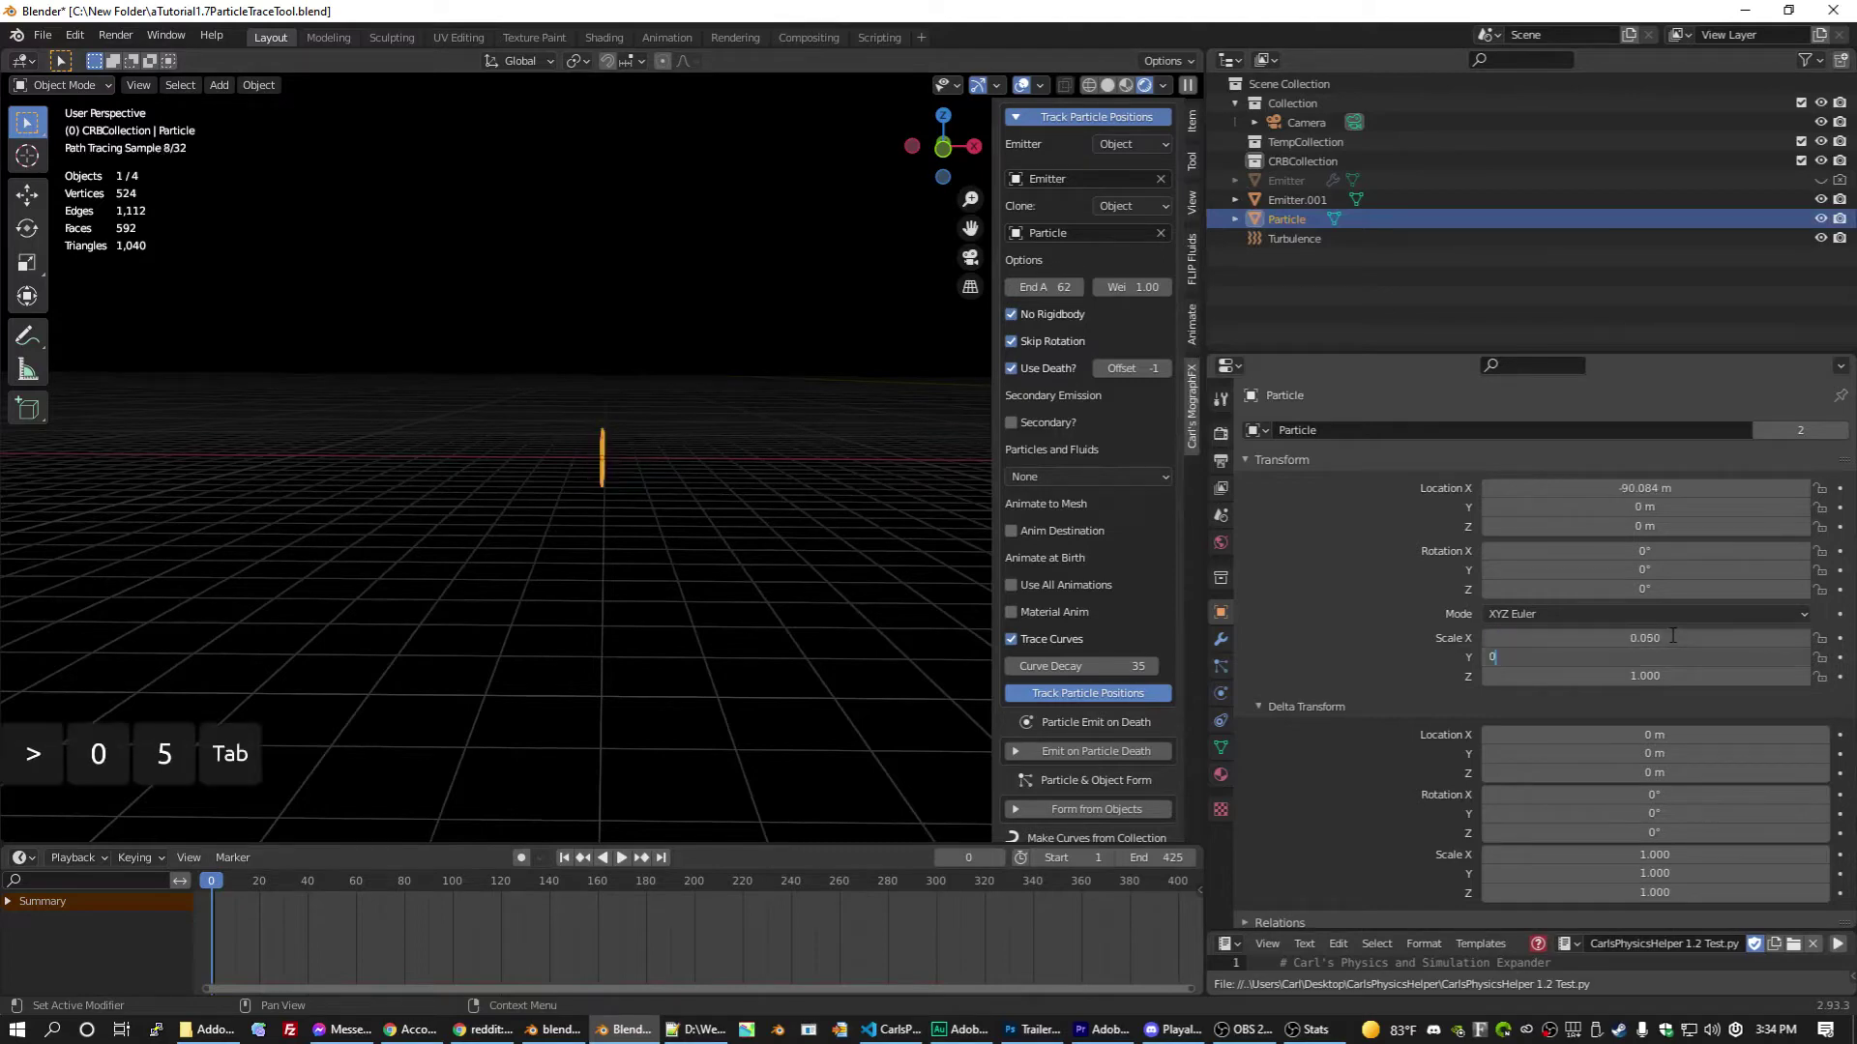
text(0.05)
key(Tab)
text(0.05)
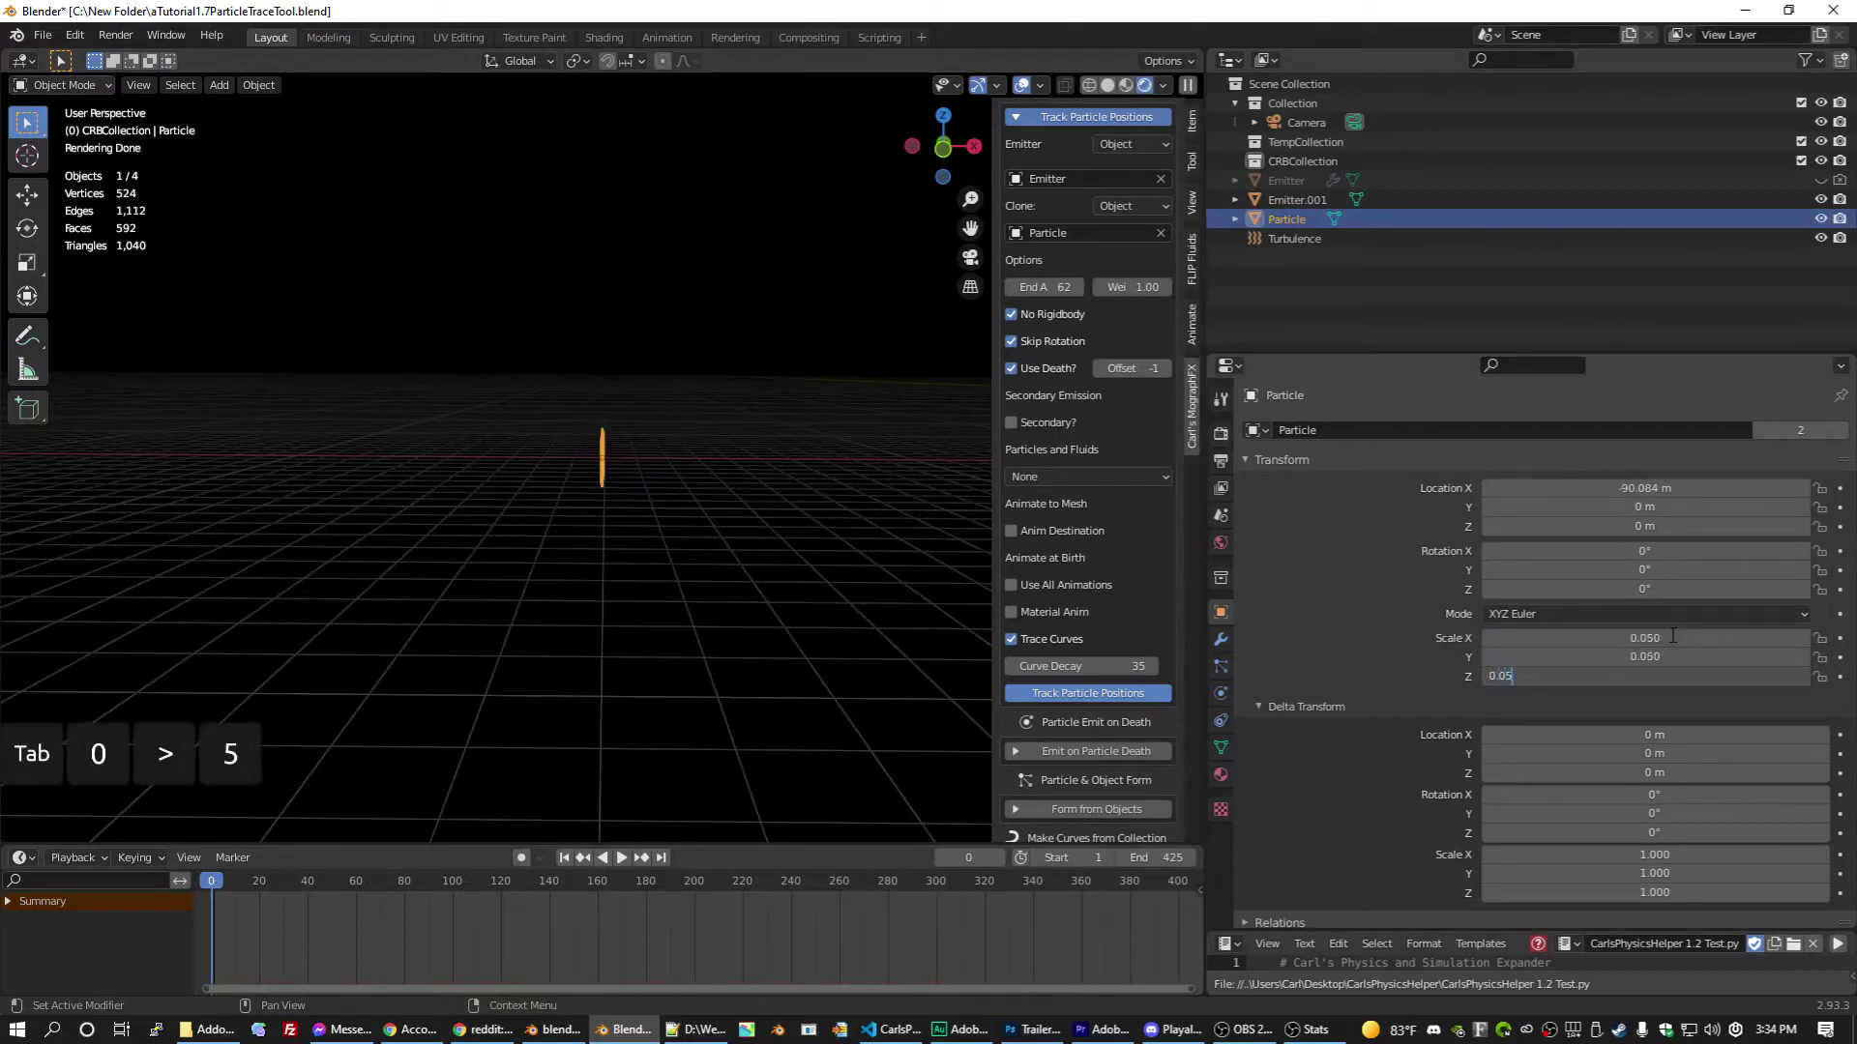
key(Return)
key(i)
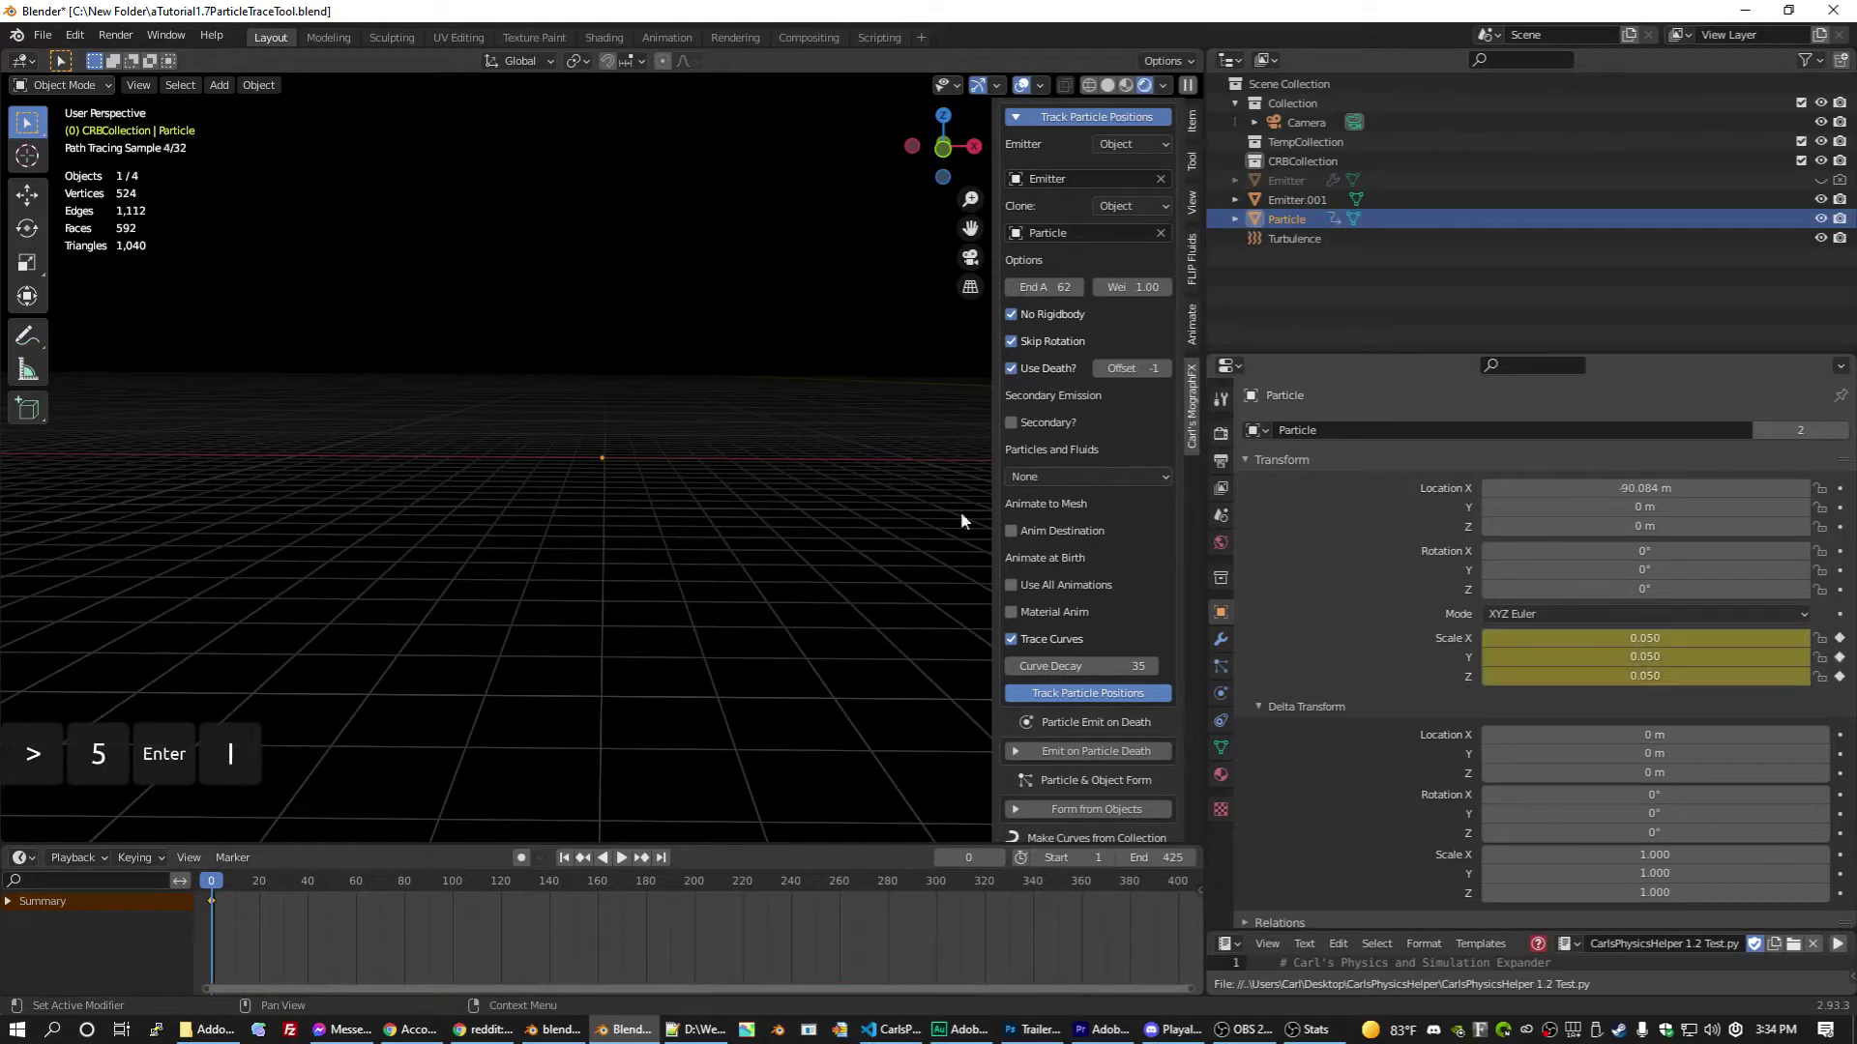
Step: Move the scale keyframe to frame 80 in the Dope Sheet
scroll(712, 519, up, 5)
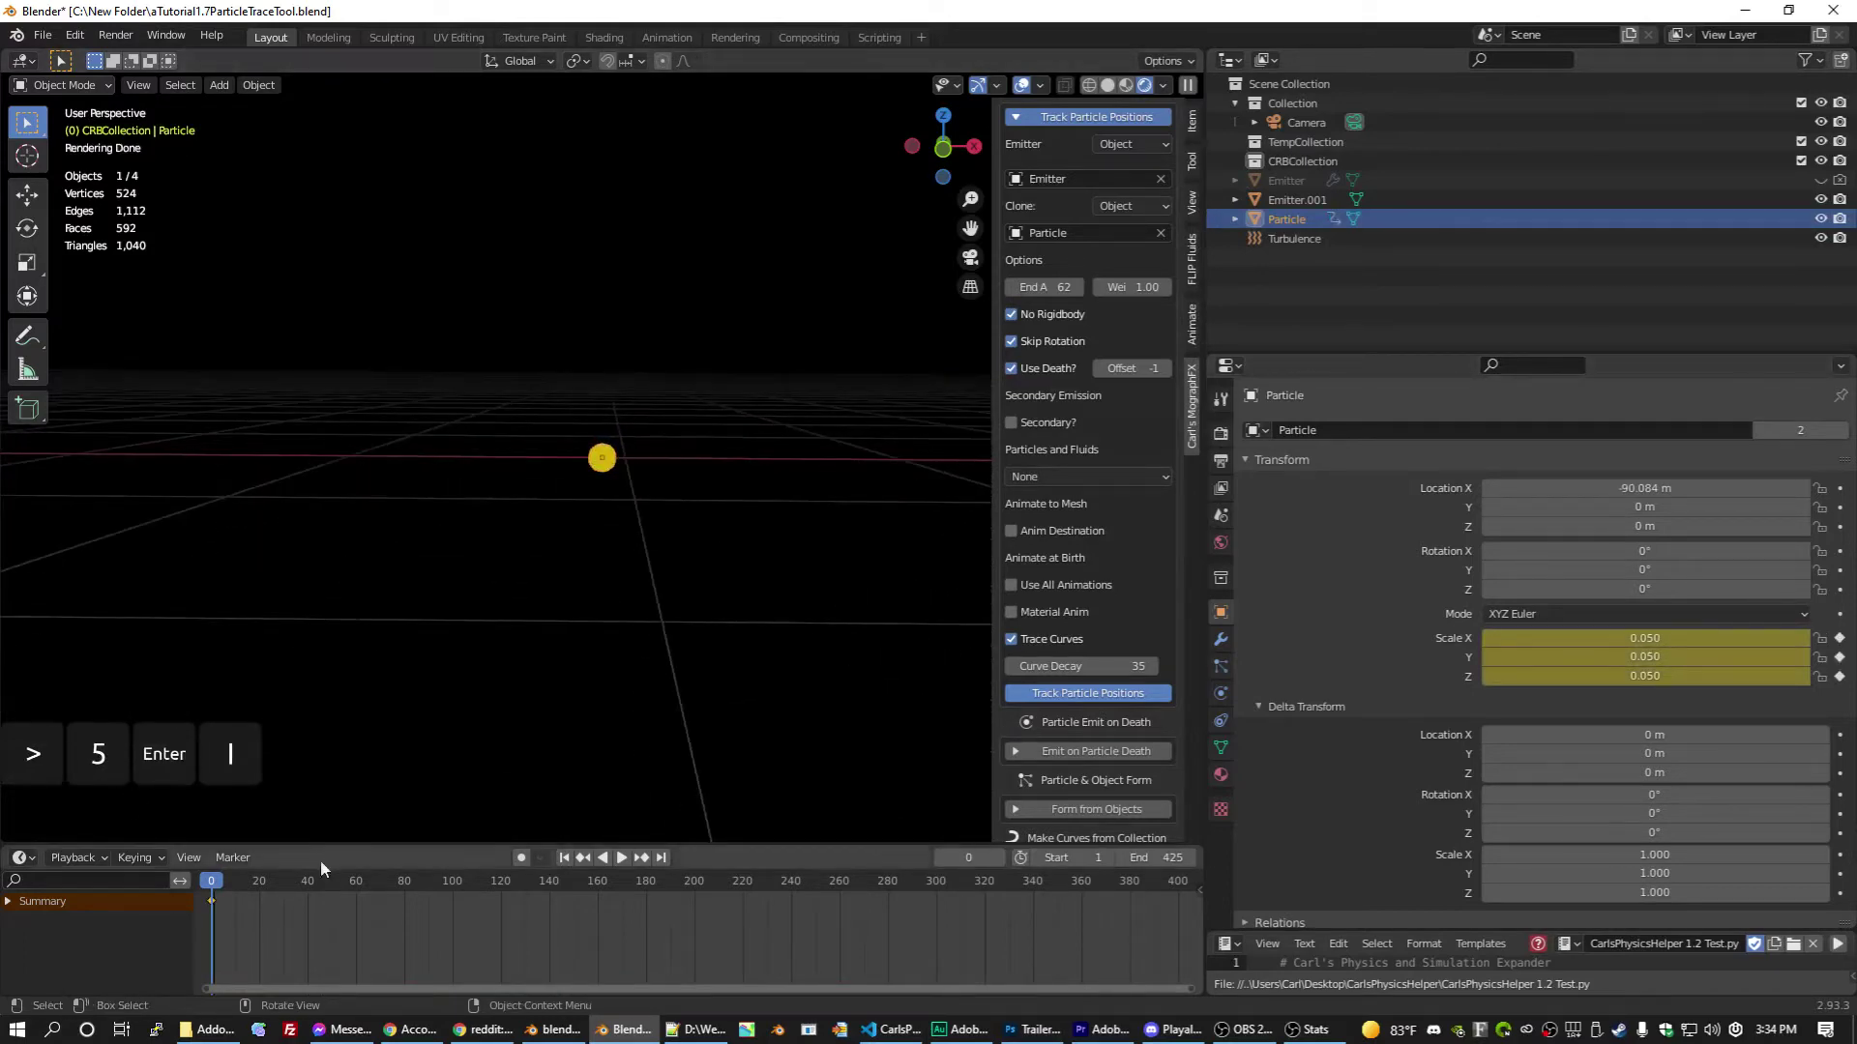
key(g)
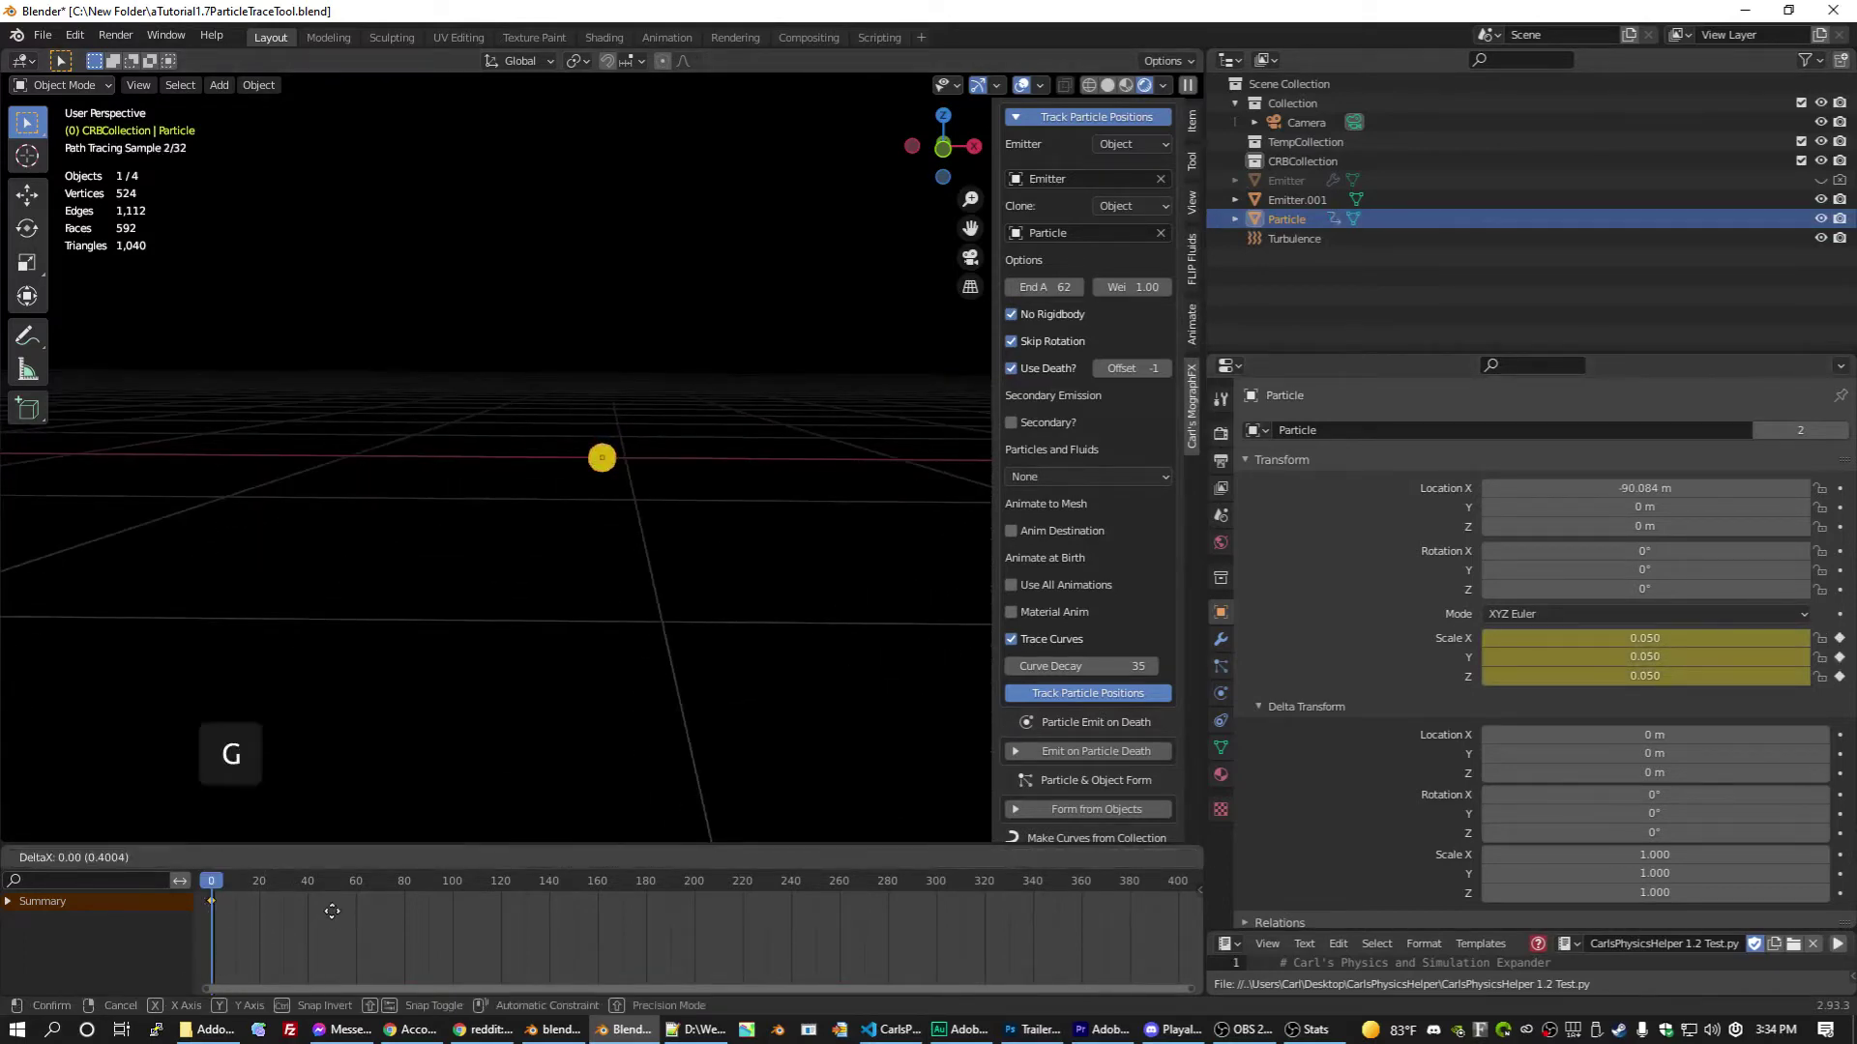
key(x)
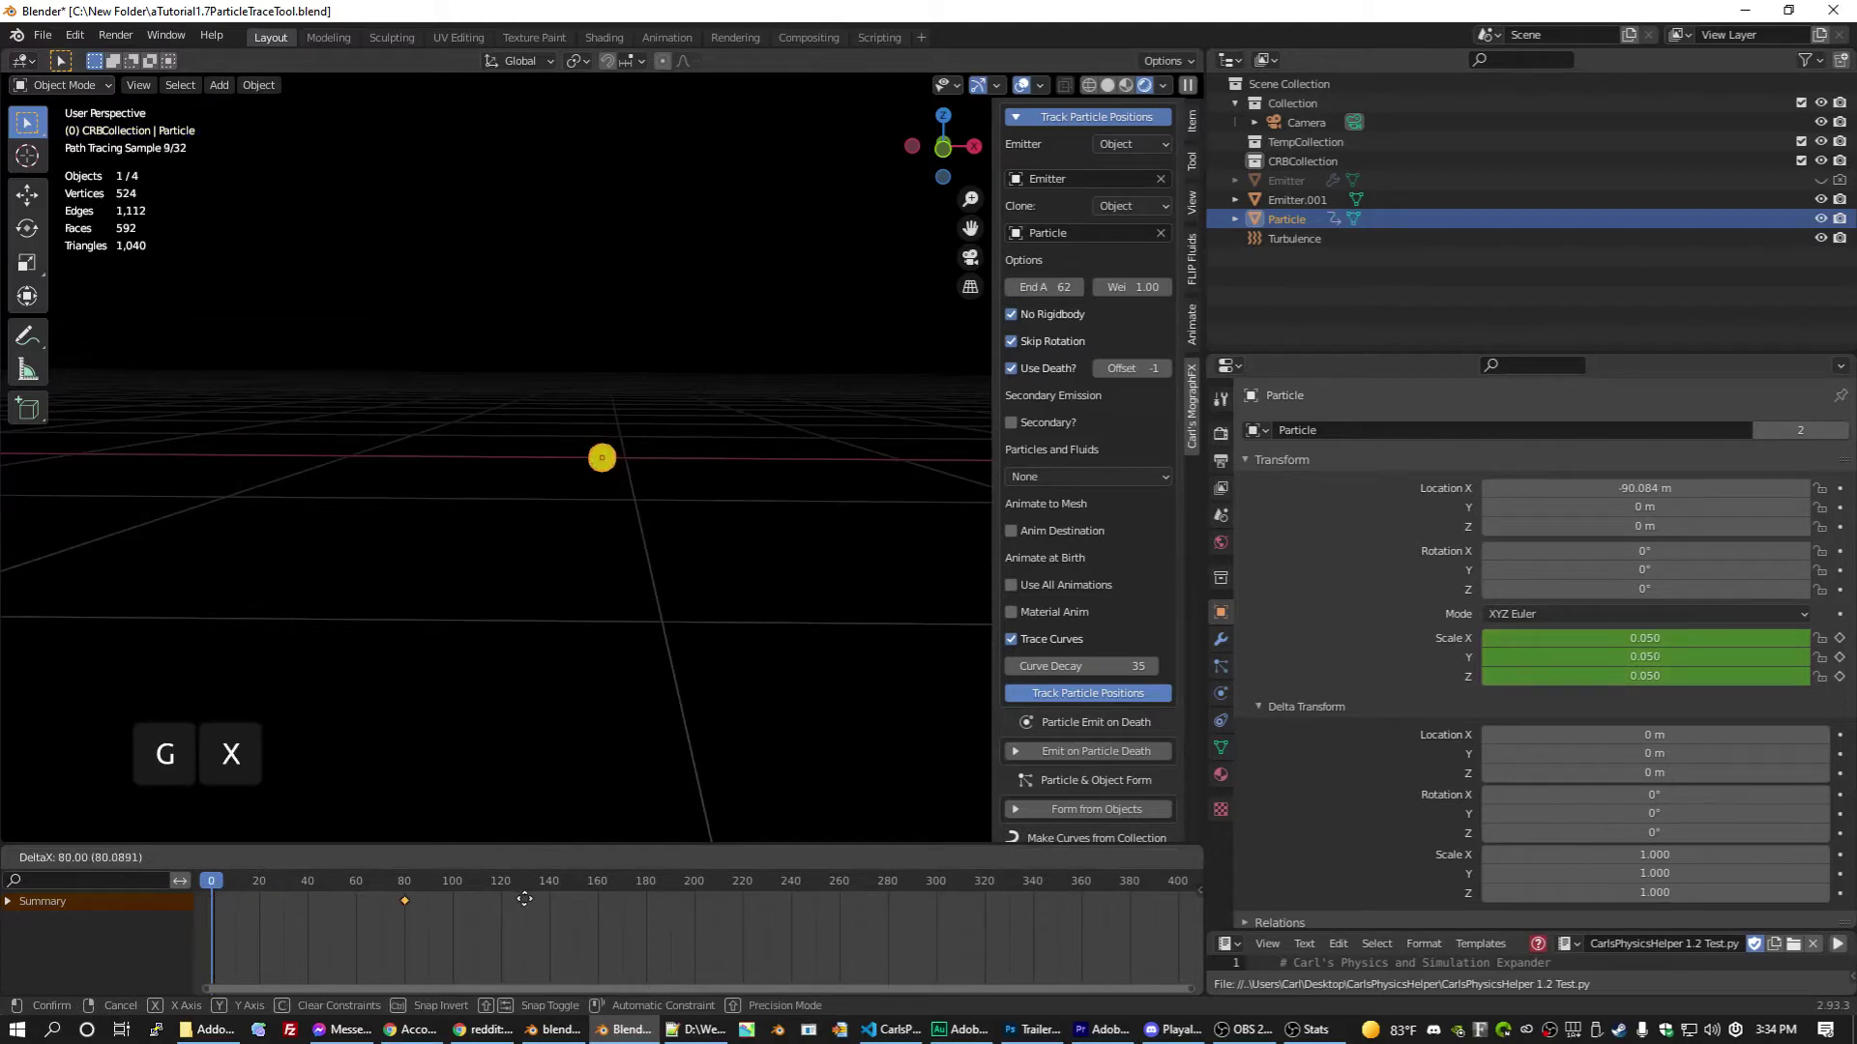
click(523, 907)
Step: Play to frame 100 and set the particle's scale to 0 on every axis
click(416, 888)
key(space)
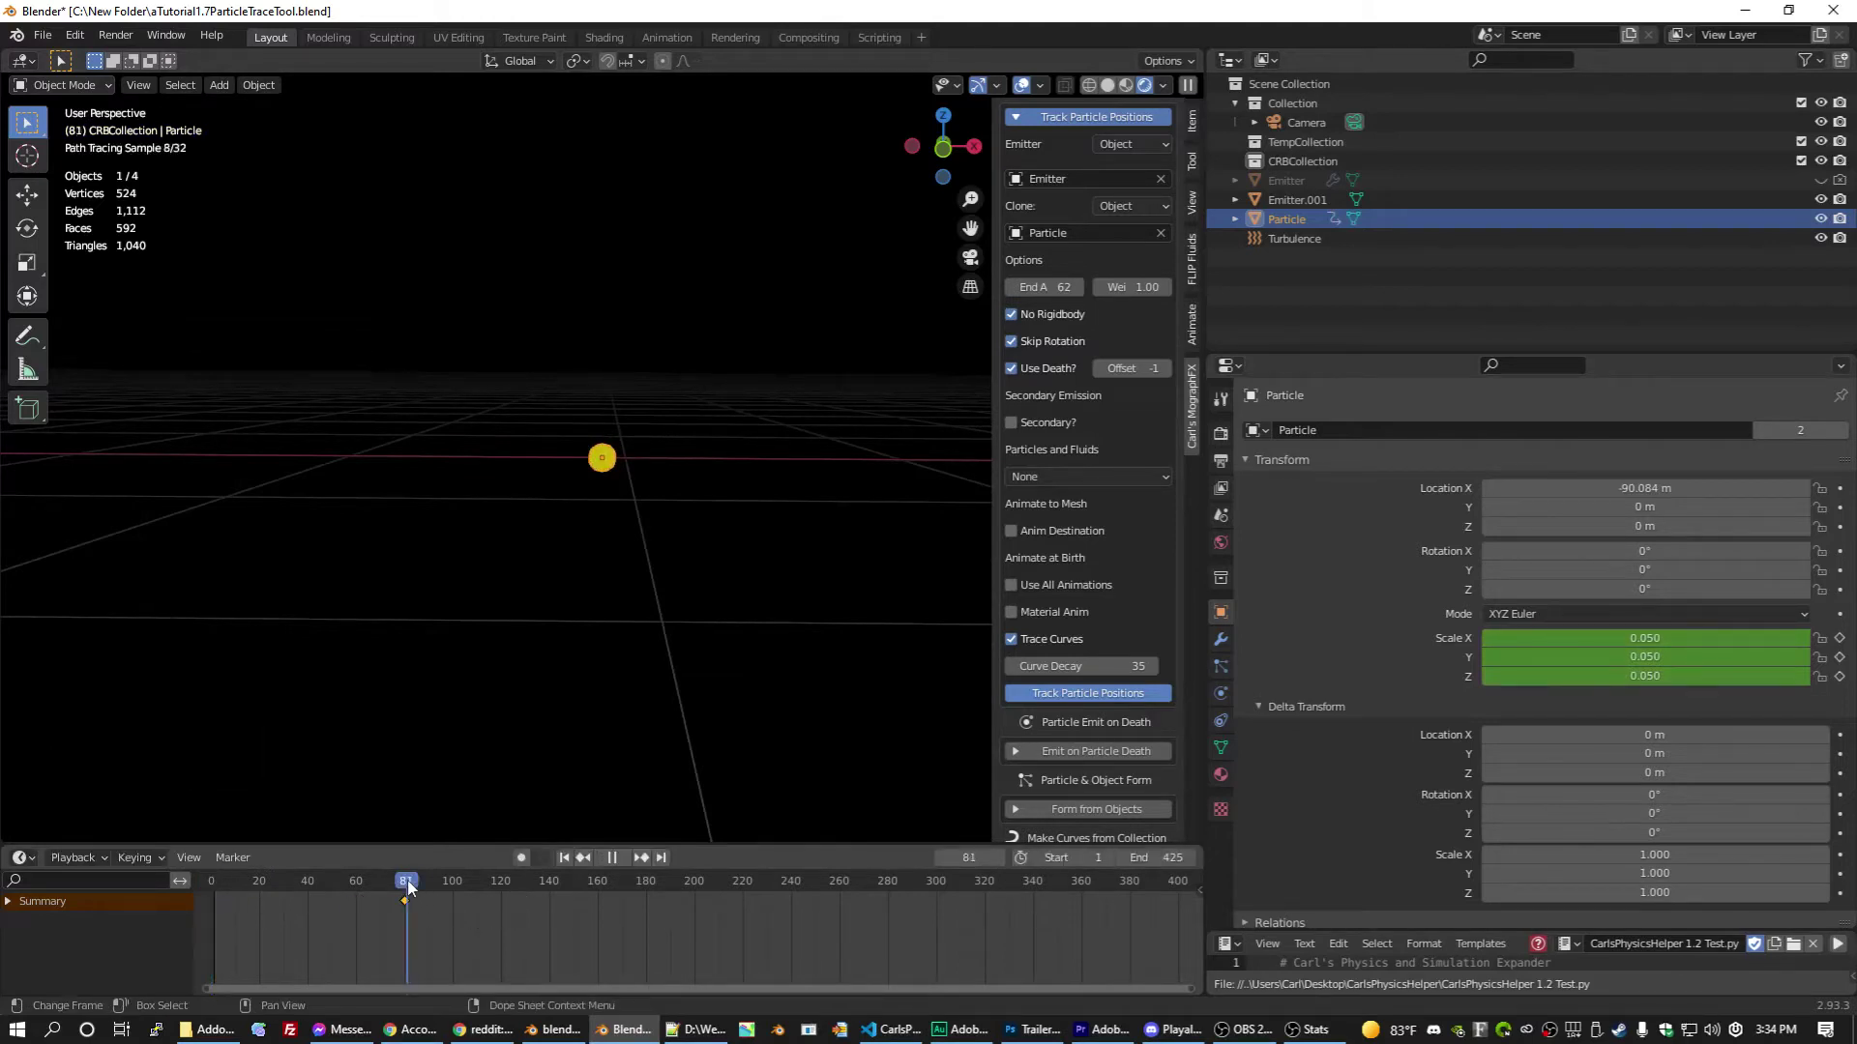
drag(408, 880, 416, 882)
key(space)
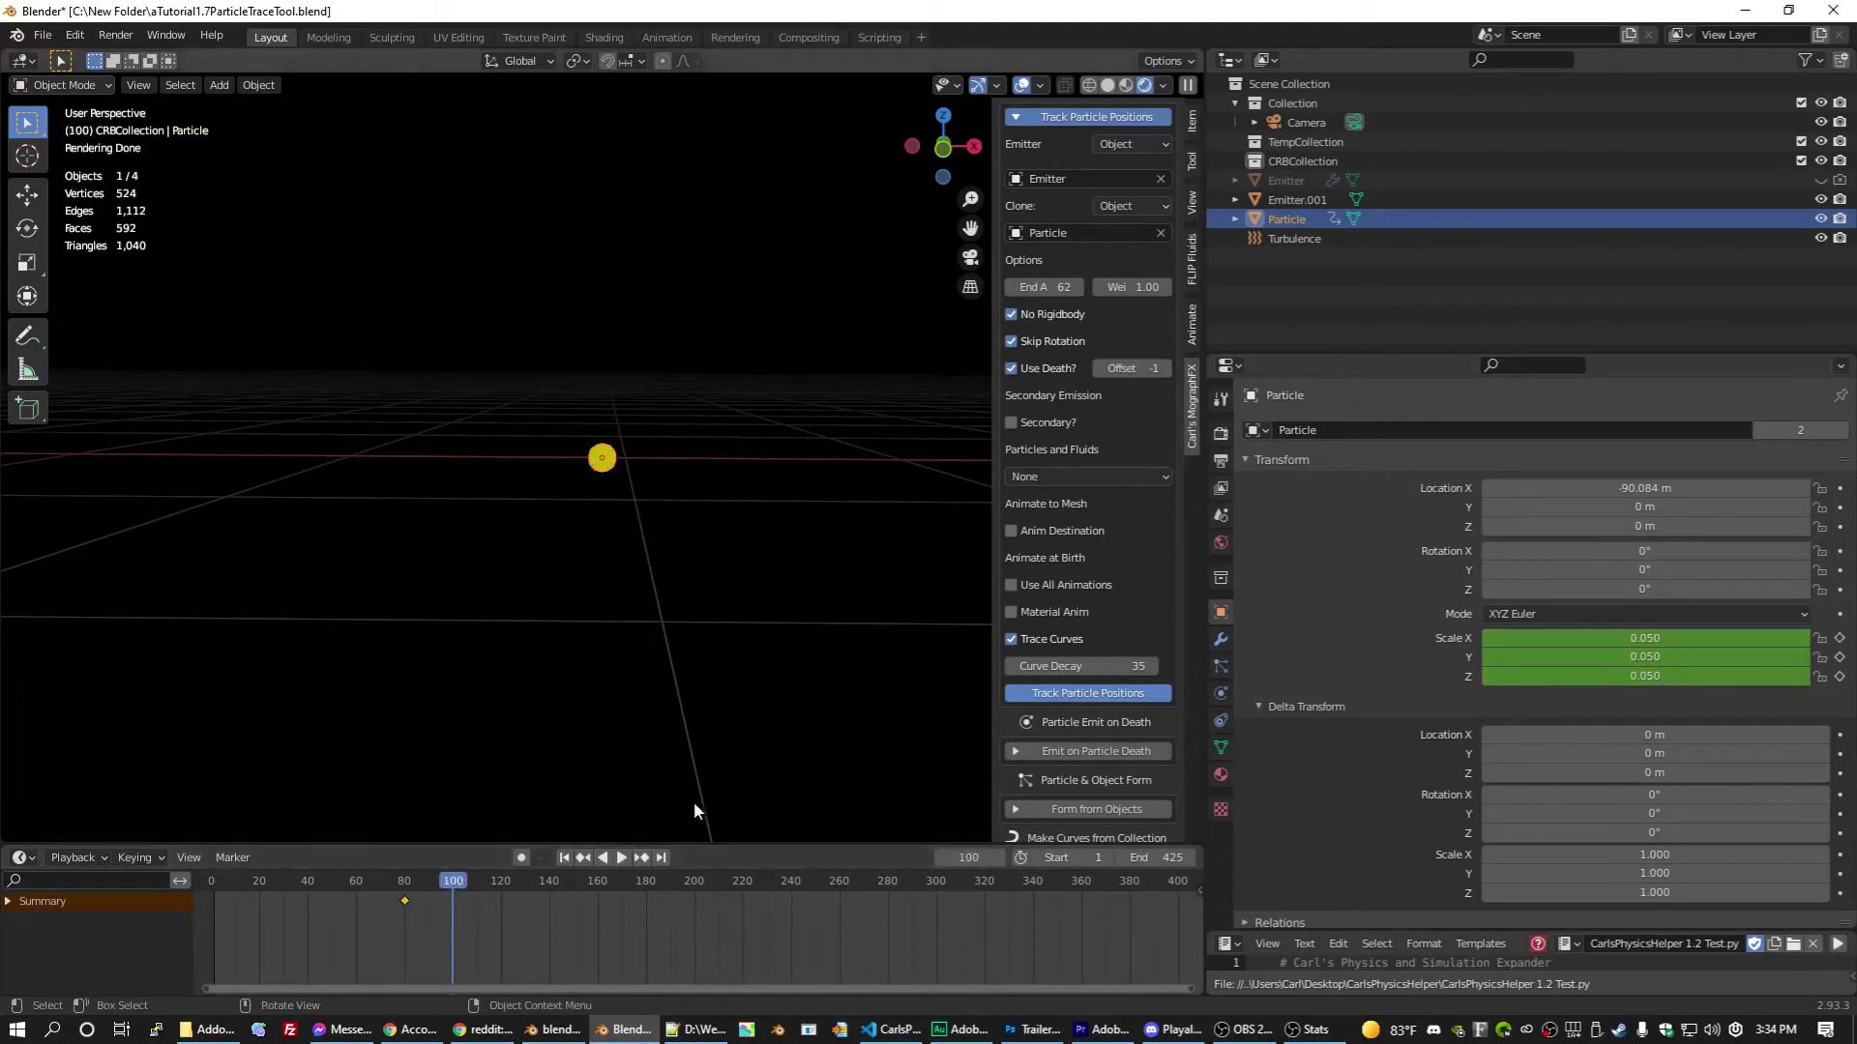
click(1700, 644)
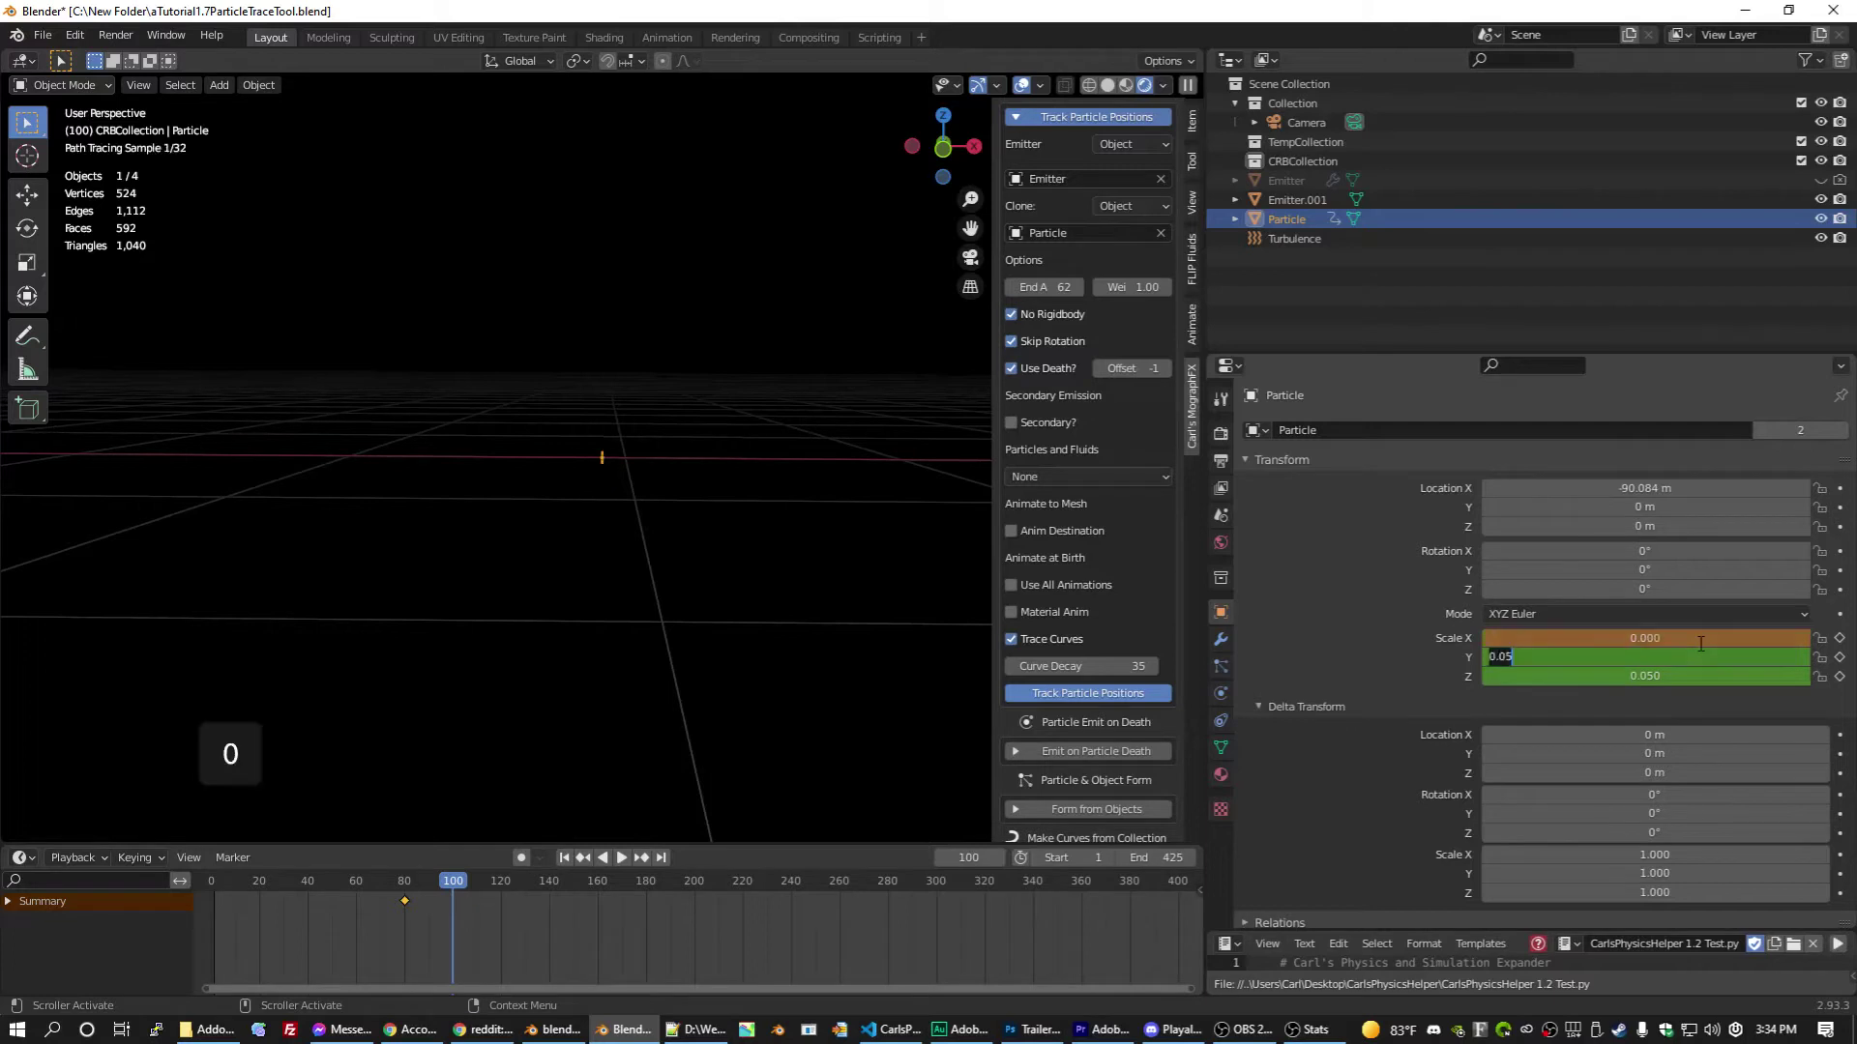
key(Tab)
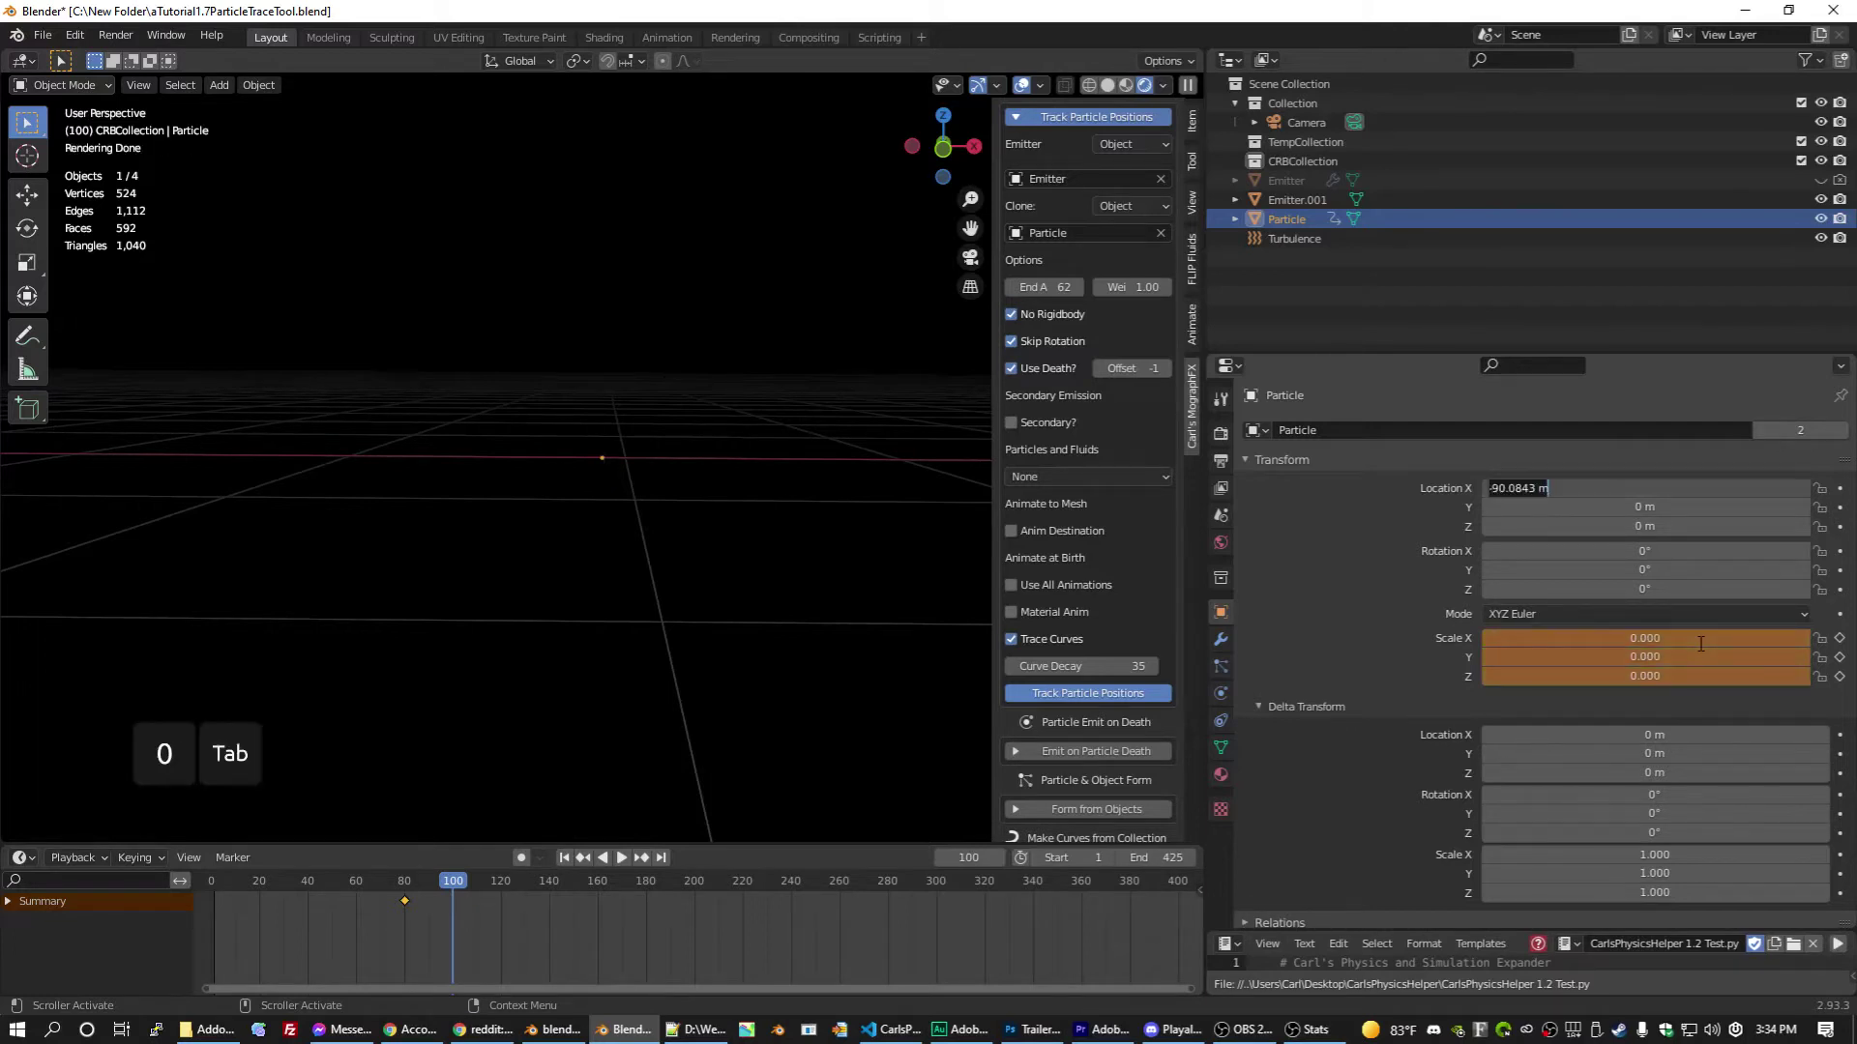
key(BackSpace)
Step: Commit the zero scale at frame 100 and show the Glow Material in the Shading workspace
key(Return)
click(1220, 774)
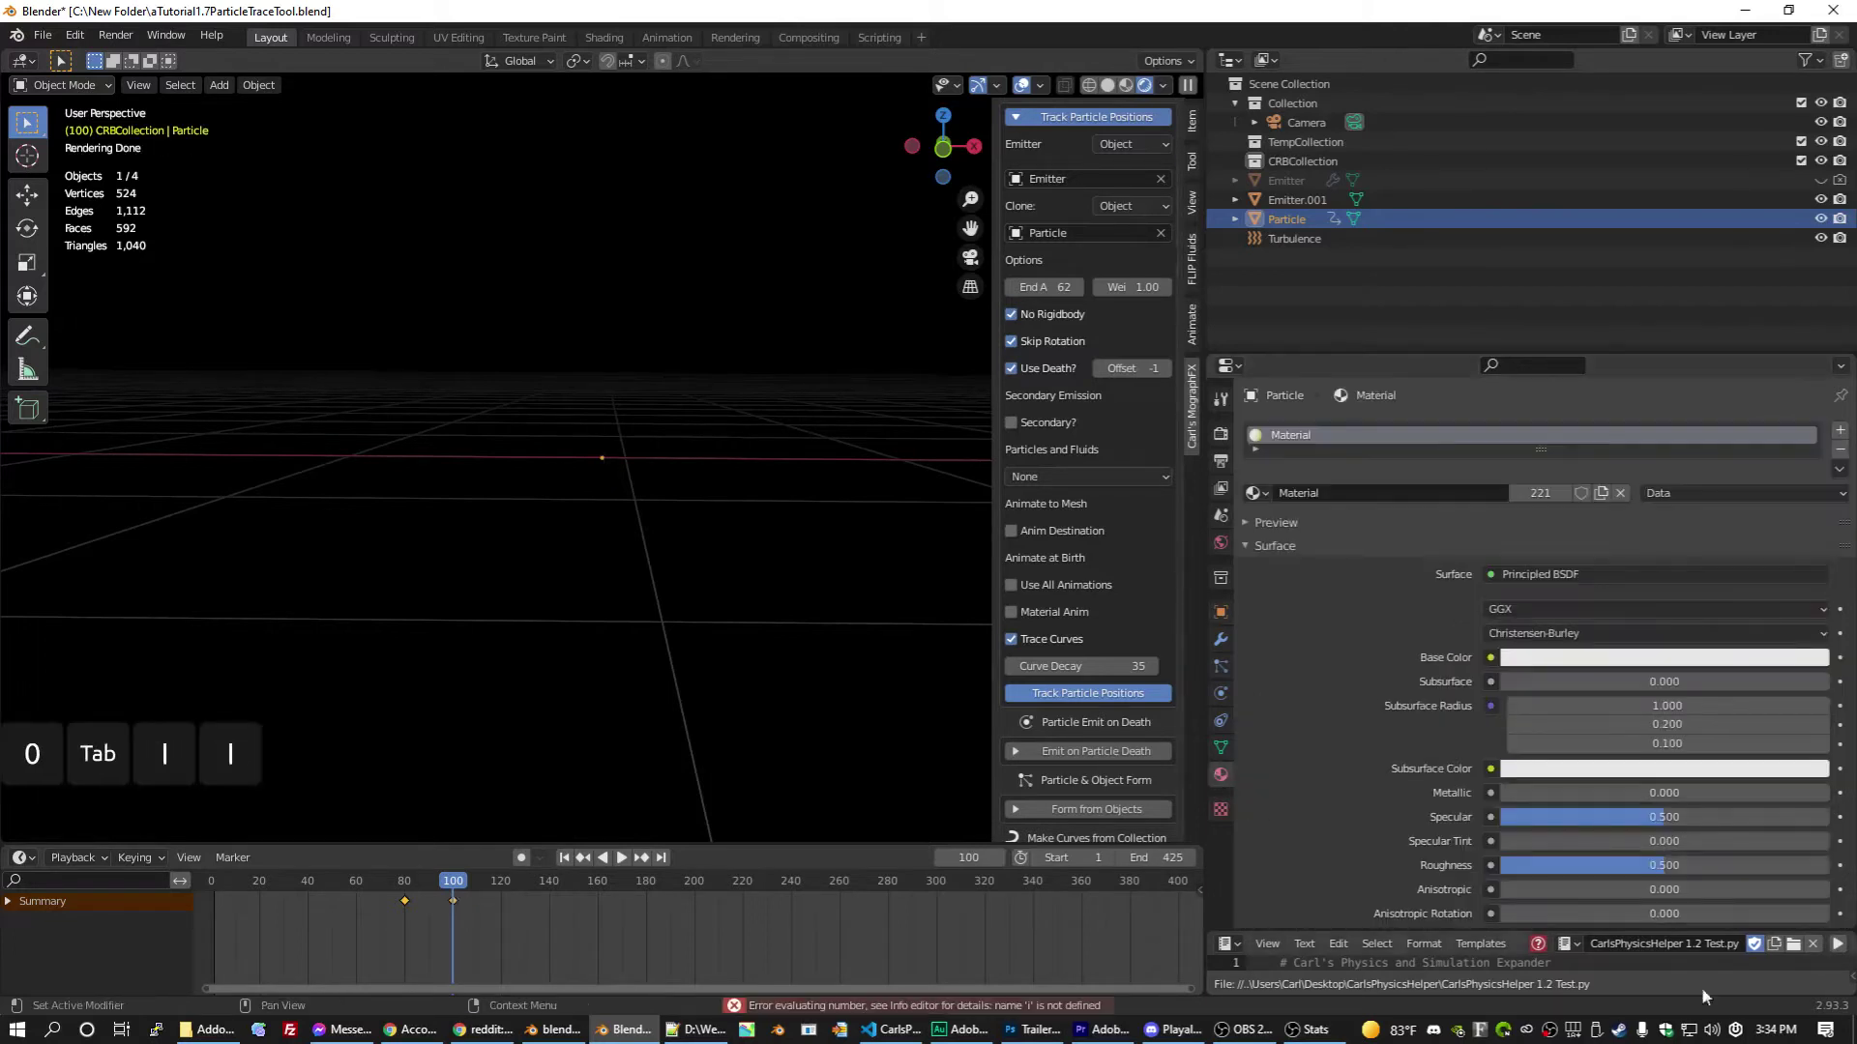
scroll(1360, 612, down, 6)
scroll(1361, 612, down, 4)
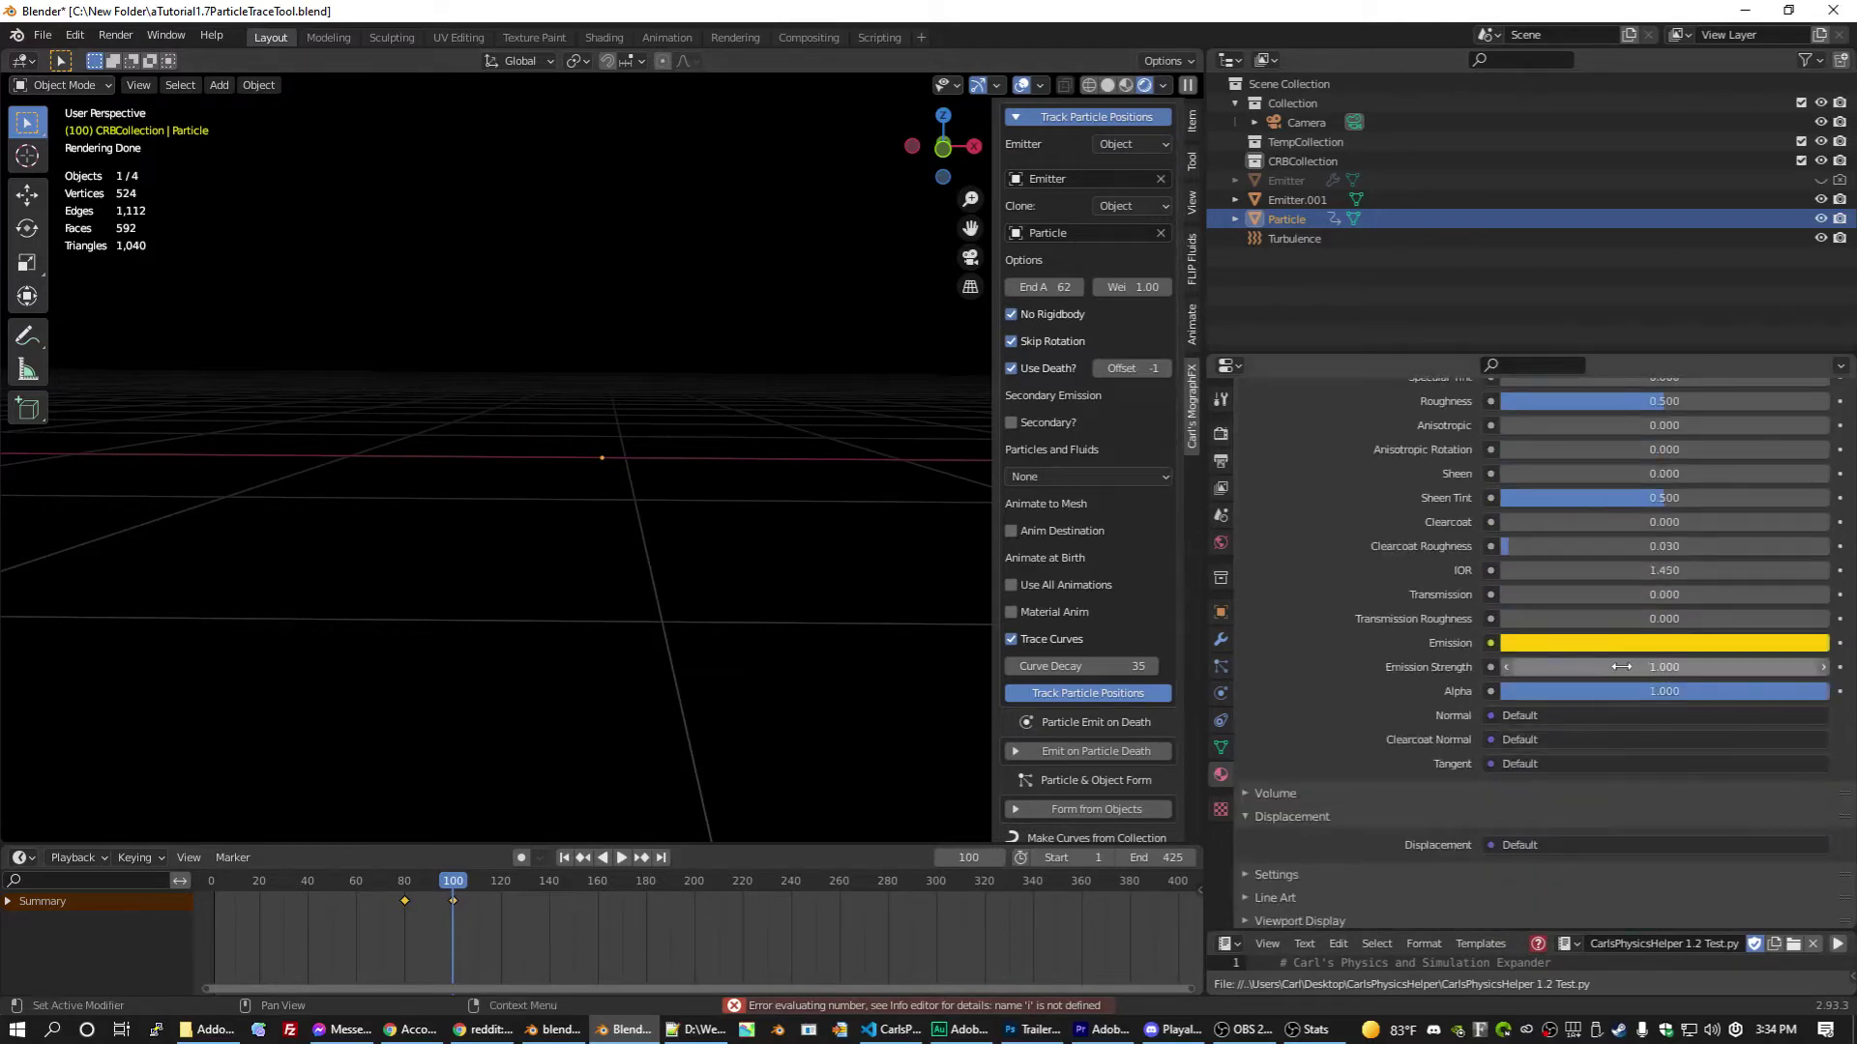
click(1220, 542)
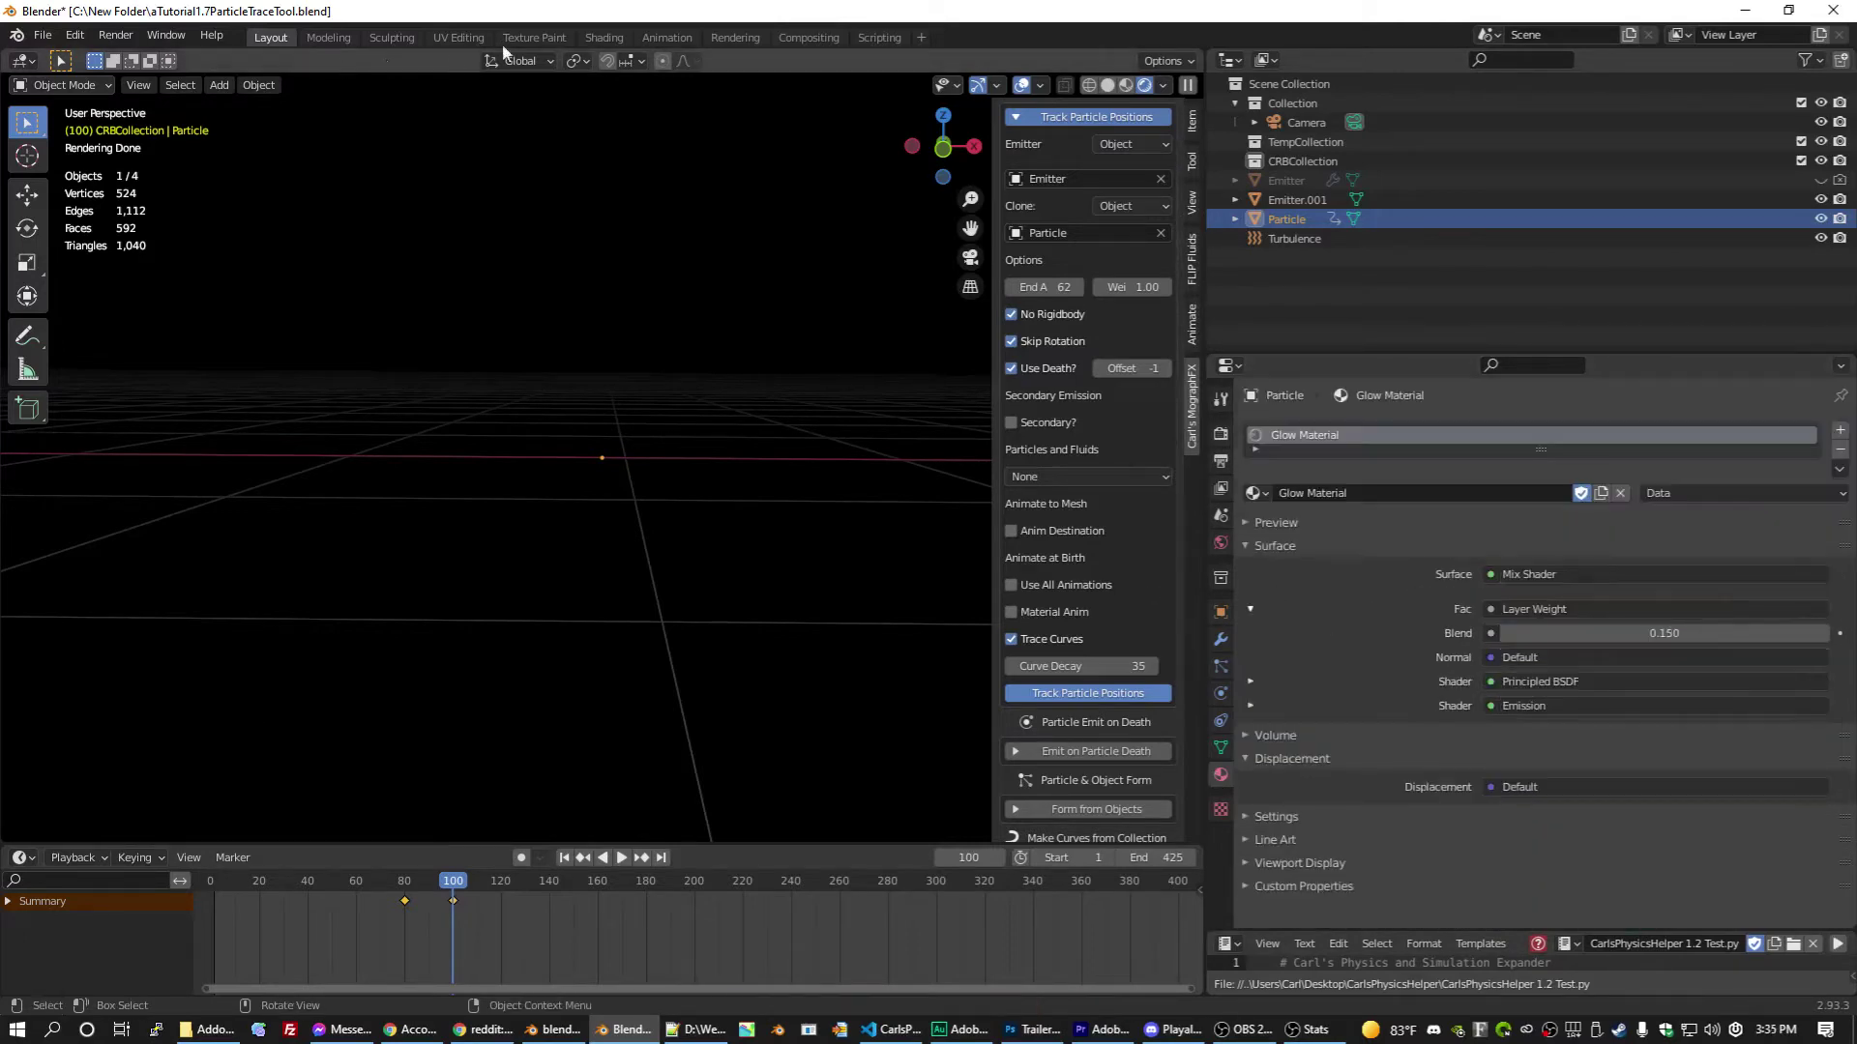
click(603, 37)
Step: Spread the Principled BSDF, Layer Weight, Emission and Mix Shader nodes apart
scroll(900, 727, up, 5)
scroll(904, 727, down, 4)
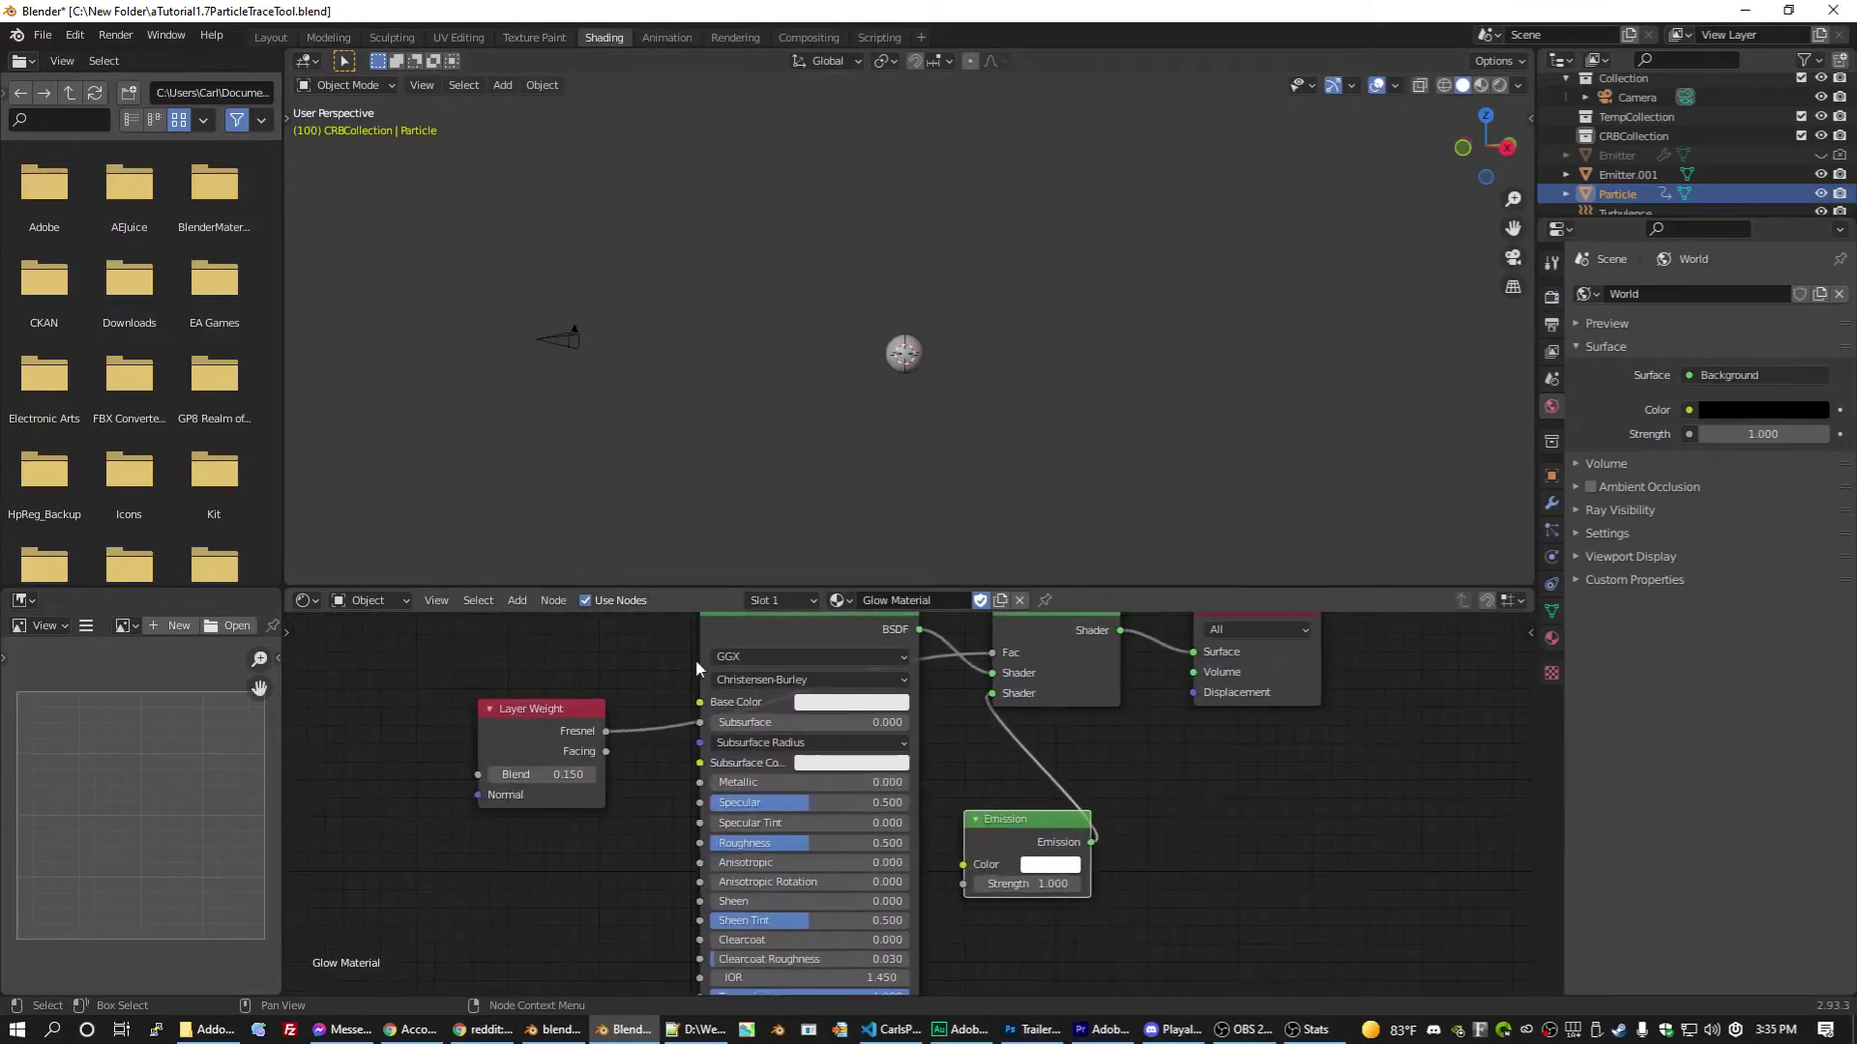
drag(824, 686, 459, 667)
drag(648, 754, 810, 643)
scroll(810, 643, up, 3)
middle_drag(1037, 776, 1058, 844)
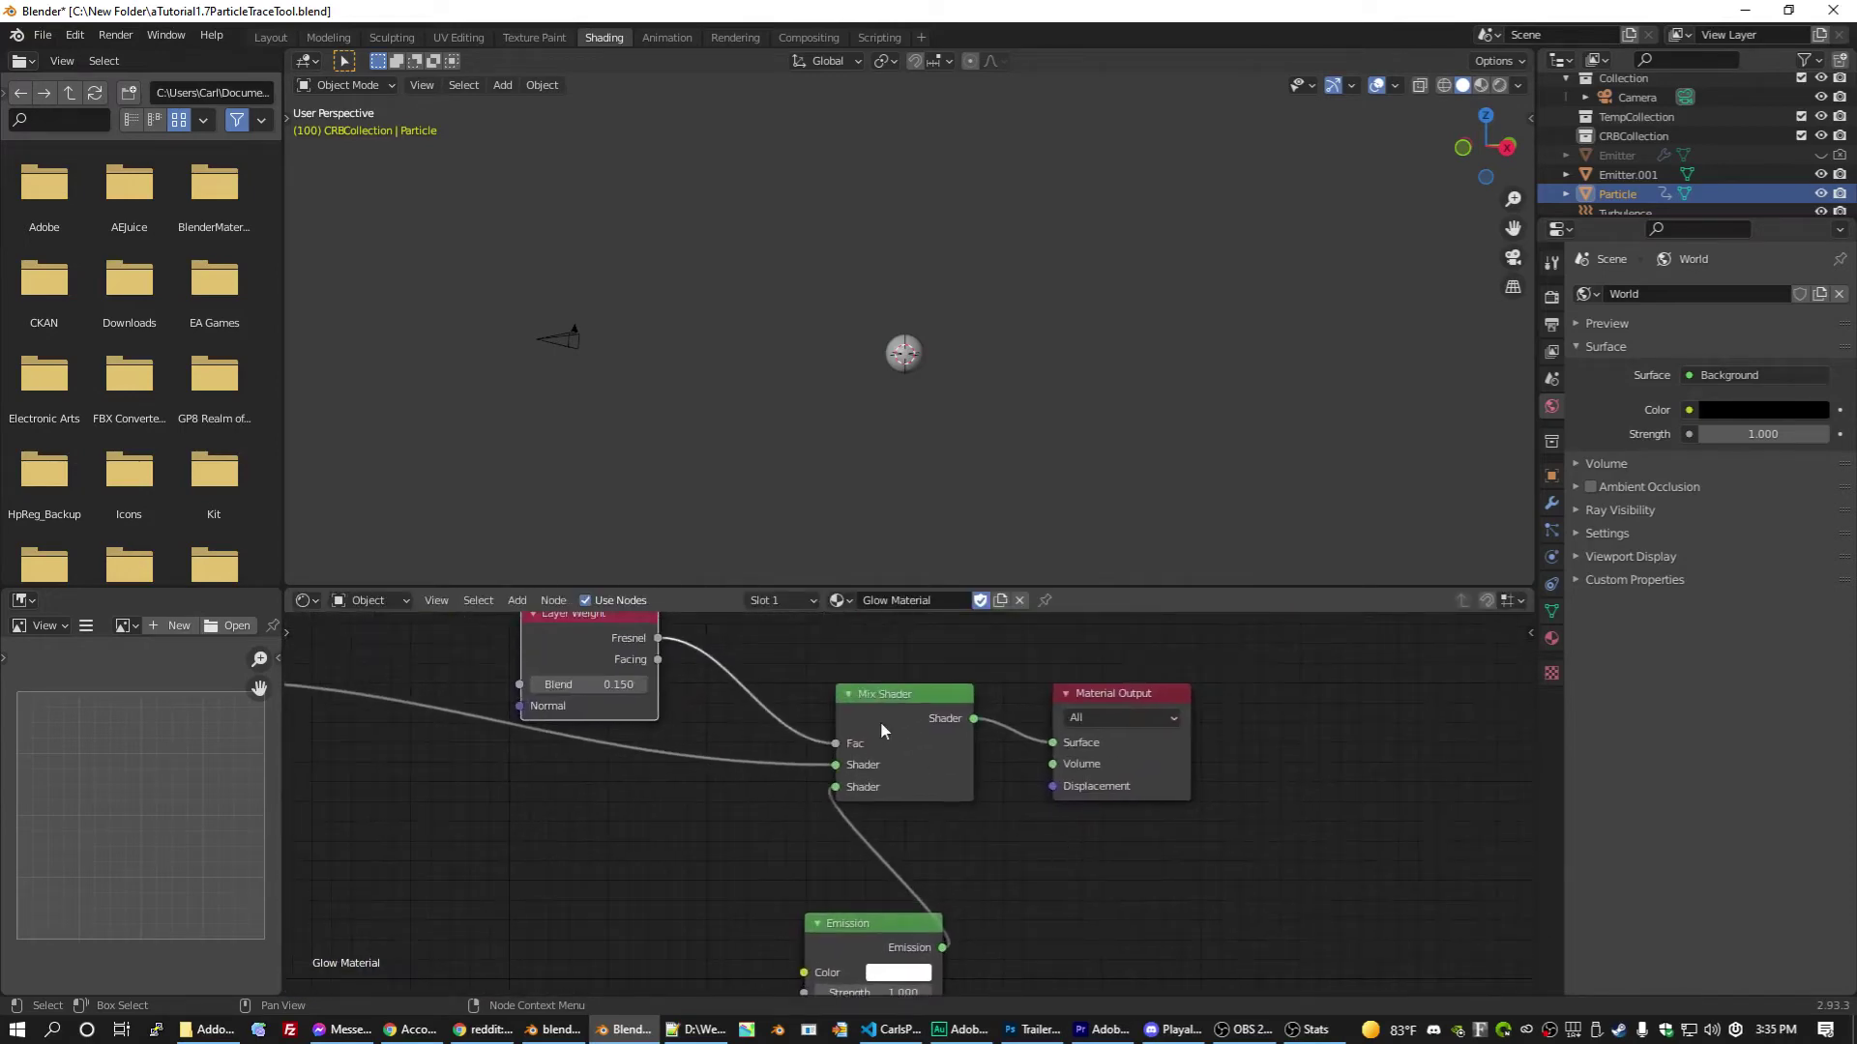
scroll(1146, 871, down, 5)
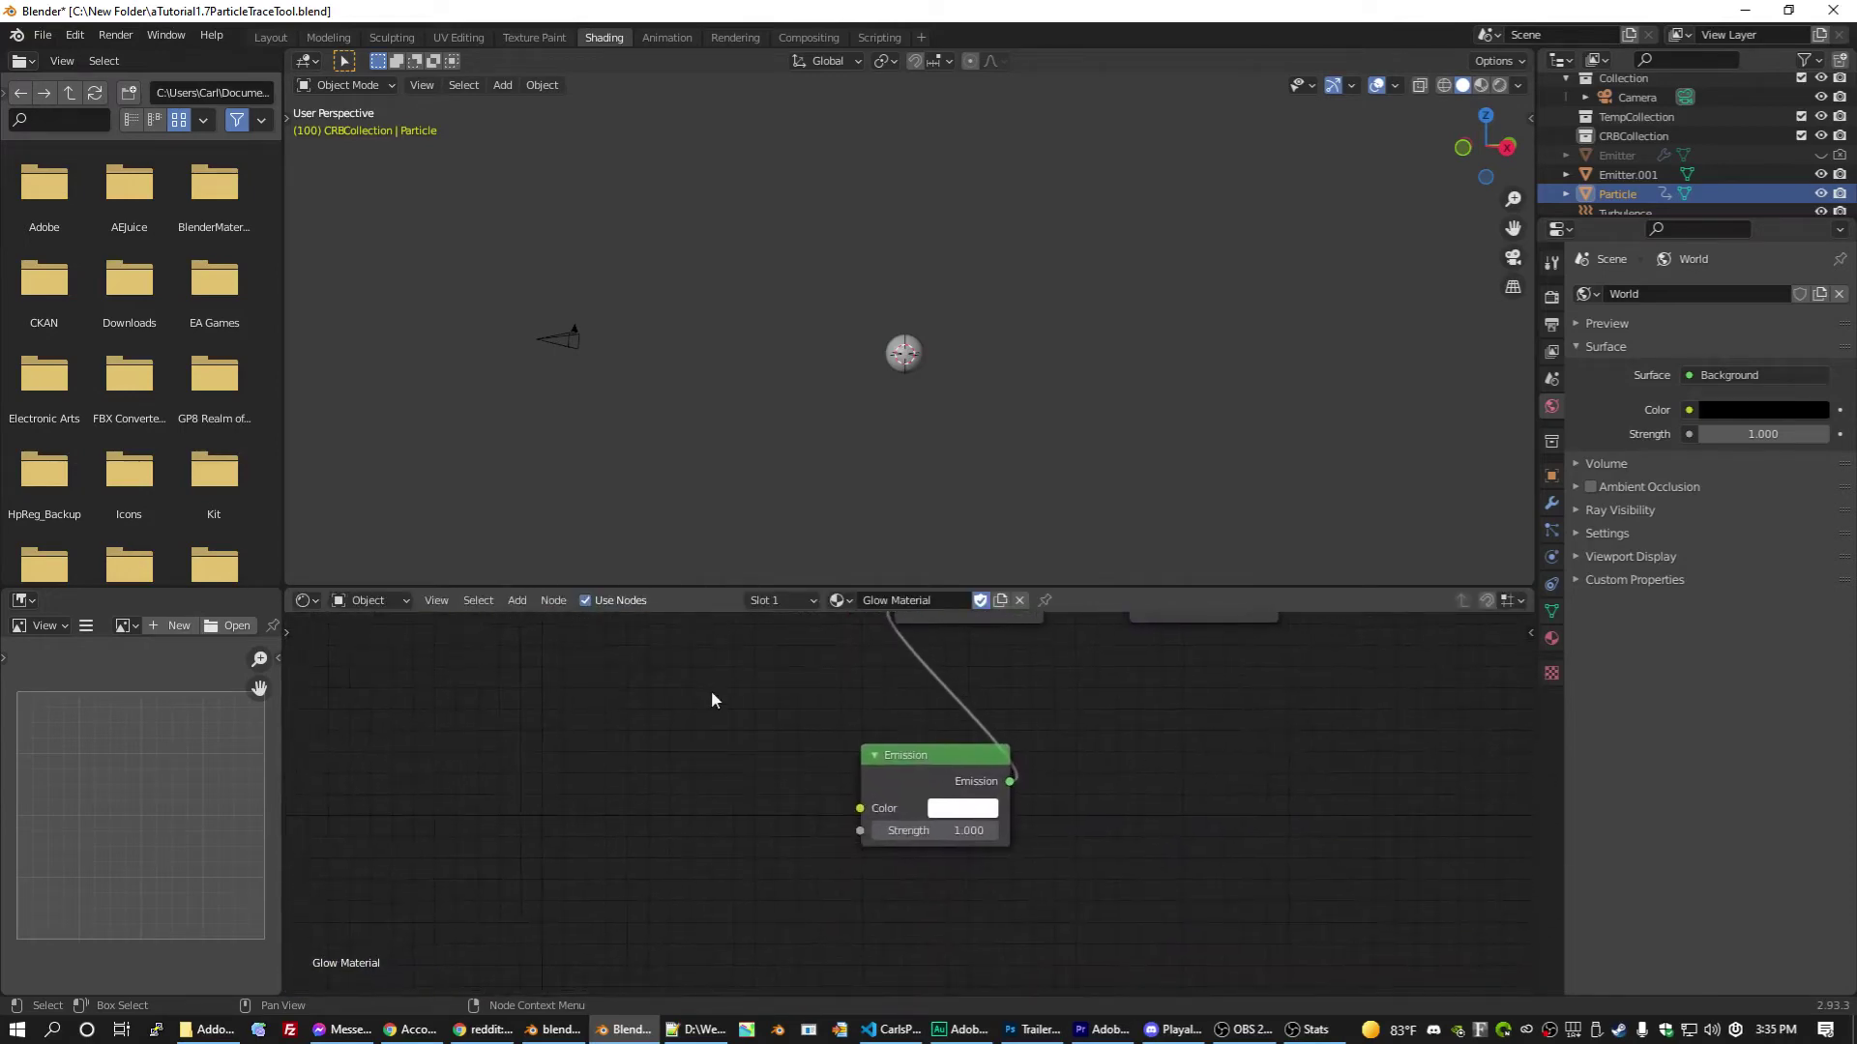
middle_drag(716, 668, 855, 885)
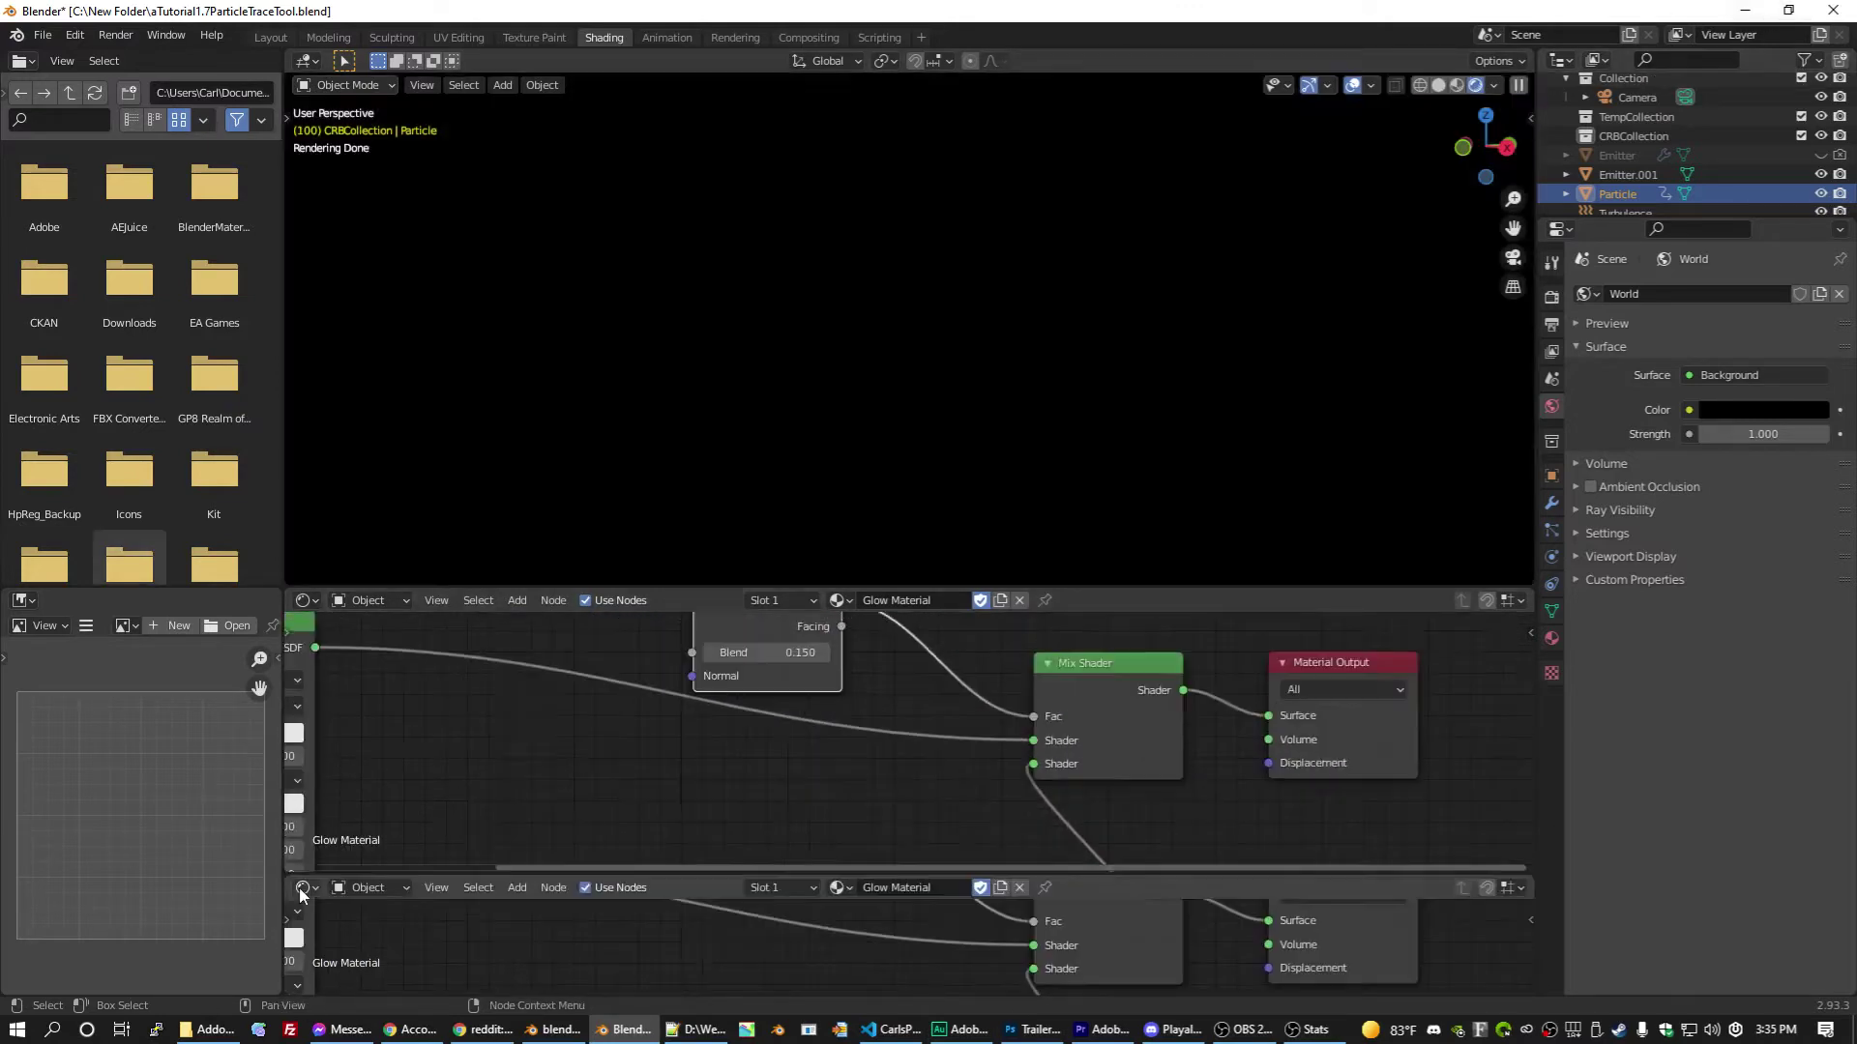
Step: Turn the area below the shader nodes into a Timeline
click(302, 887)
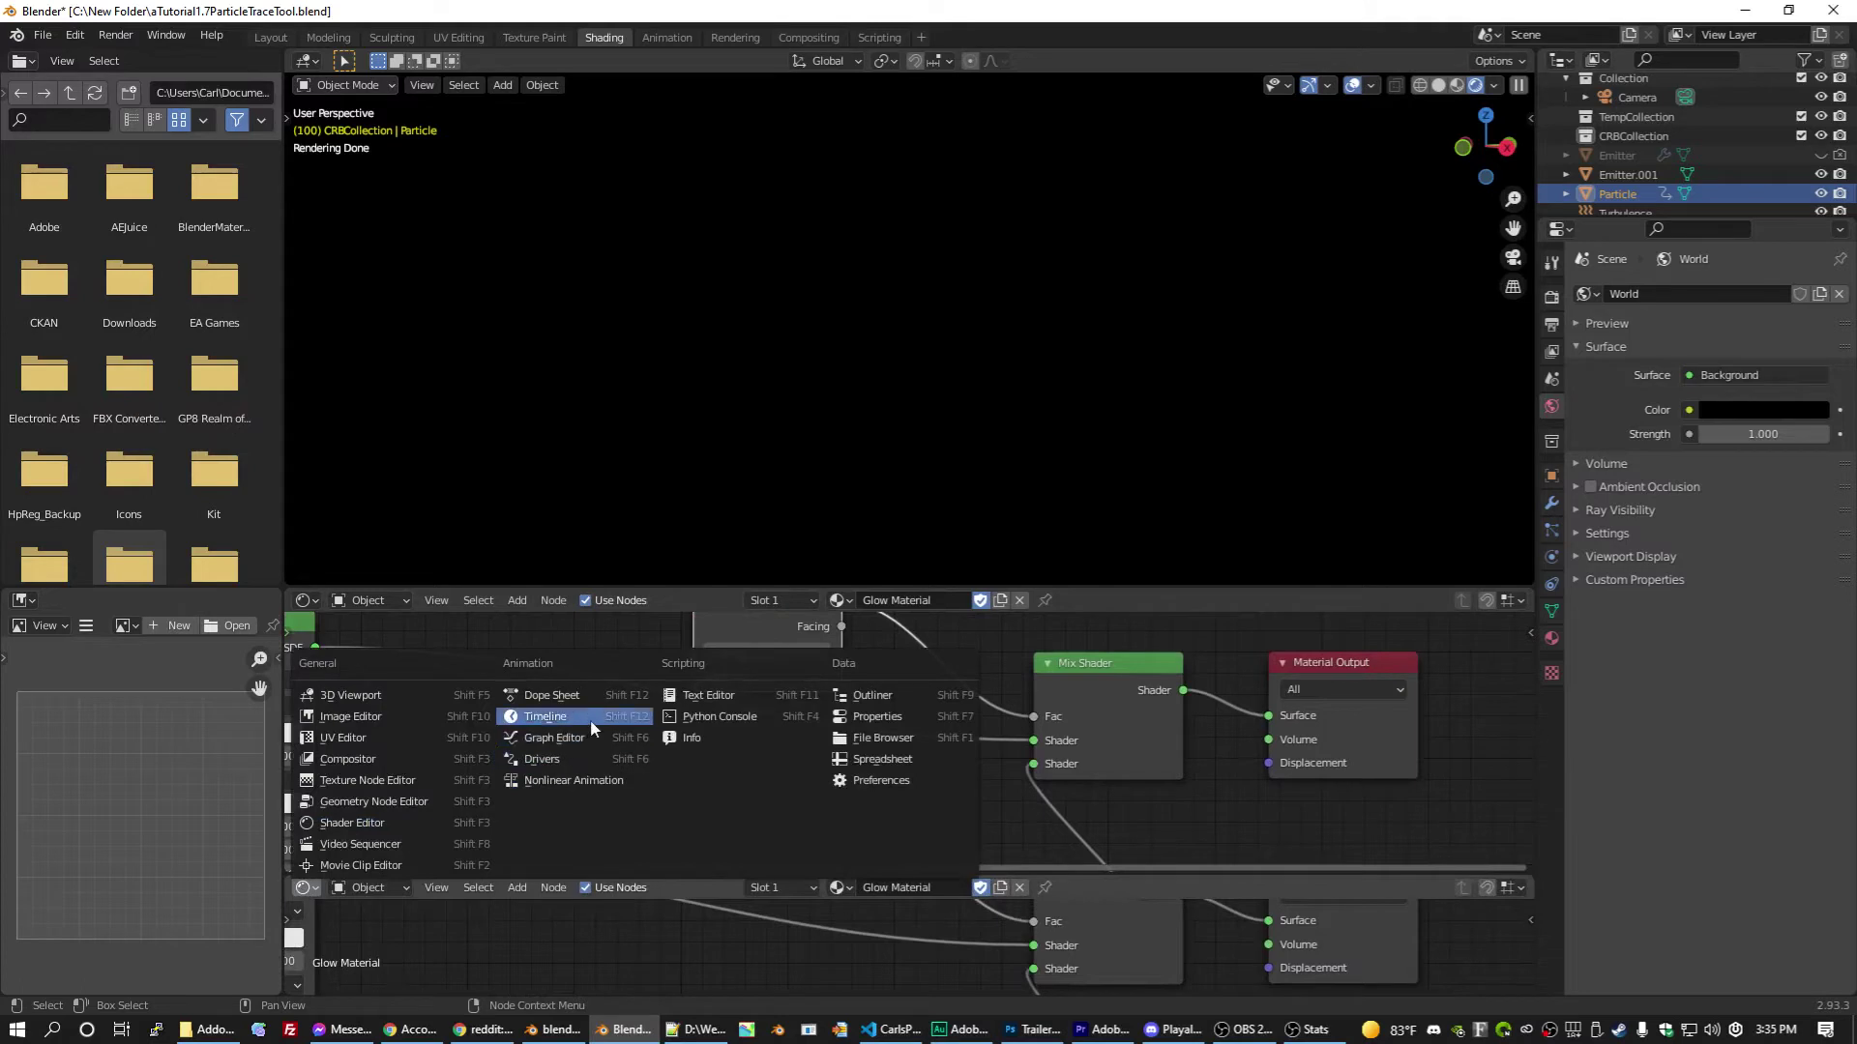
click(544, 717)
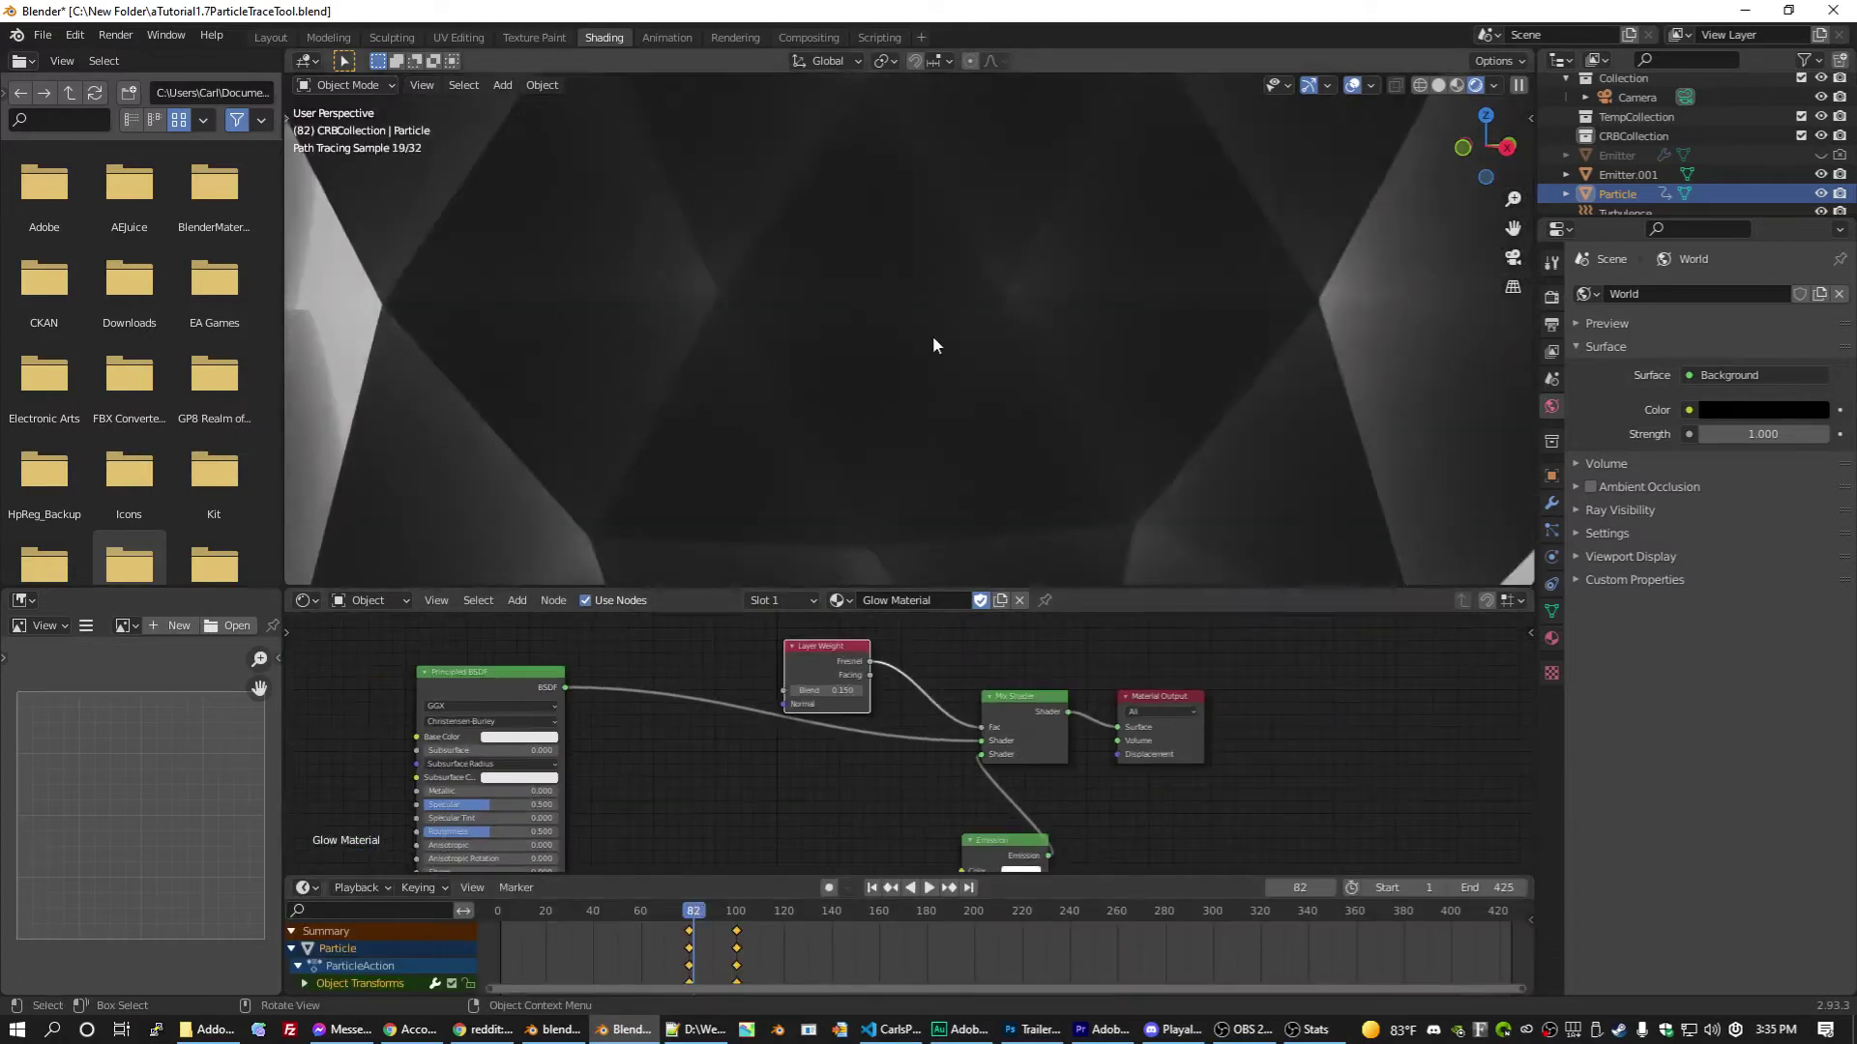
scroll(933, 334, down, 5)
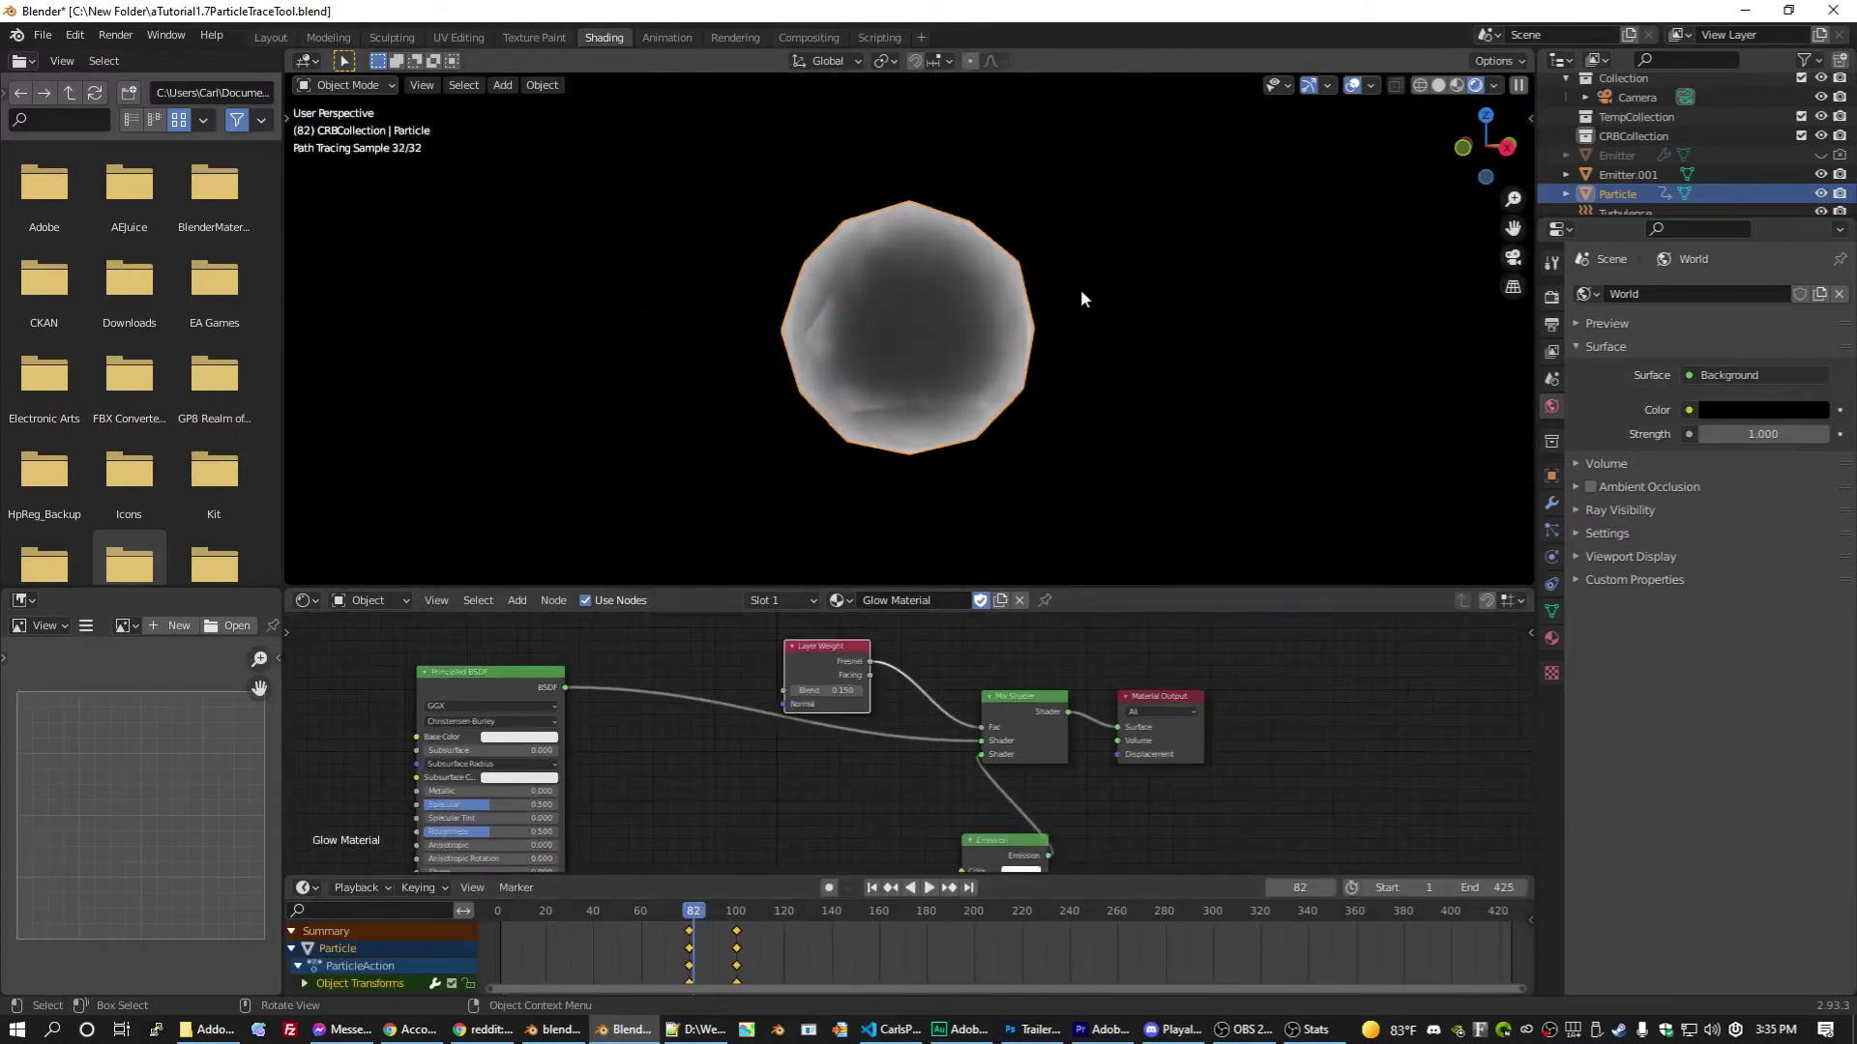
scroll(851, 721, up, 2)
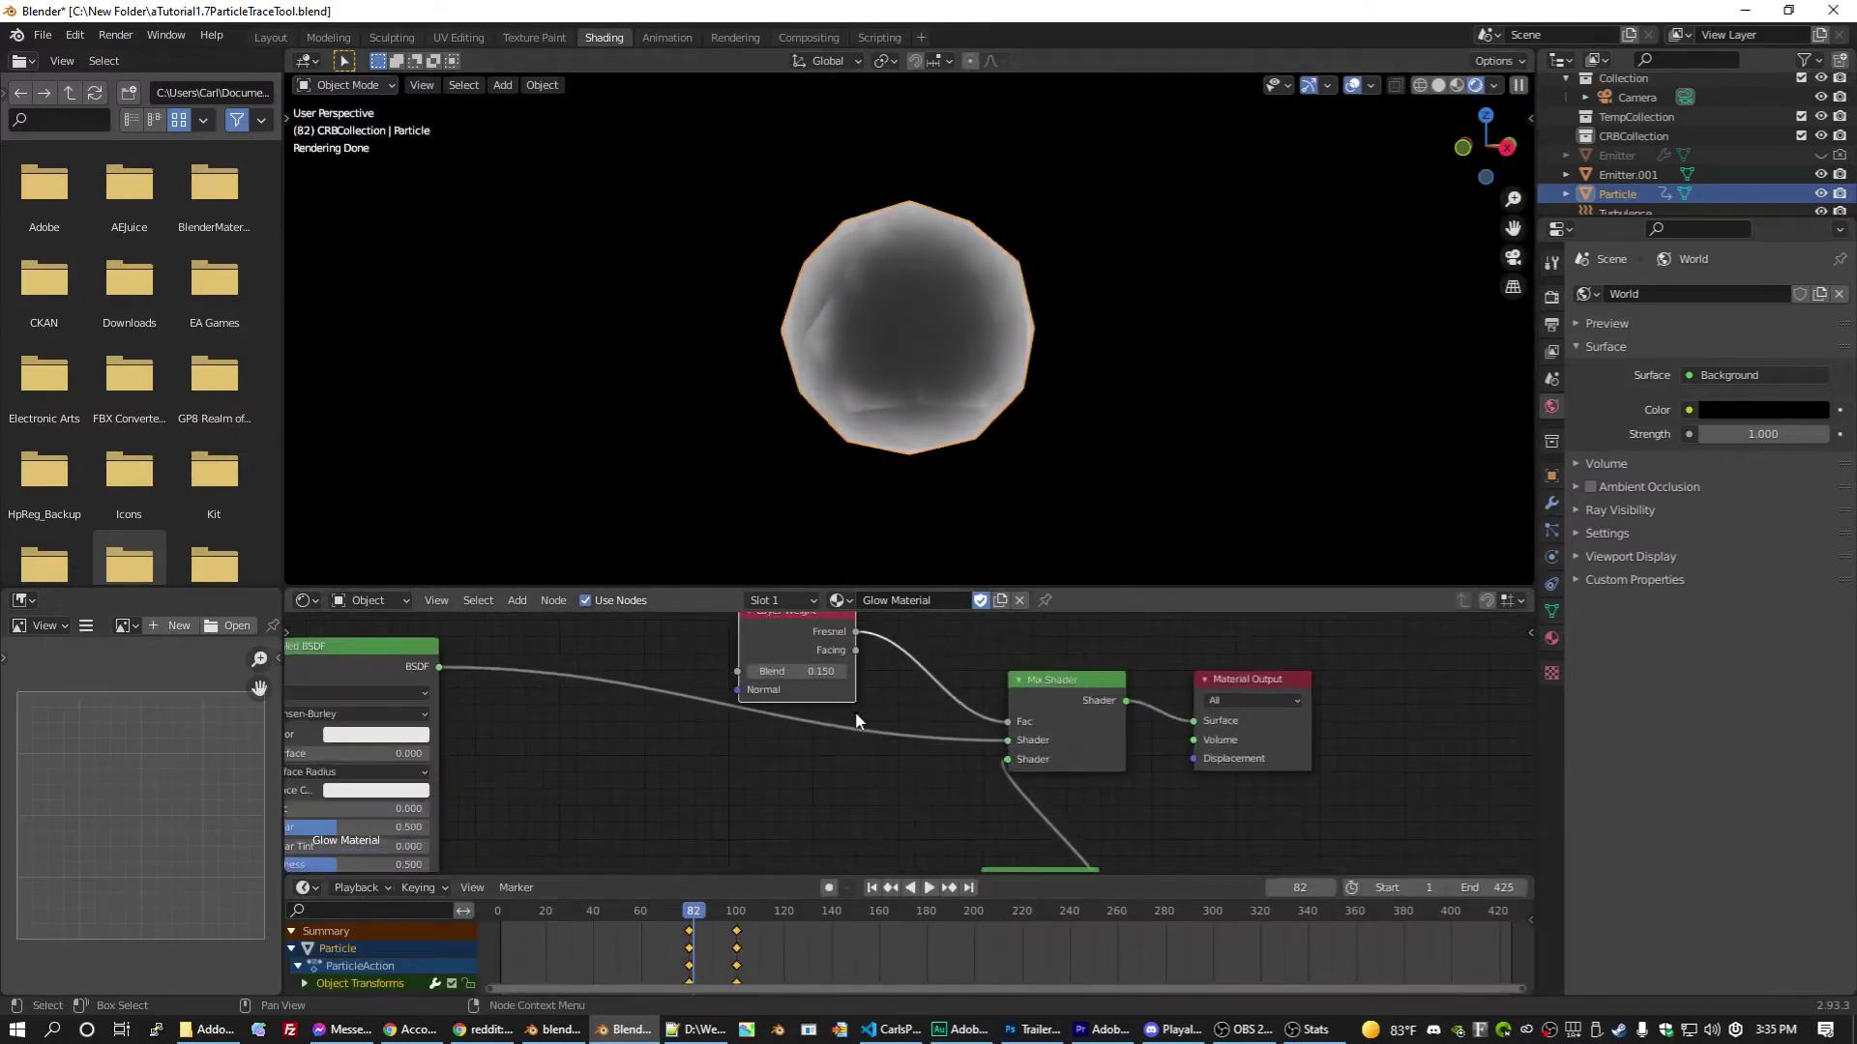
Step: Lower the Layer Weight Blend to 0.030
shift+drag(820, 671, 831, 671)
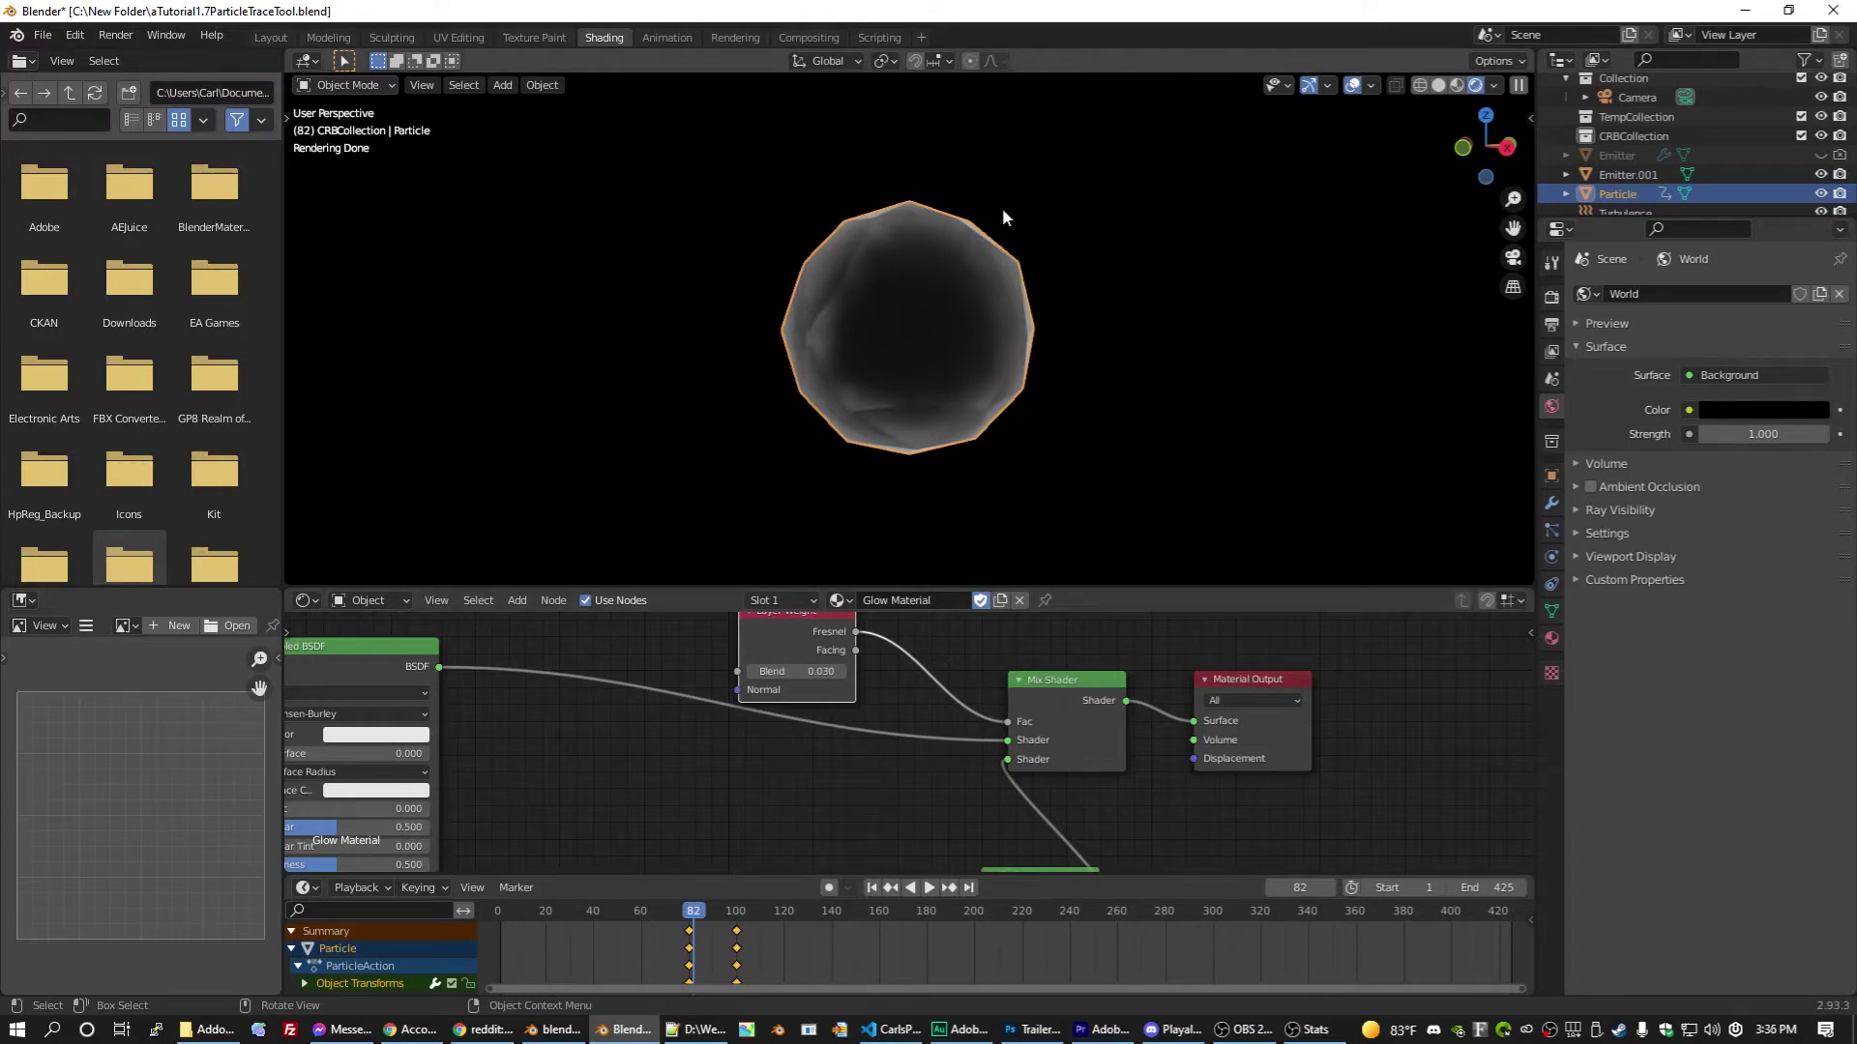
scroll(884, 758, up, 1)
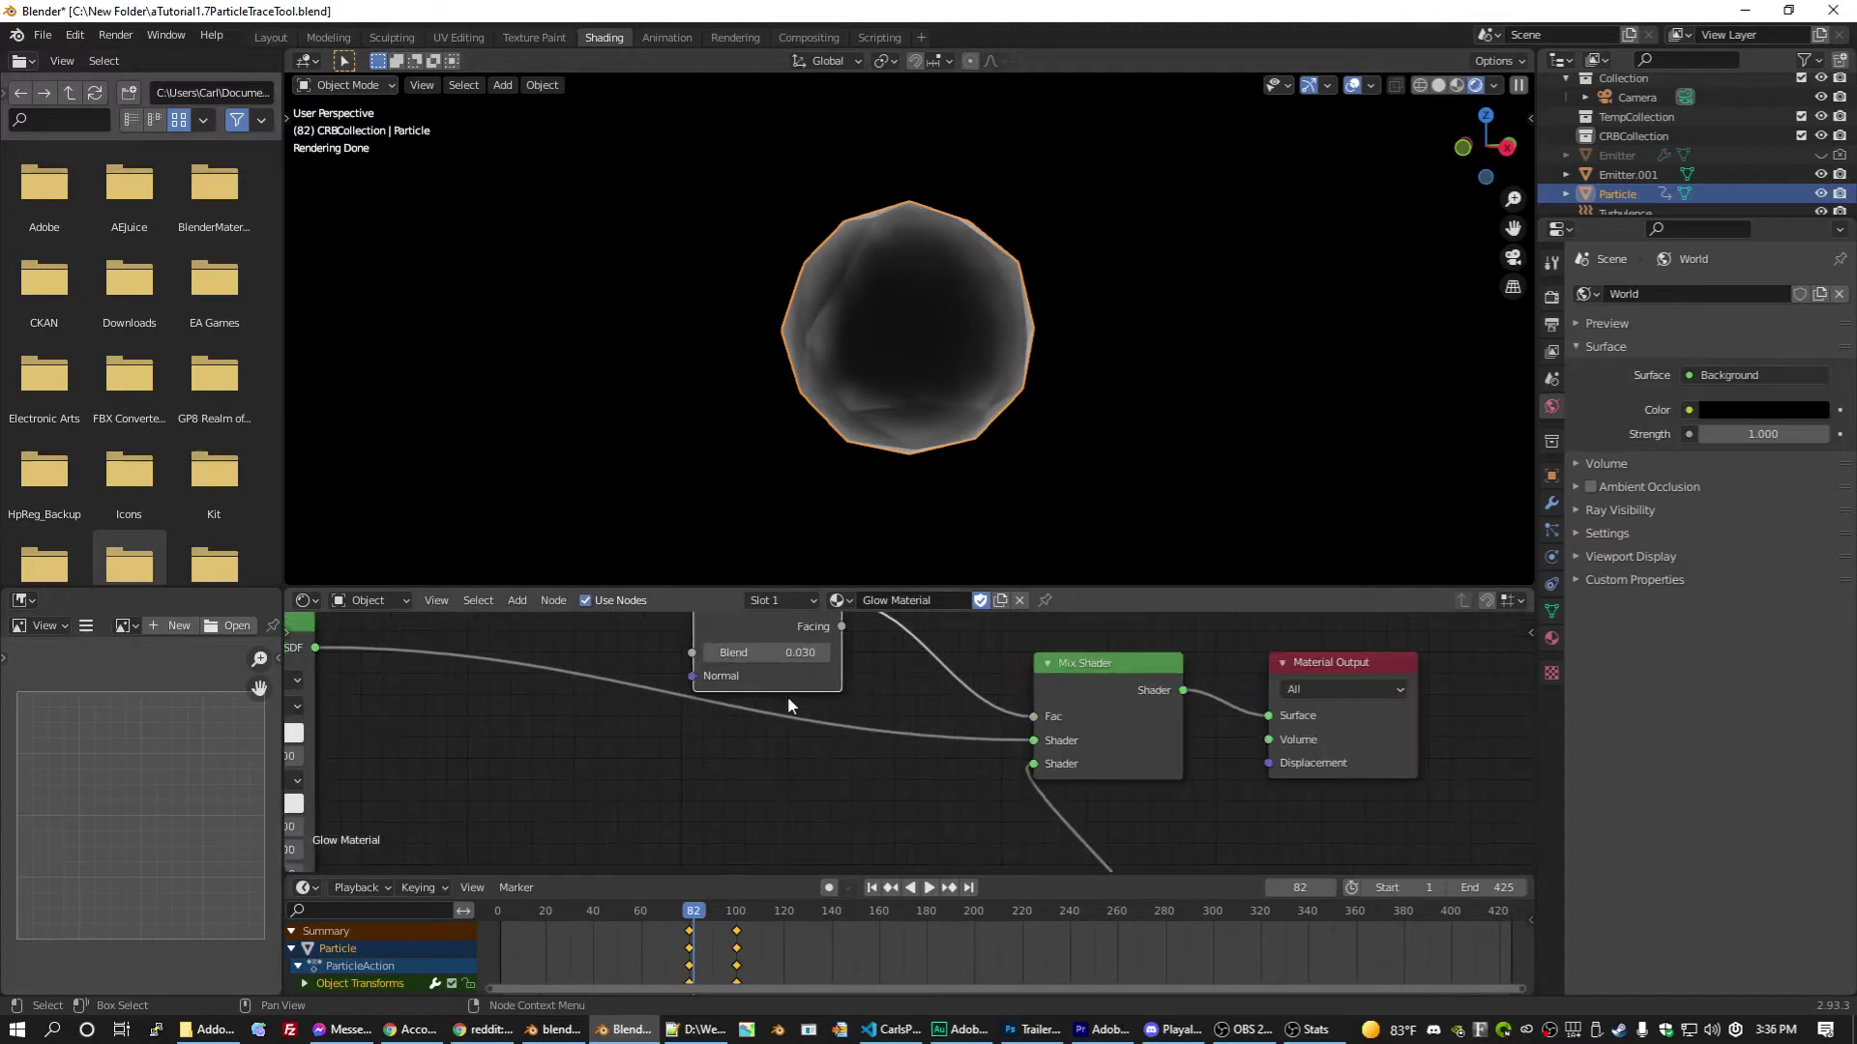
scroll(791, 653, down, 2)
shift+scroll(950, 695, down, 3)
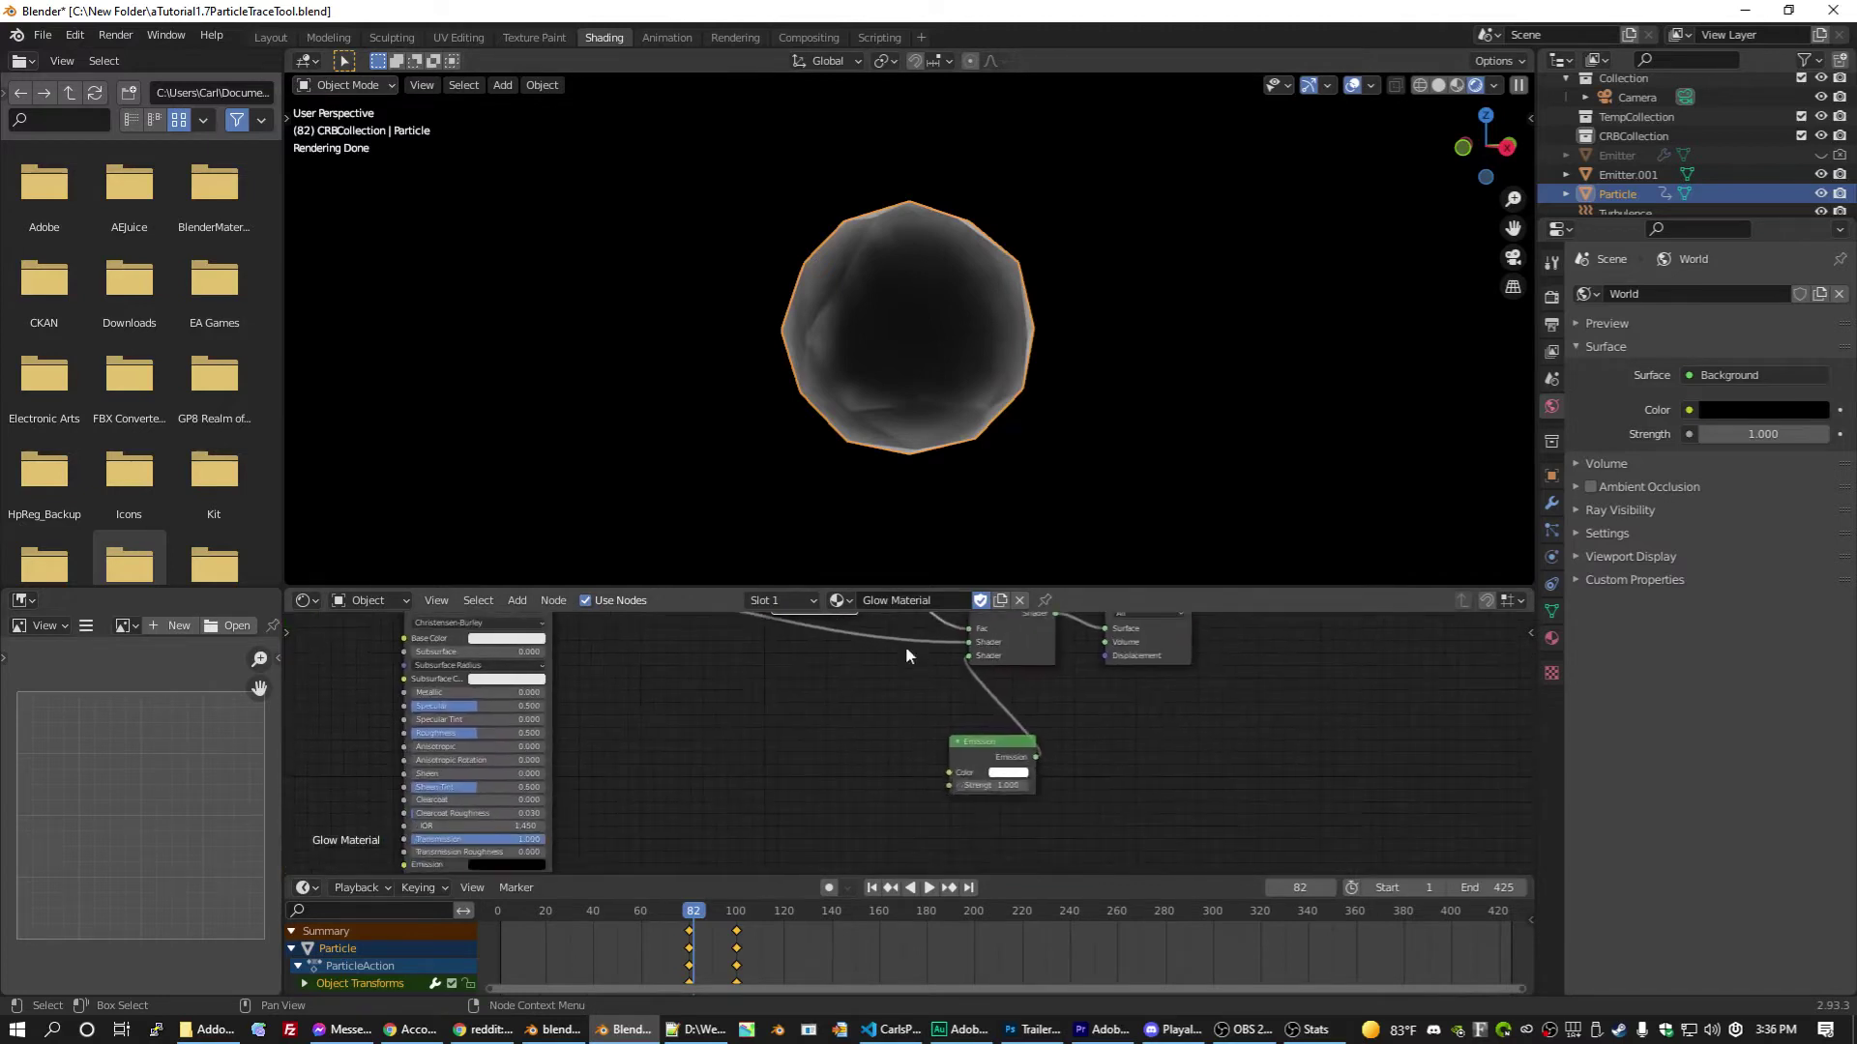
Step: Raise the Emission Strength to 4.5
drag(978, 784, 1103, 783)
scroll(851, 734, up, 2)
shift+scroll(822, 730, up, 5)
ctrl+scroll(851, 731, up, 2)
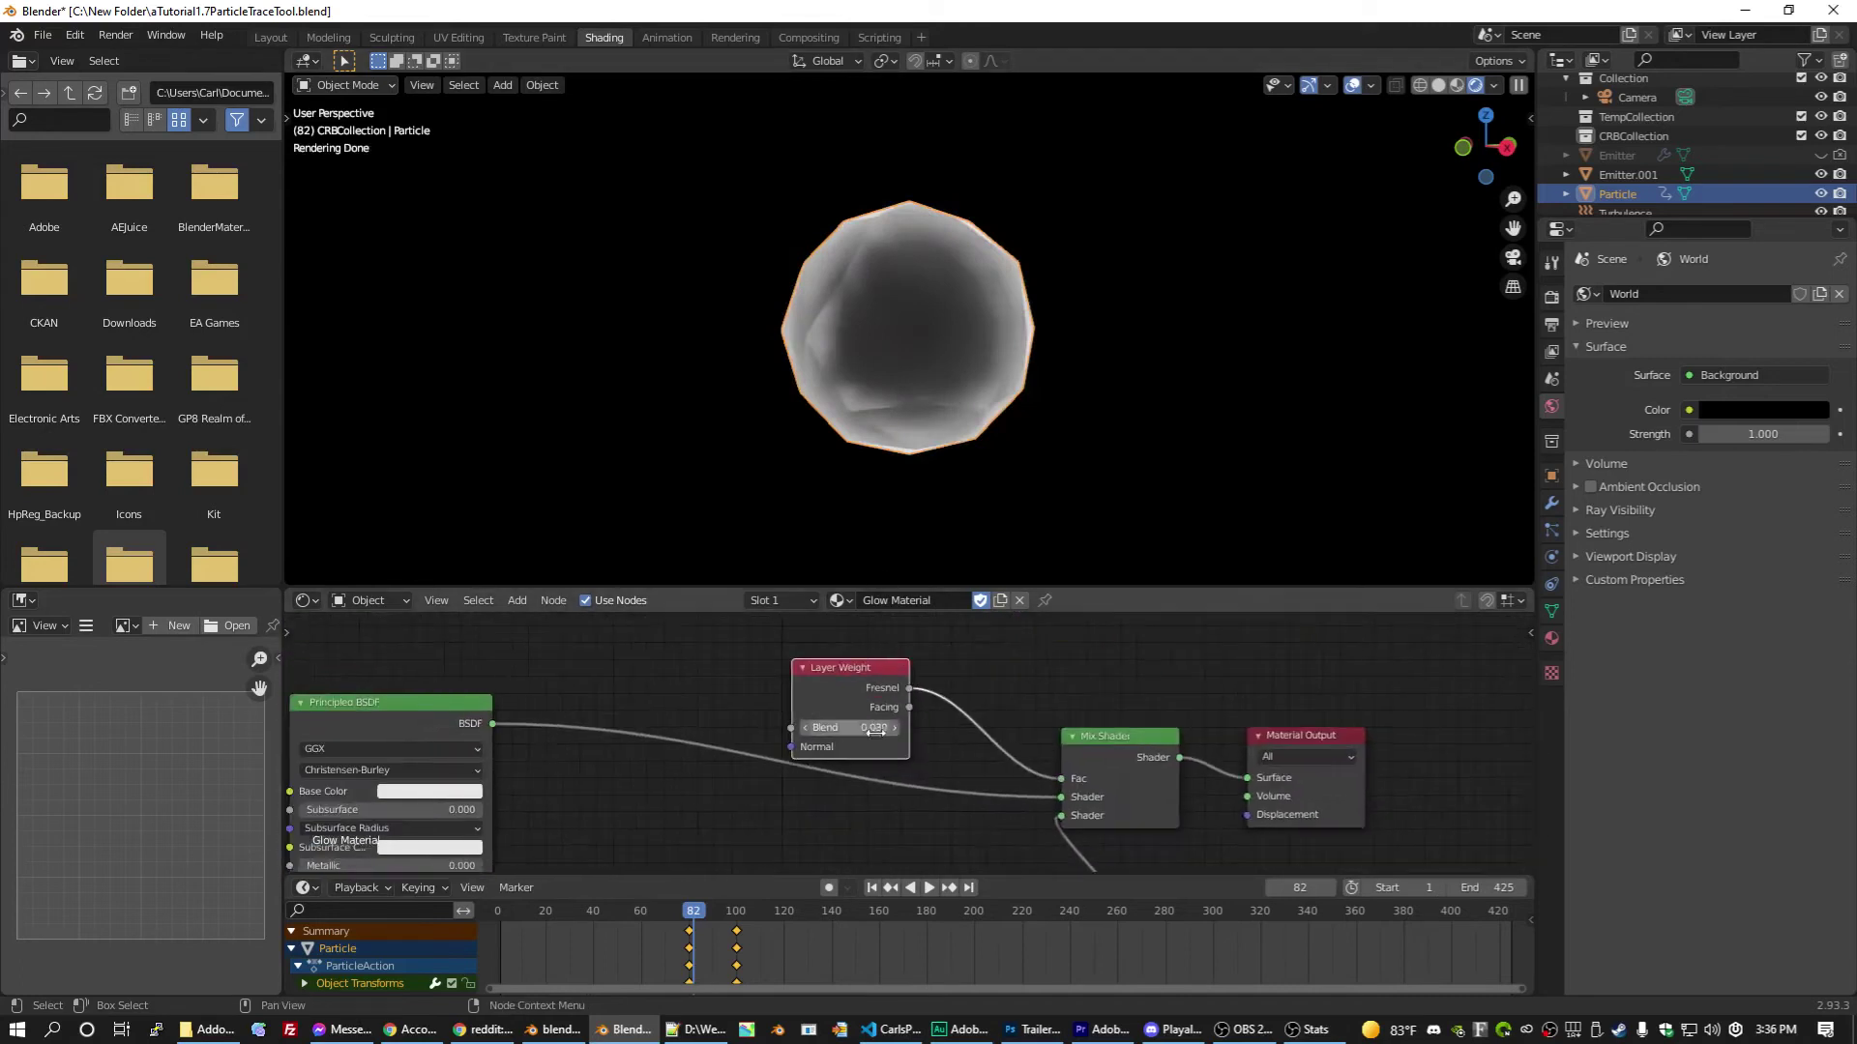
ctrl+scroll(1083, 759, up, 2)
shift+scroll(1074, 744, down, 5)
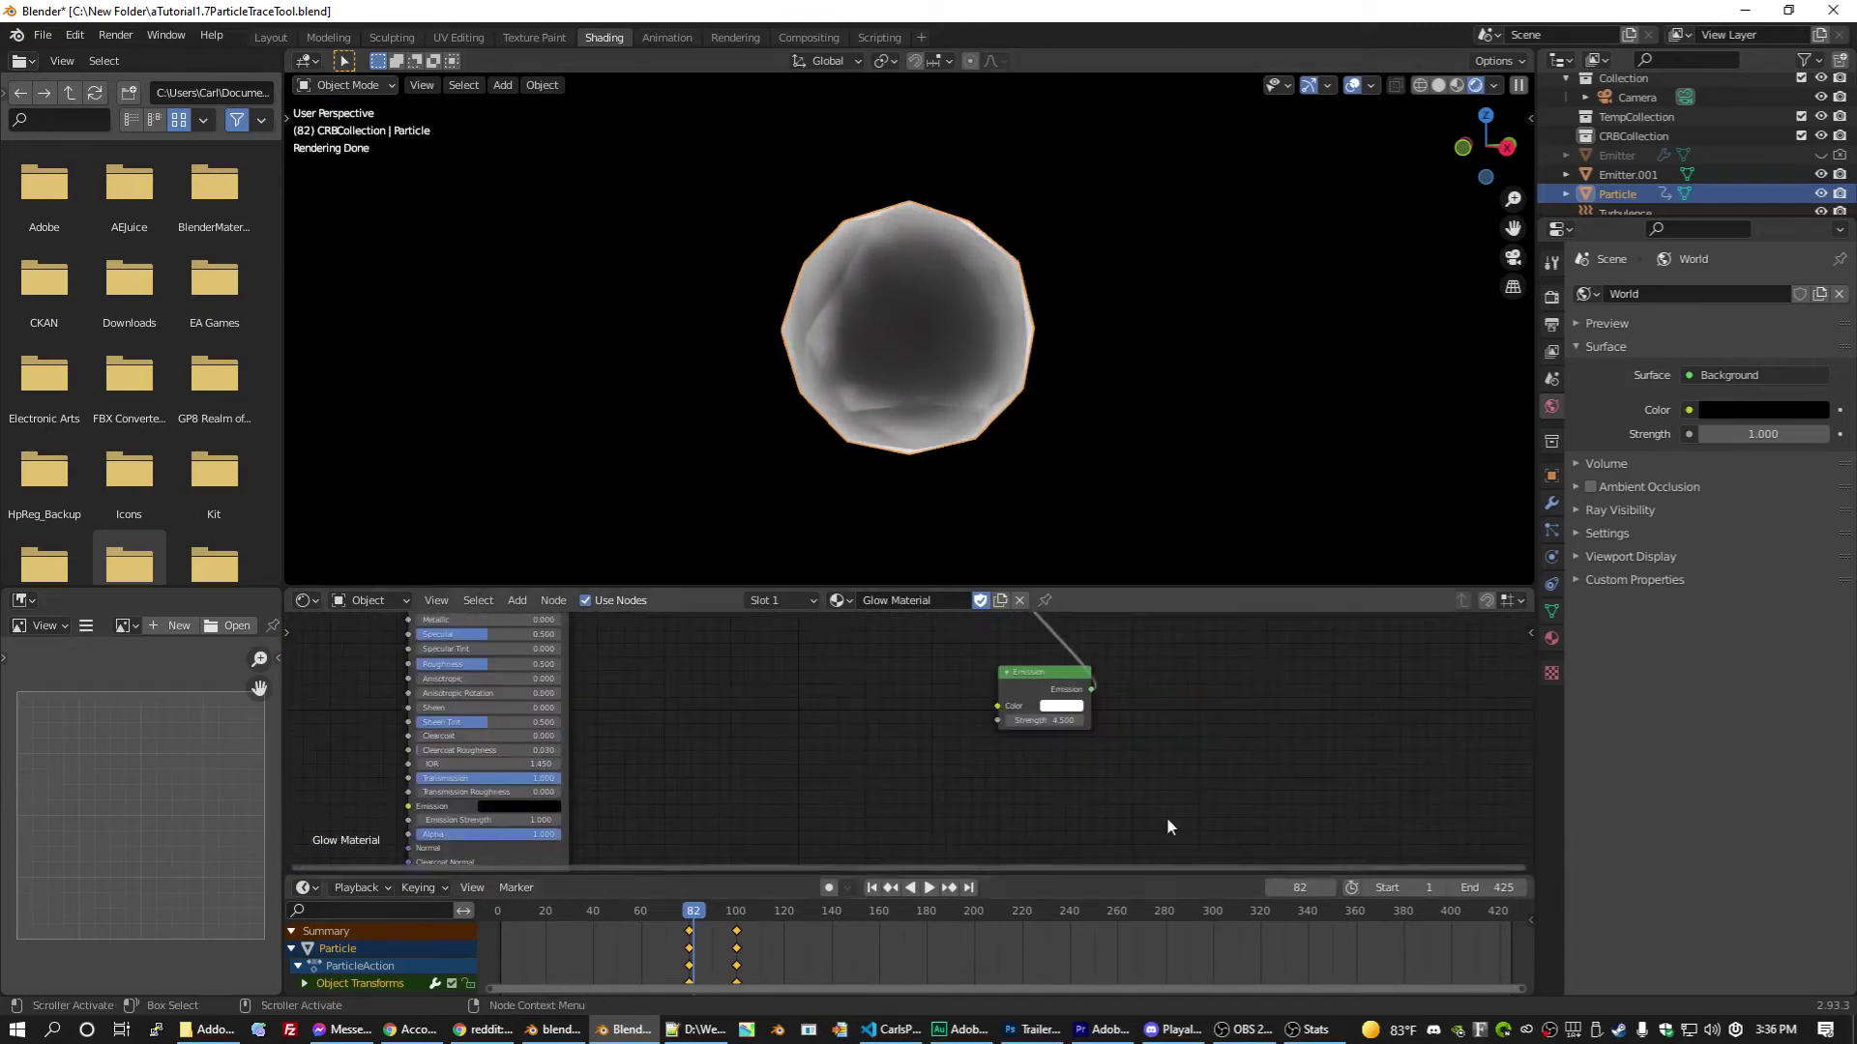
Step: Make the emission colour orange-yellow and keyframe Emission Strength 4.5 at frame 80
click(1062, 707)
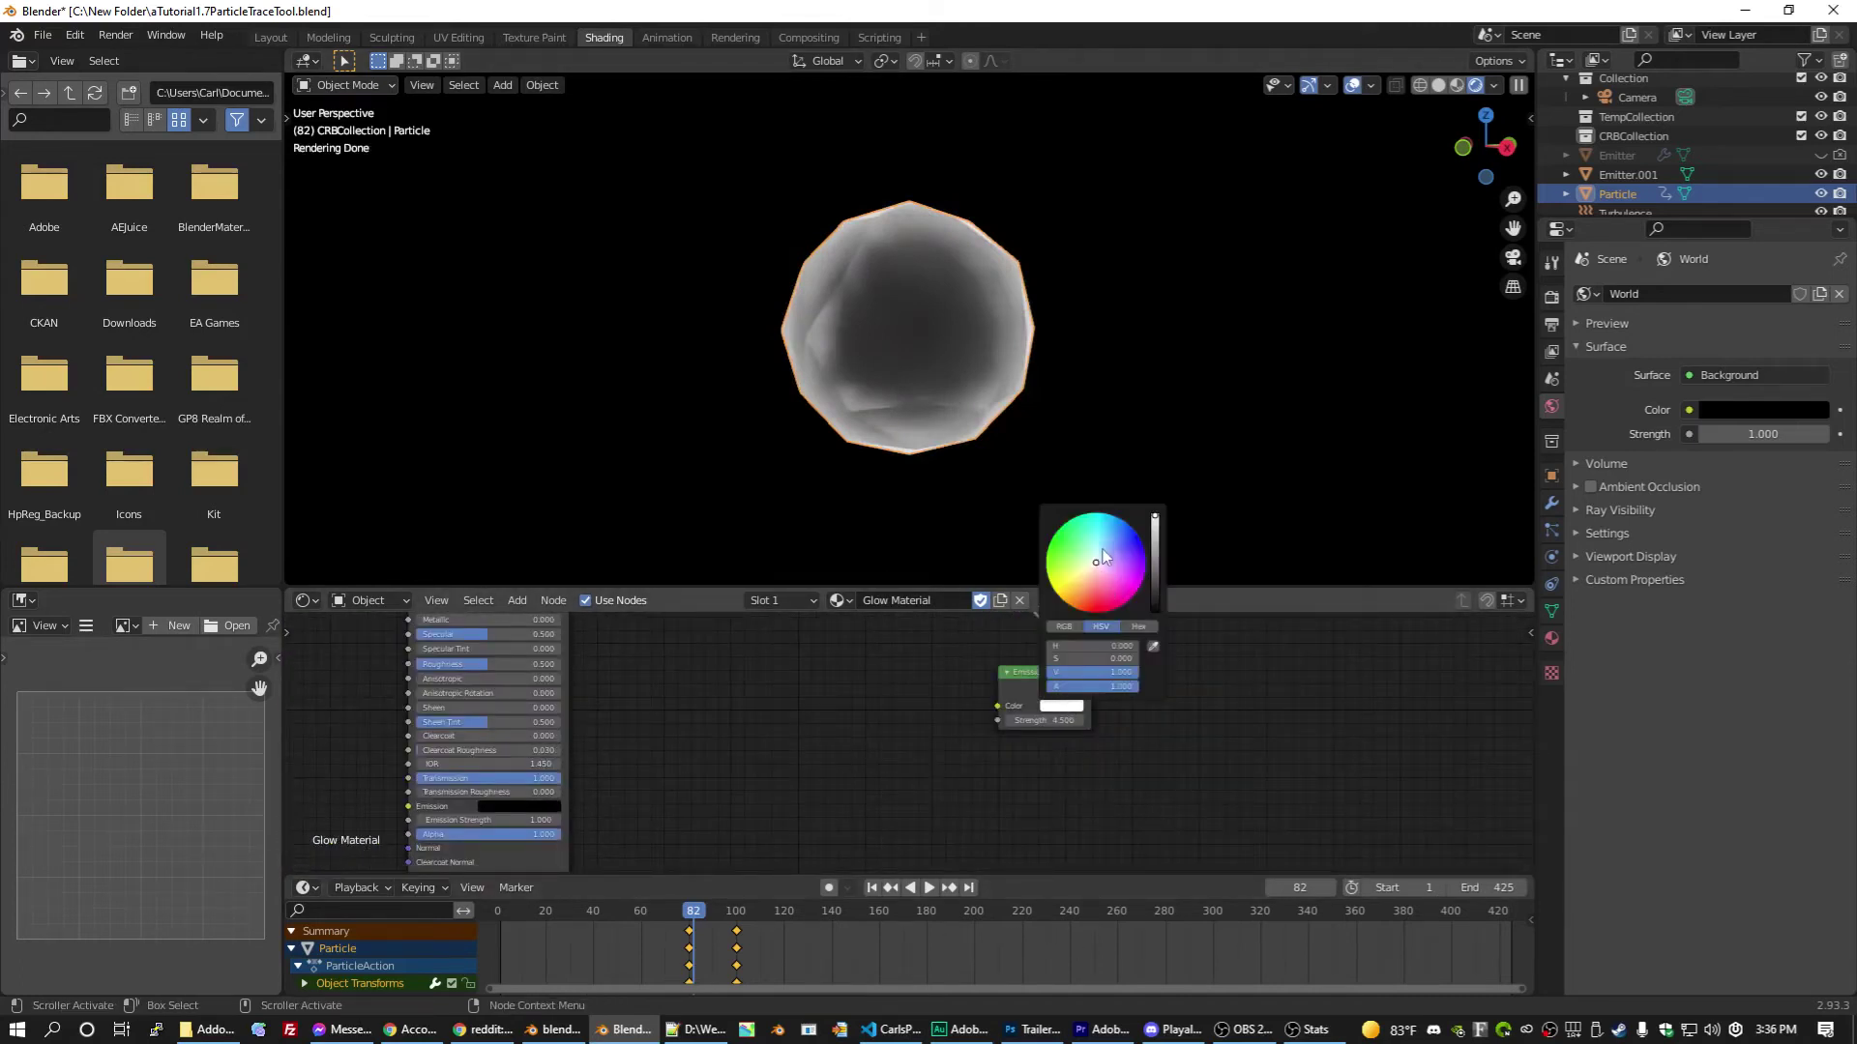
click(1062, 600)
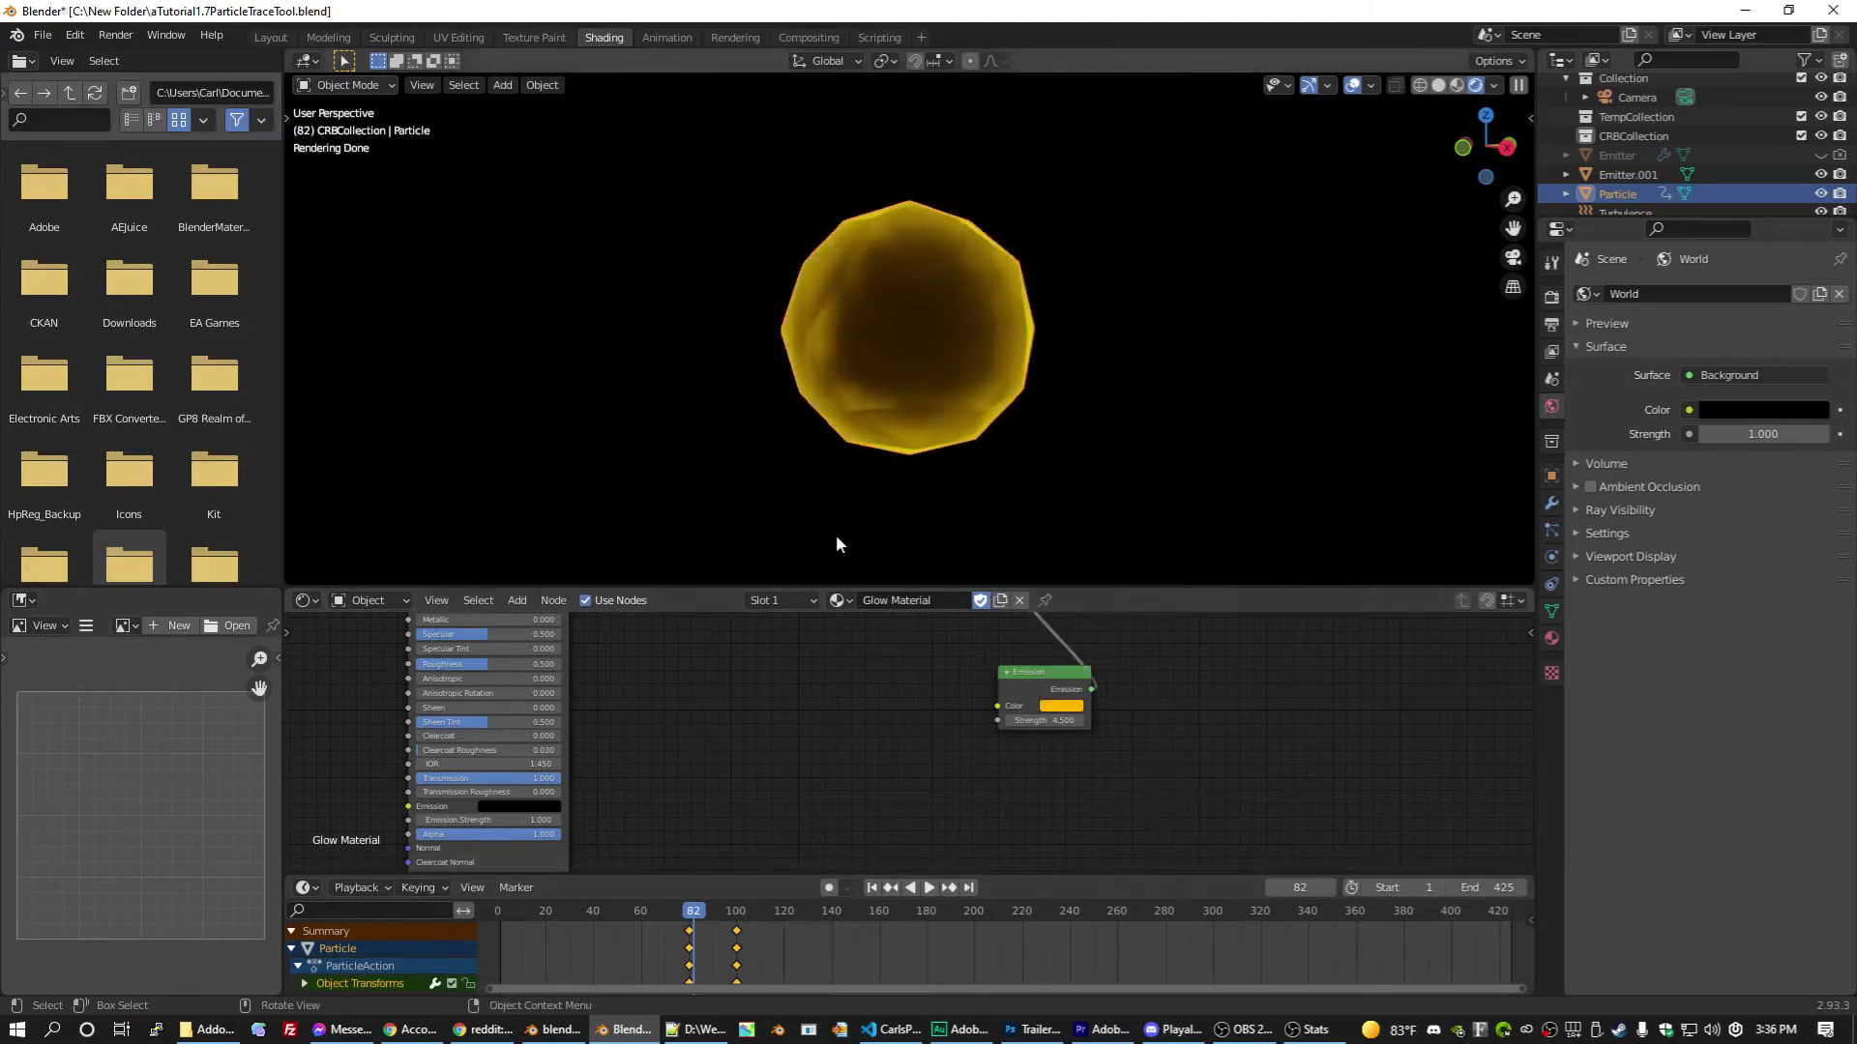
click(688, 911)
key(space)
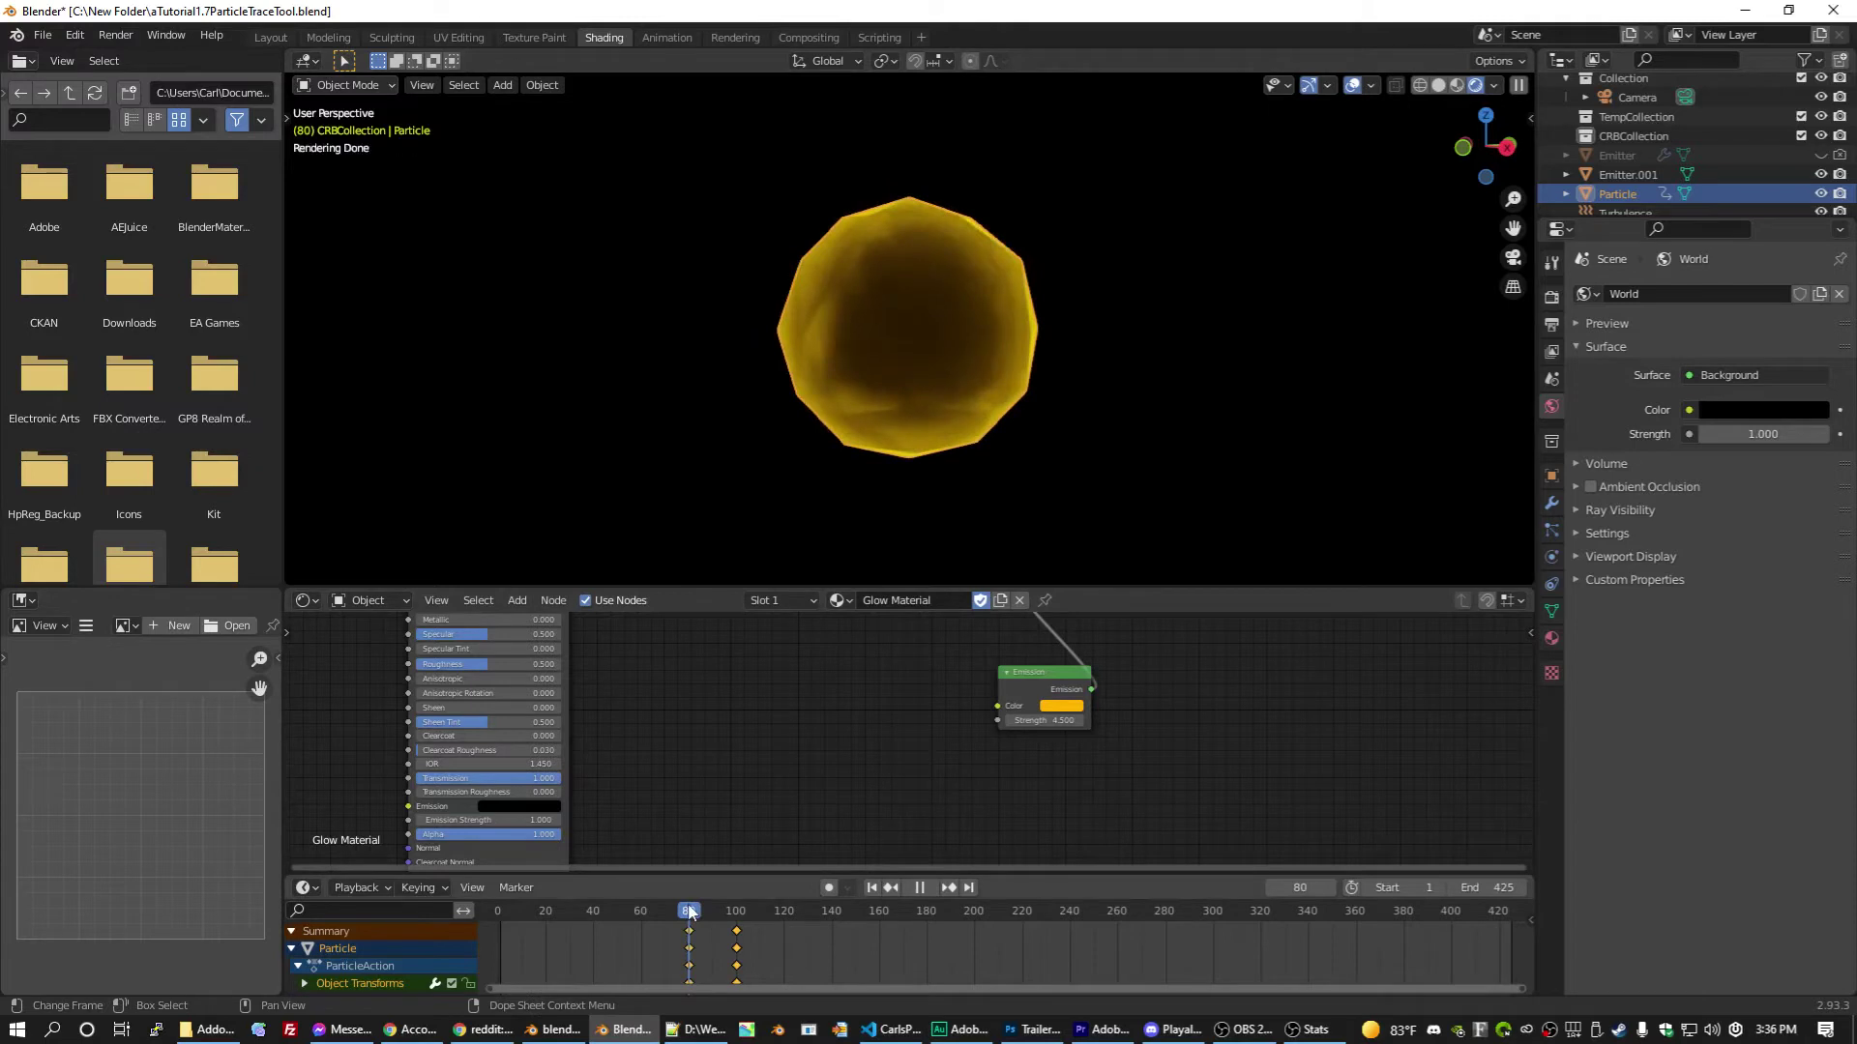
drag(688, 911, 727, 912)
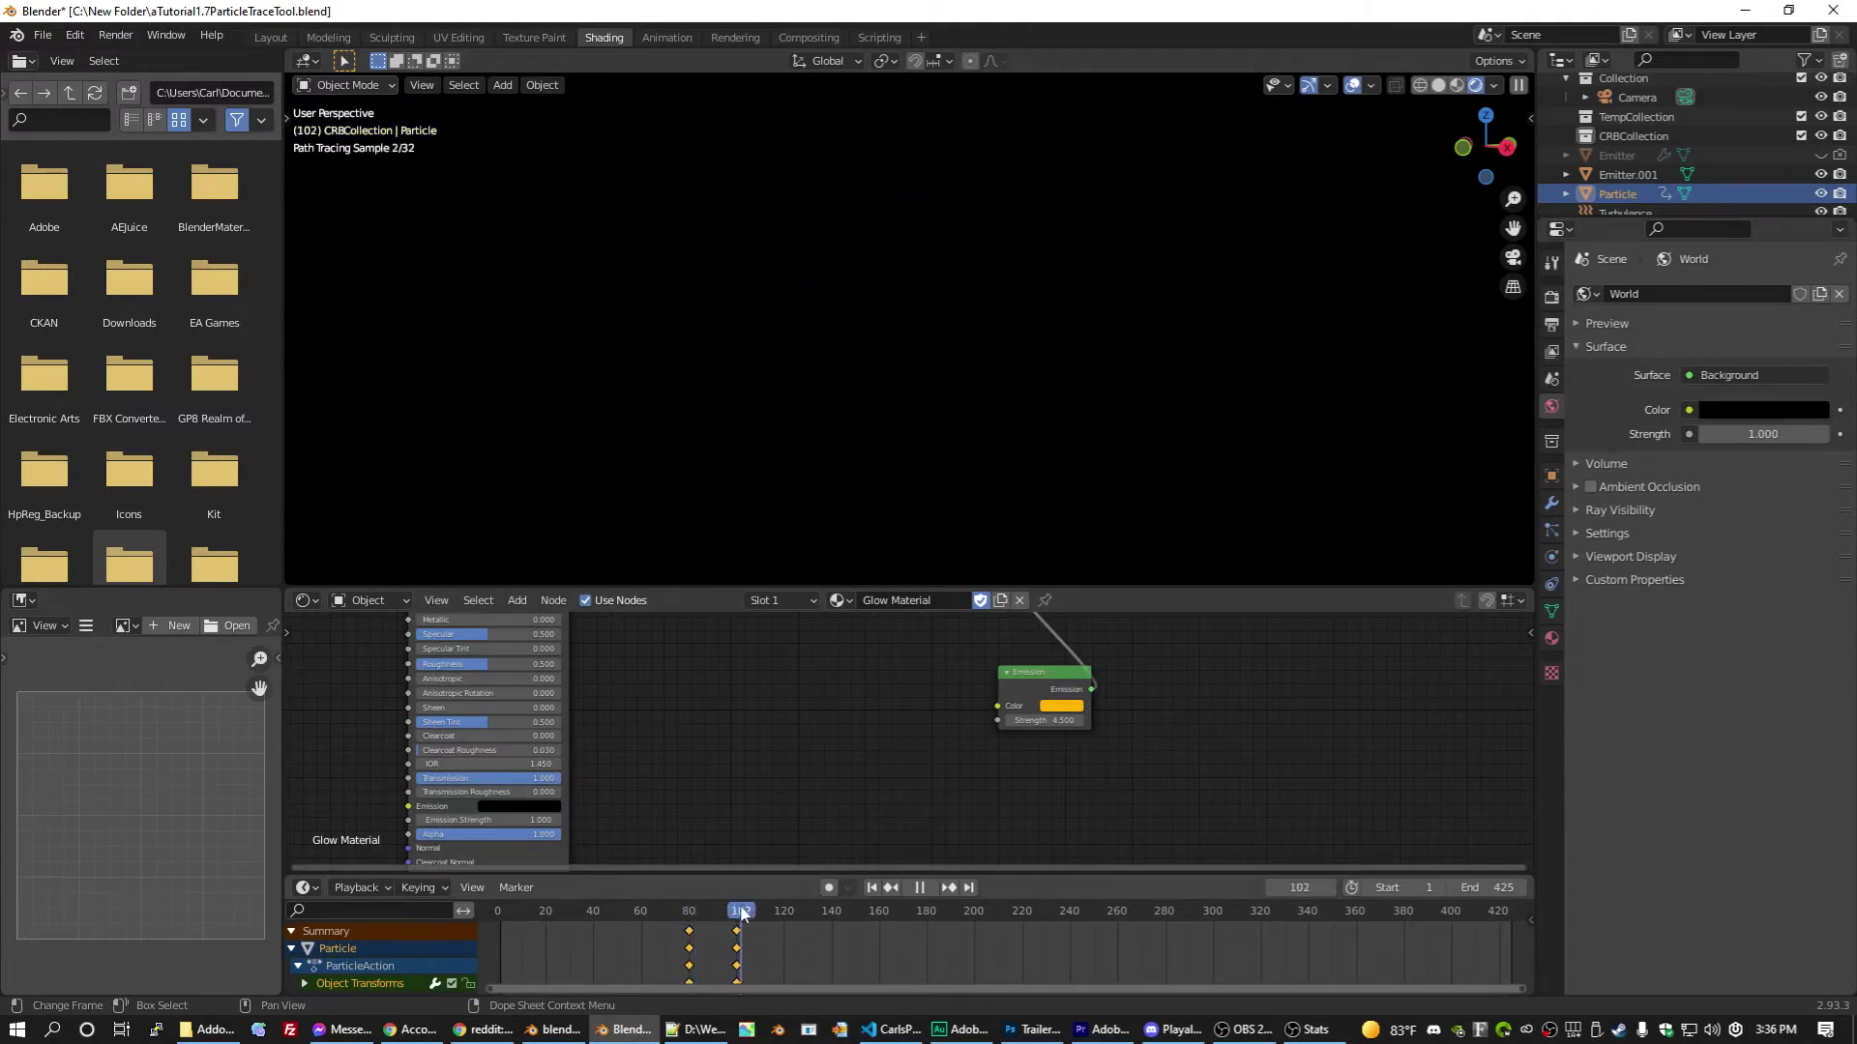
click(691, 910)
key(space)
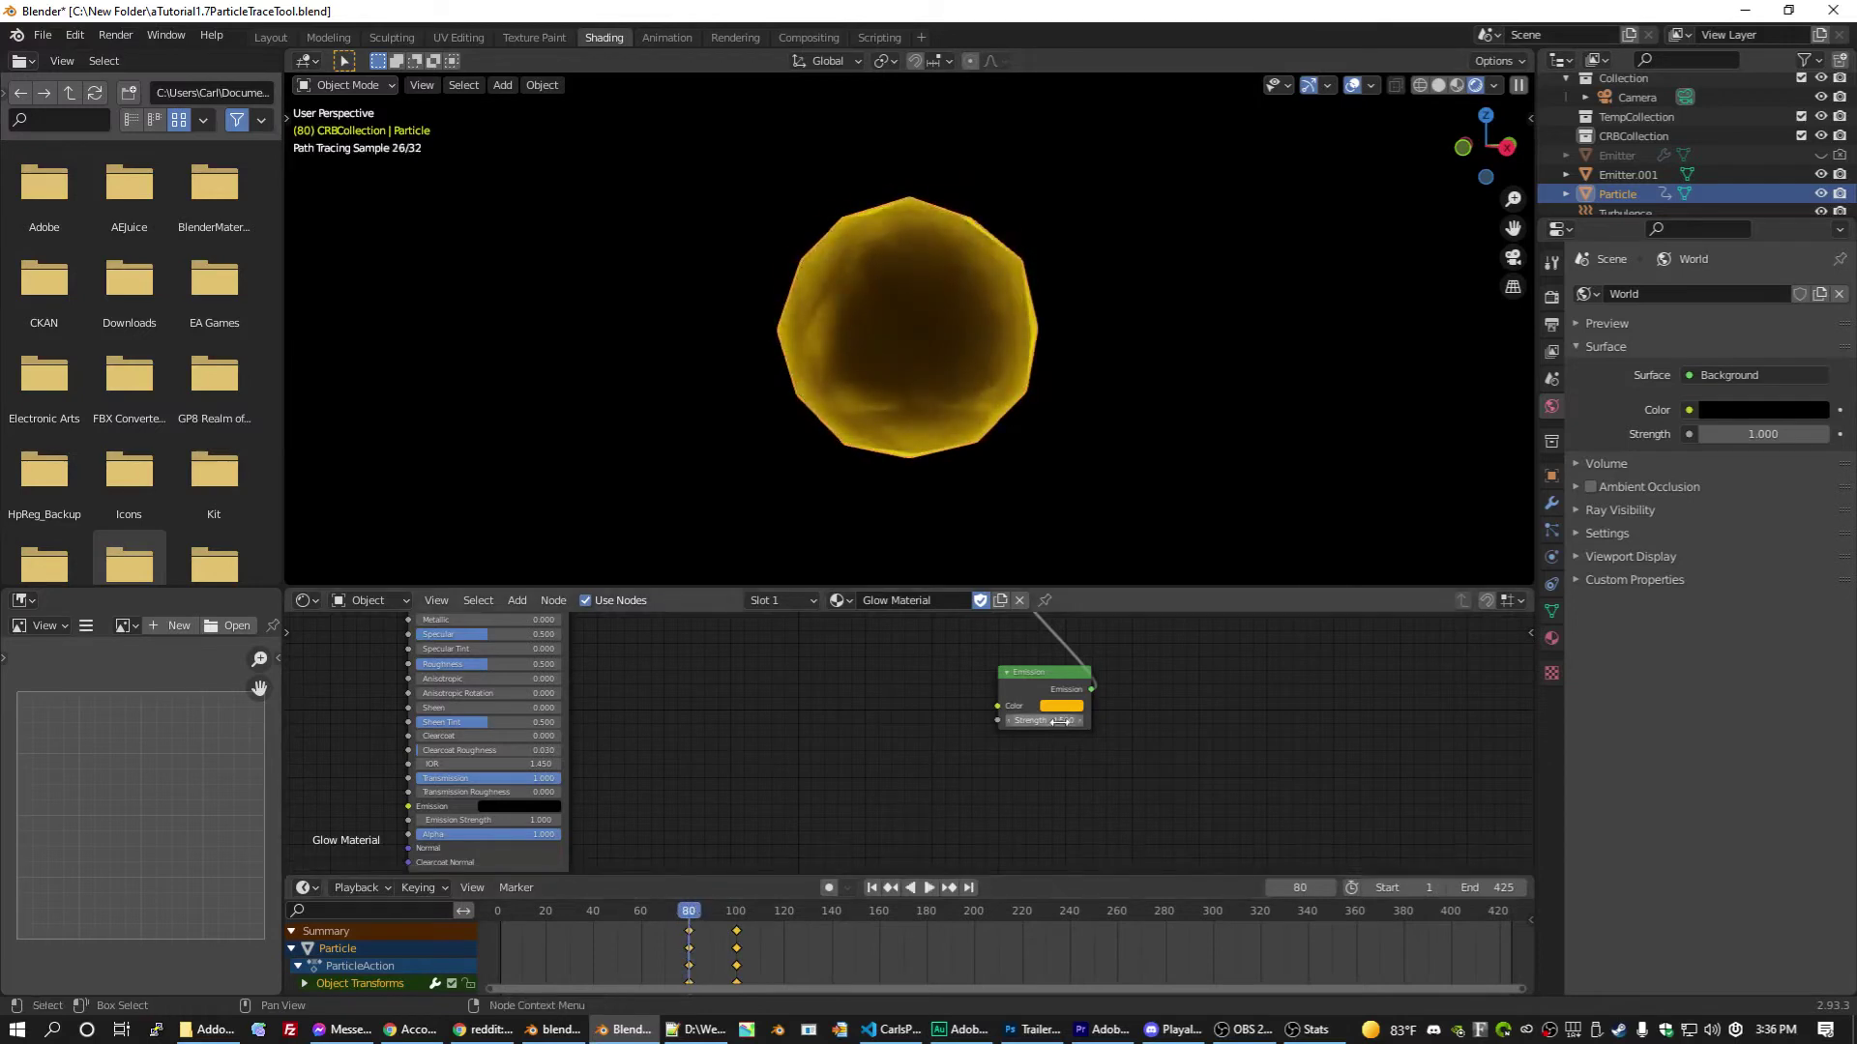
key(i)
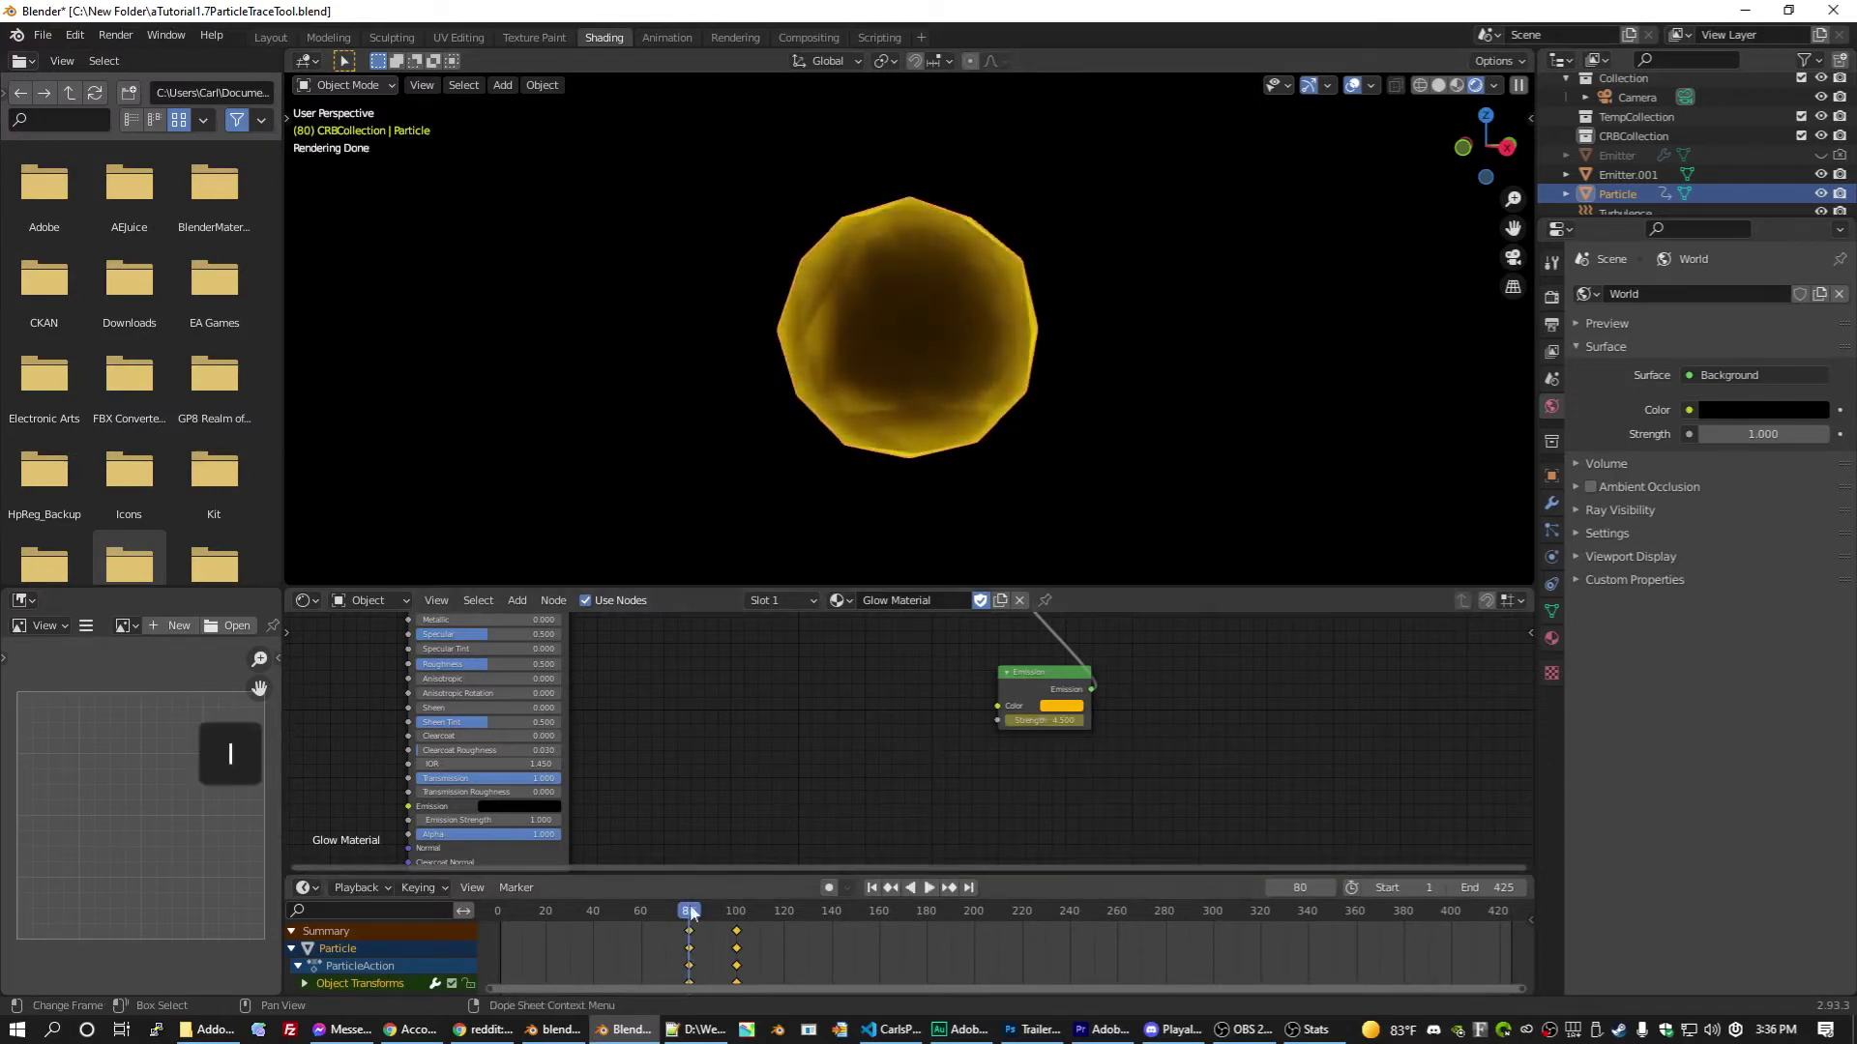
Step: Set Emission Strength to 25 at frame 100 and keyframe it
mouse_move(693, 914)
mouse_down()
mouse_move(738, 909)
mouse_move(692, 894)
mouse_up()
click(1043, 721)
text(25)
key(Return)
key(i)
Step: Fit all the Glow Material nodes in view and save the project
scroll(779, 735, down, 2)
scroll(886, 376, up, 1)
scroll(830, 758, down, 2)
scroll(831, 761, down, 1)
middle_drag(845, 699, 822, 753)
scroll(822, 753, down, 1)
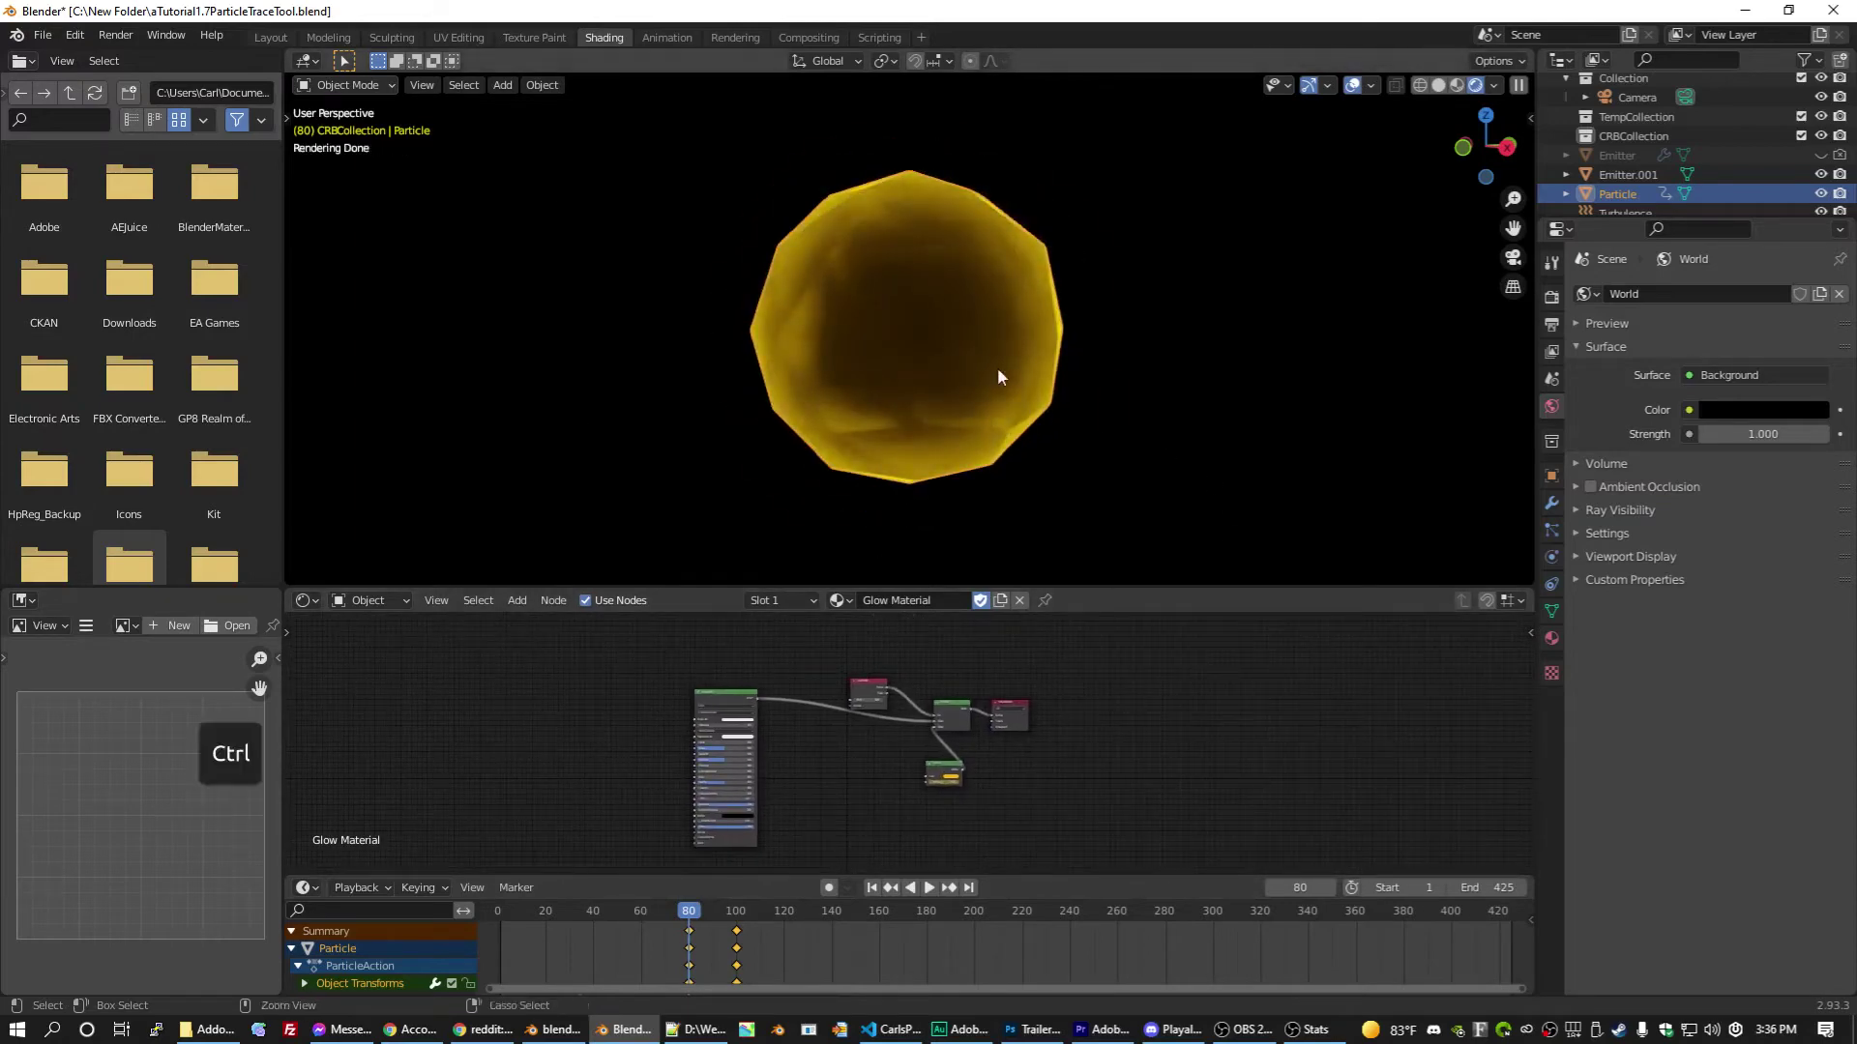
key(ctrl+s)
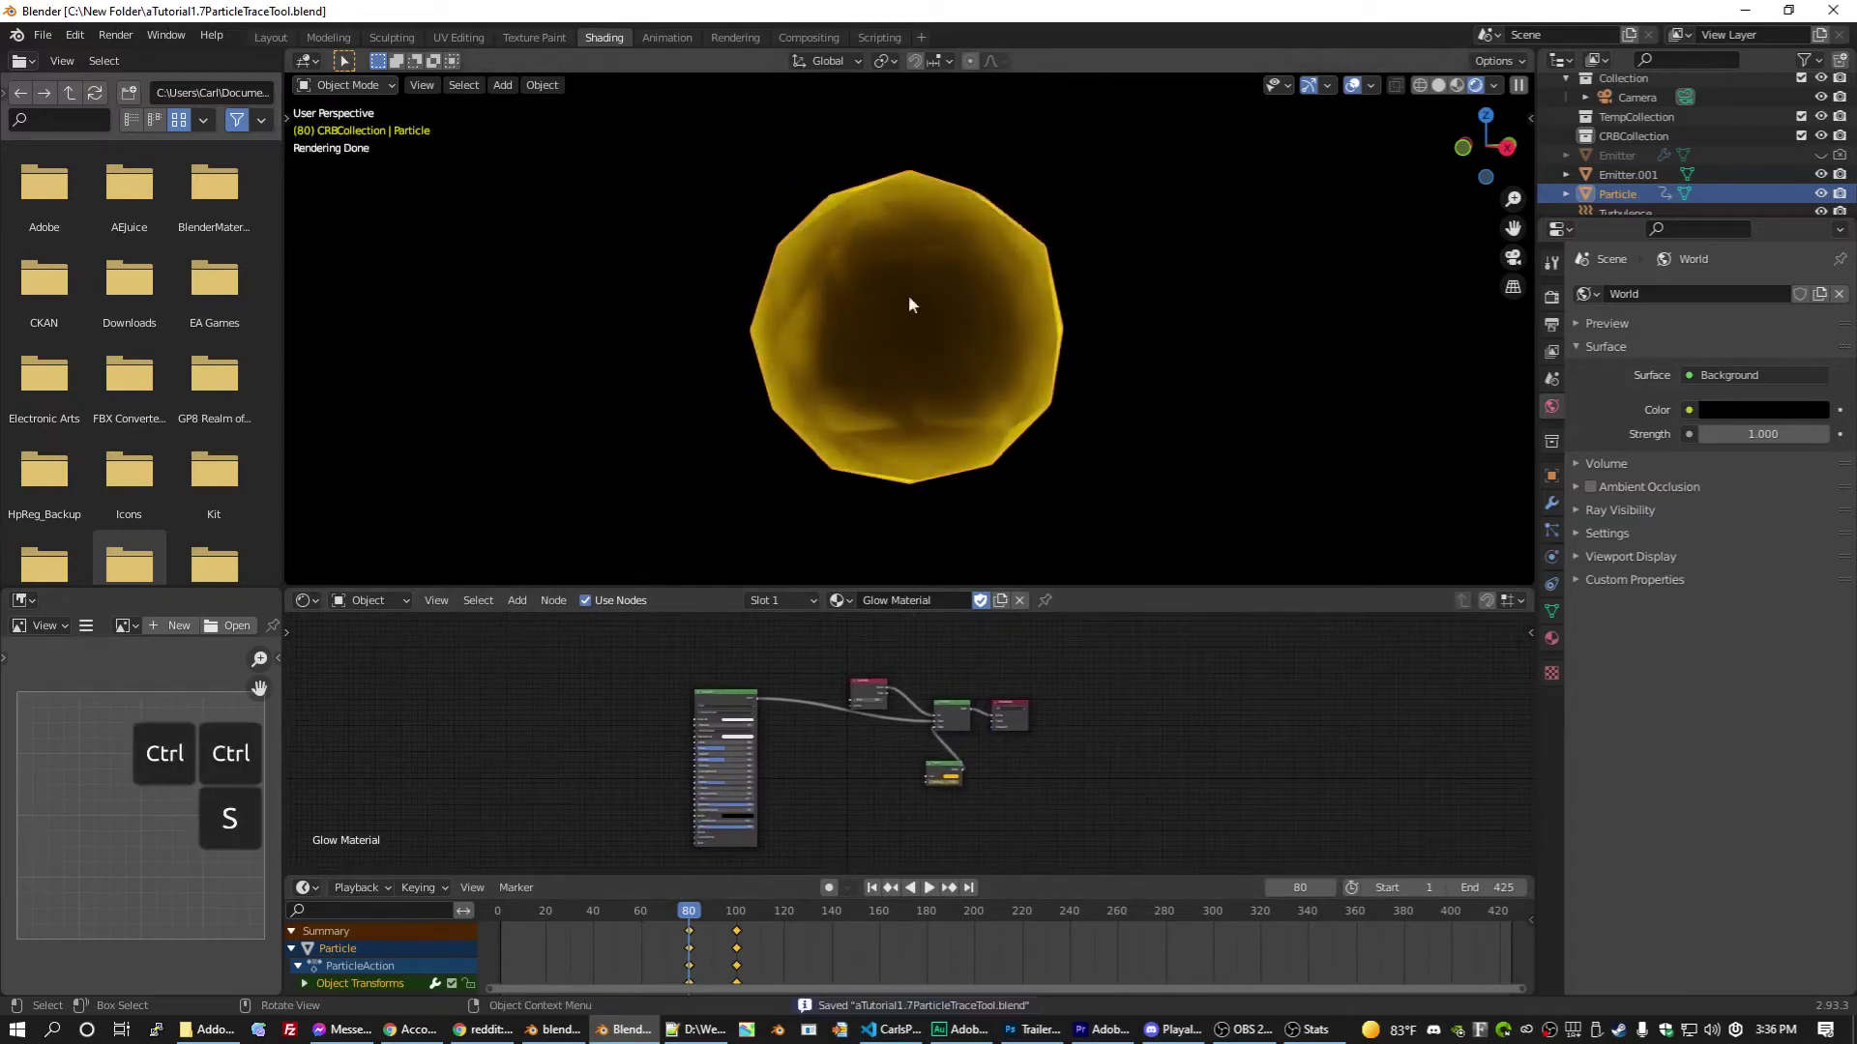
Step: Return to the Layout workspace, preview the motion and clear the selection
click(270, 37)
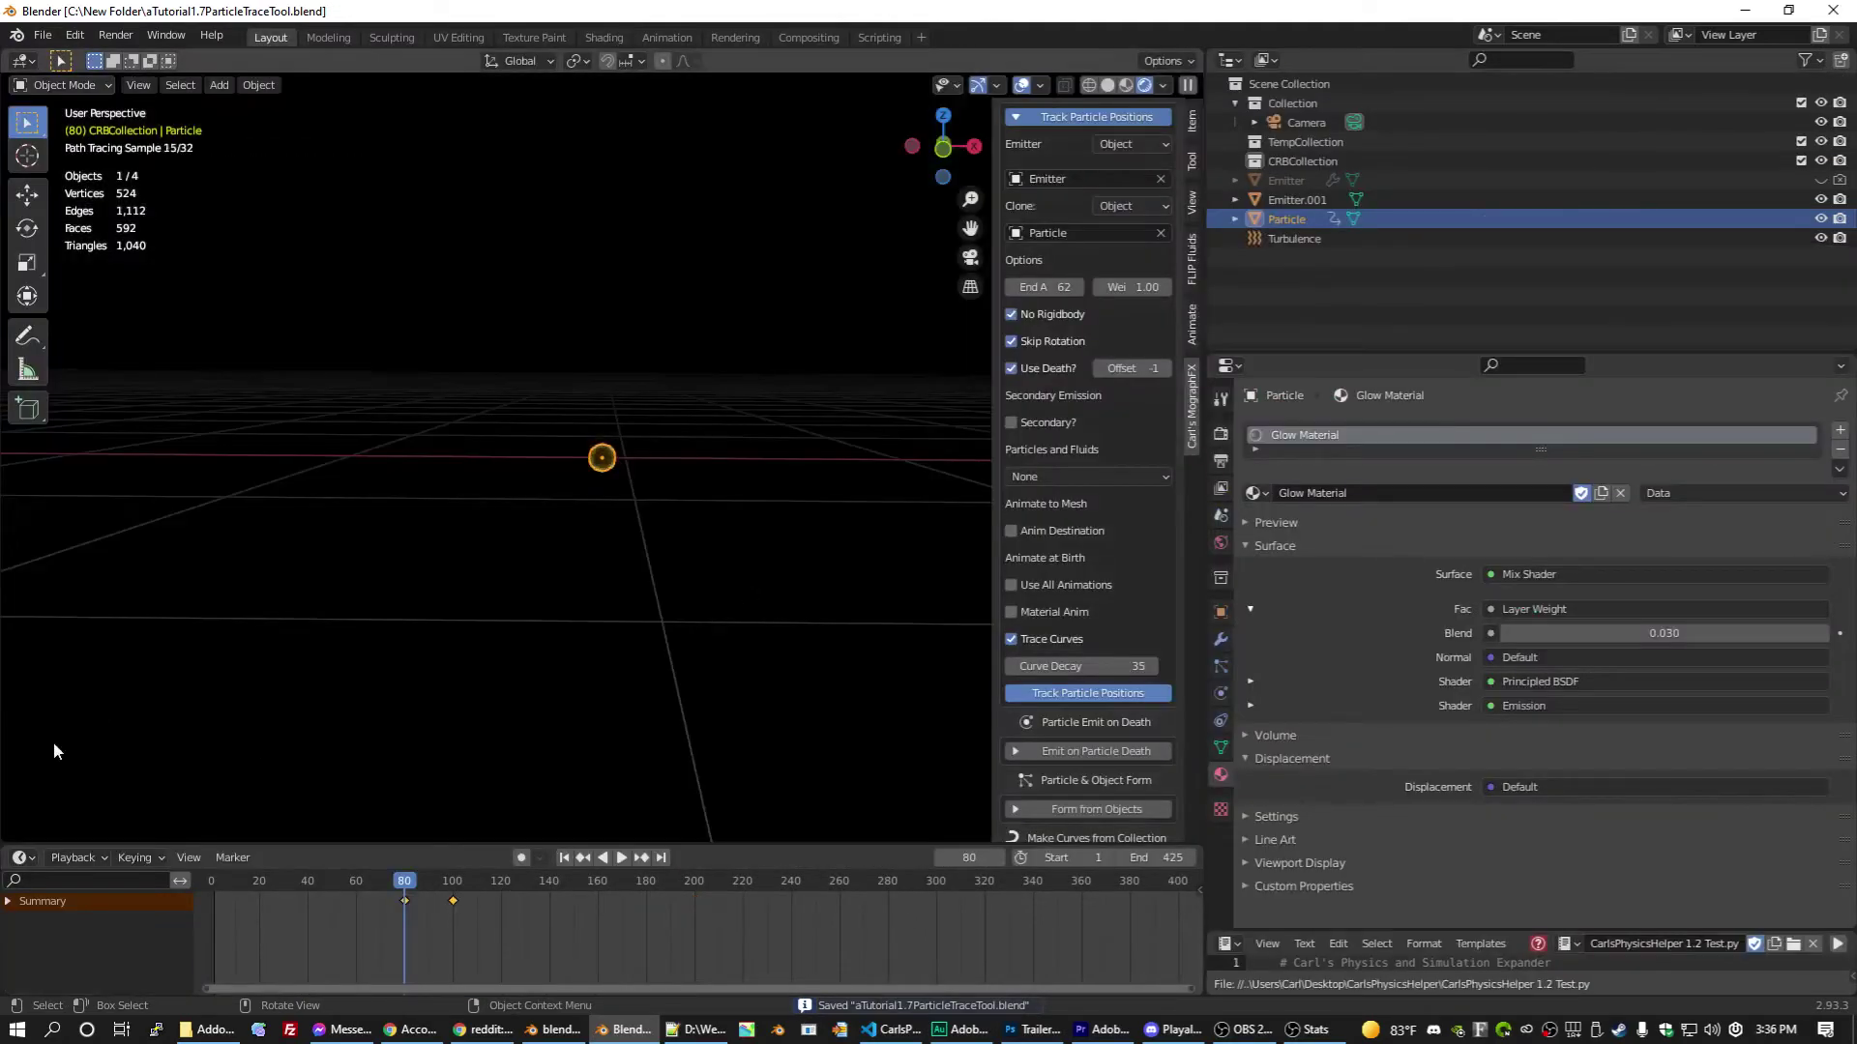
key(space)
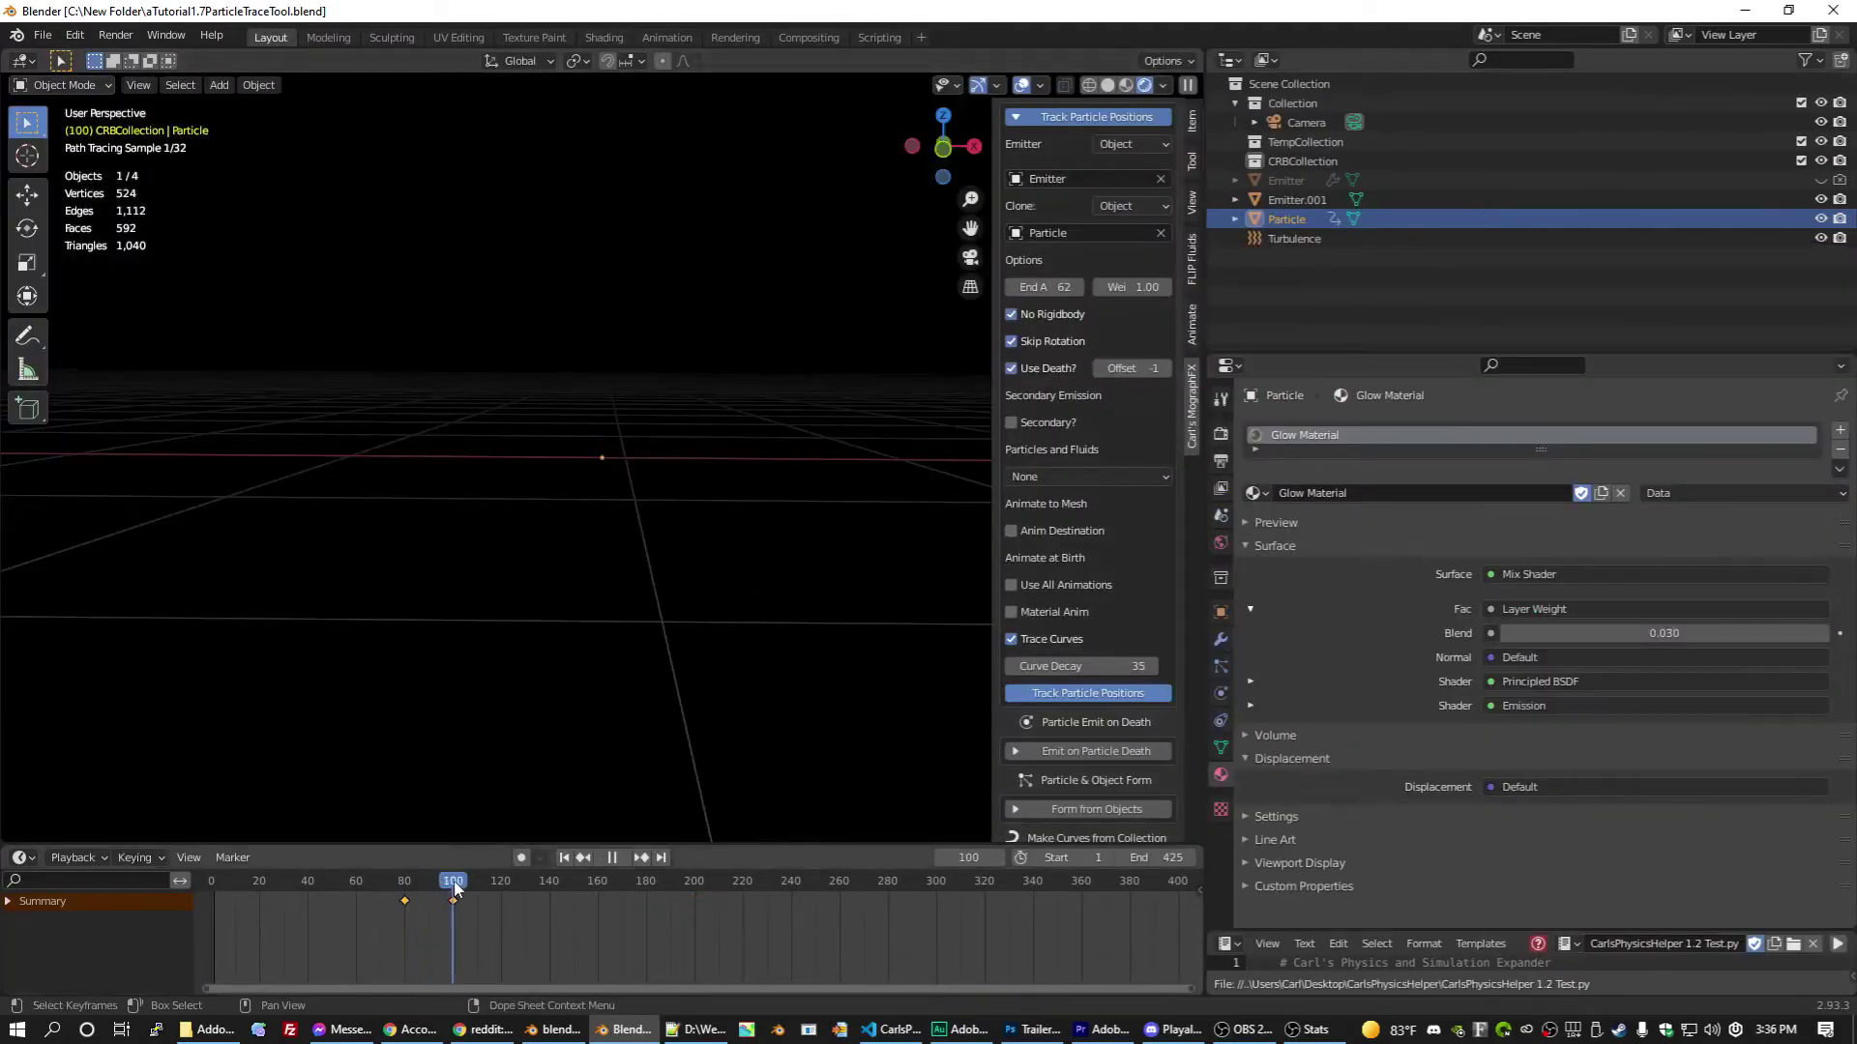
drag(455, 885, 405, 881)
key(space)
click(1509, 290)
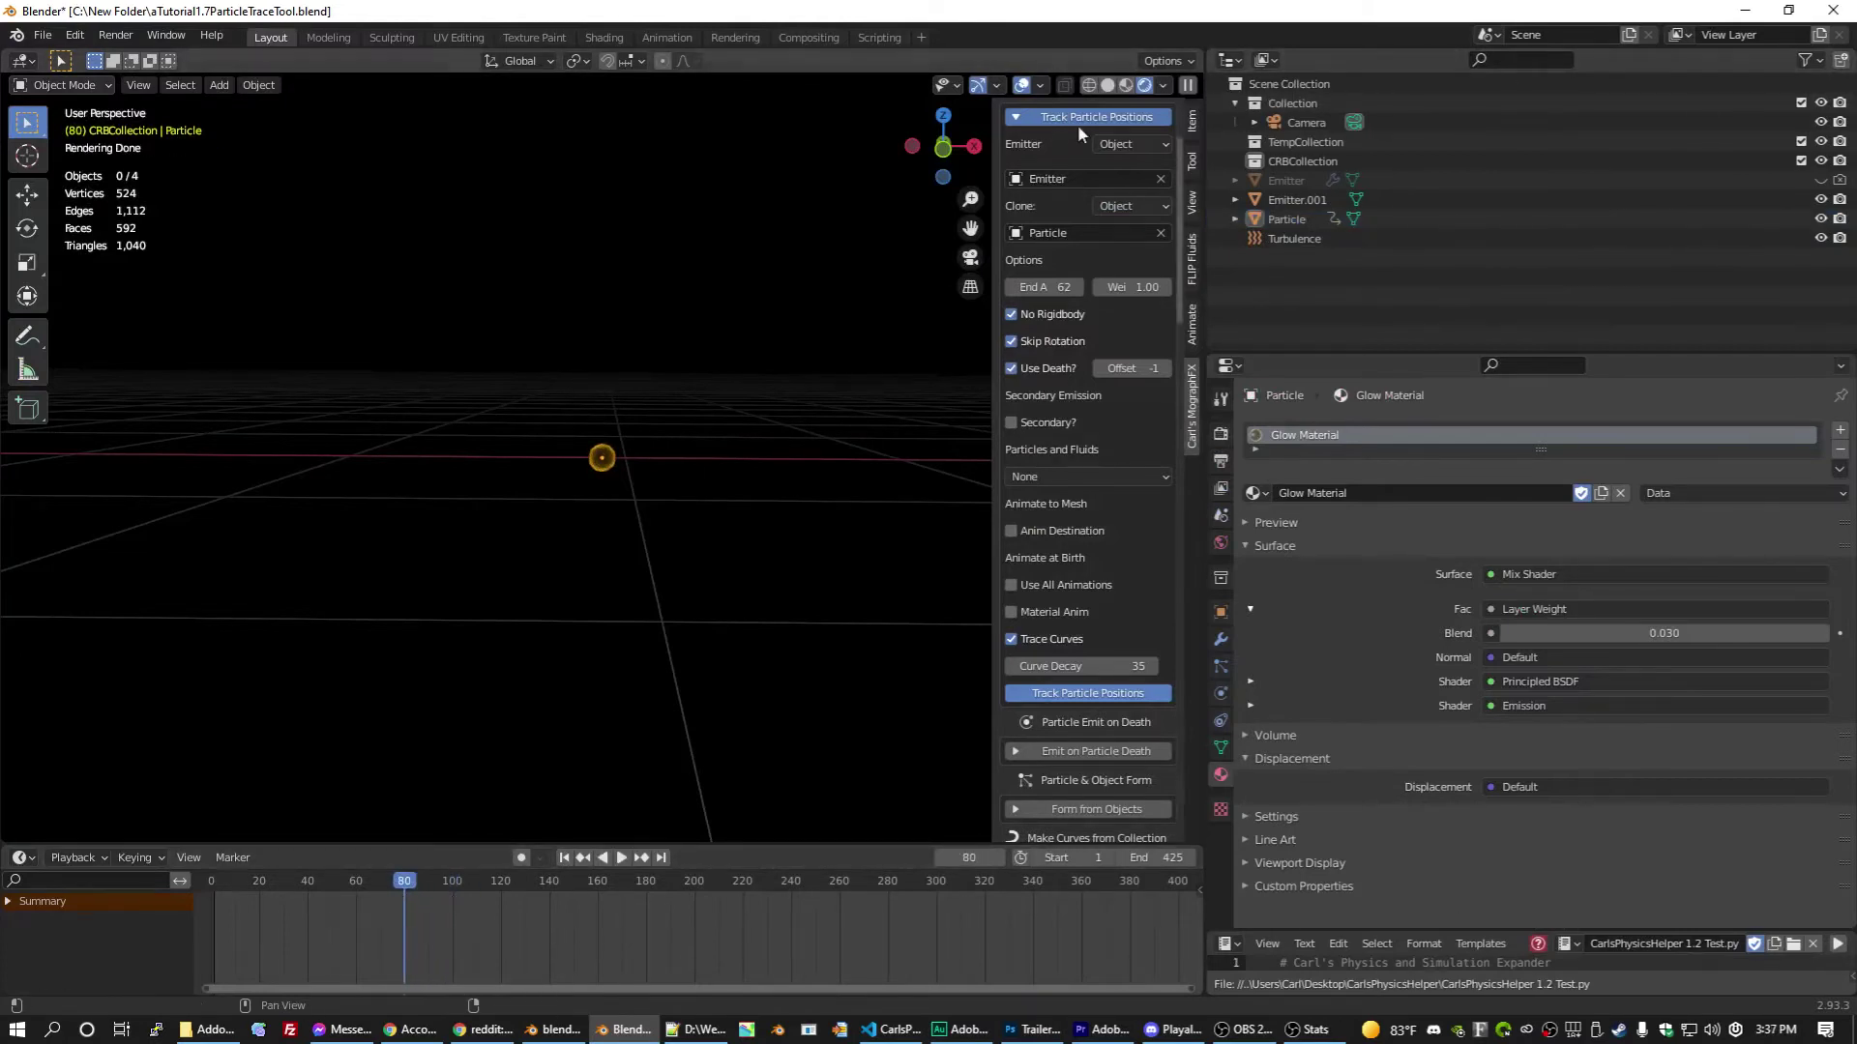
Step: Enable Use All Animations and Material Anim, with an Offset Start of 35
scroll(1080, 125, up, 3)
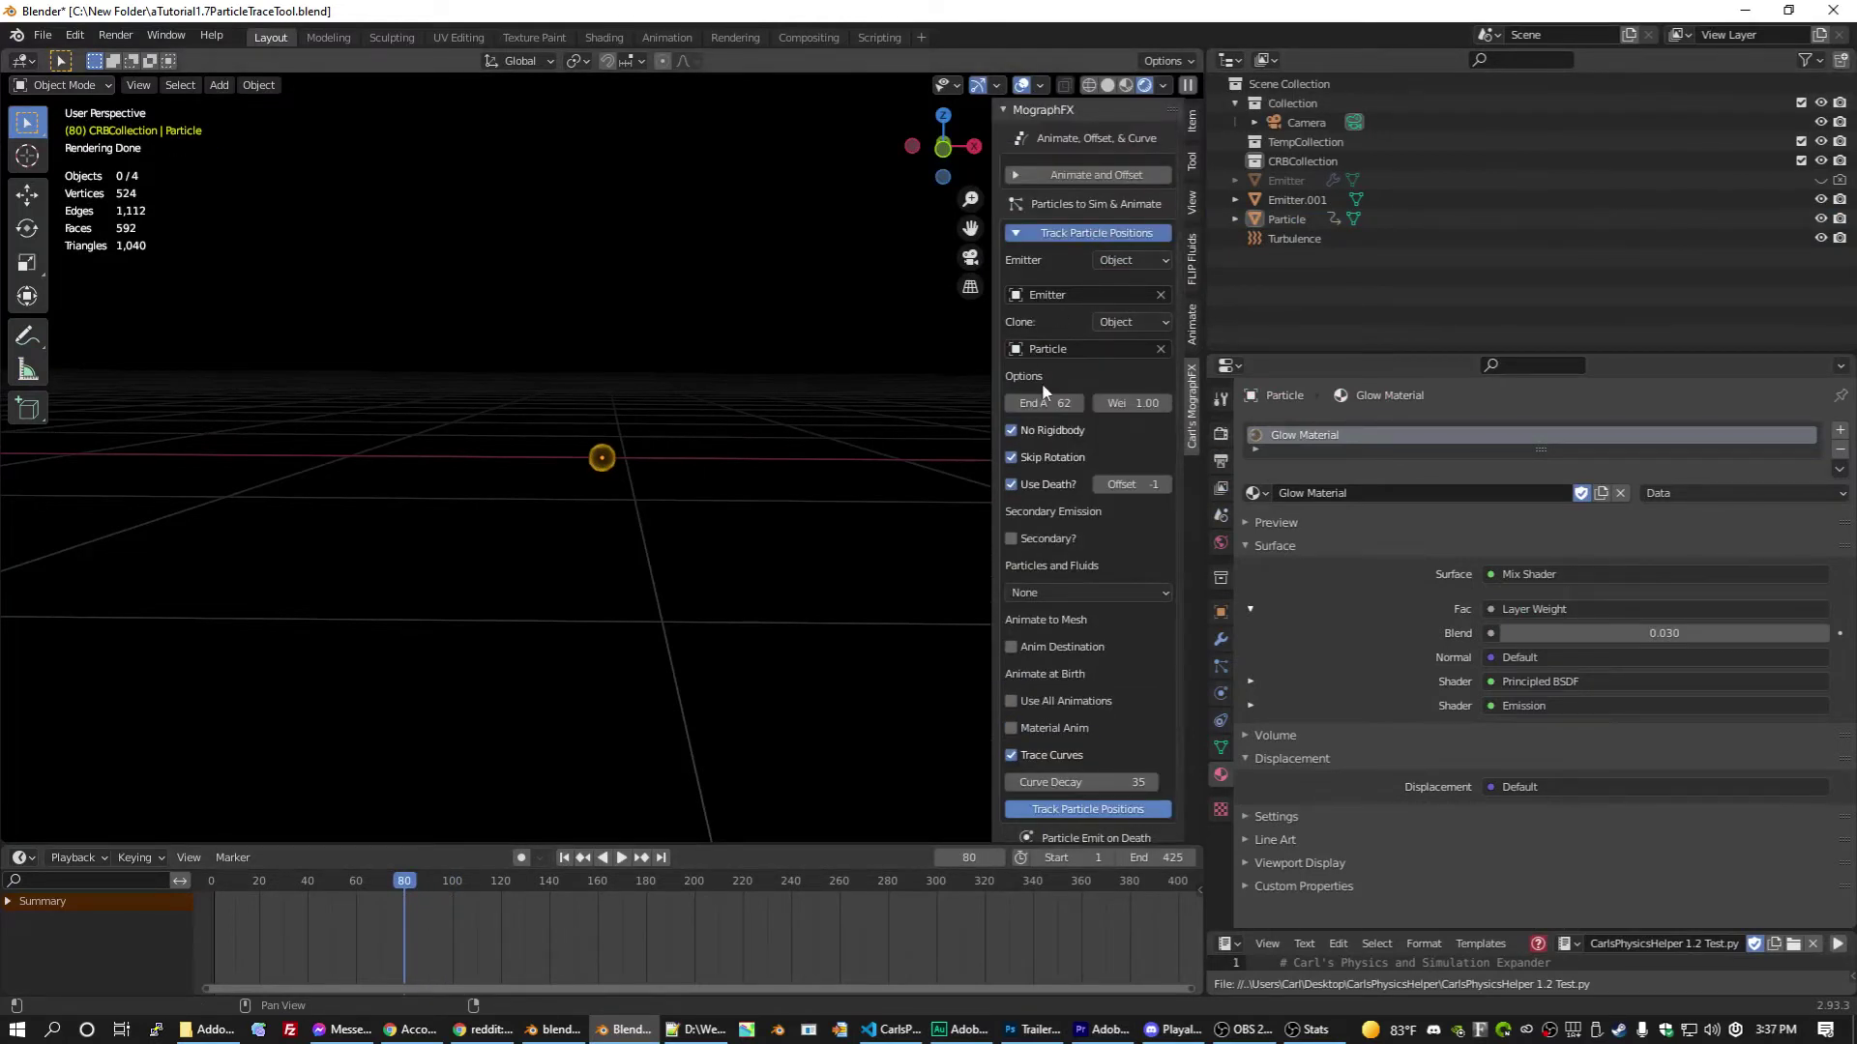
scroll(1045, 391, down, 6)
click(1012, 469)
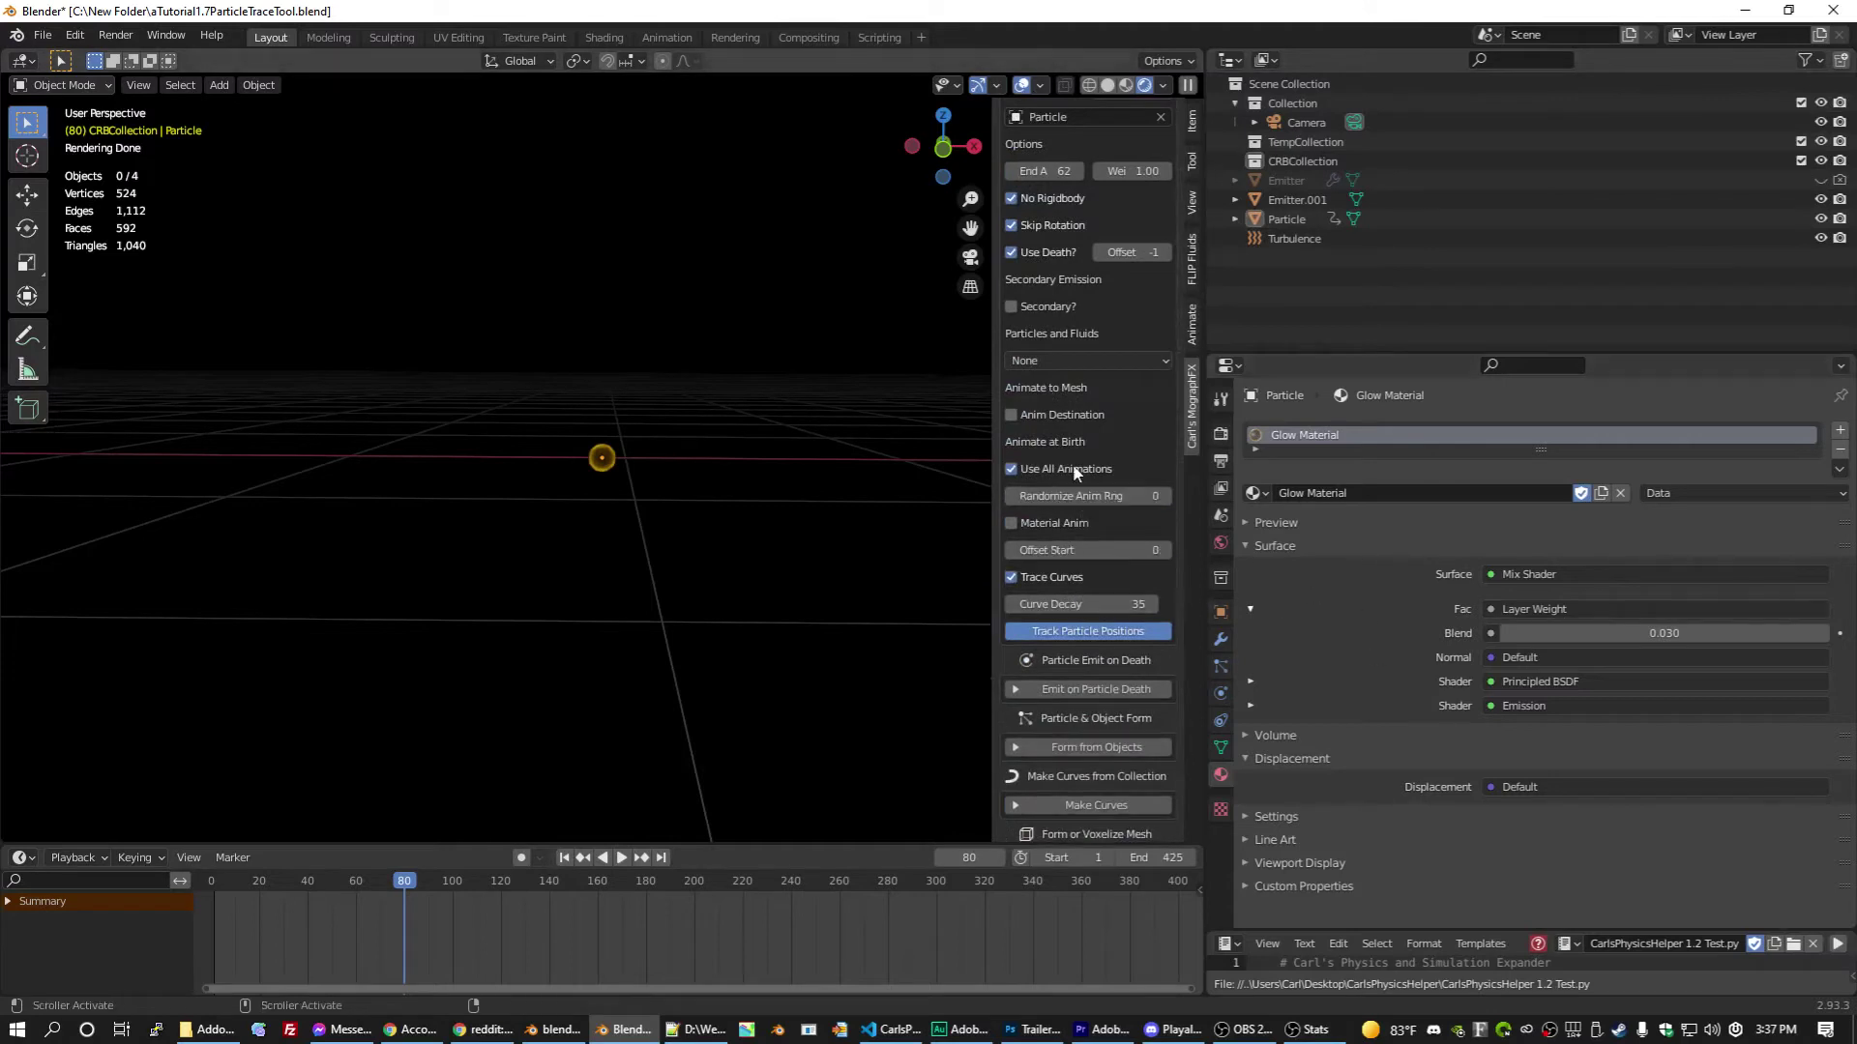
click(1048, 523)
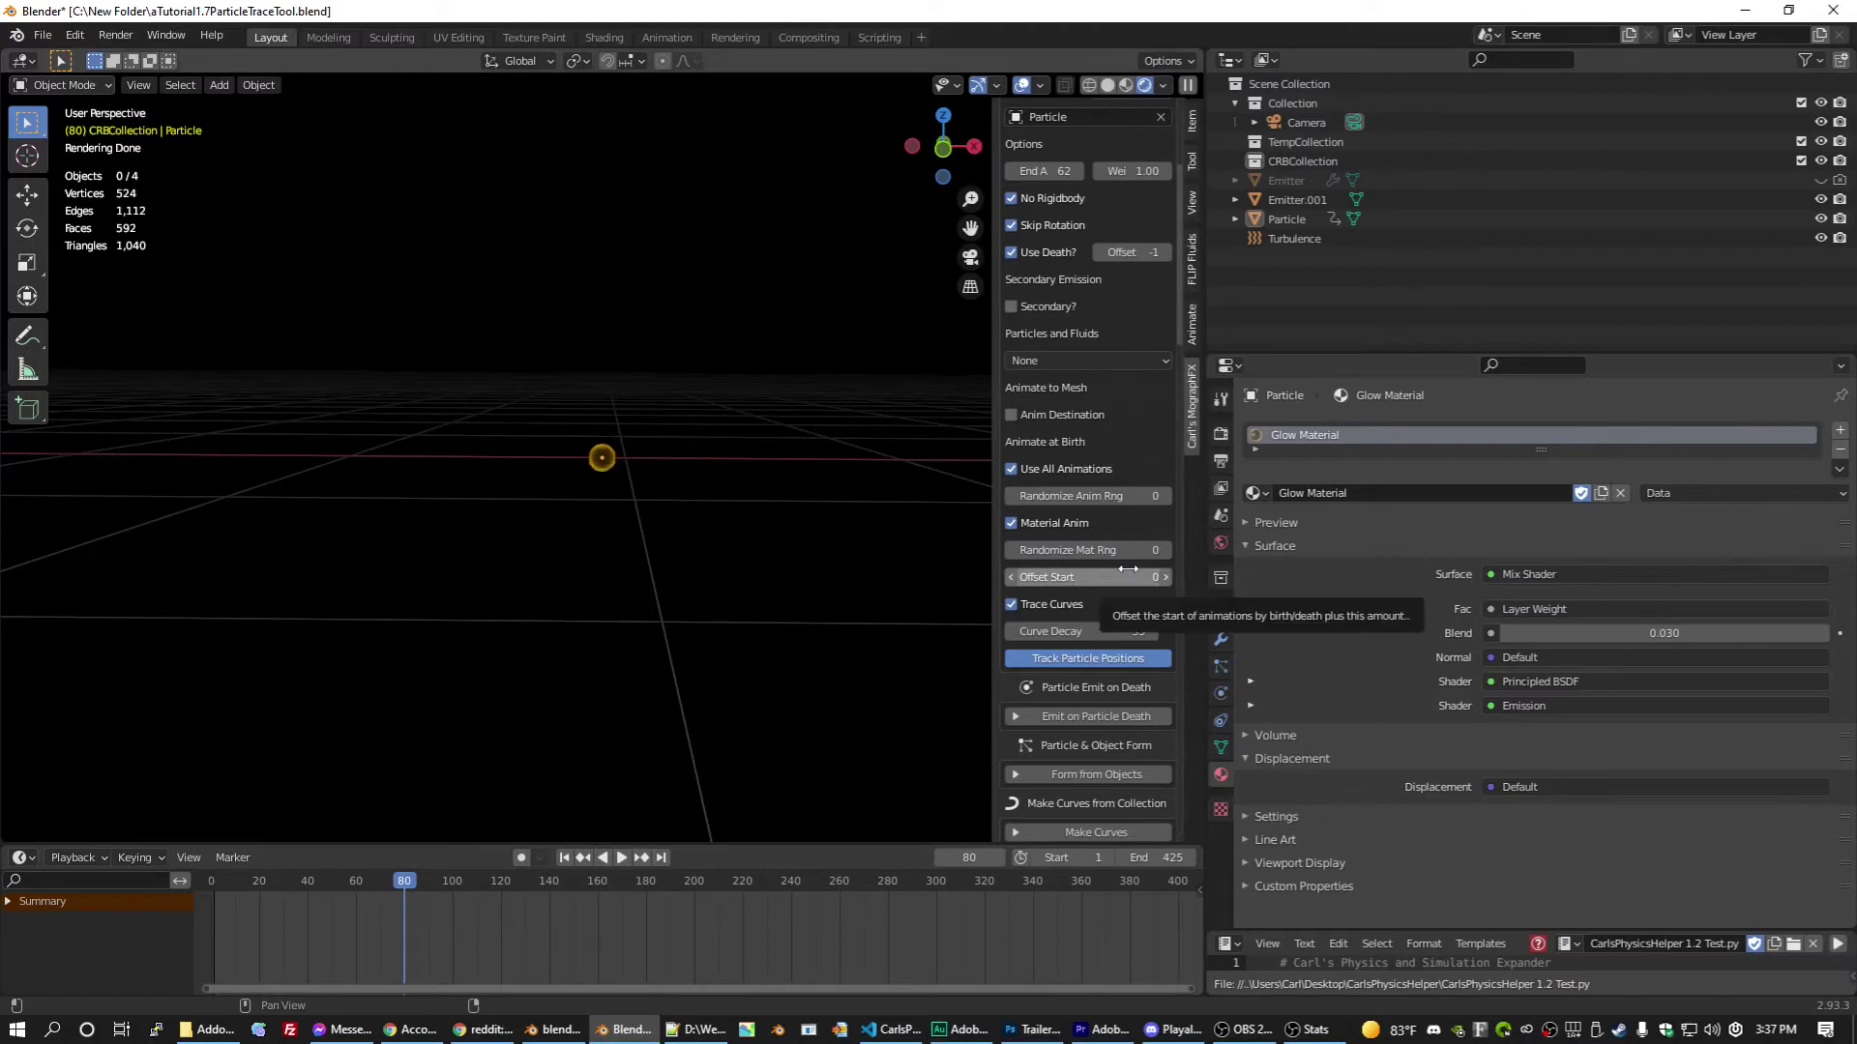
drag(1102, 574, 1054, 574)
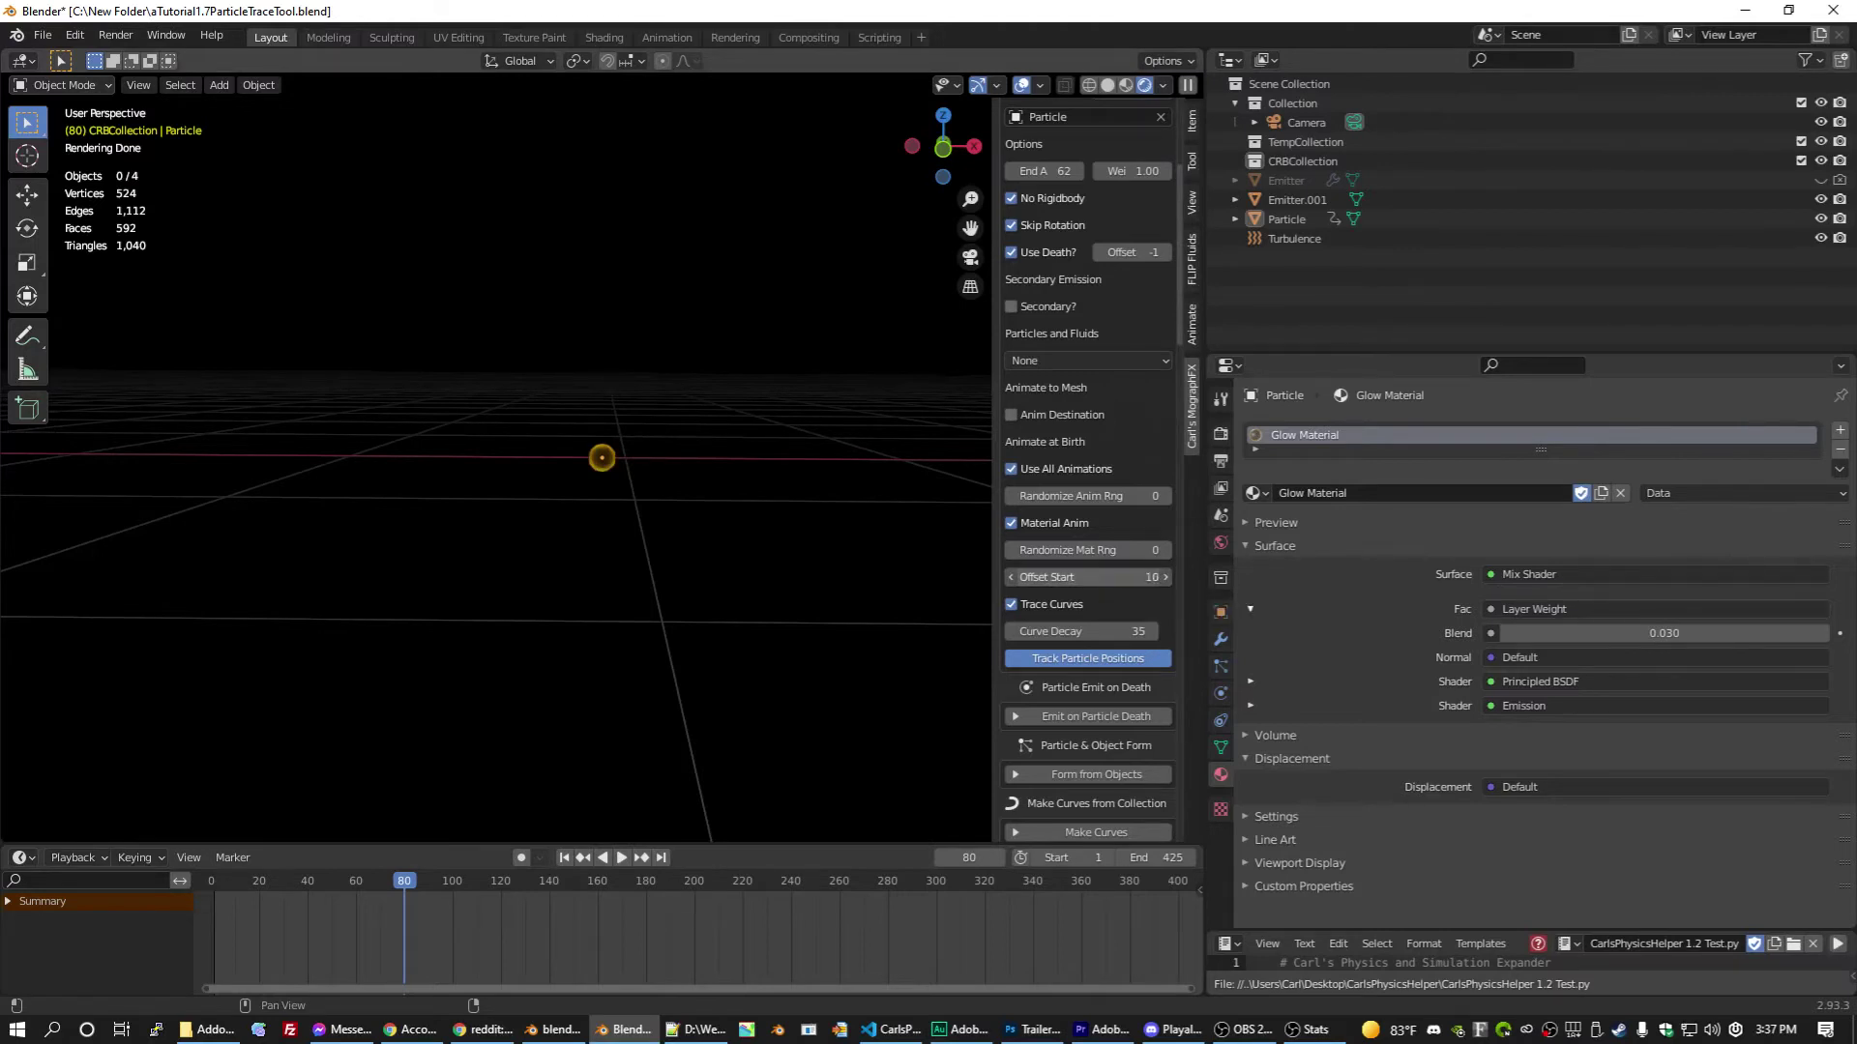
click(1110, 578)
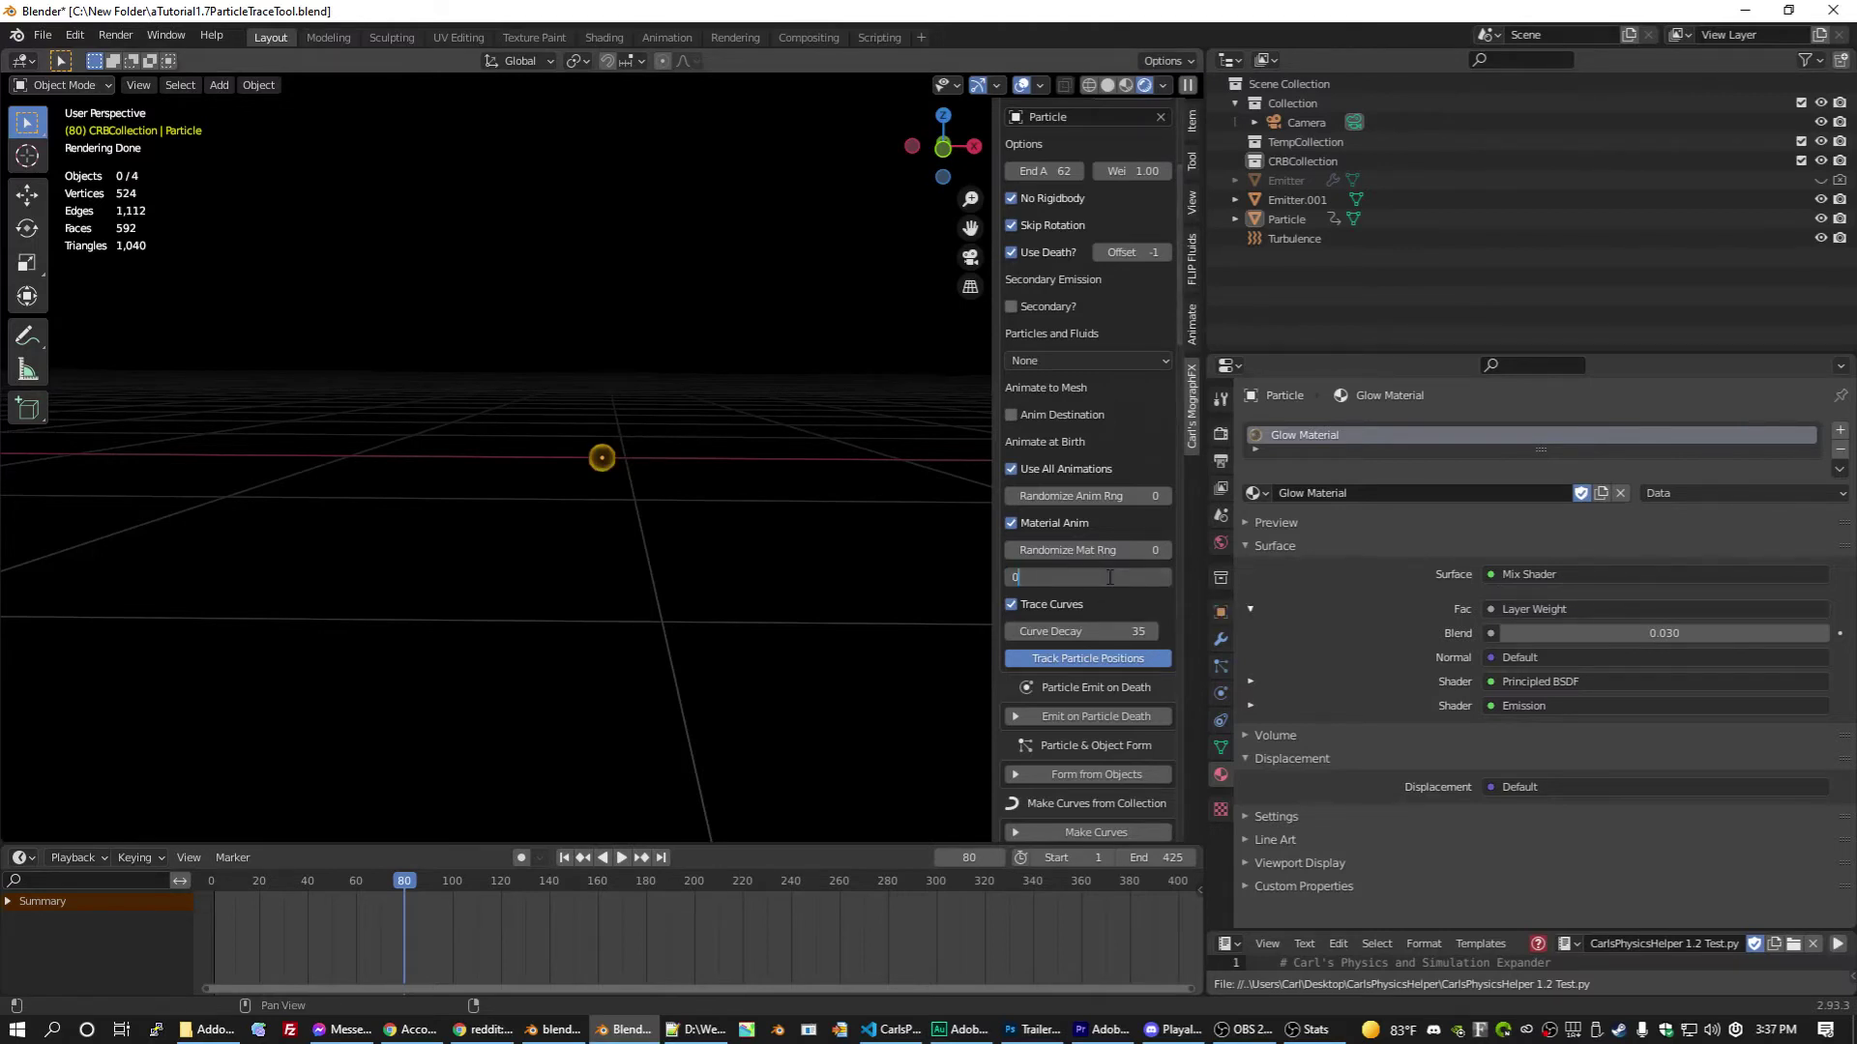
text(35)
key(Return)
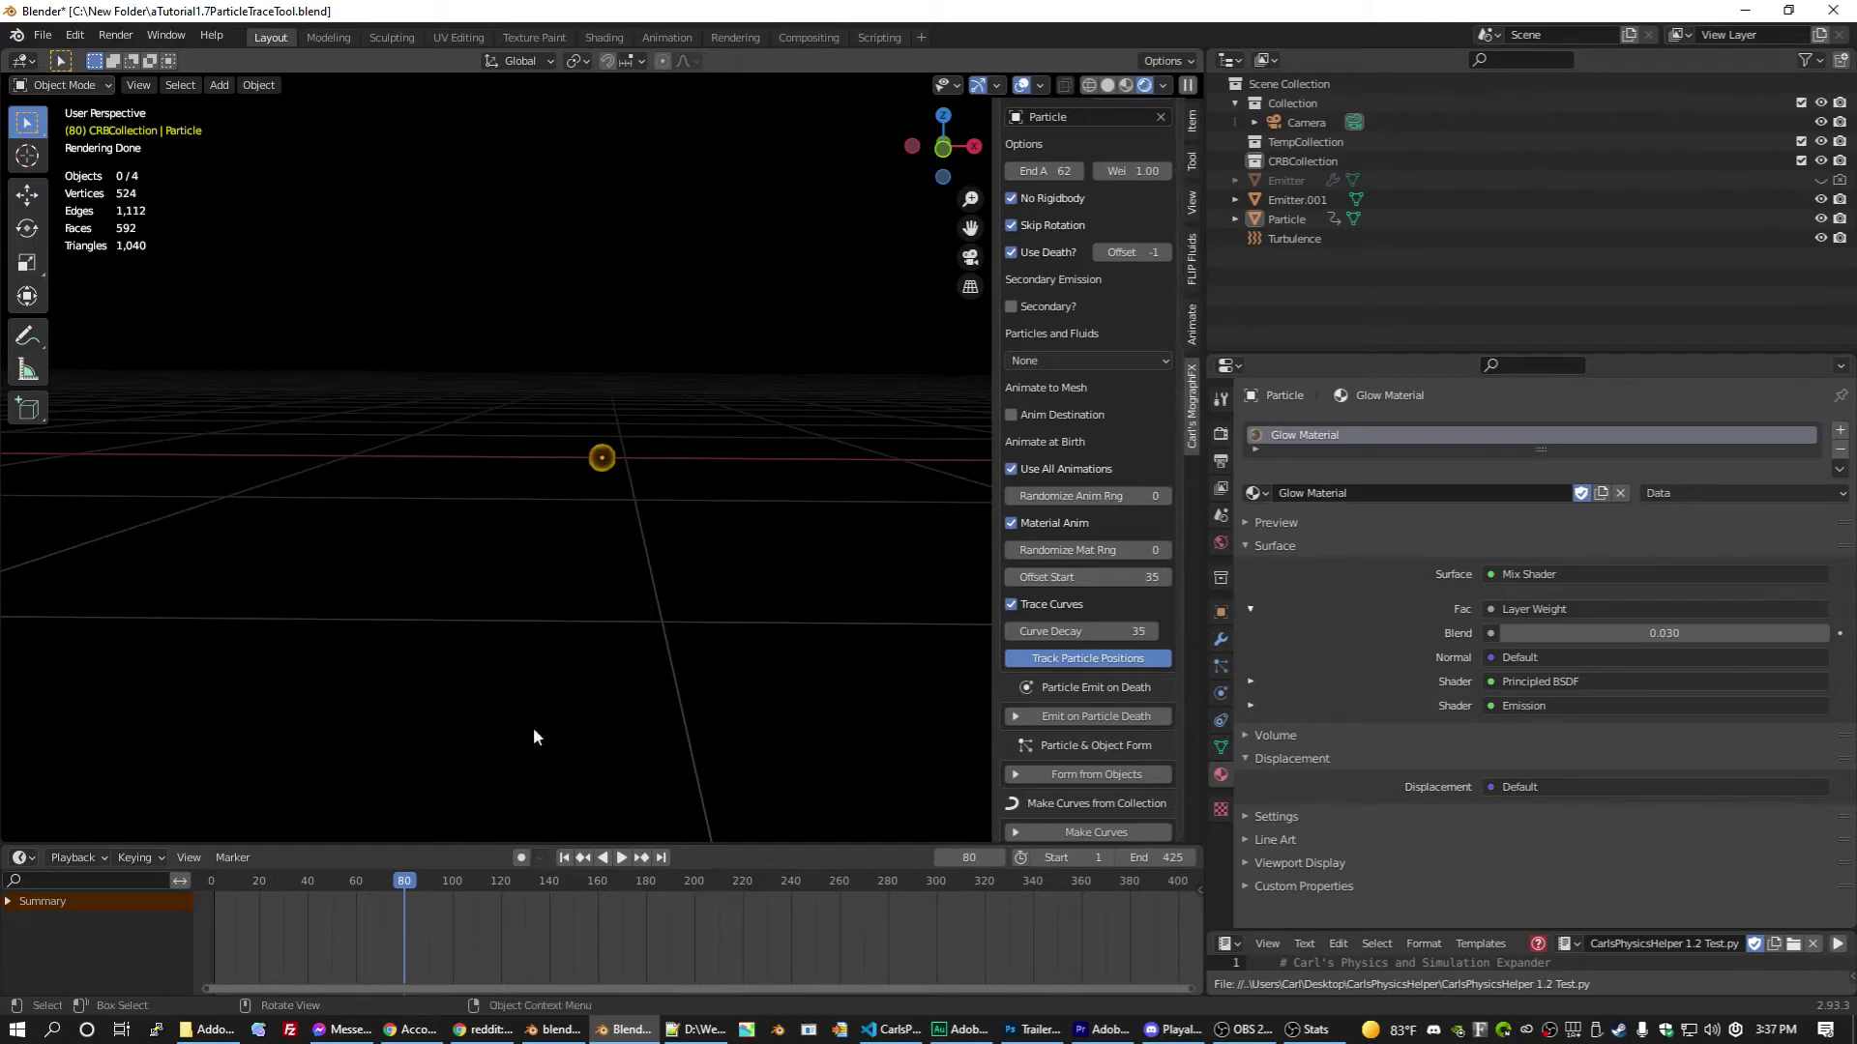
Step: Preview frame 60, view the scene through the camera, and save
mouse_move(341, 880)
mouse_down()
mouse_move(456, 878)
mouse_move(385, 878)
mouse_move(406, 868)
mouse_up()
scroll(1091, 348, up, 6)
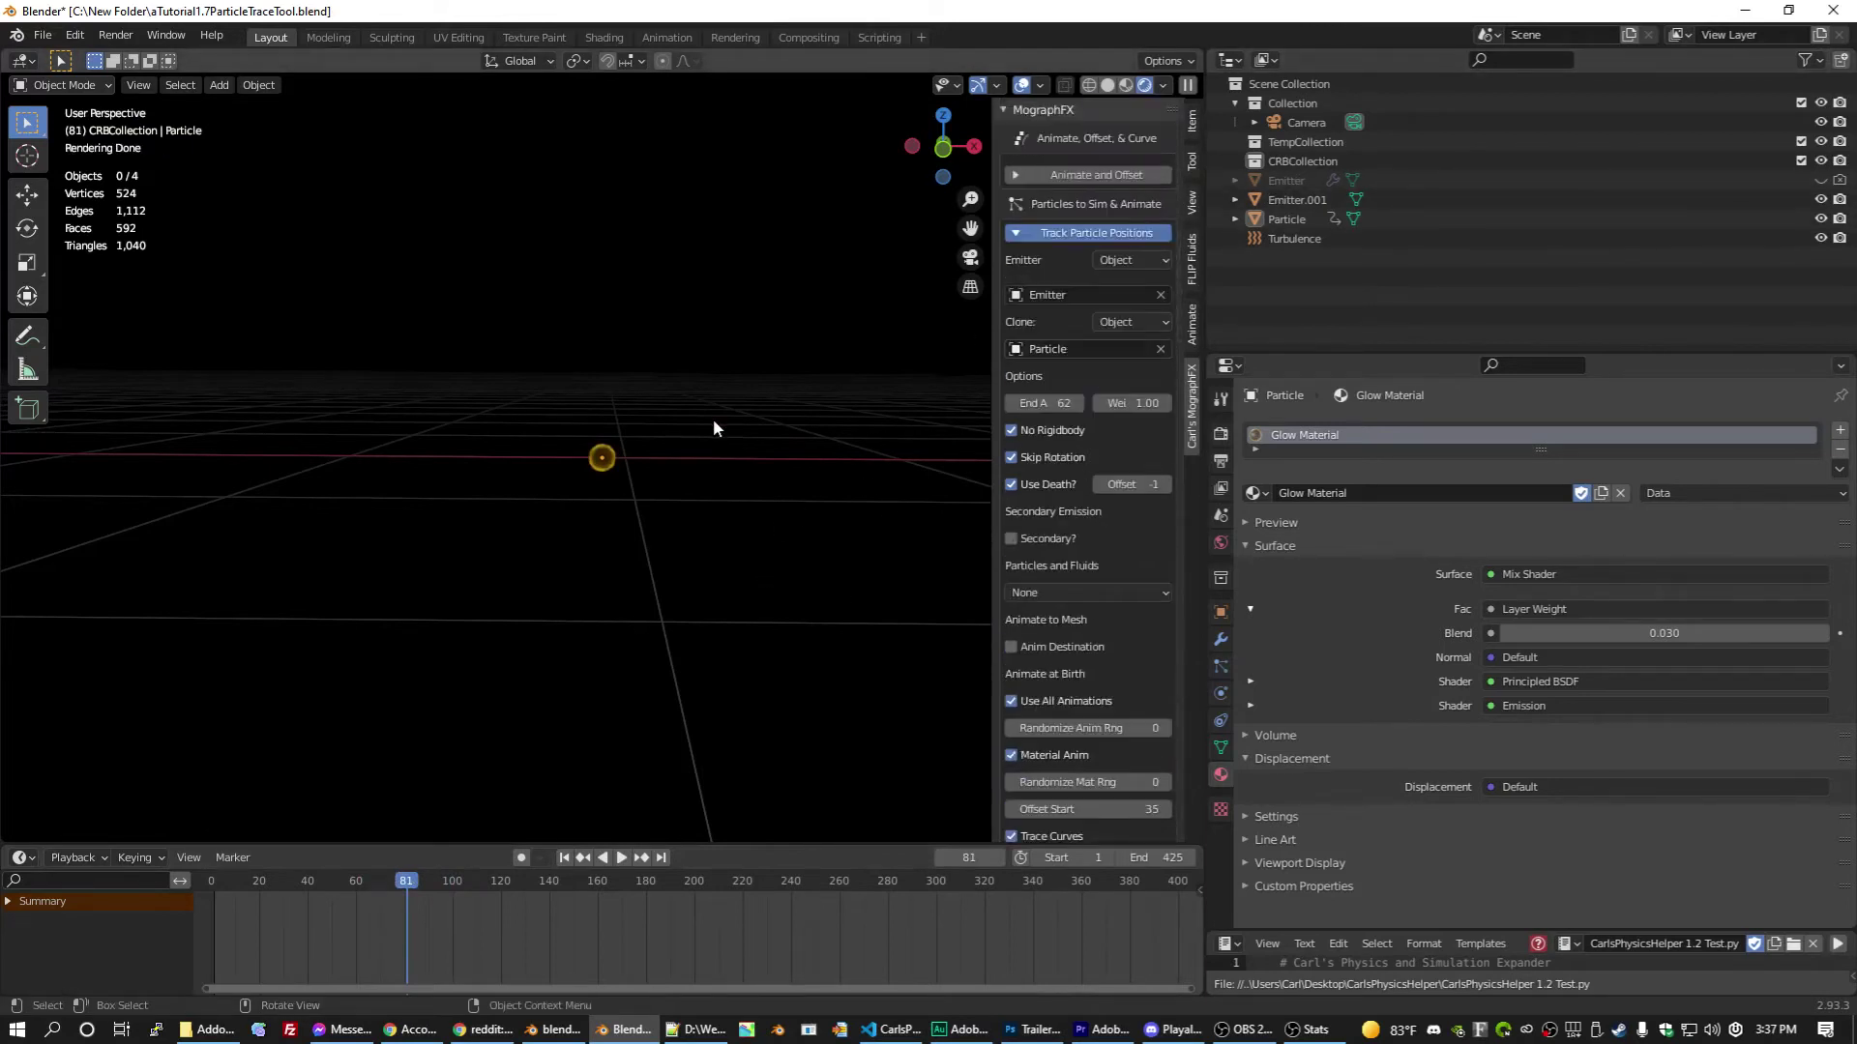
key(KP_0)
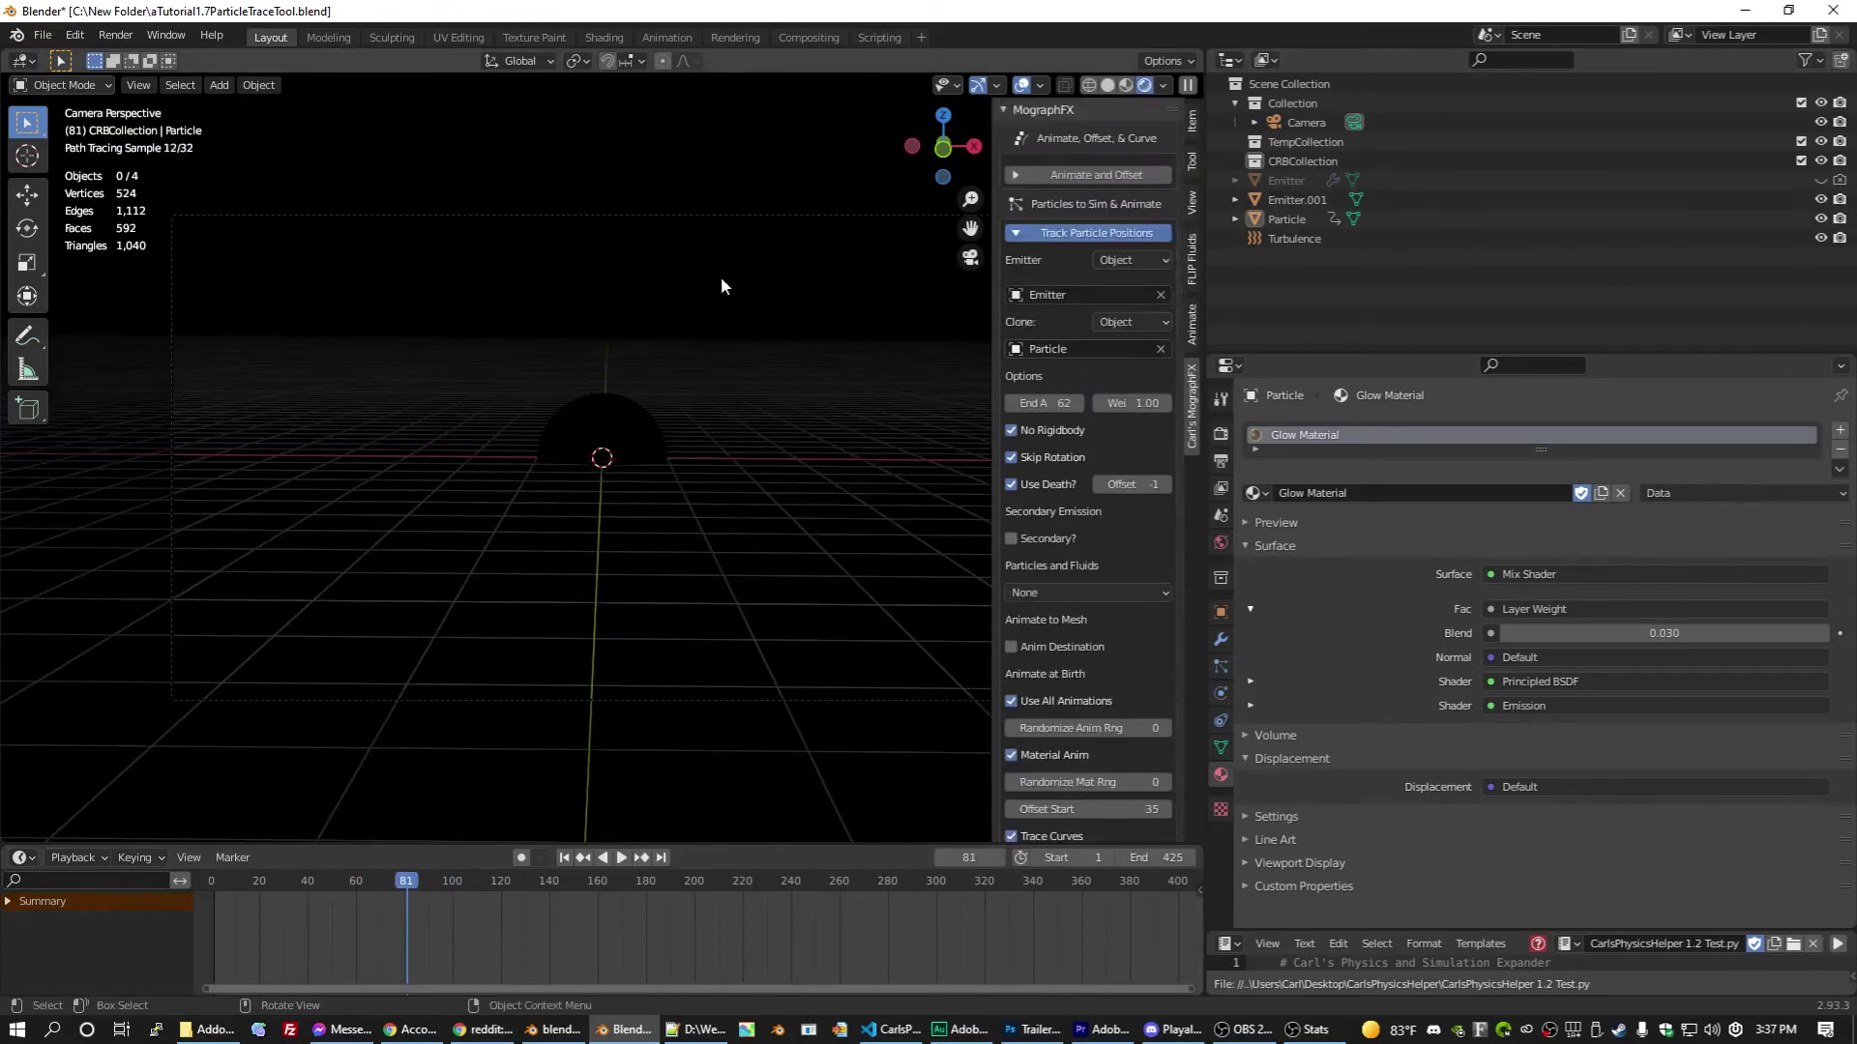
drag(862, 97, 634, 407)
click(865, 380)
key(ctrl+s)
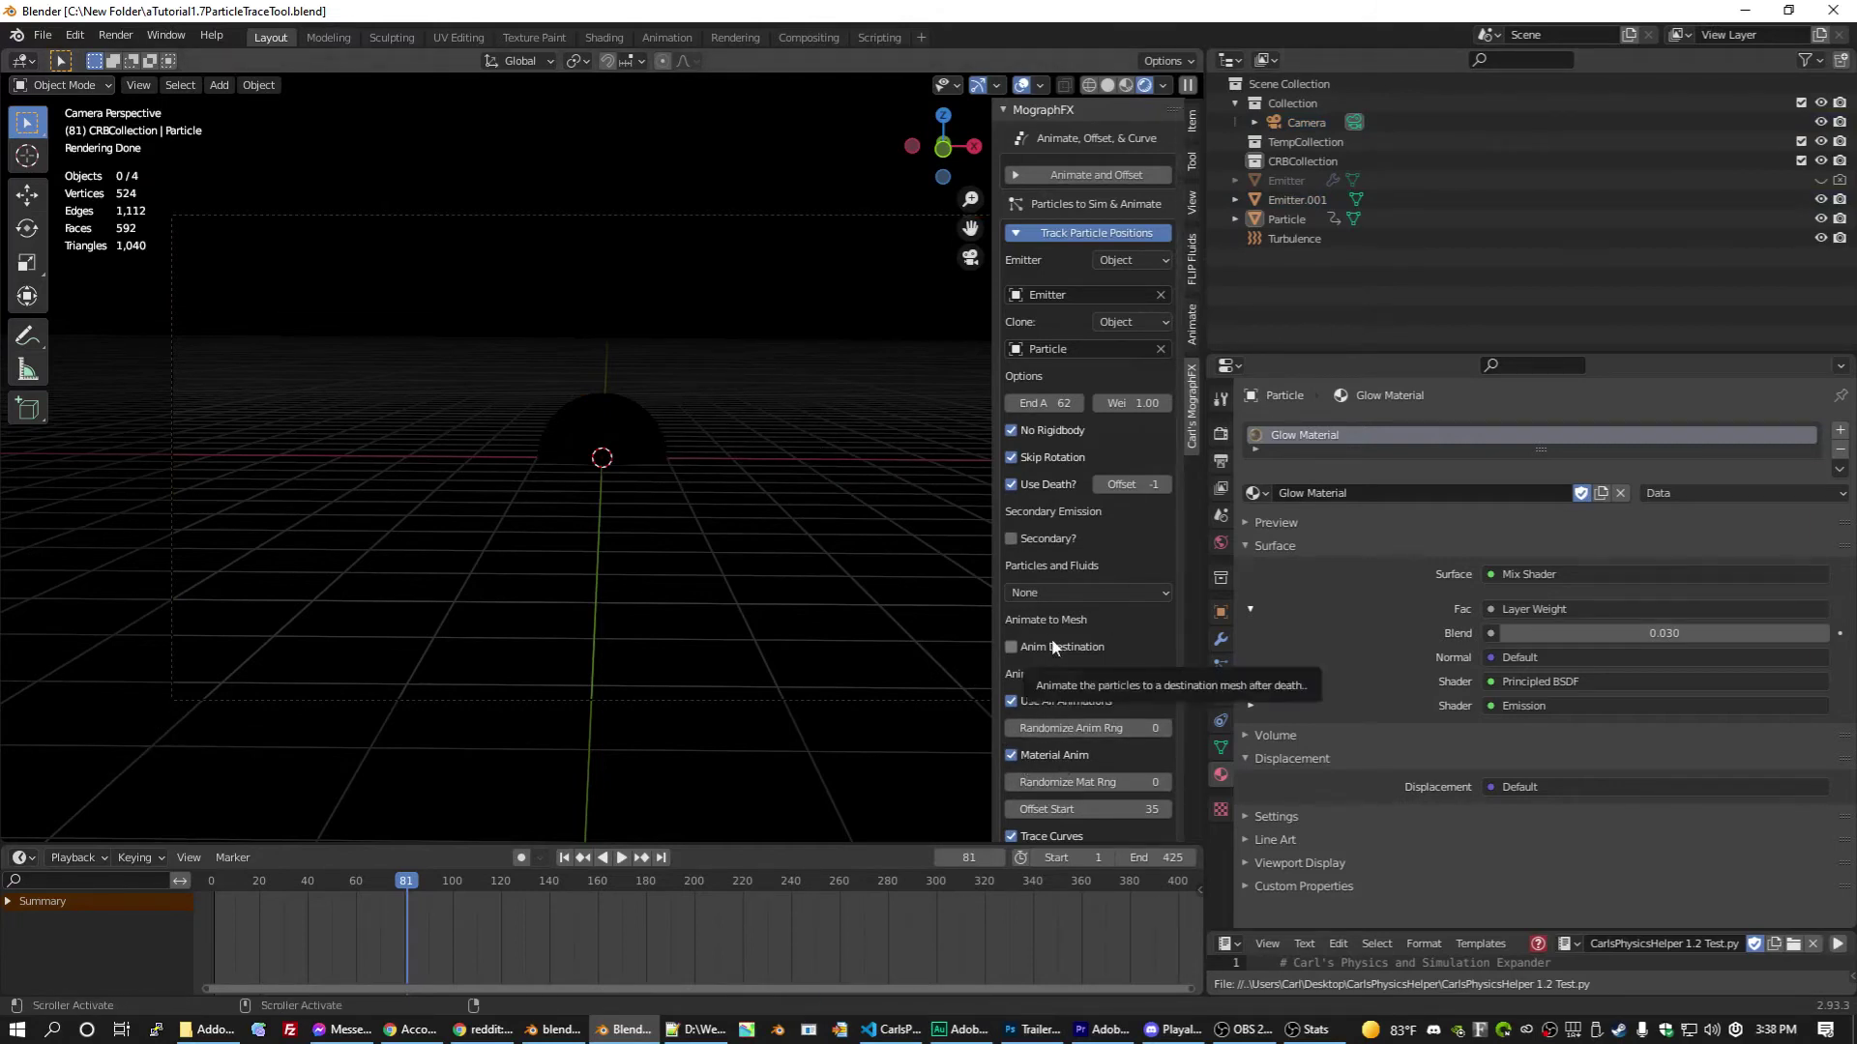
scroll(1059, 638, down, 5)
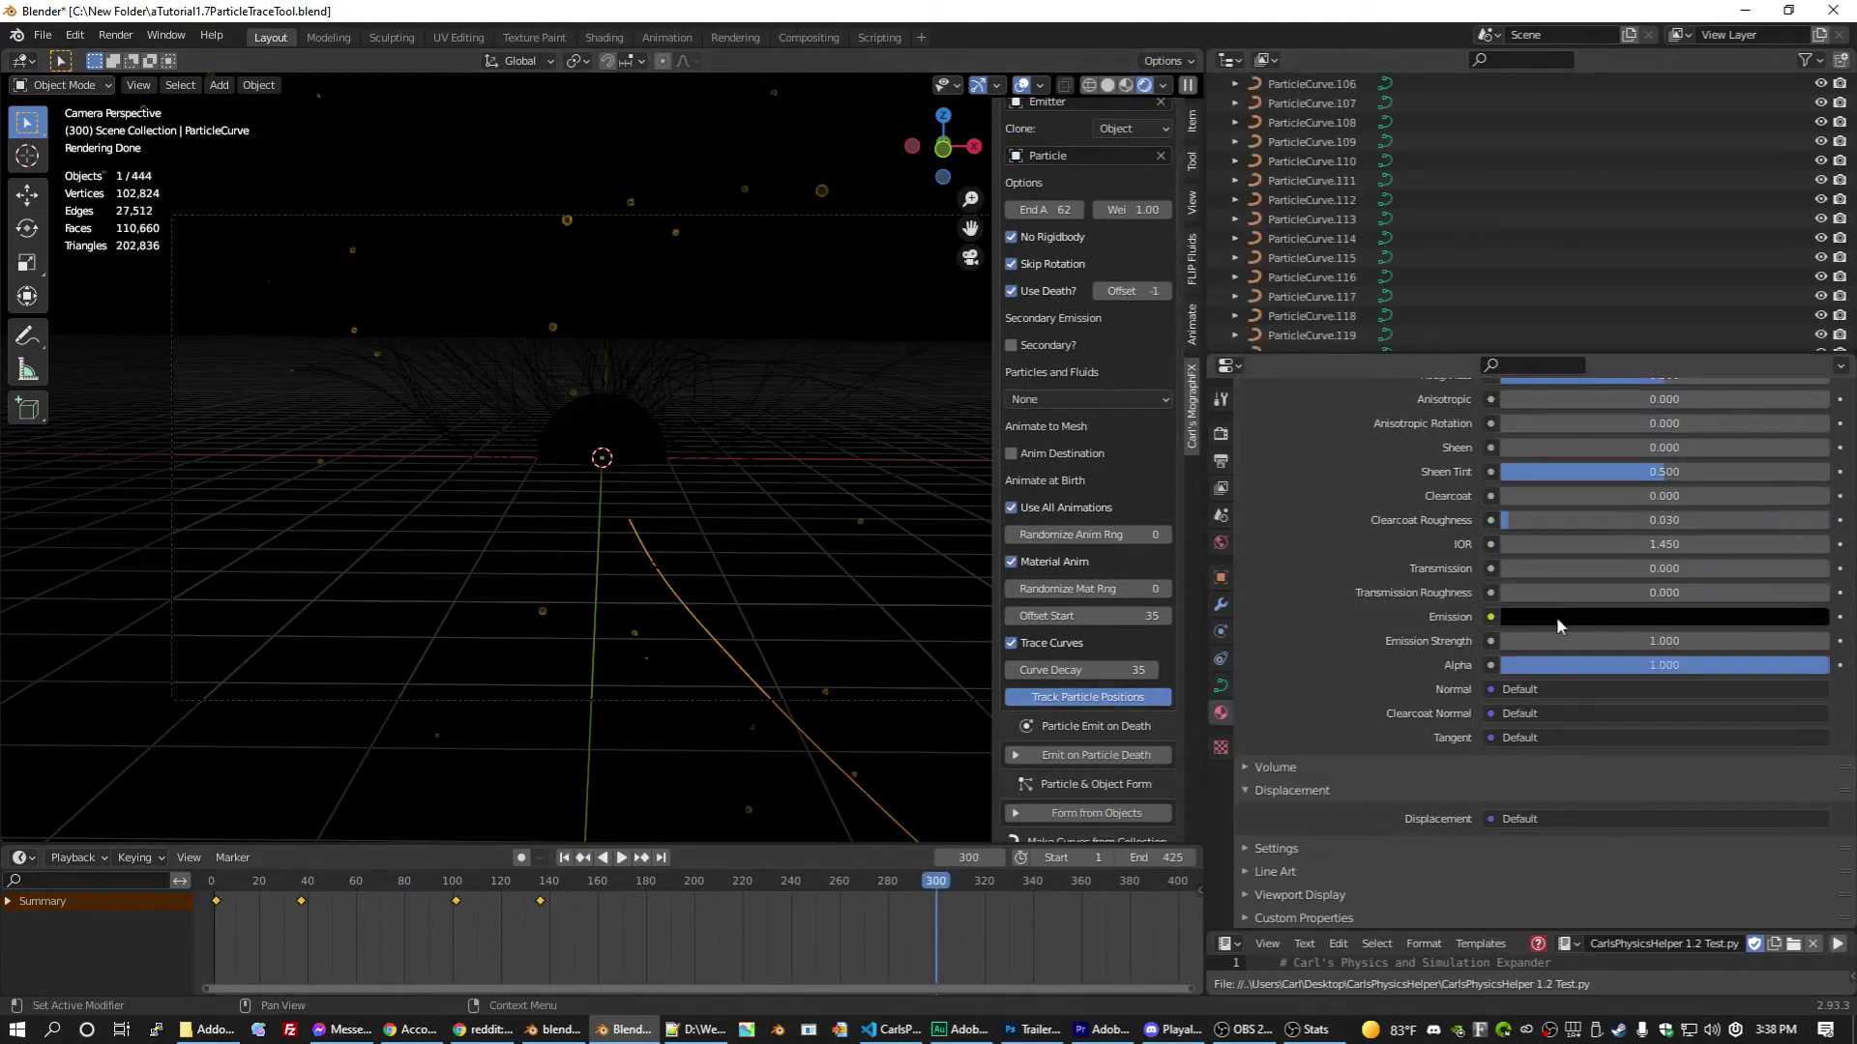
Step: Generate the particle trail curves, make their emission colour cyan, and save
click(1566, 616)
click(1816, 351)
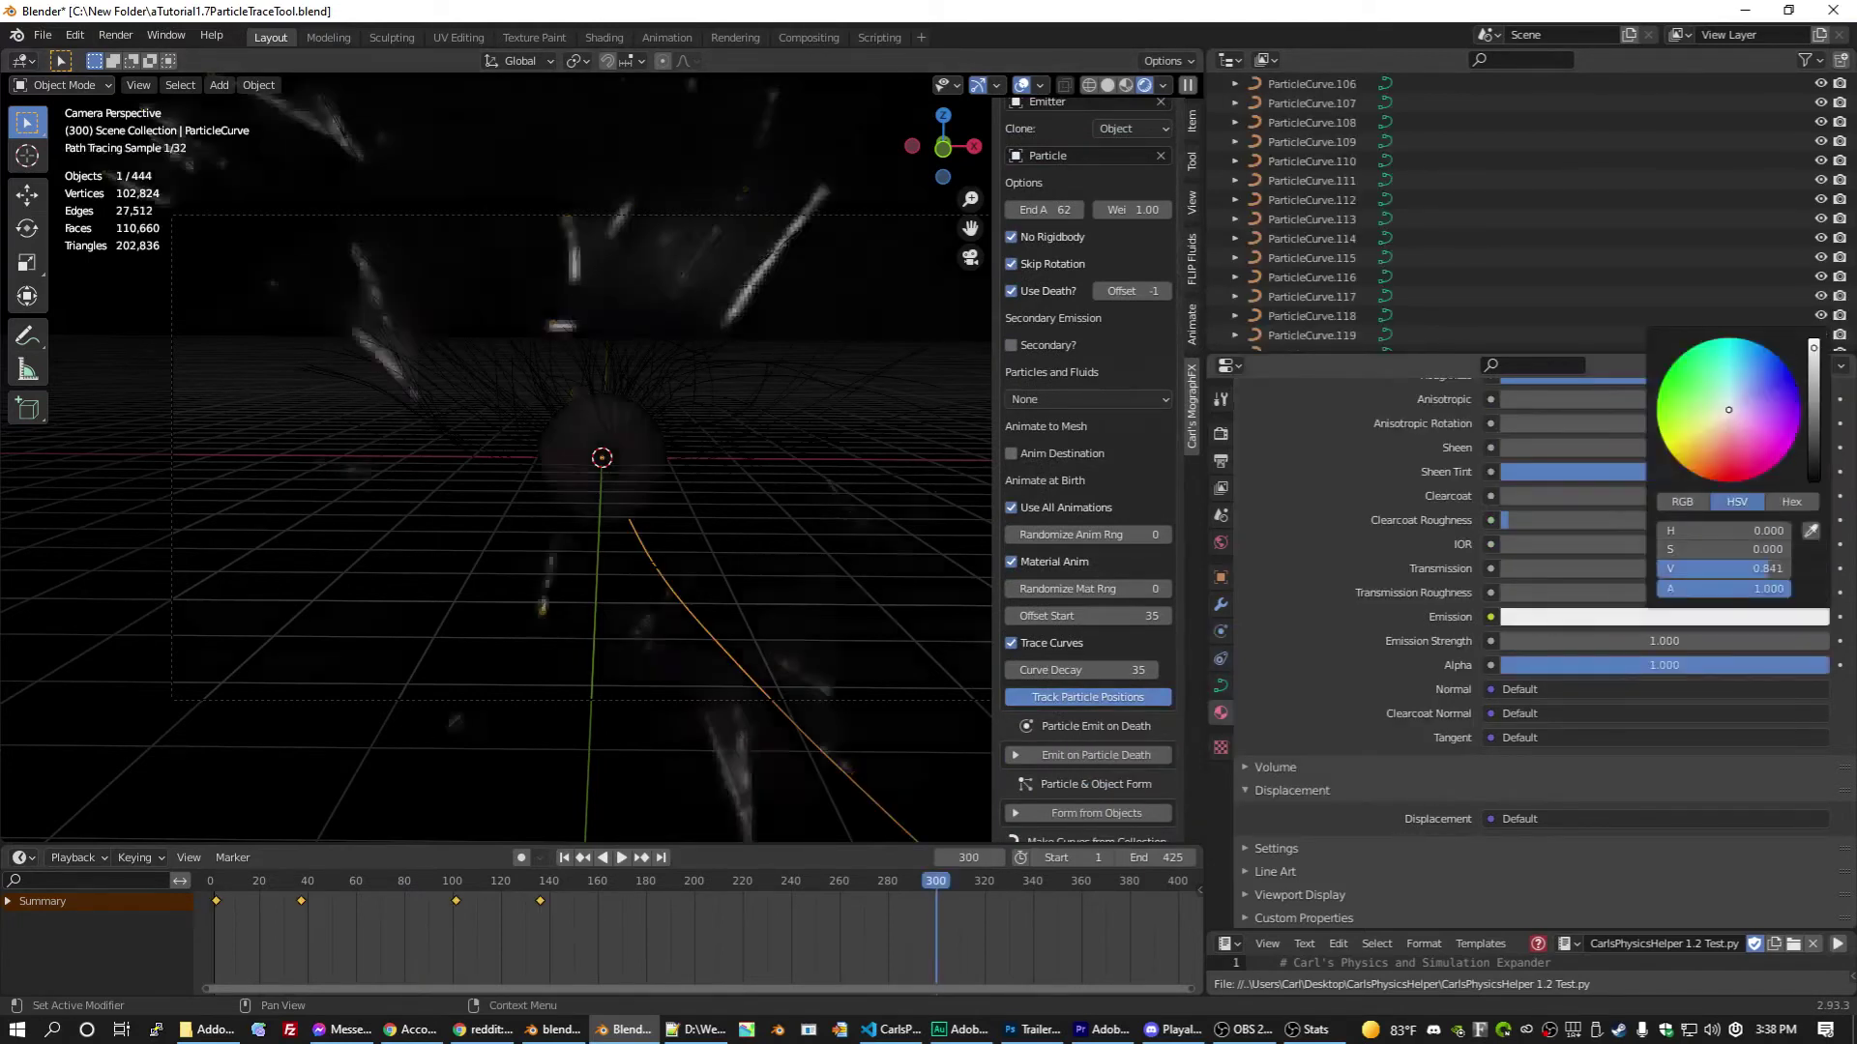
click(1572, 619)
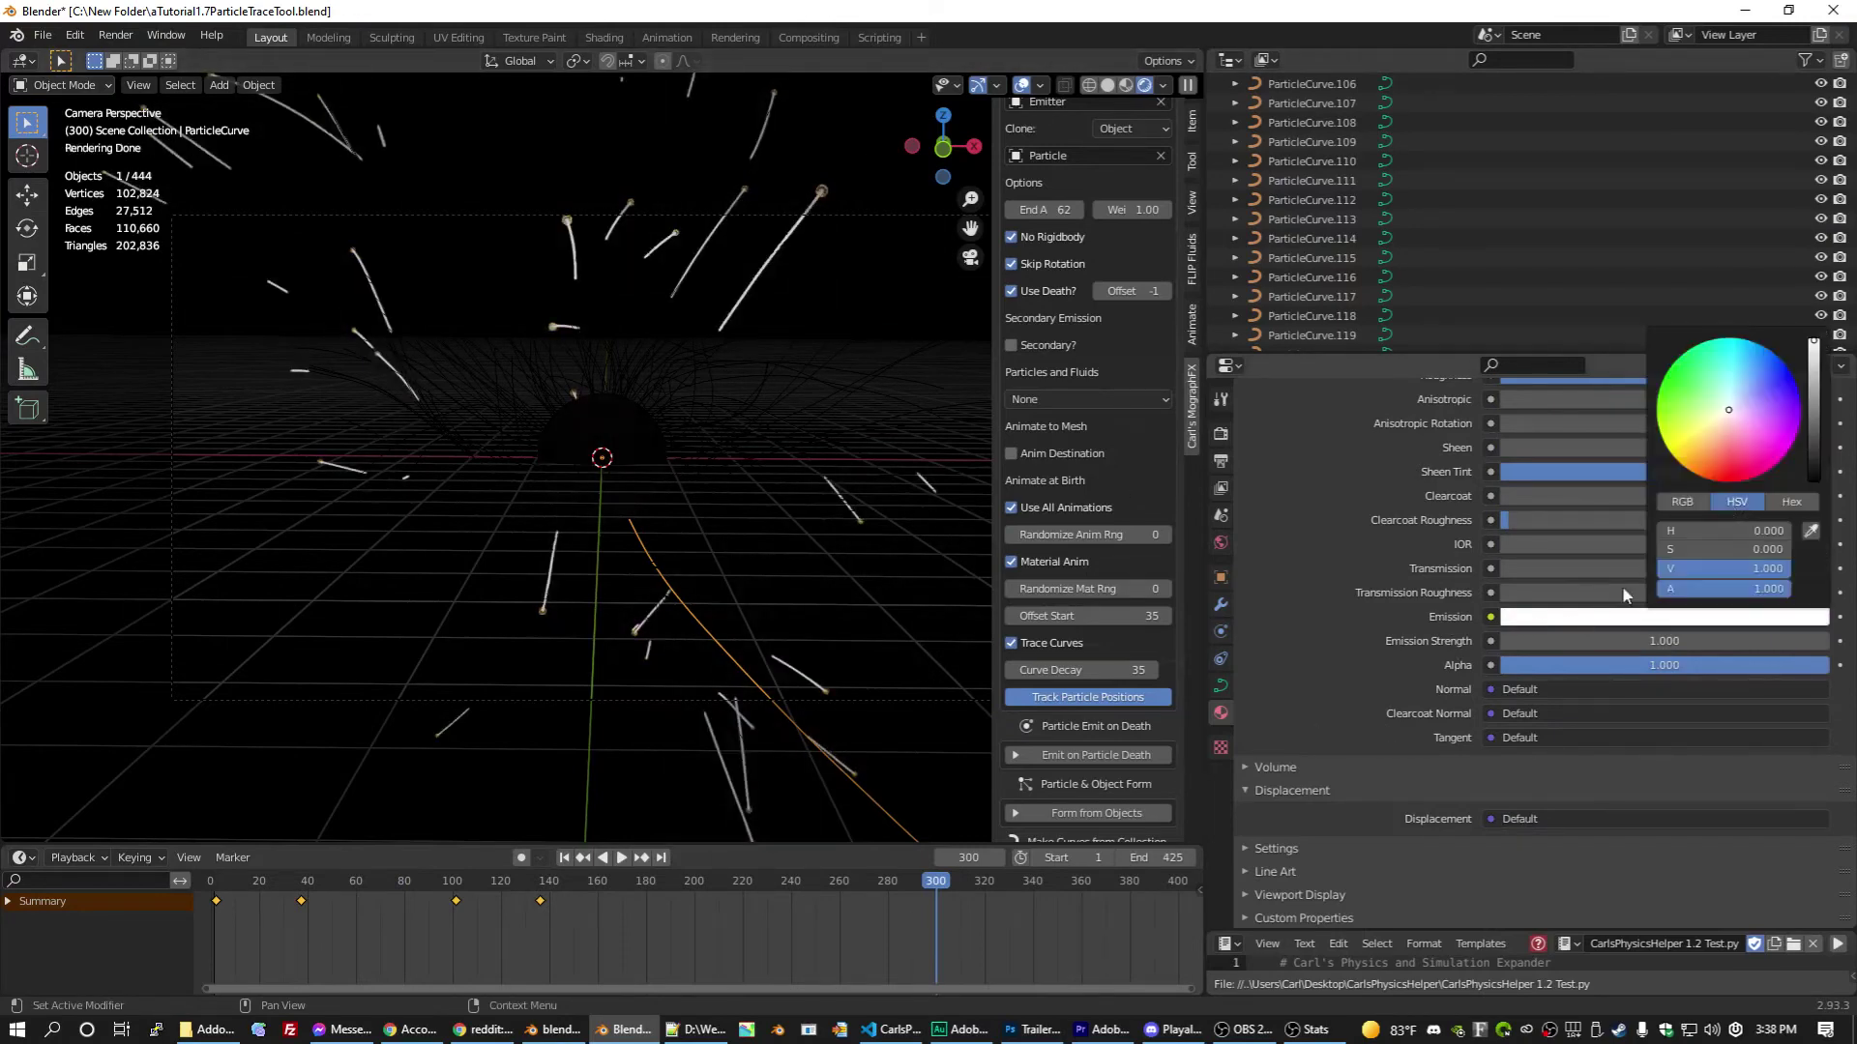
drag(1764, 390, 1747, 340)
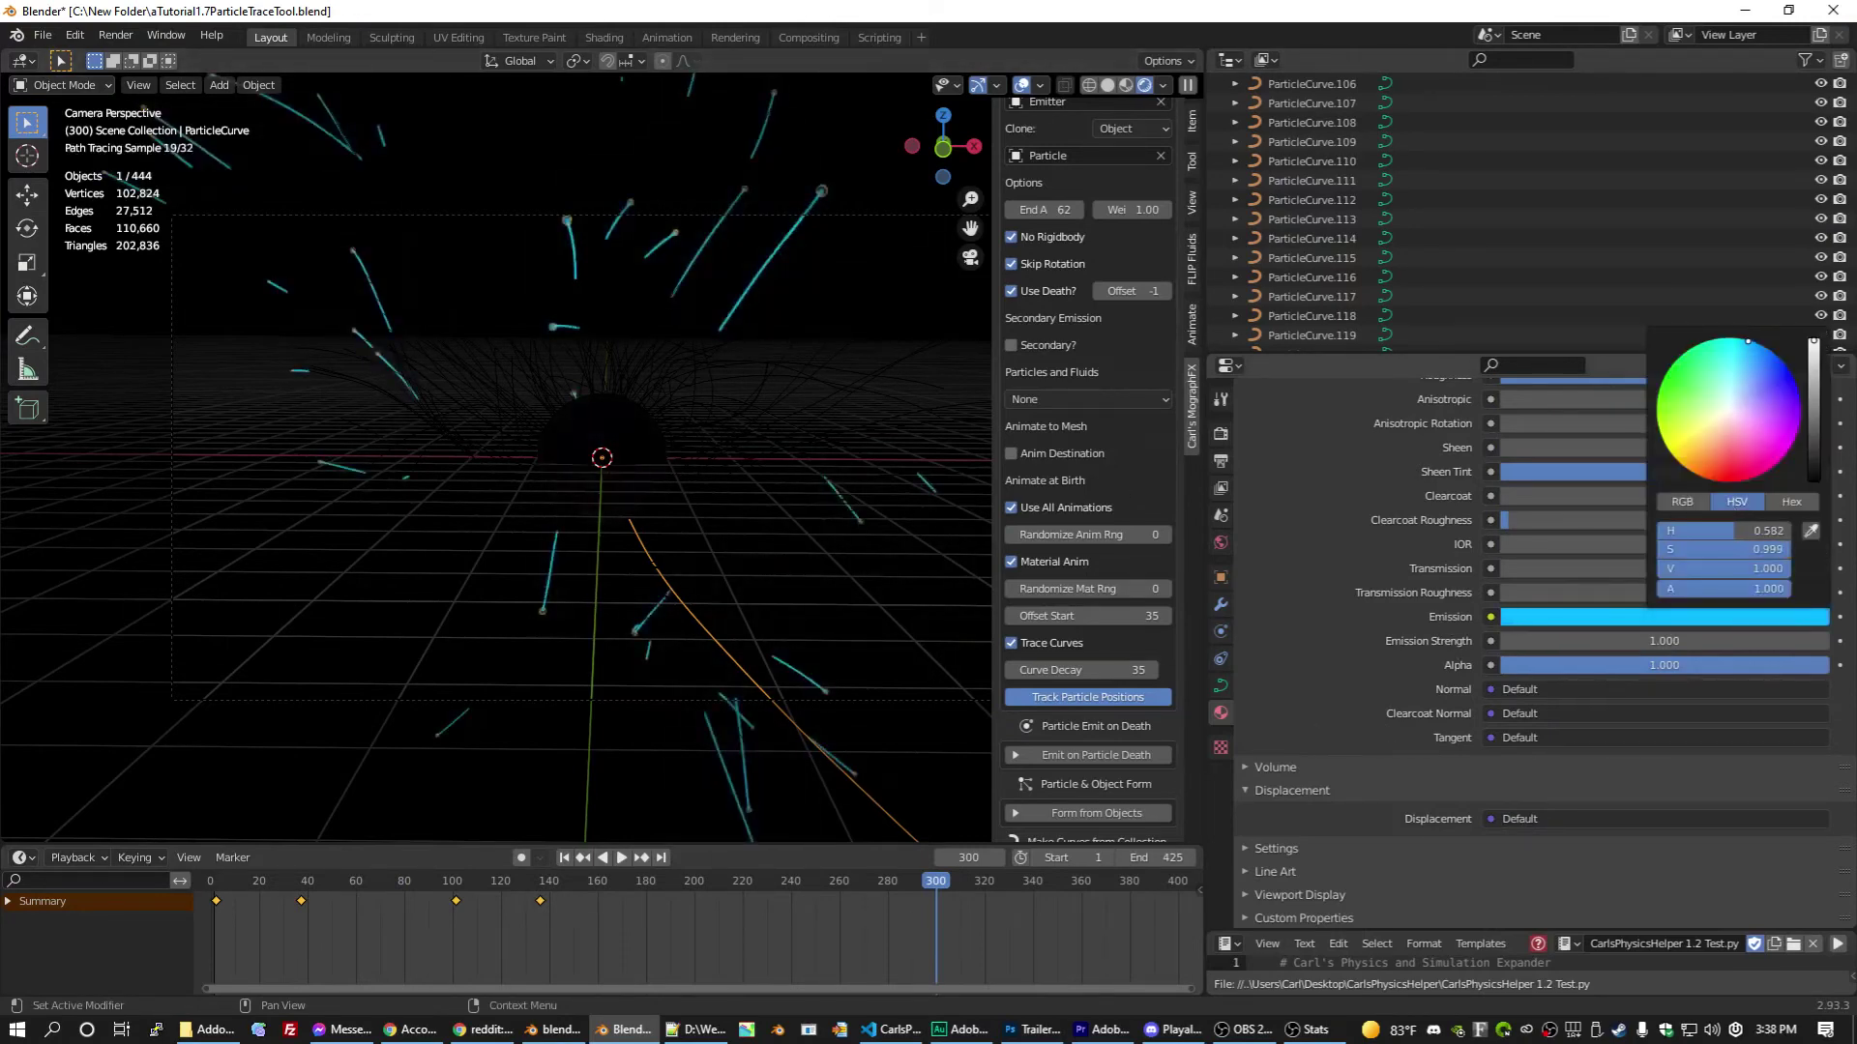
key(ctrl+s)
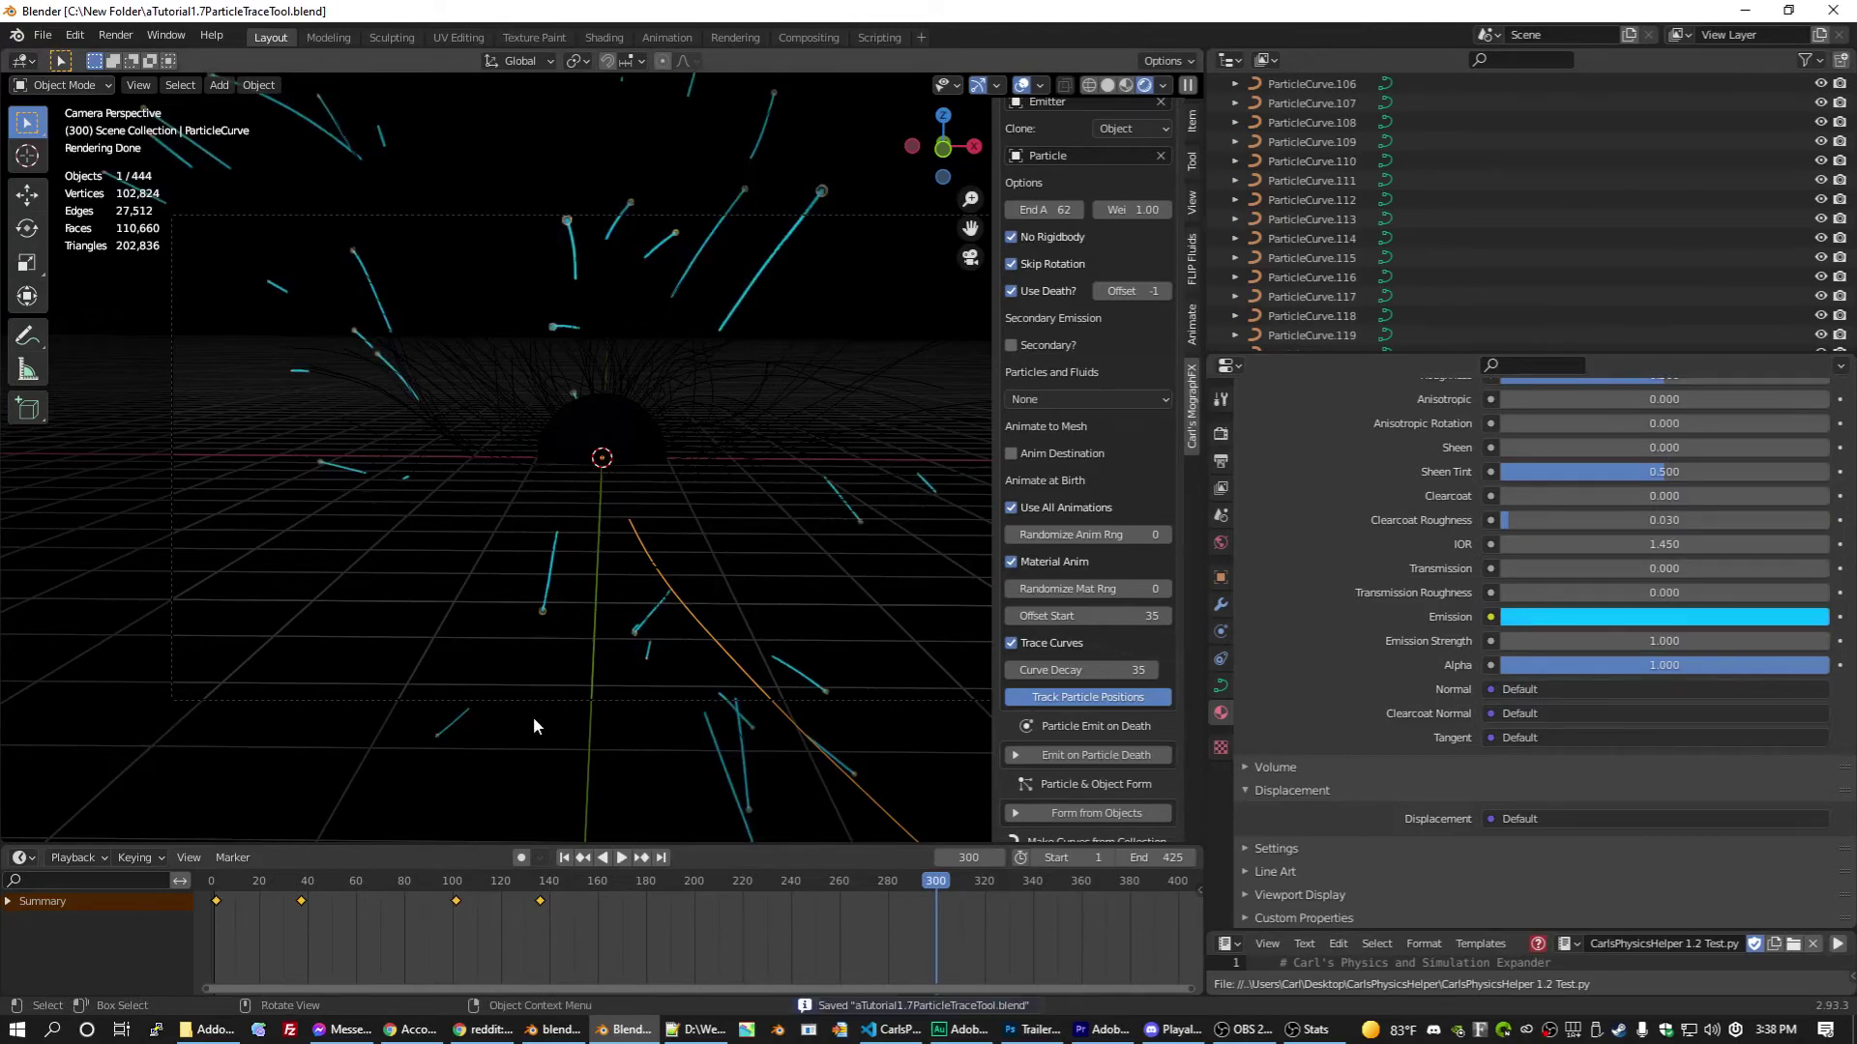
Step: Render frame 84 from the camera view
key(KP_0)
key(KP_0)
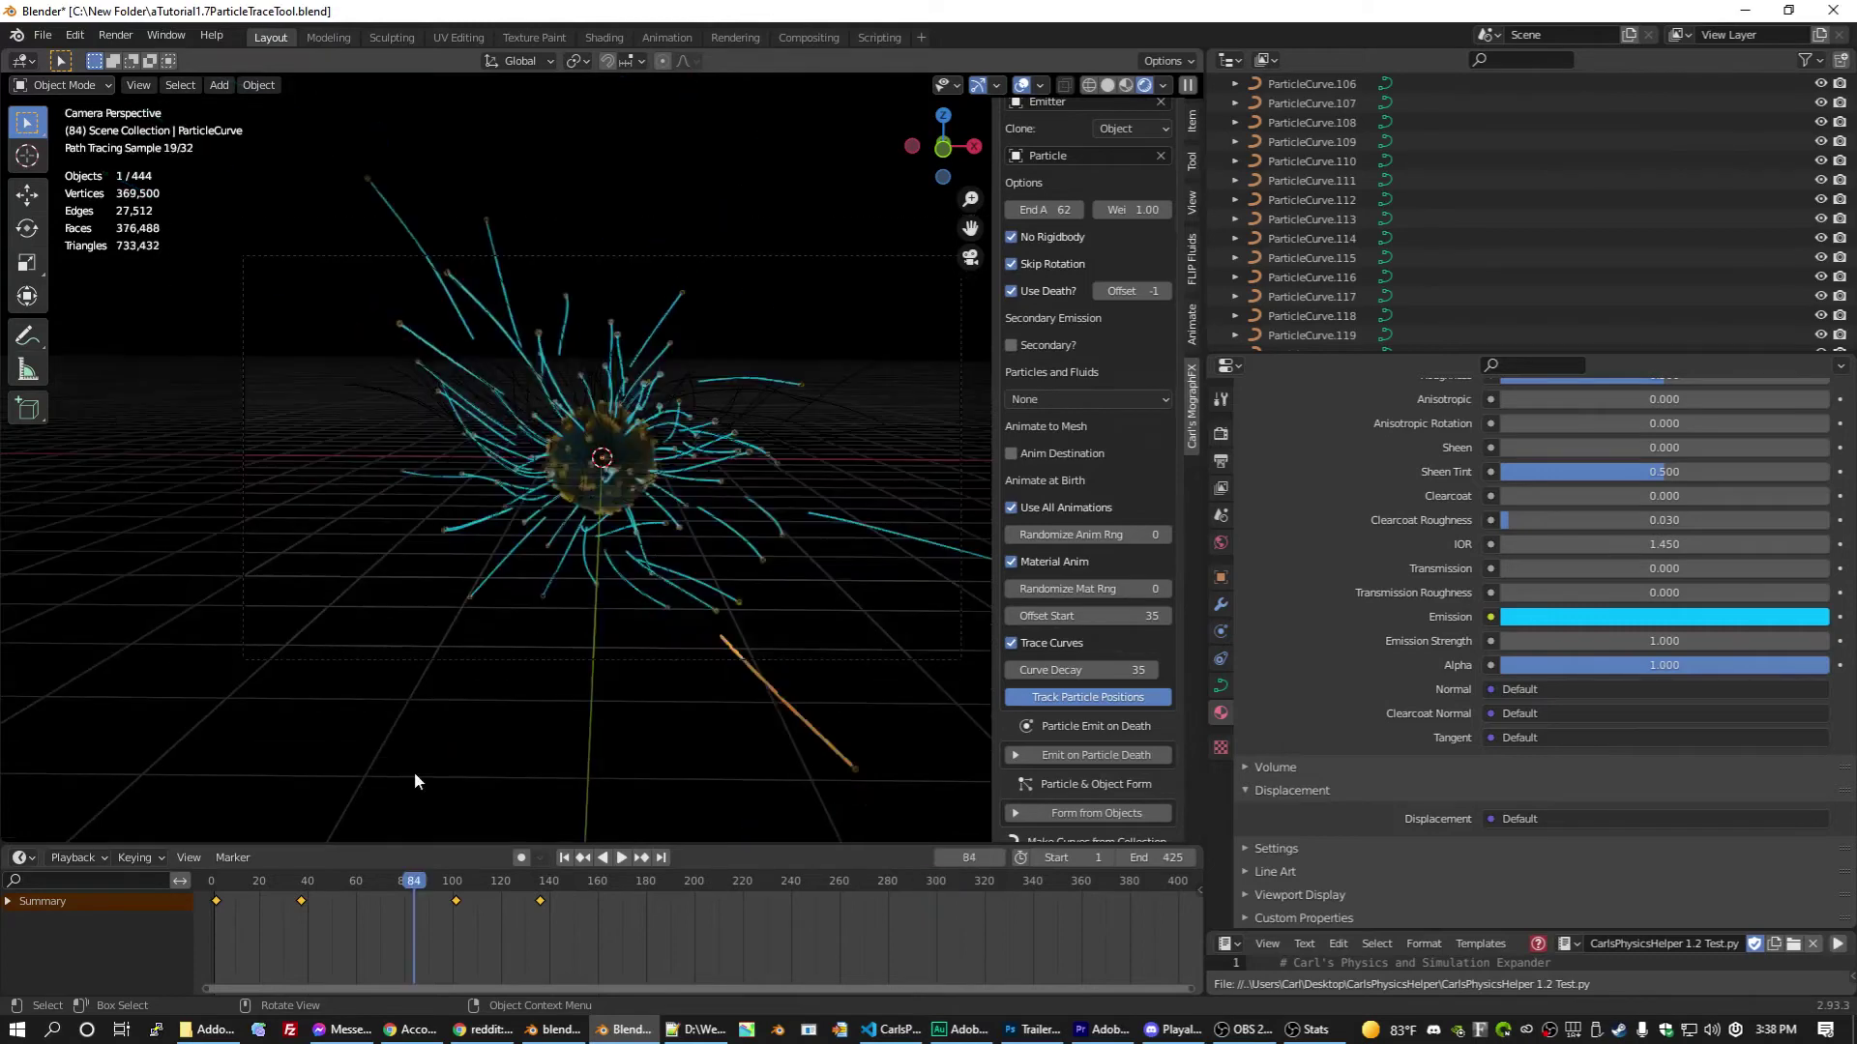
key(ctrl+s)
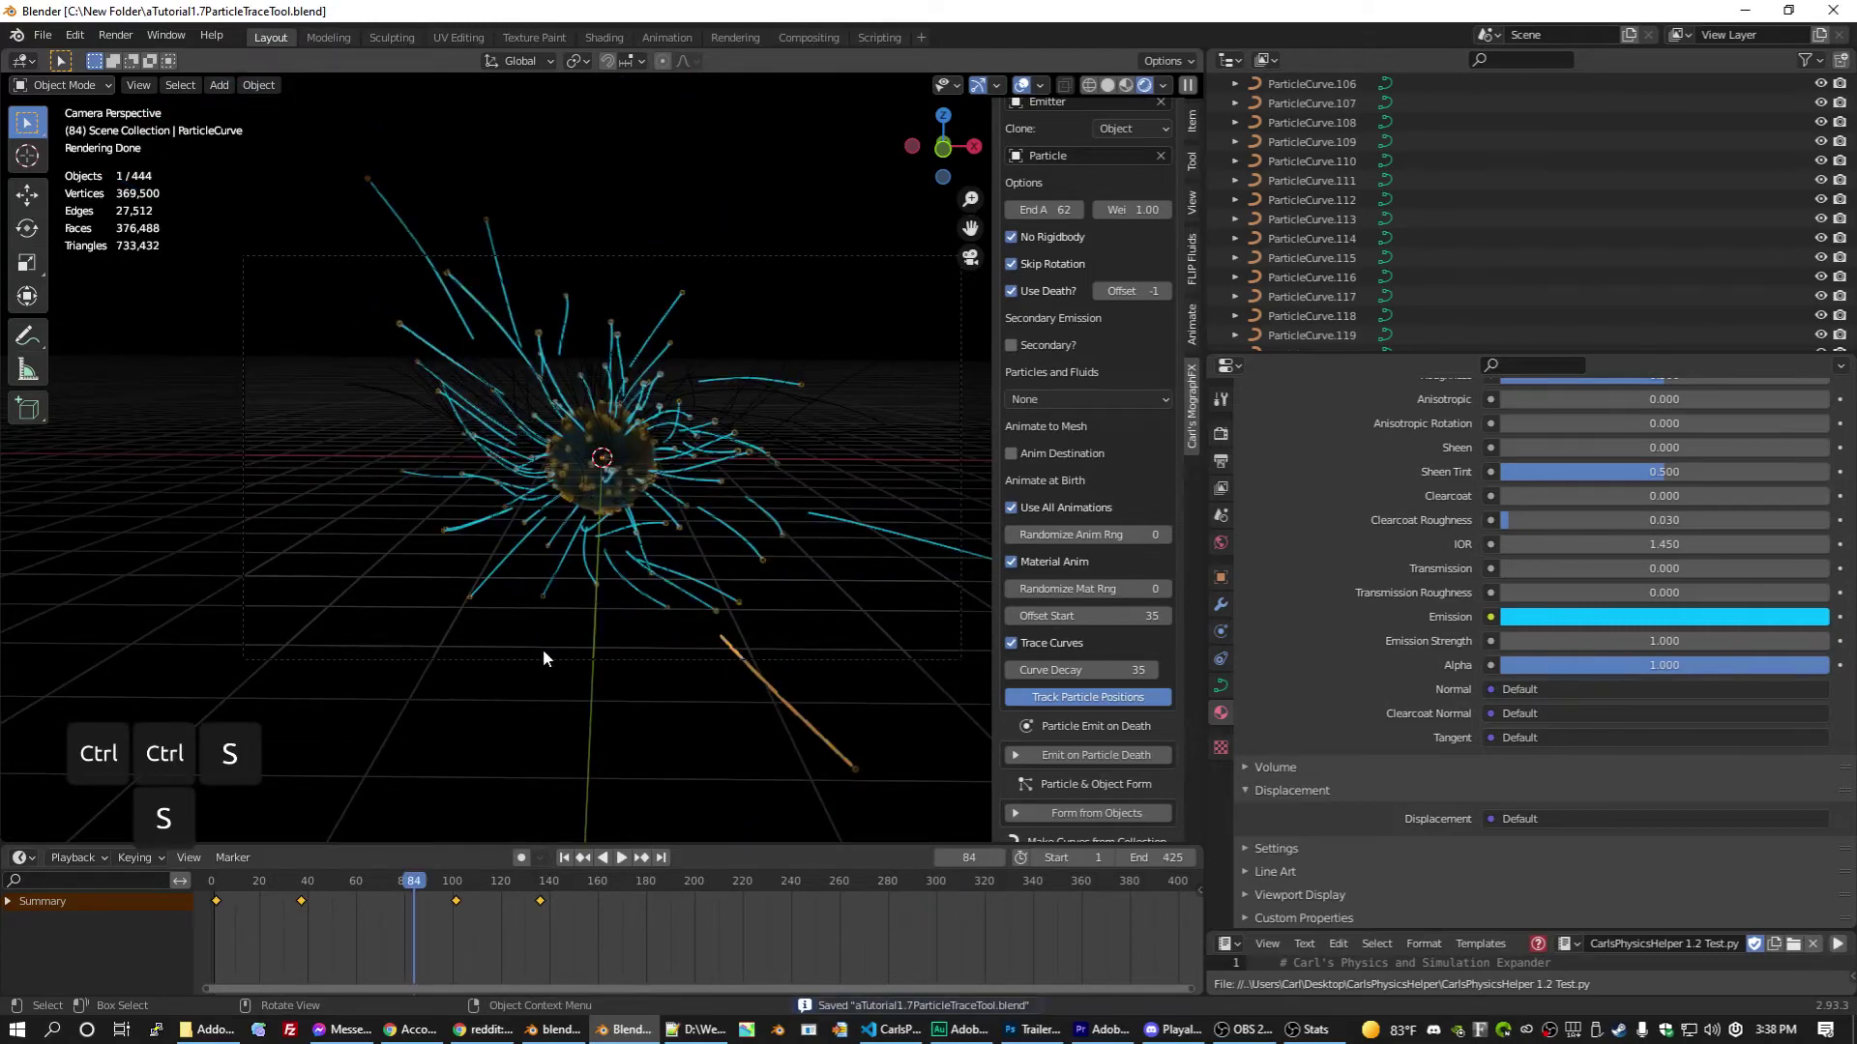
key(F12)
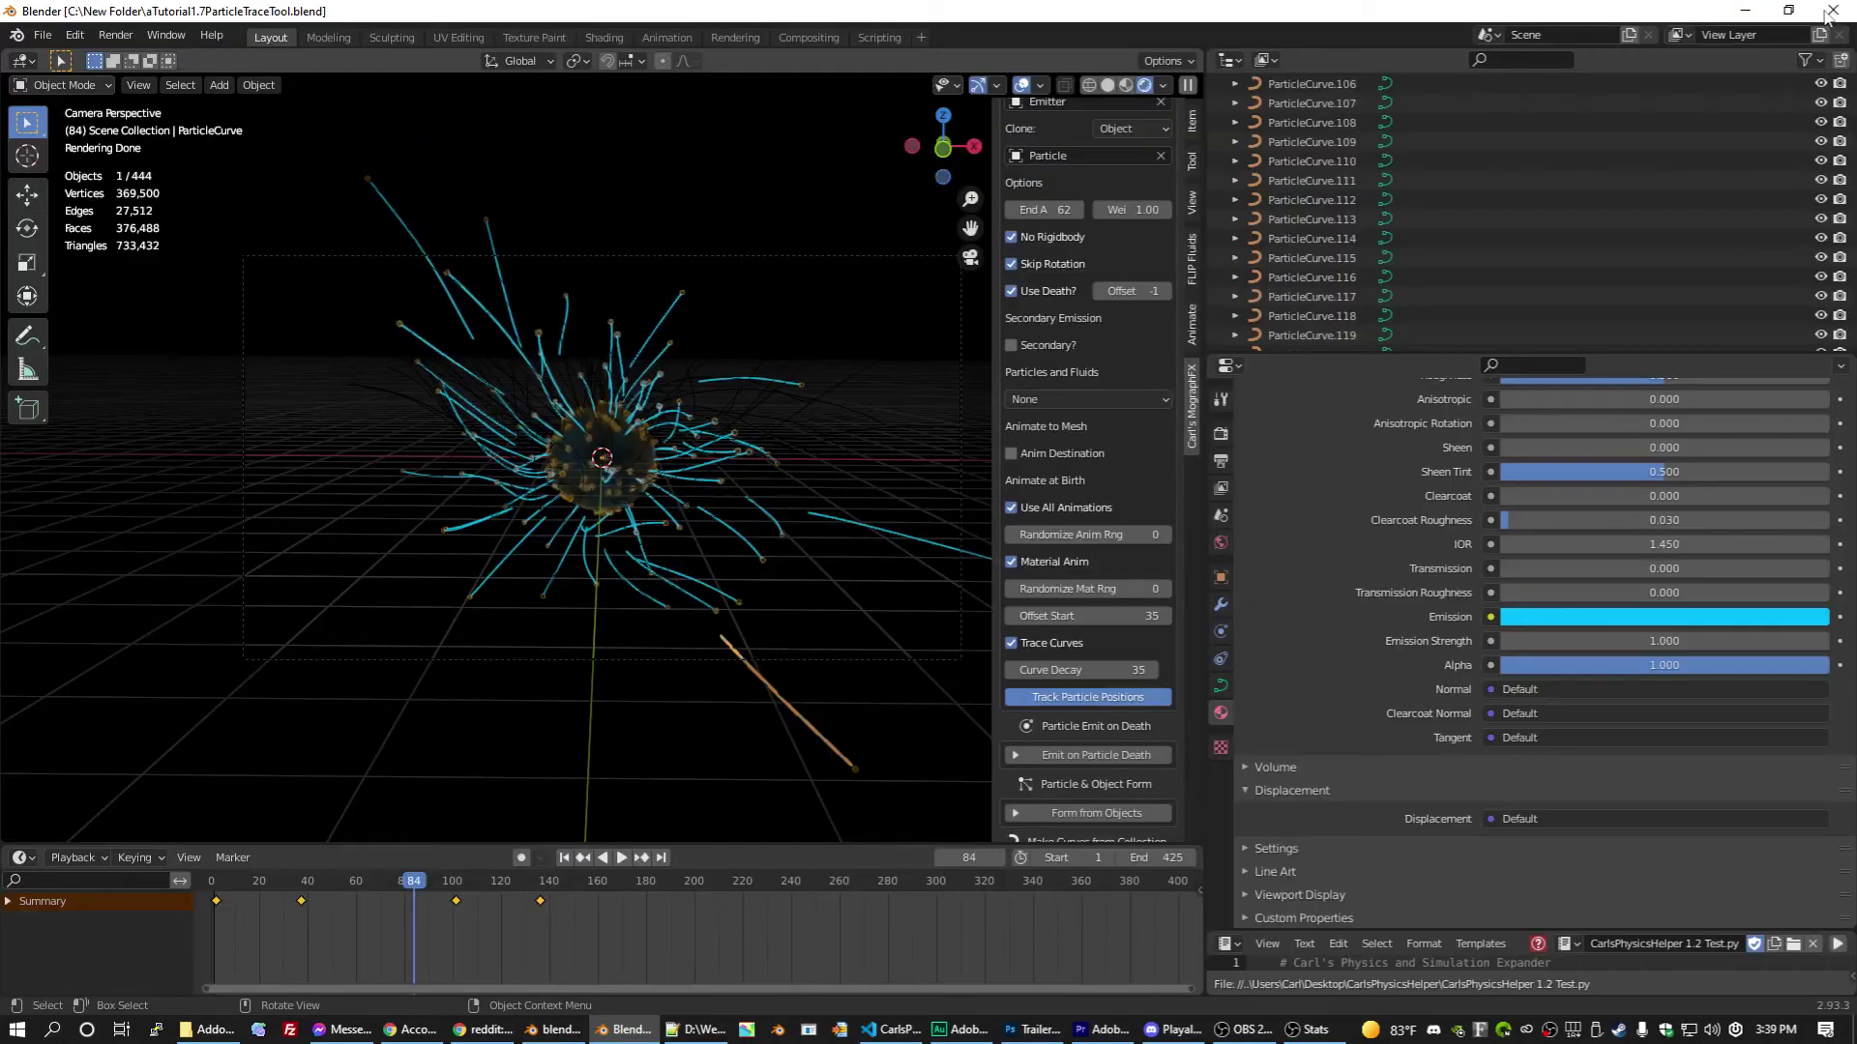
click(1827, 14)
Step: Set the trail material's Emission Strength to 5
click(1611, 638)
text(5)
key(Return)
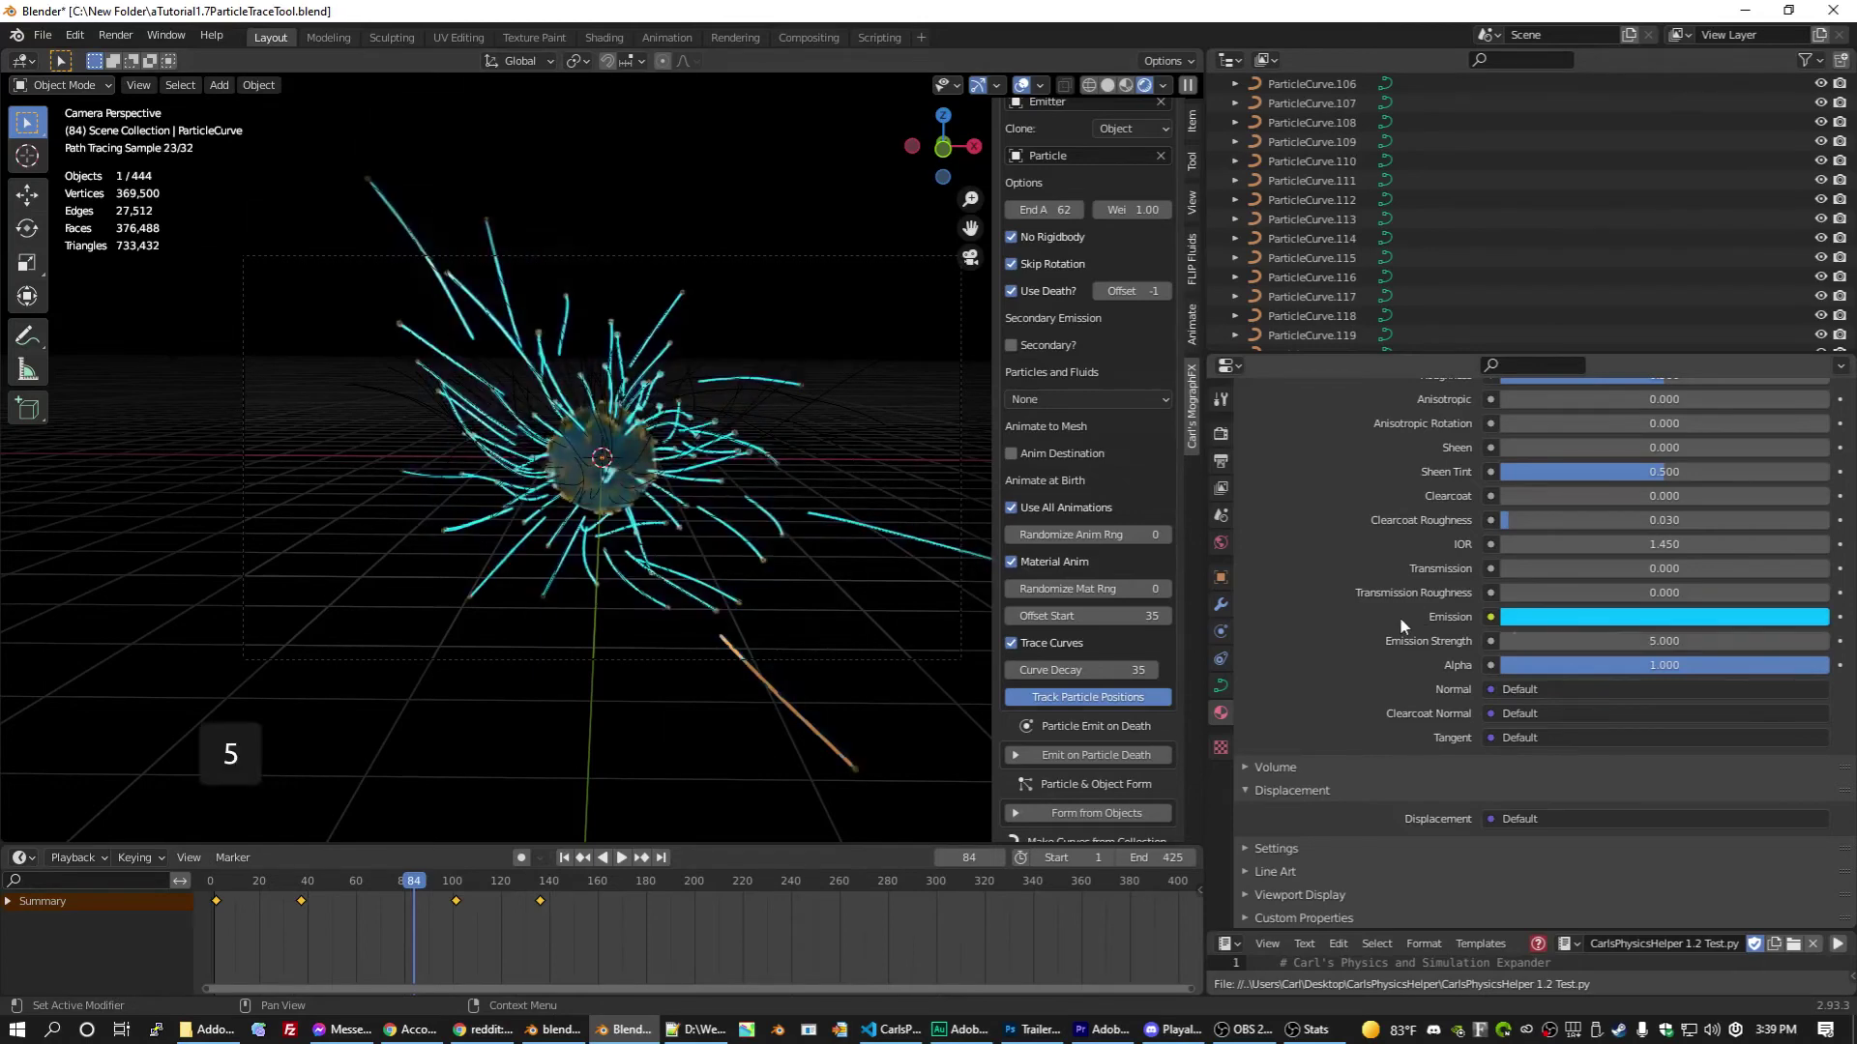
scroll(1373, 184, up, 20)
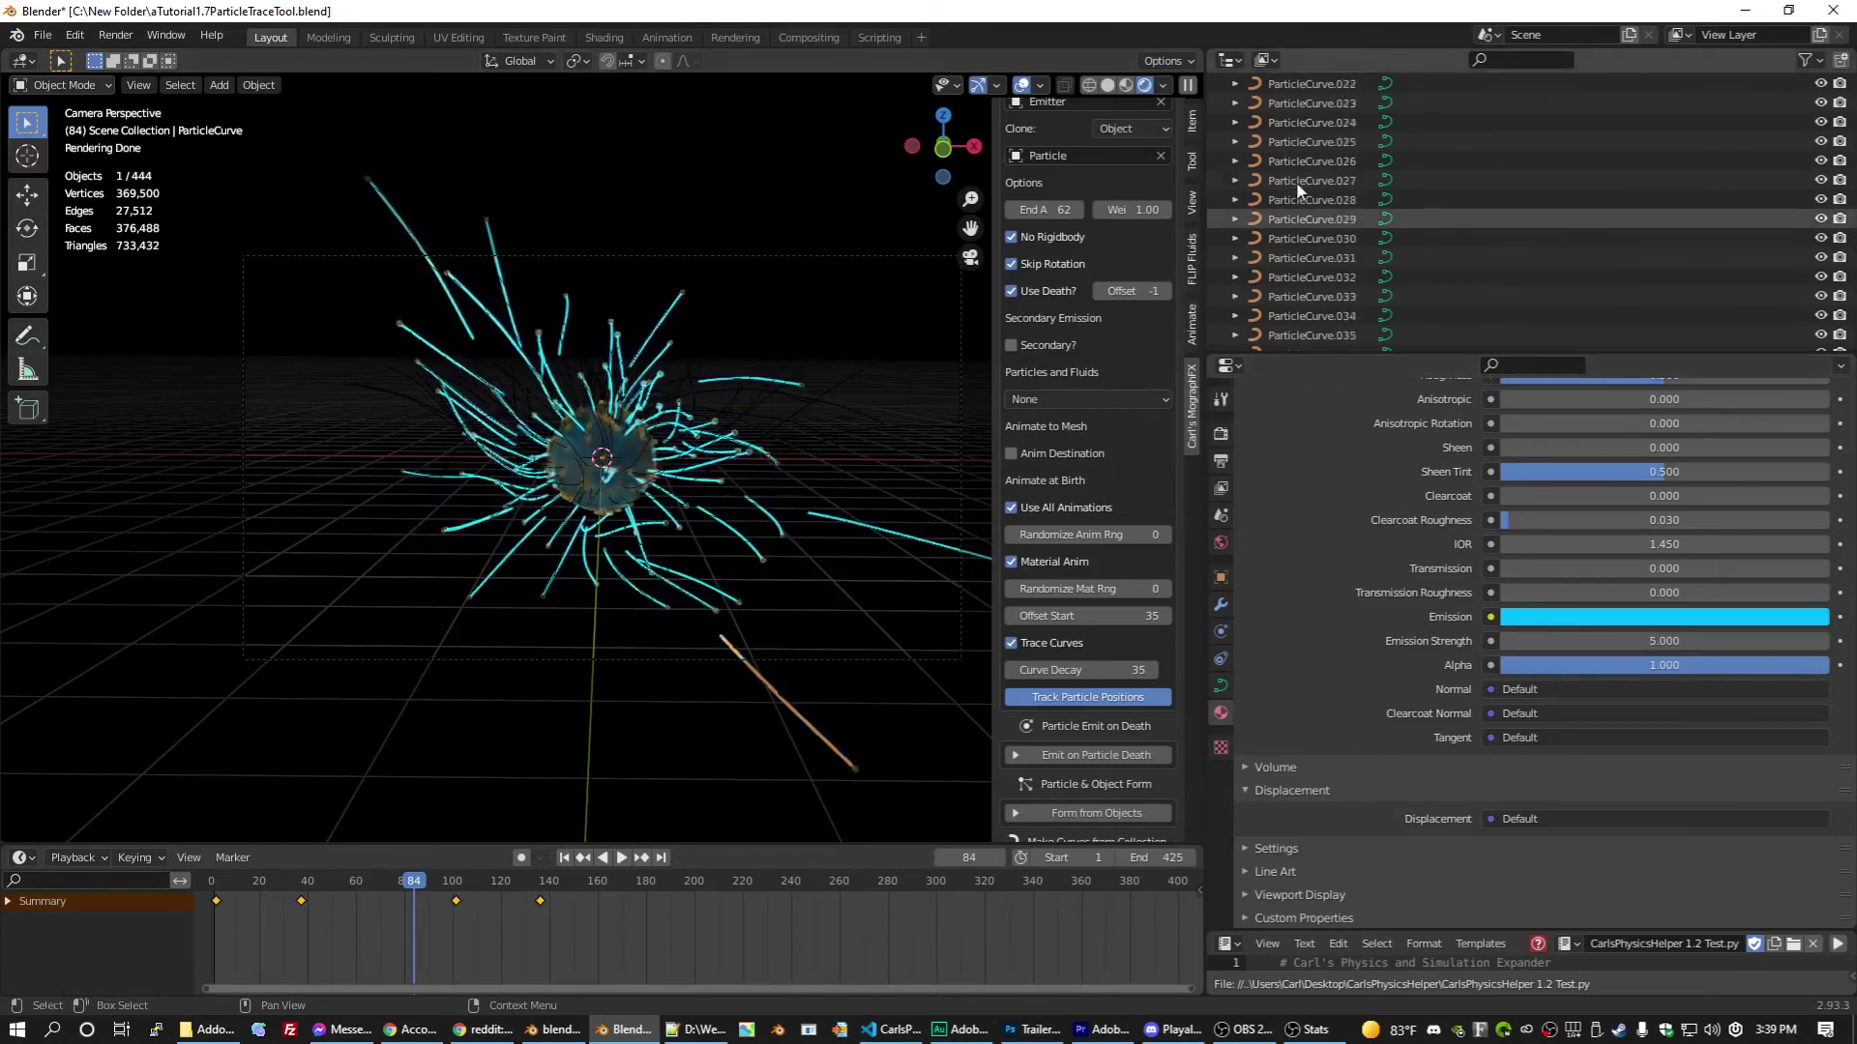
scroll(1333, 247, down, 20)
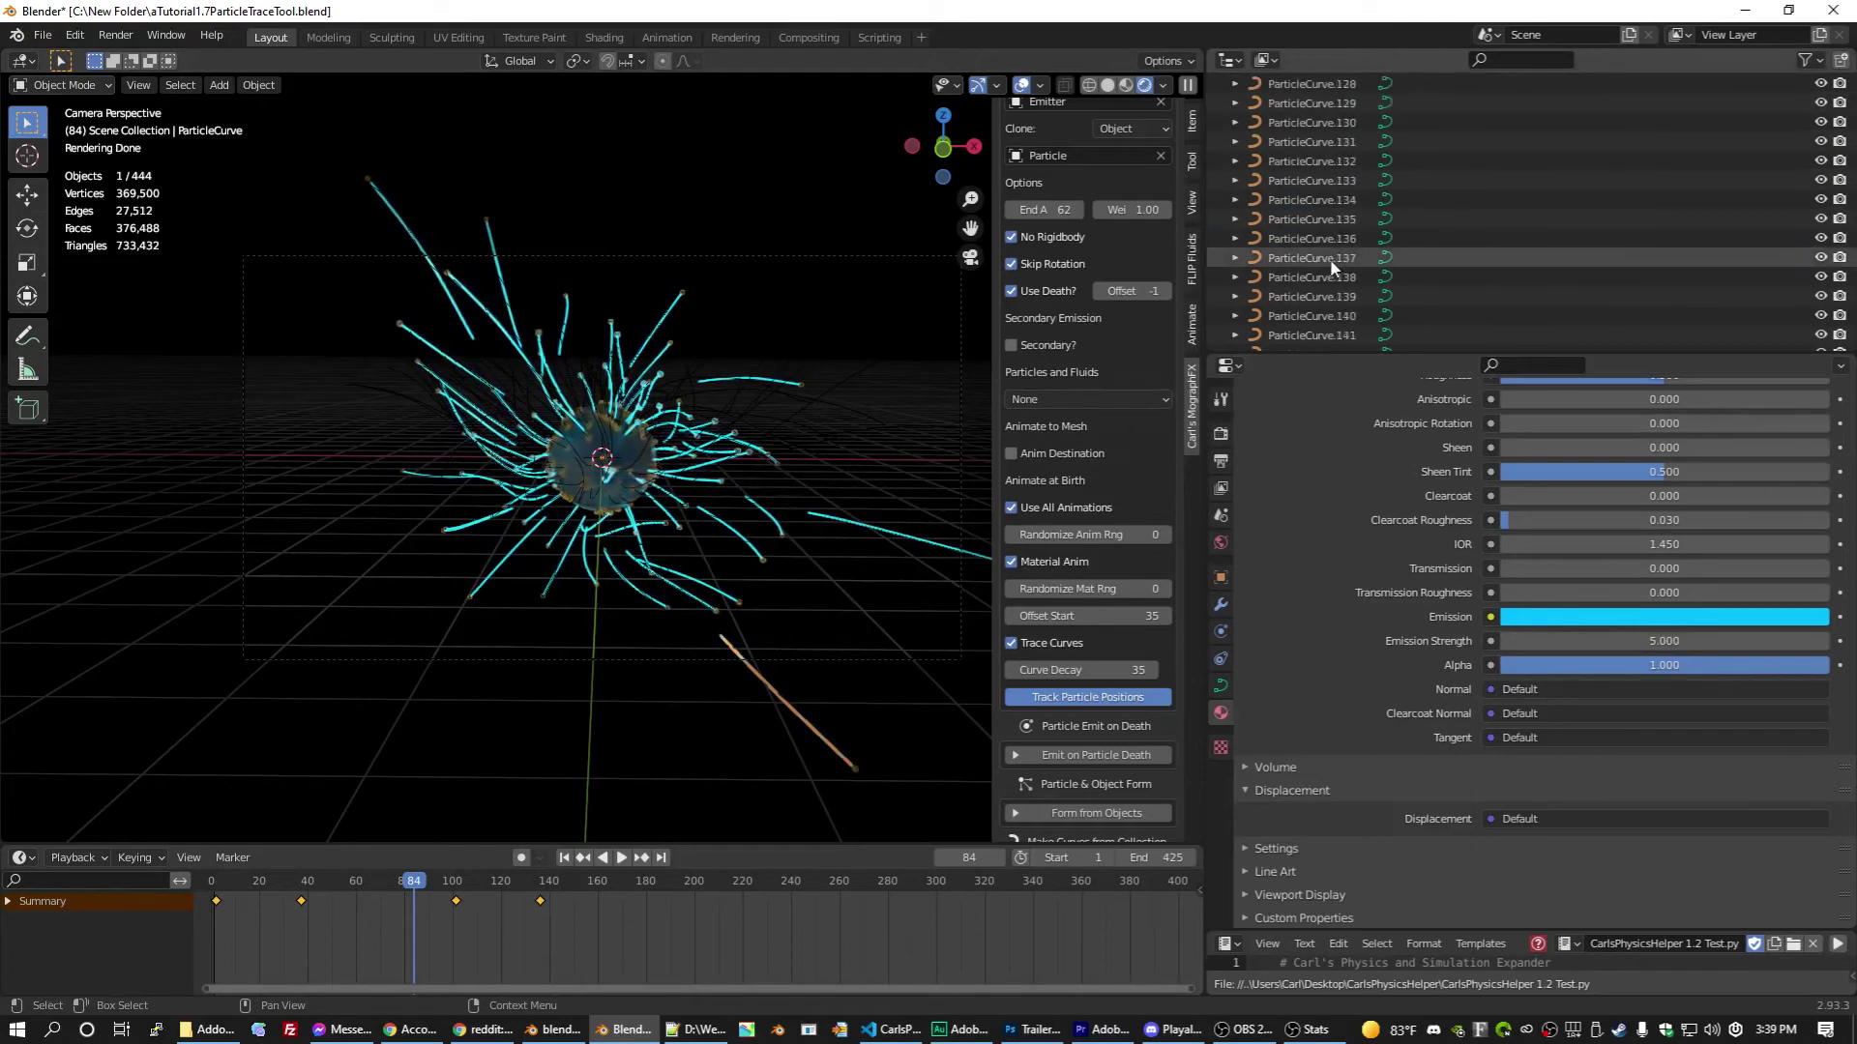
scroll(1330, 264, down, 5)
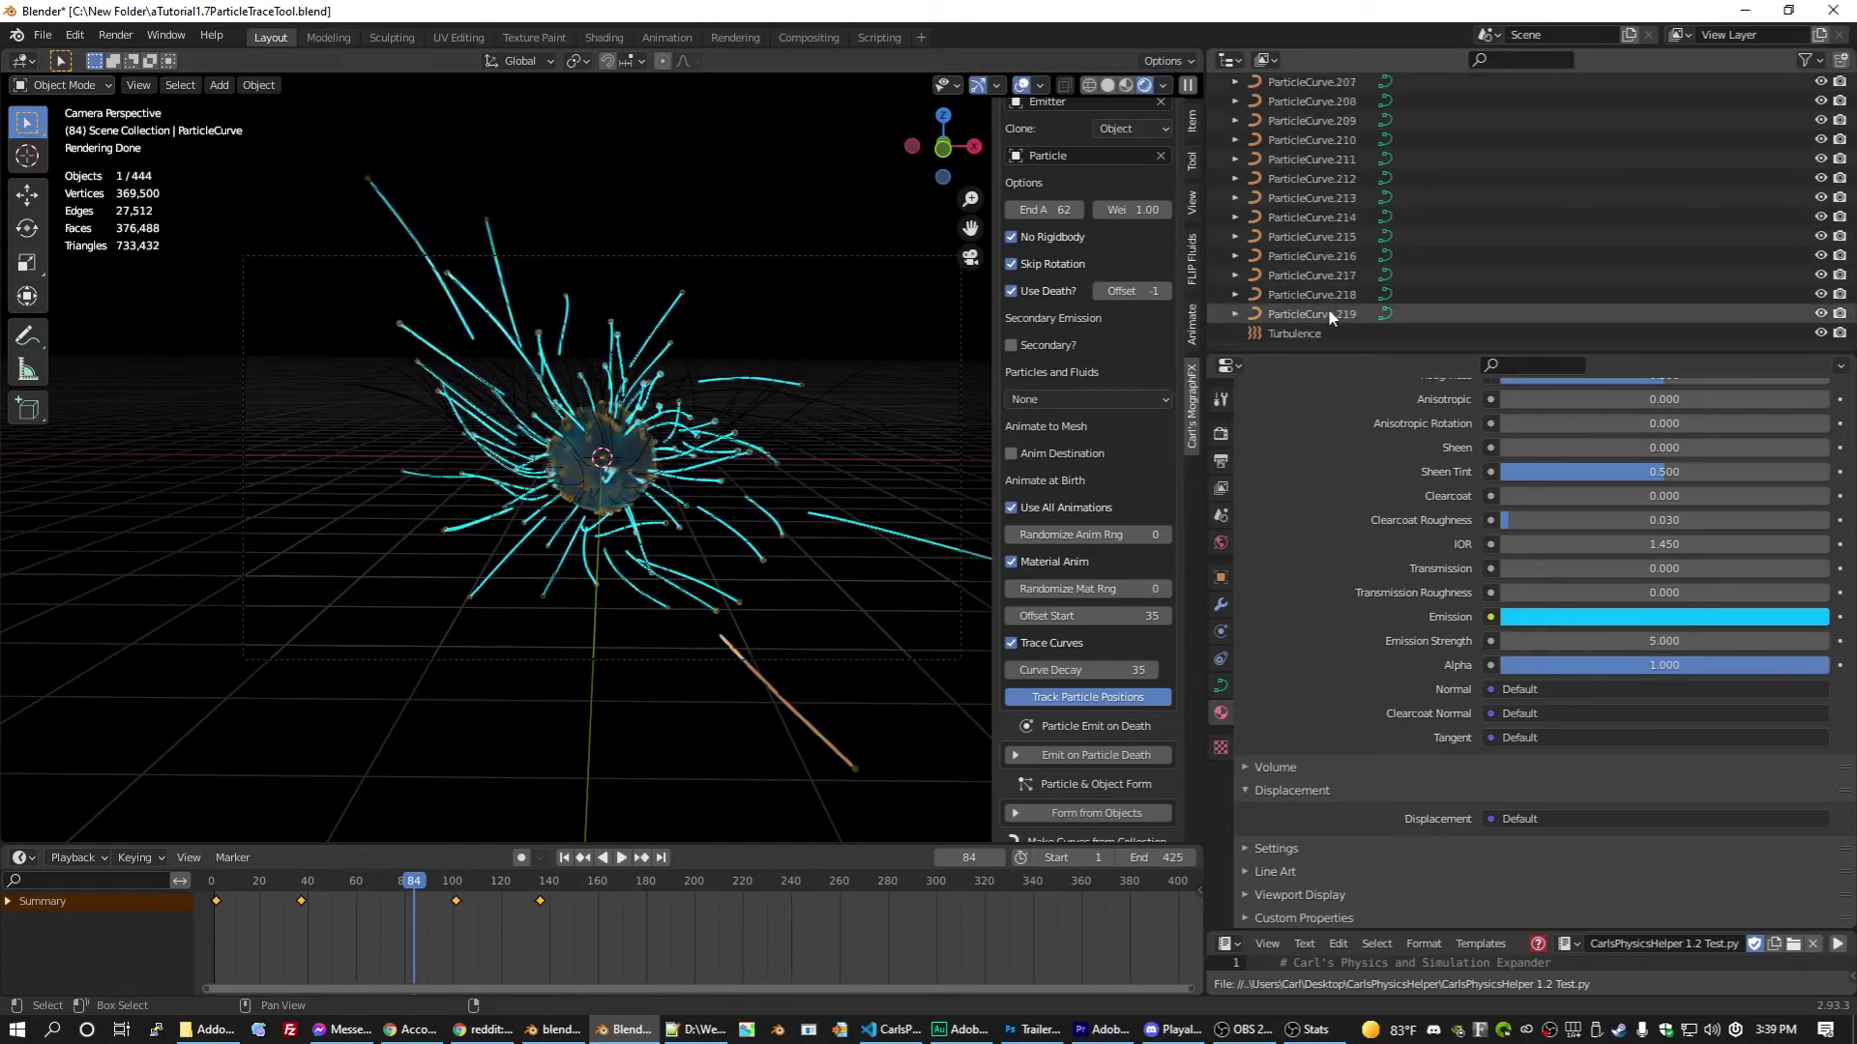
Step: Give all 220 particle curves a bevel depth of 0.003 m and save
shift+click(1327, 308)
click(1220, 686)
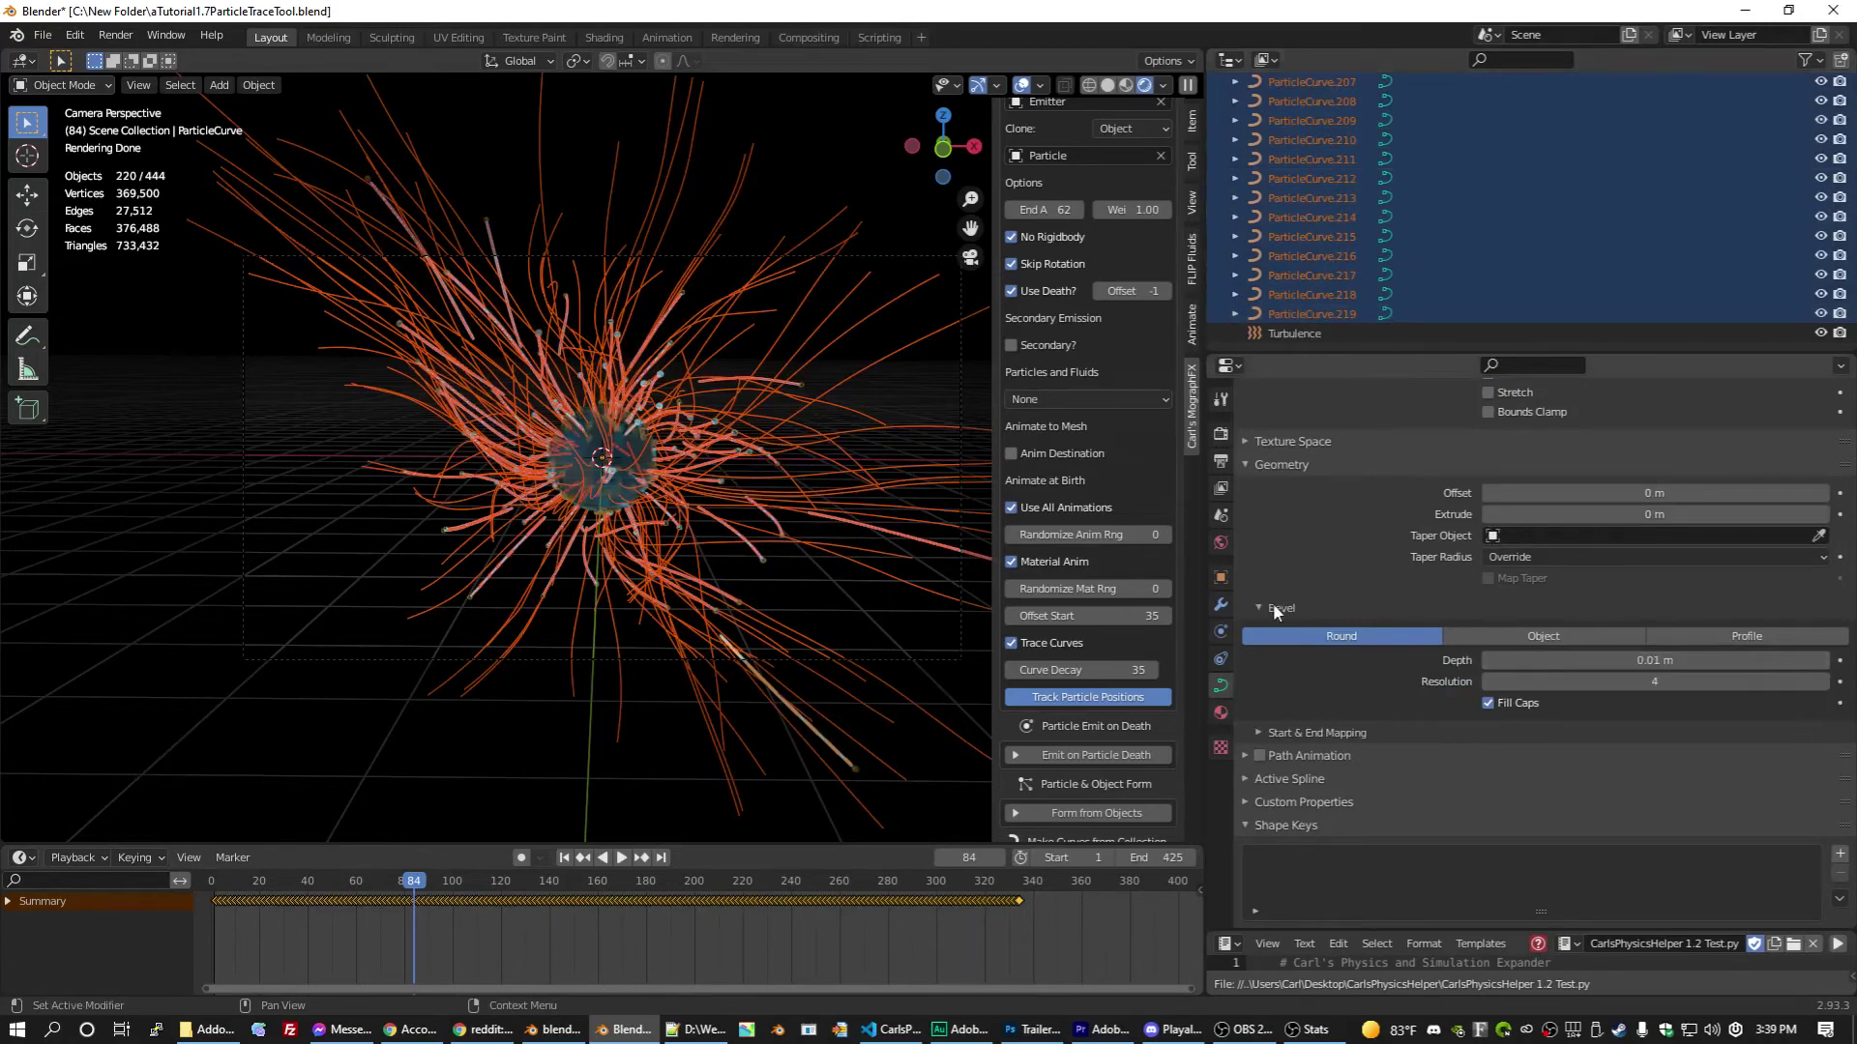
alt+click(1685, 662)
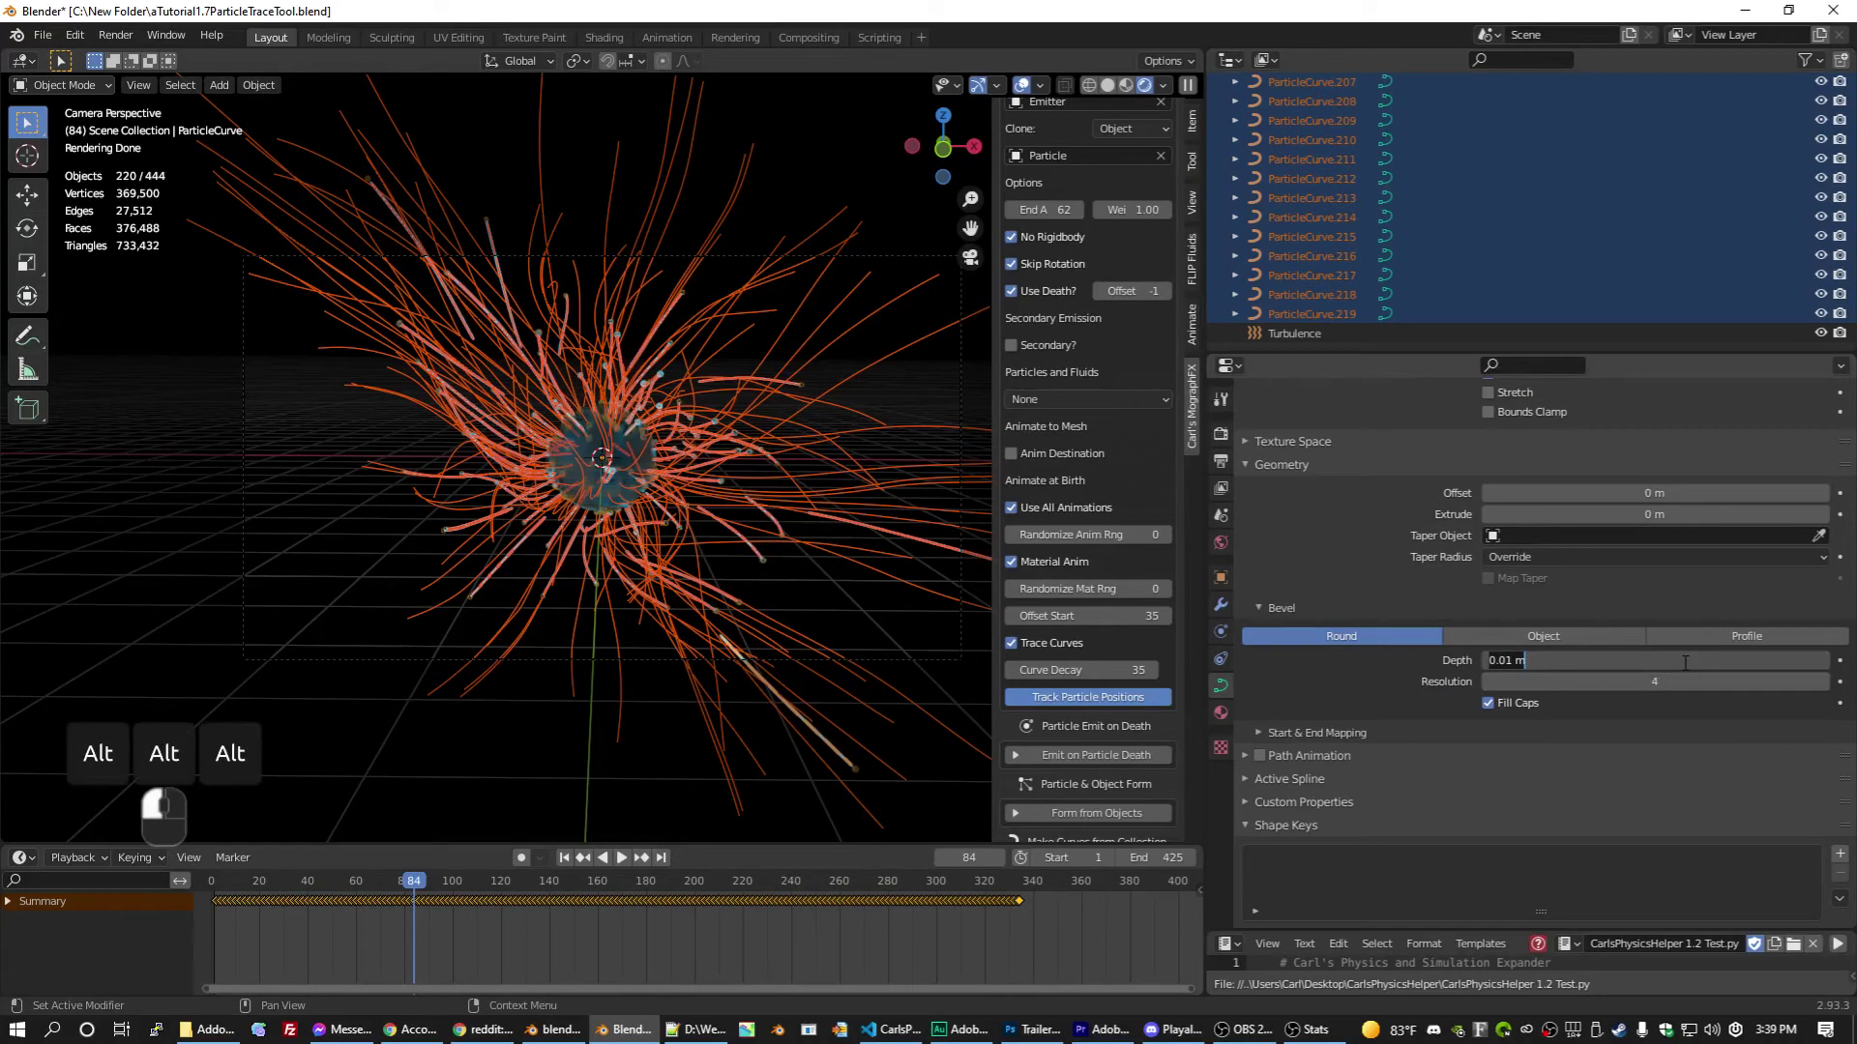
text(0.003)
key(Return)
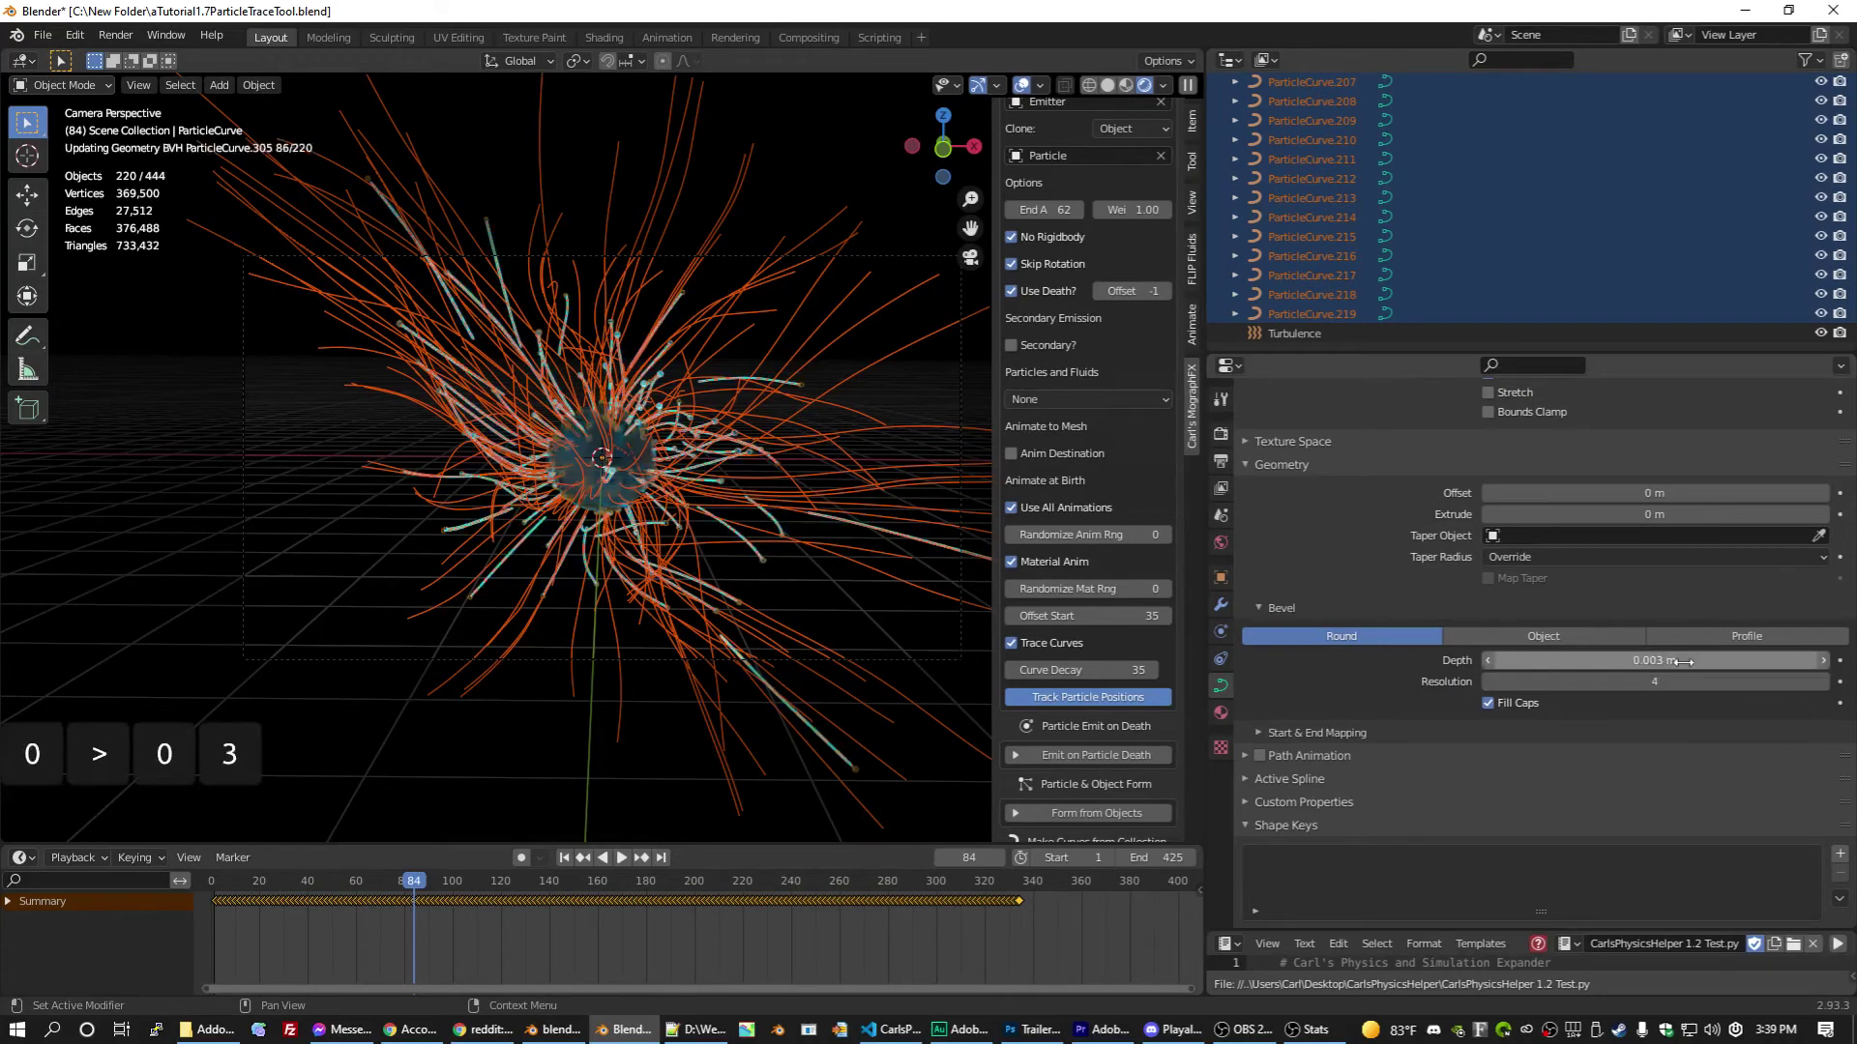
key(ctrl+s)
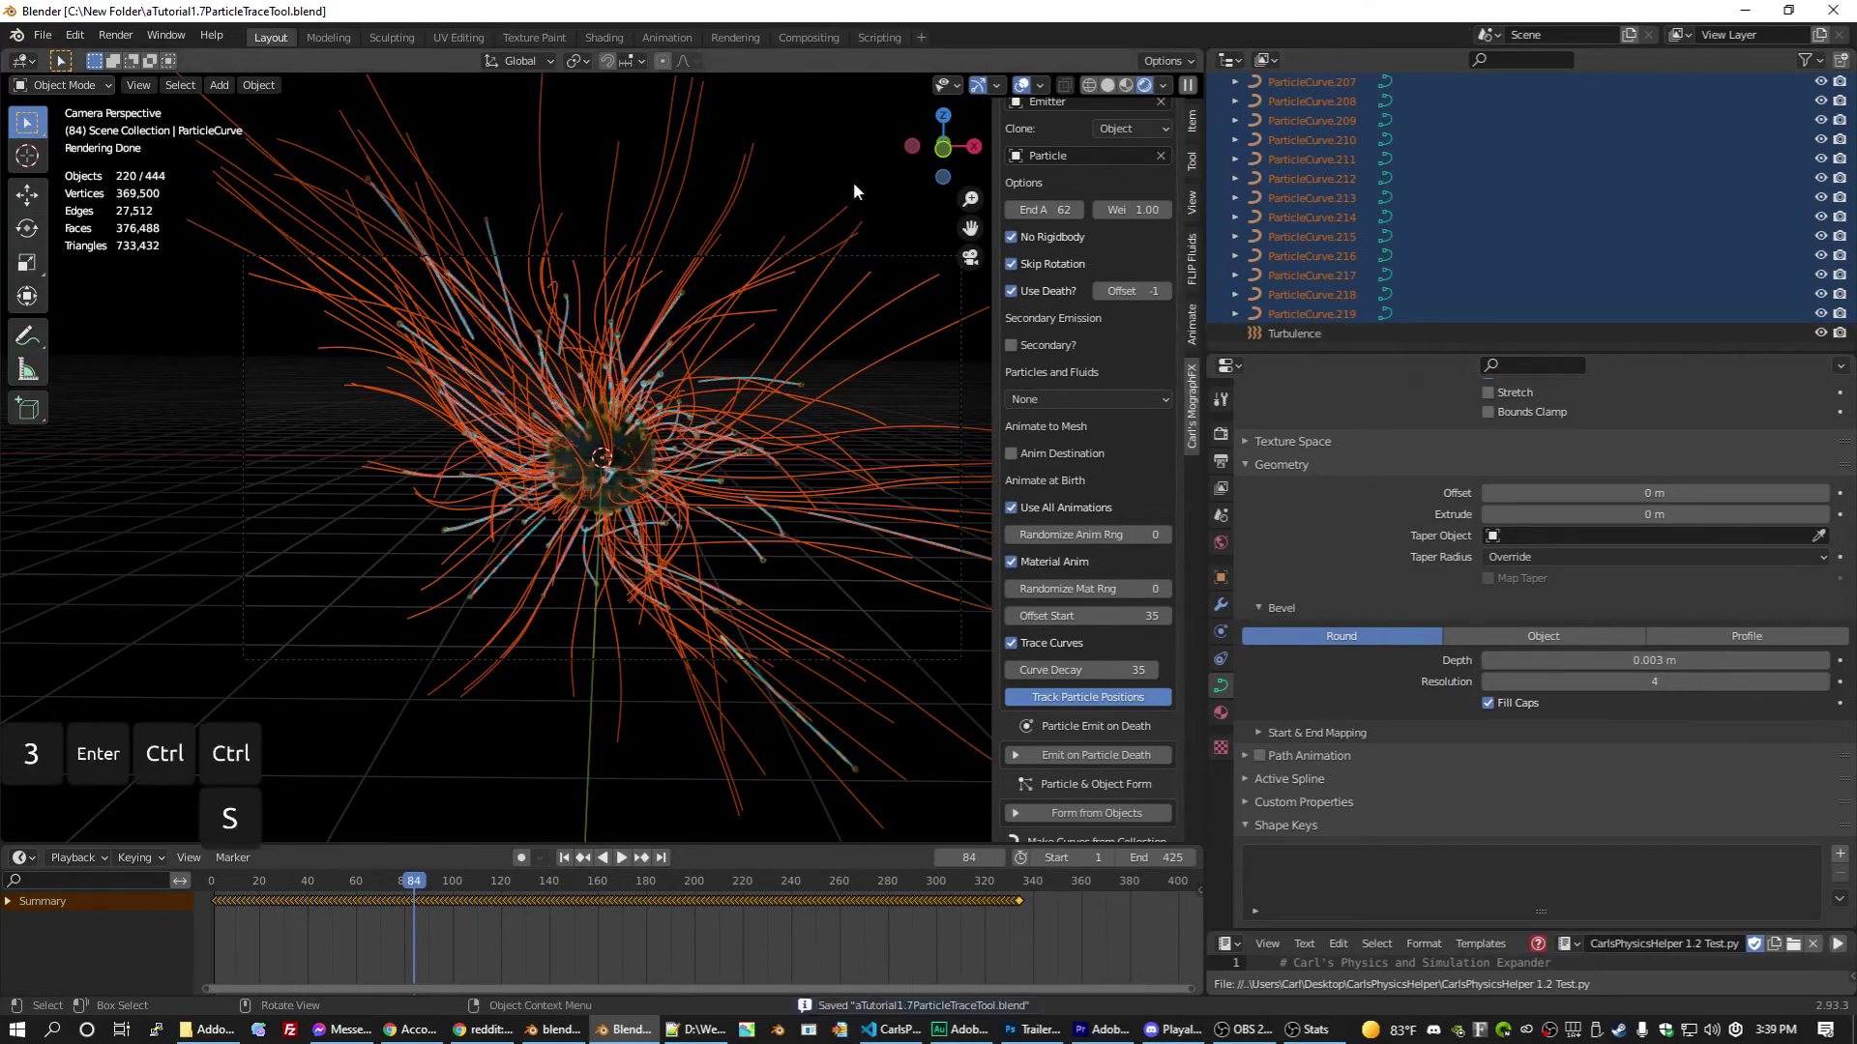
Step: Deselect the curves, show the curve material's shader settings, and save again
click(853, 181)
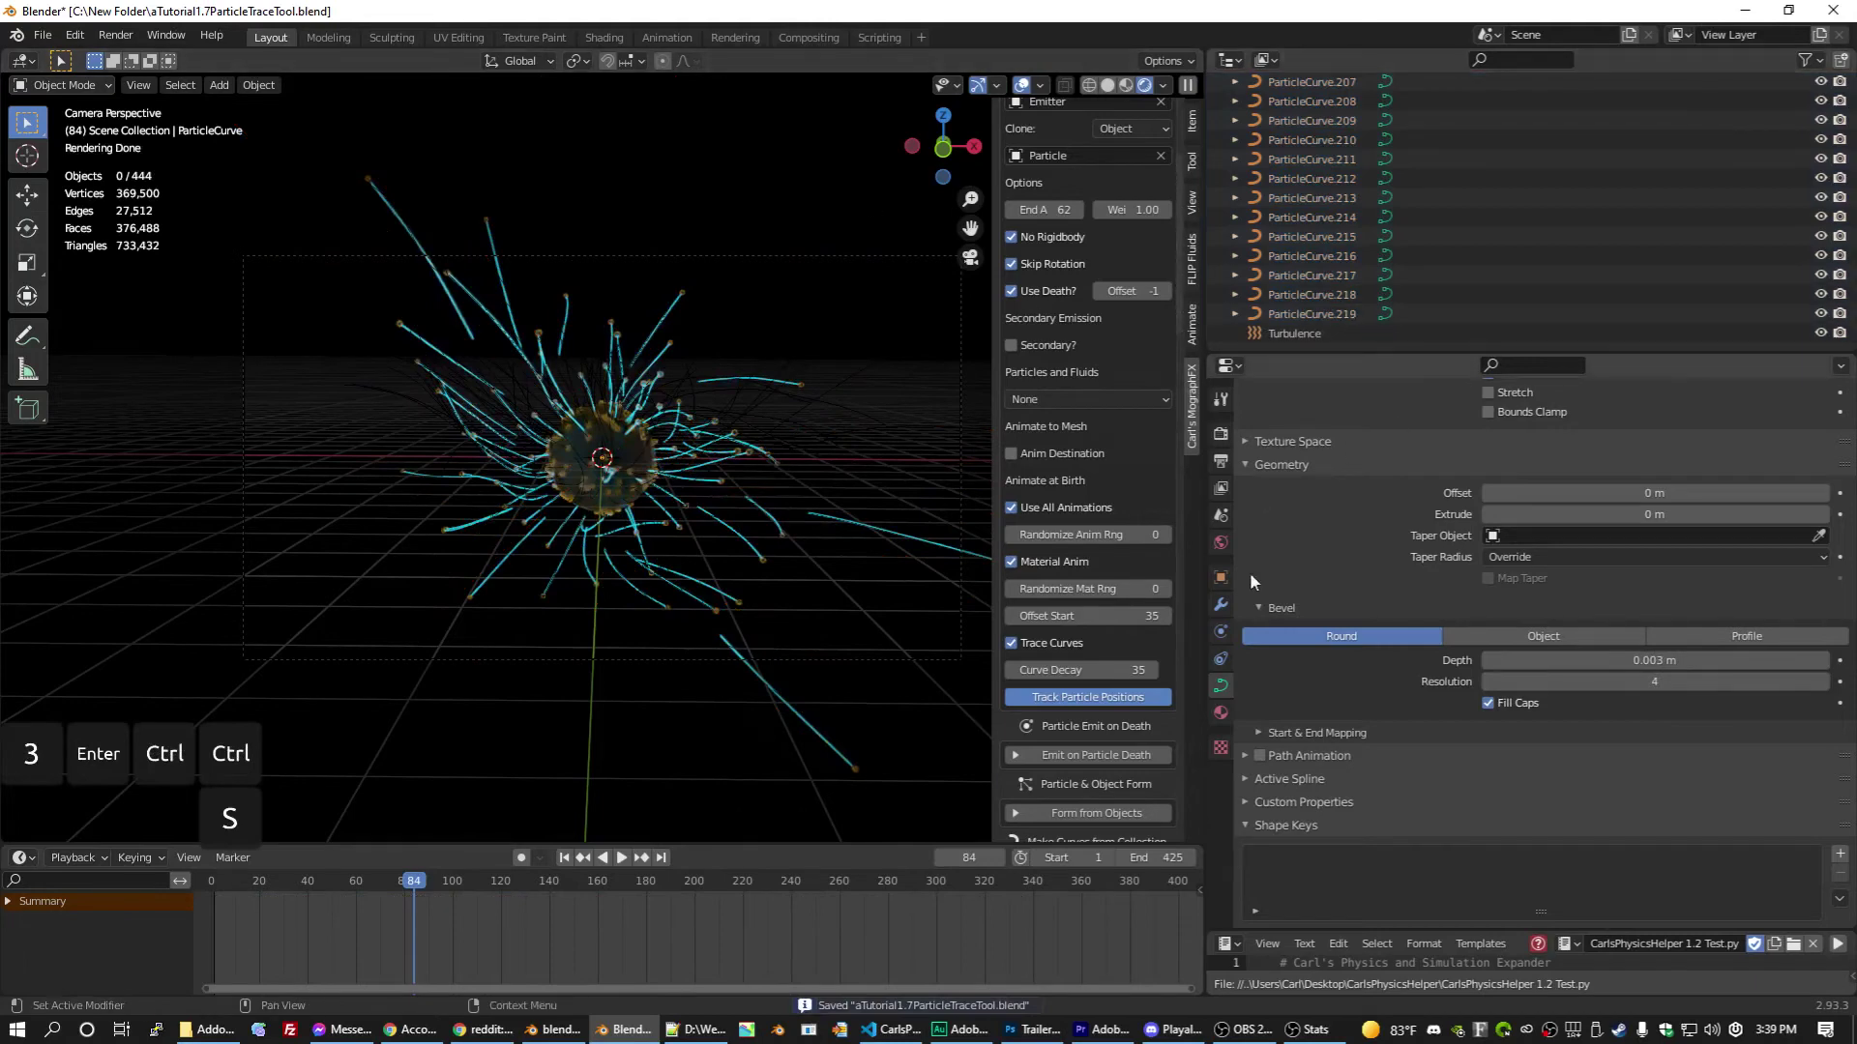
click(1220, 713)
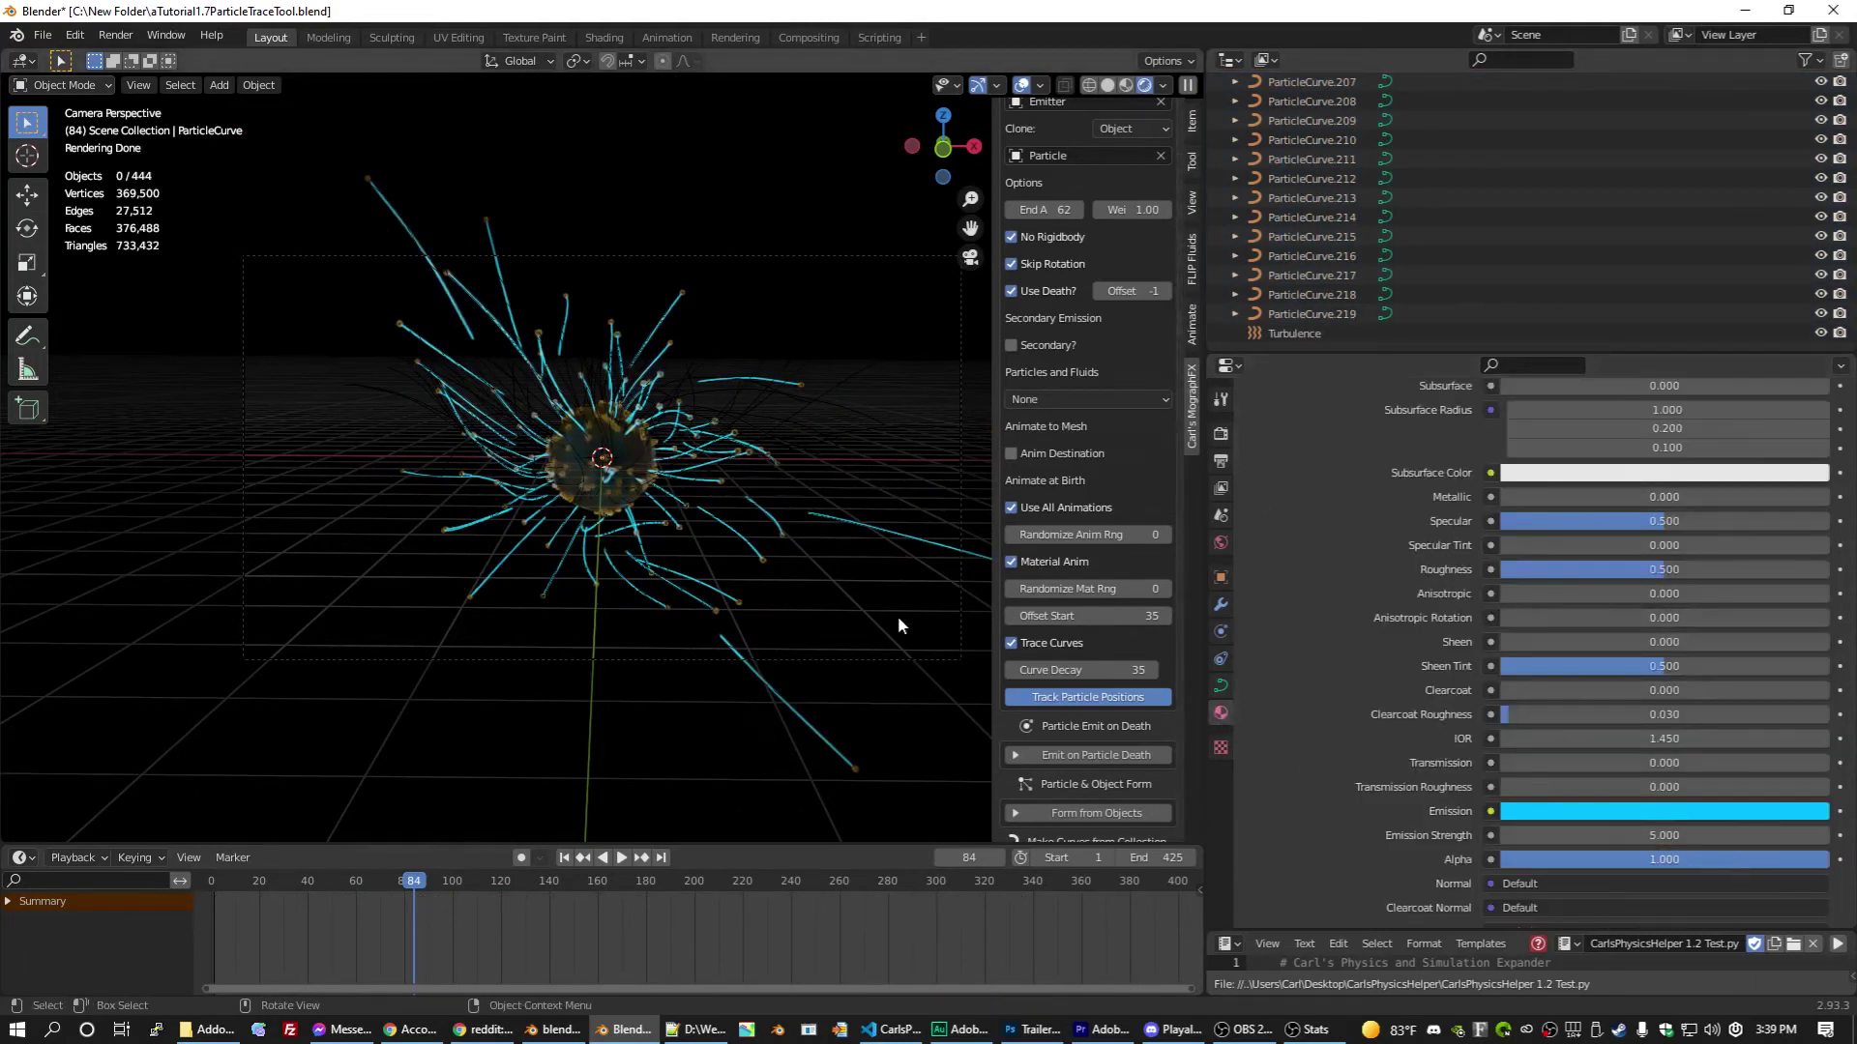
key(ctrl+s)
Step: Render the current frame and close the finished render window
key(F12)
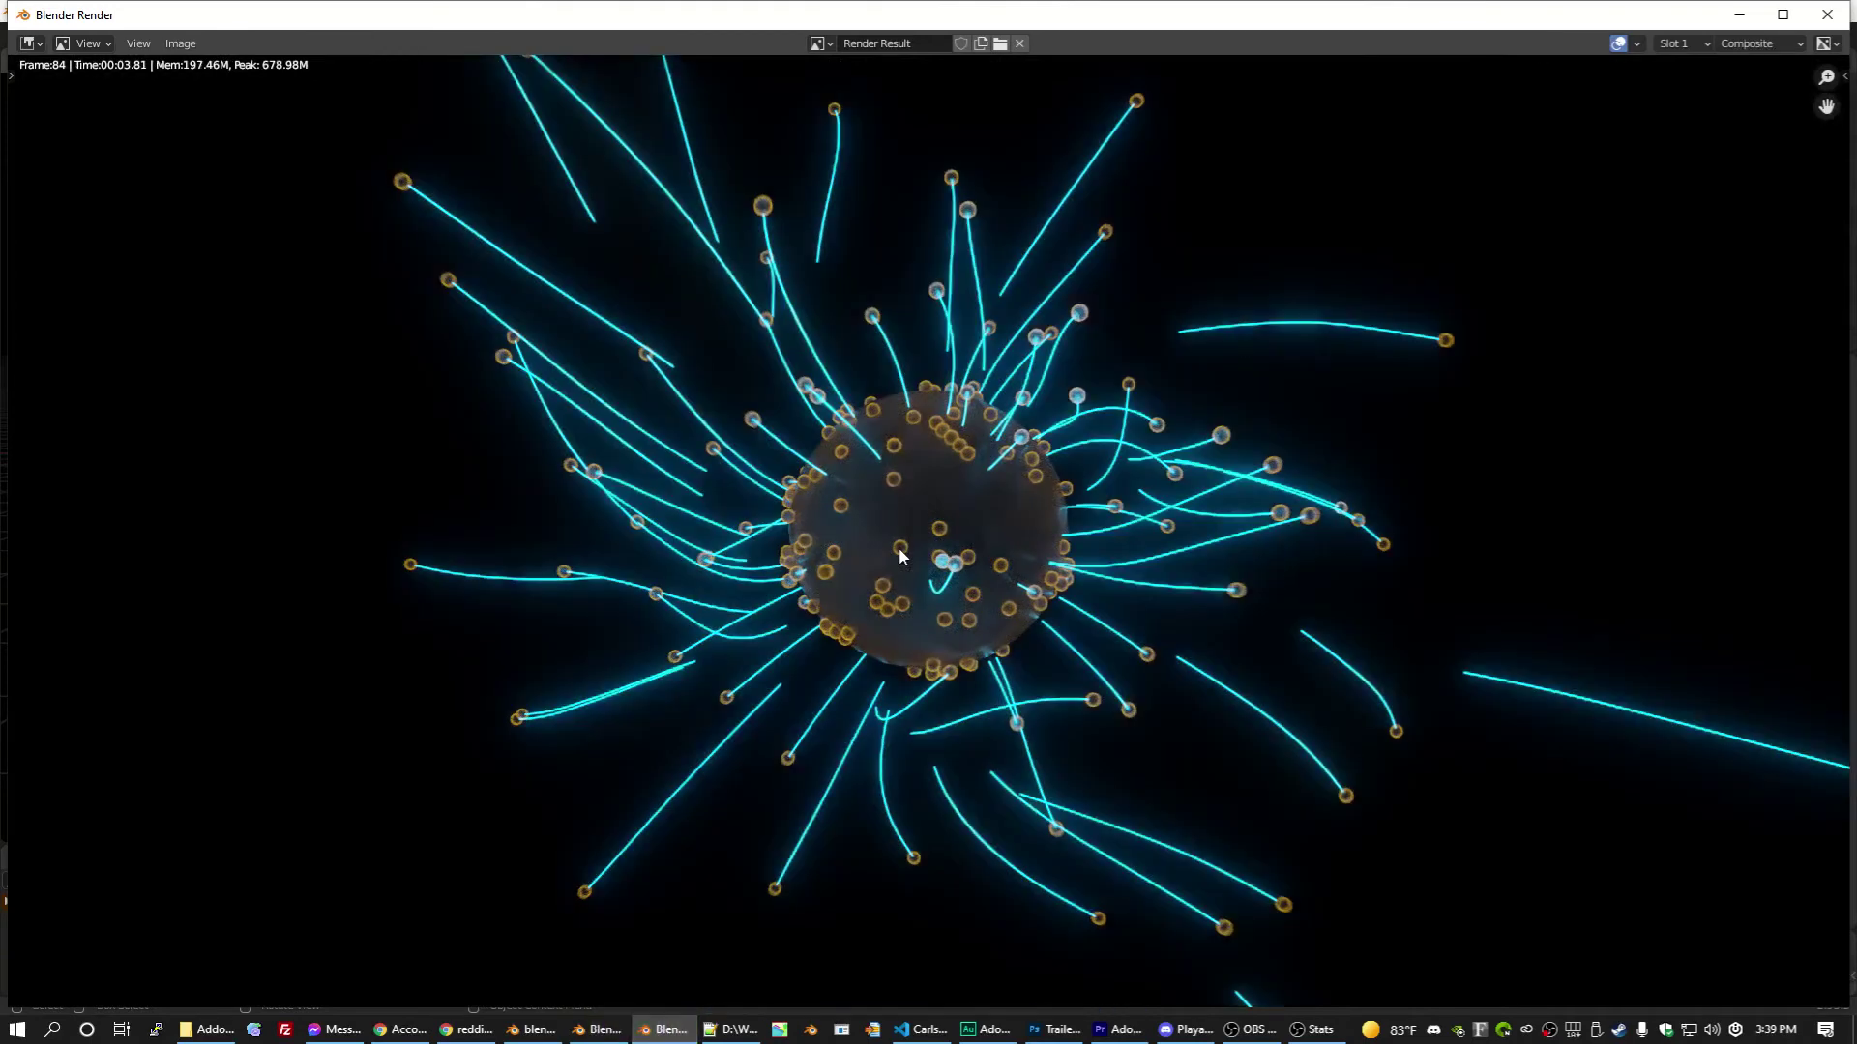
click(1827, 15)
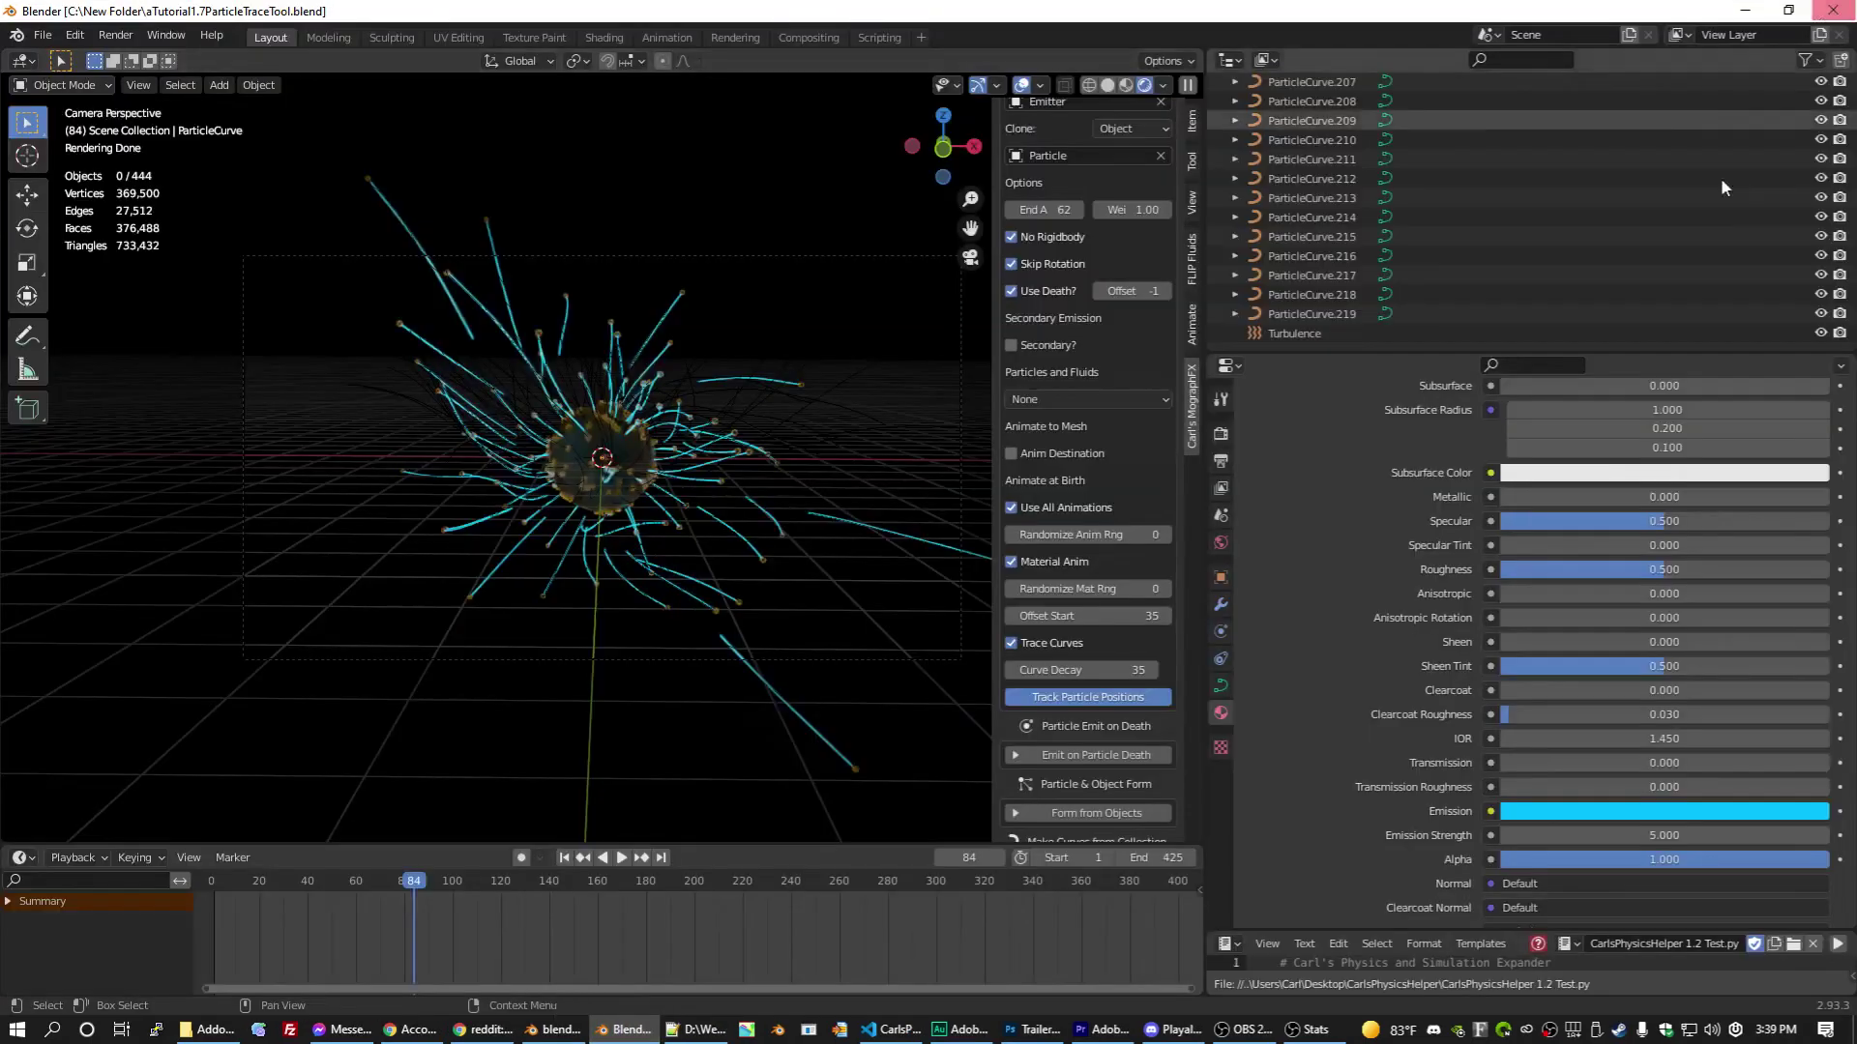
scroll(1474, 202, up, 20)
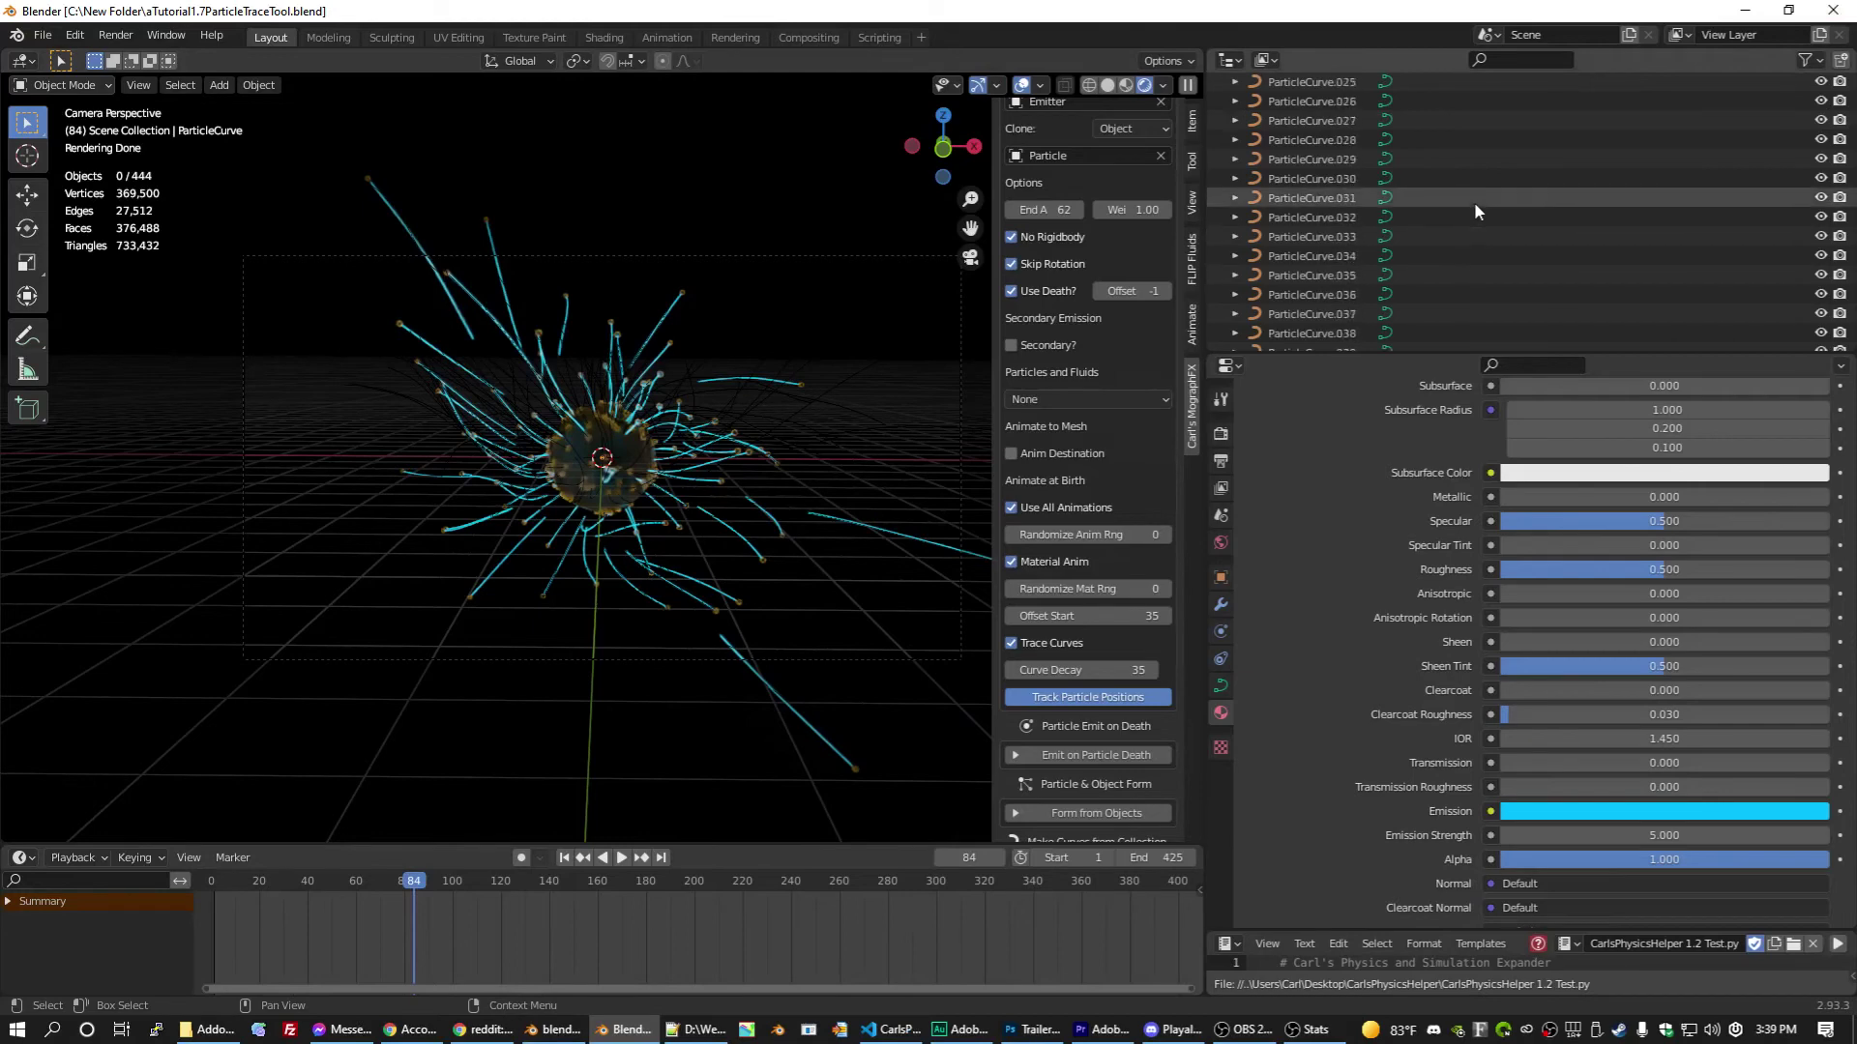
Step: Select all CRBCollection objects, enable Reveal on Birthframe in MographFX, and save
click(1331, 160)
right_click(1331, 159)
click(1242, 232)
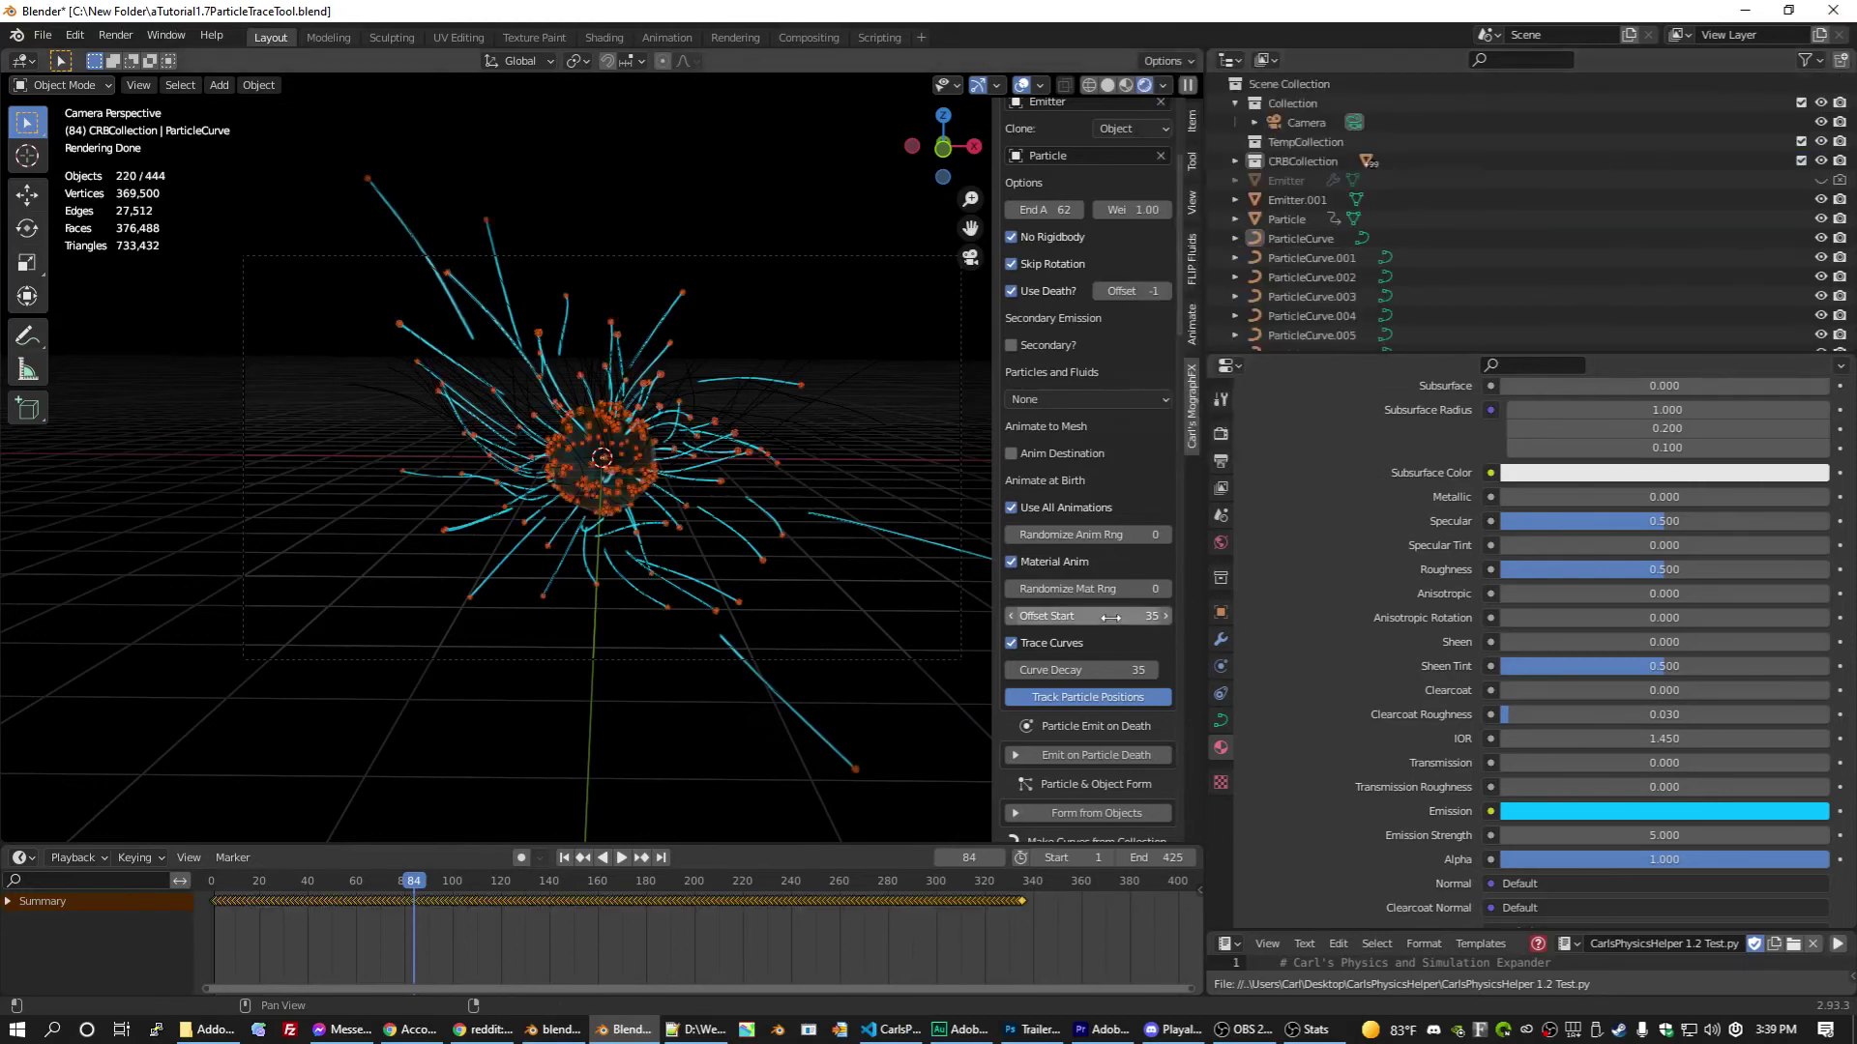
scroll(1125, 429, down, 10)
scroll(1125, 428, down, 15)
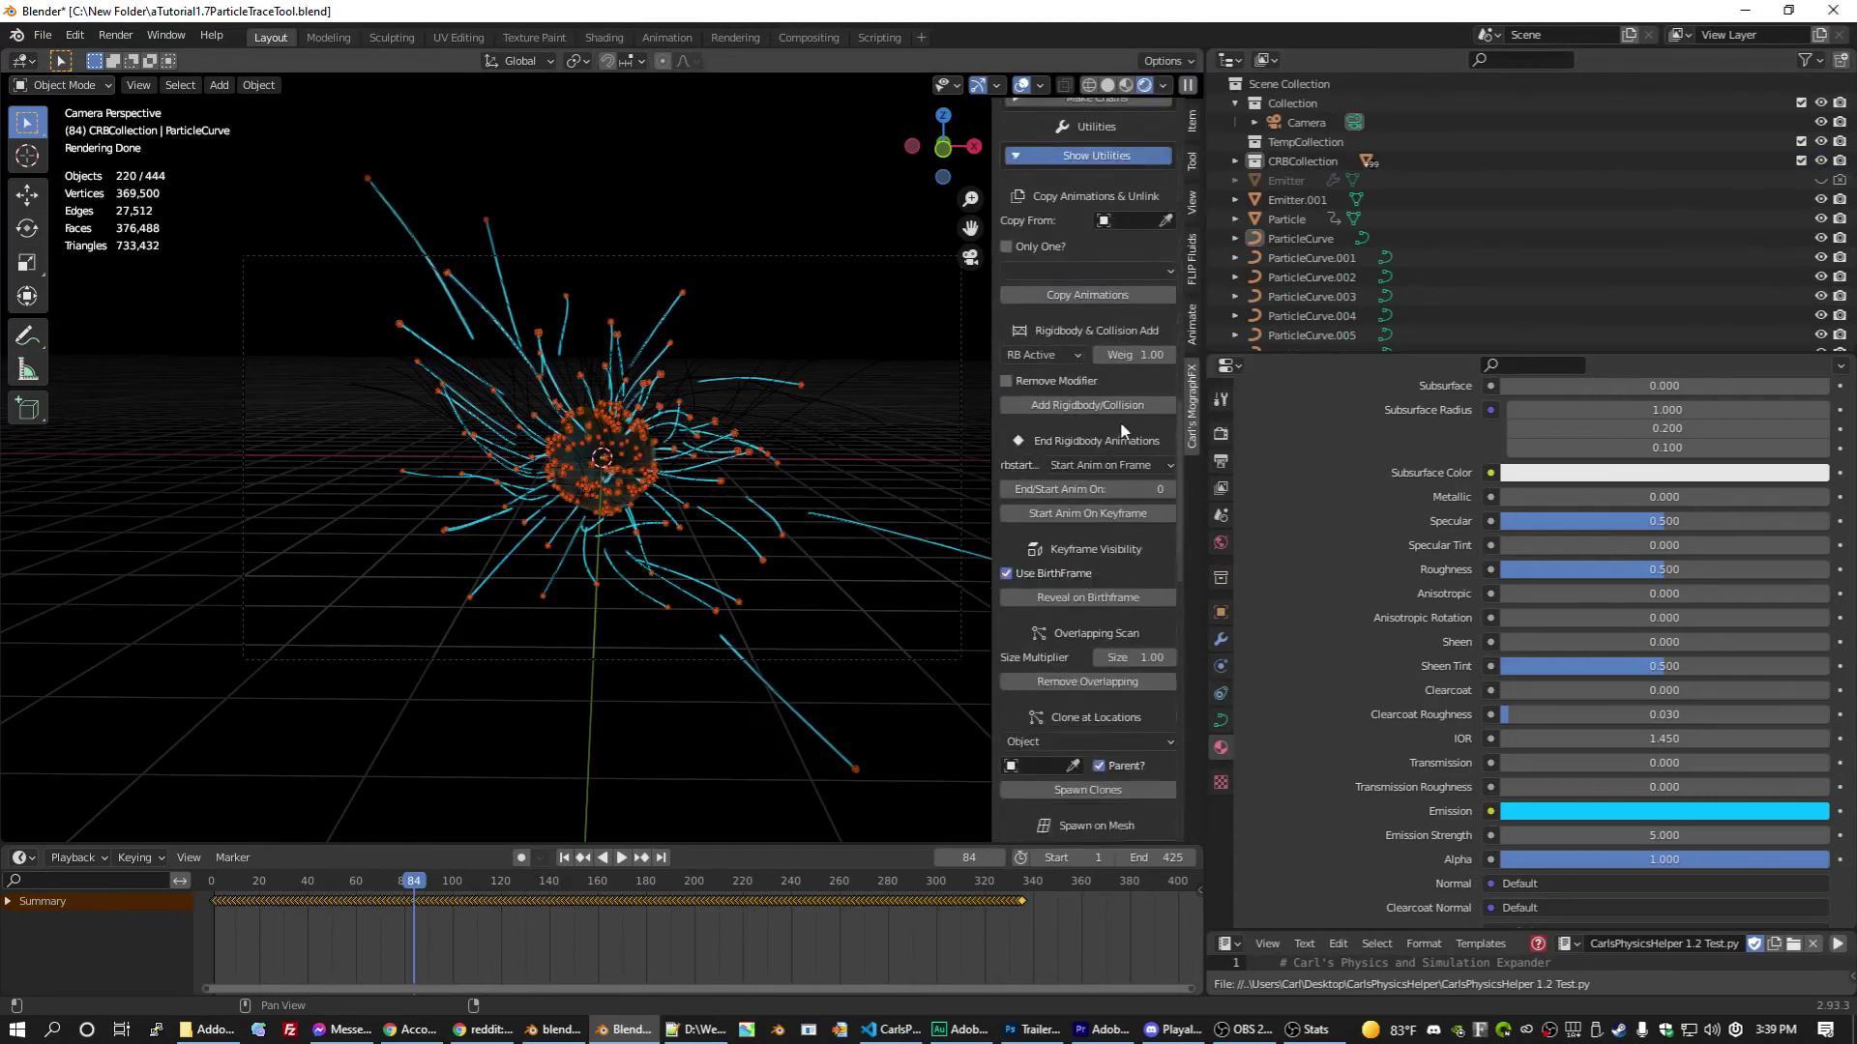
click(1099, 525)
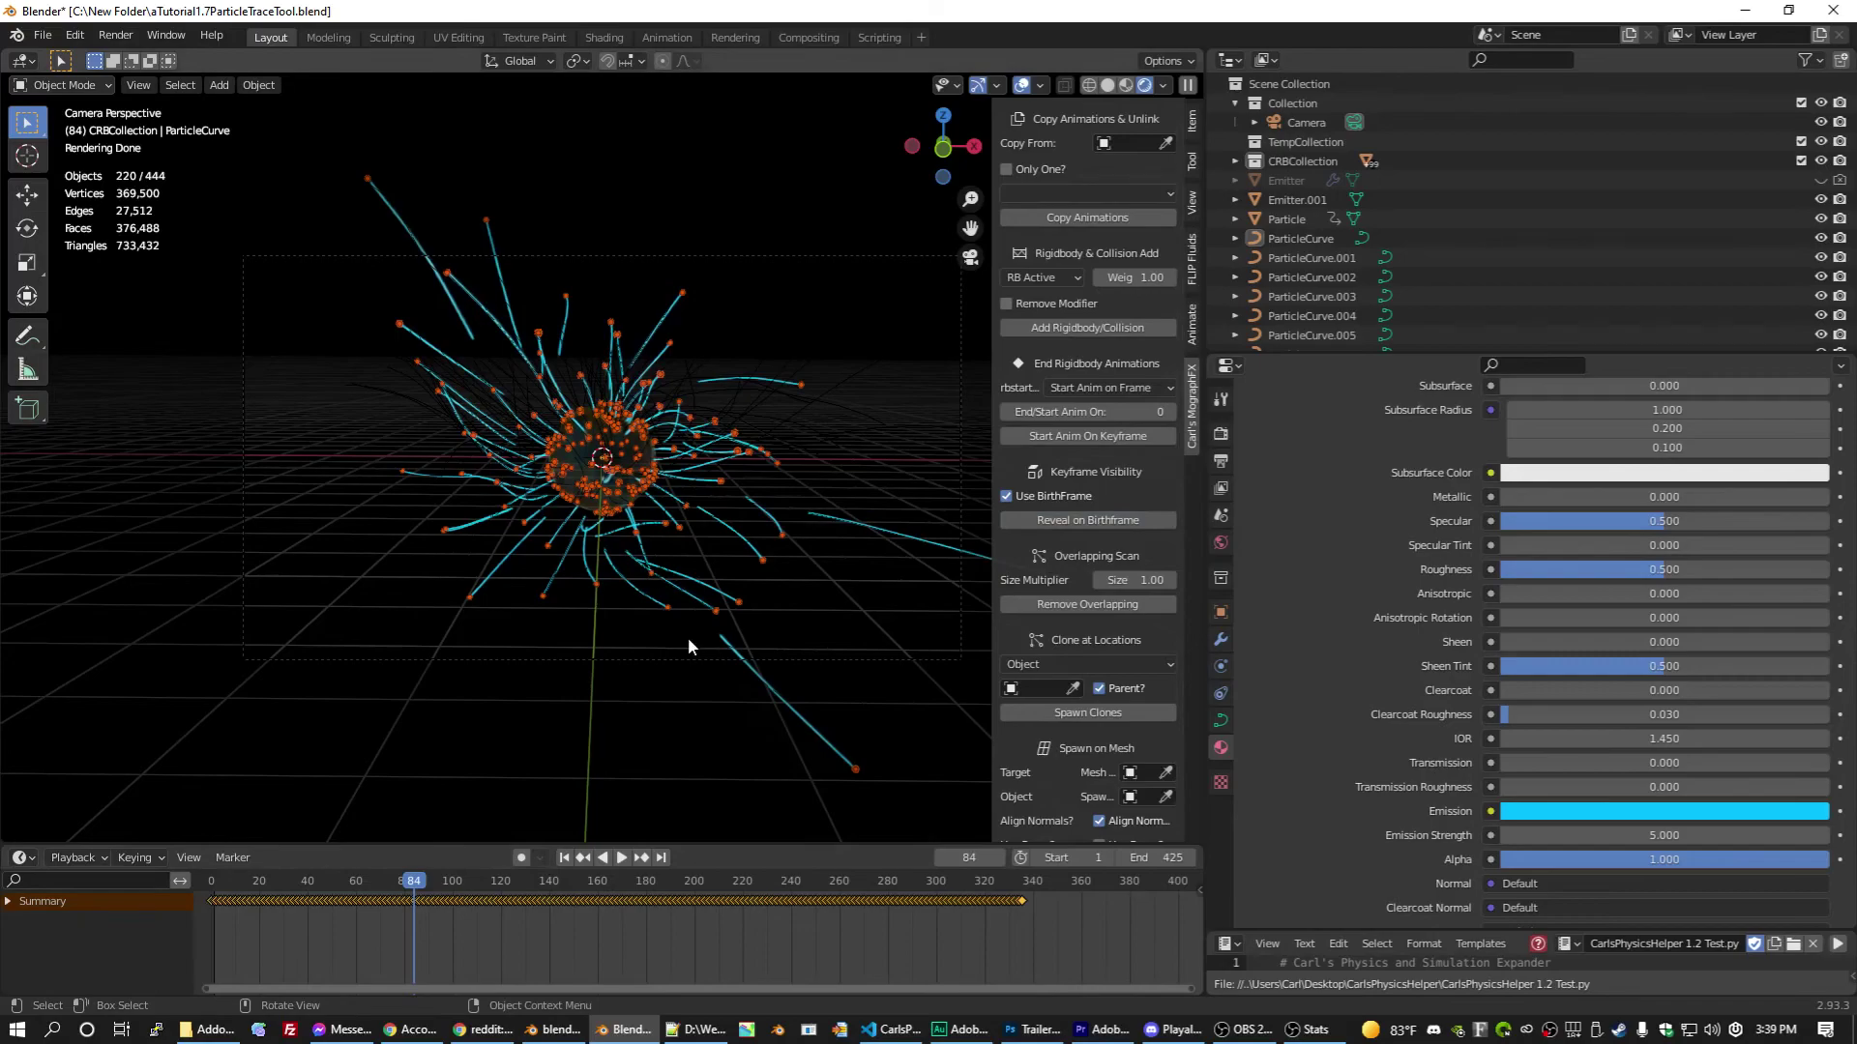
key(ctrl+s)
Step: Re-render frame 84 to check the burst, then close the render
key(F12)
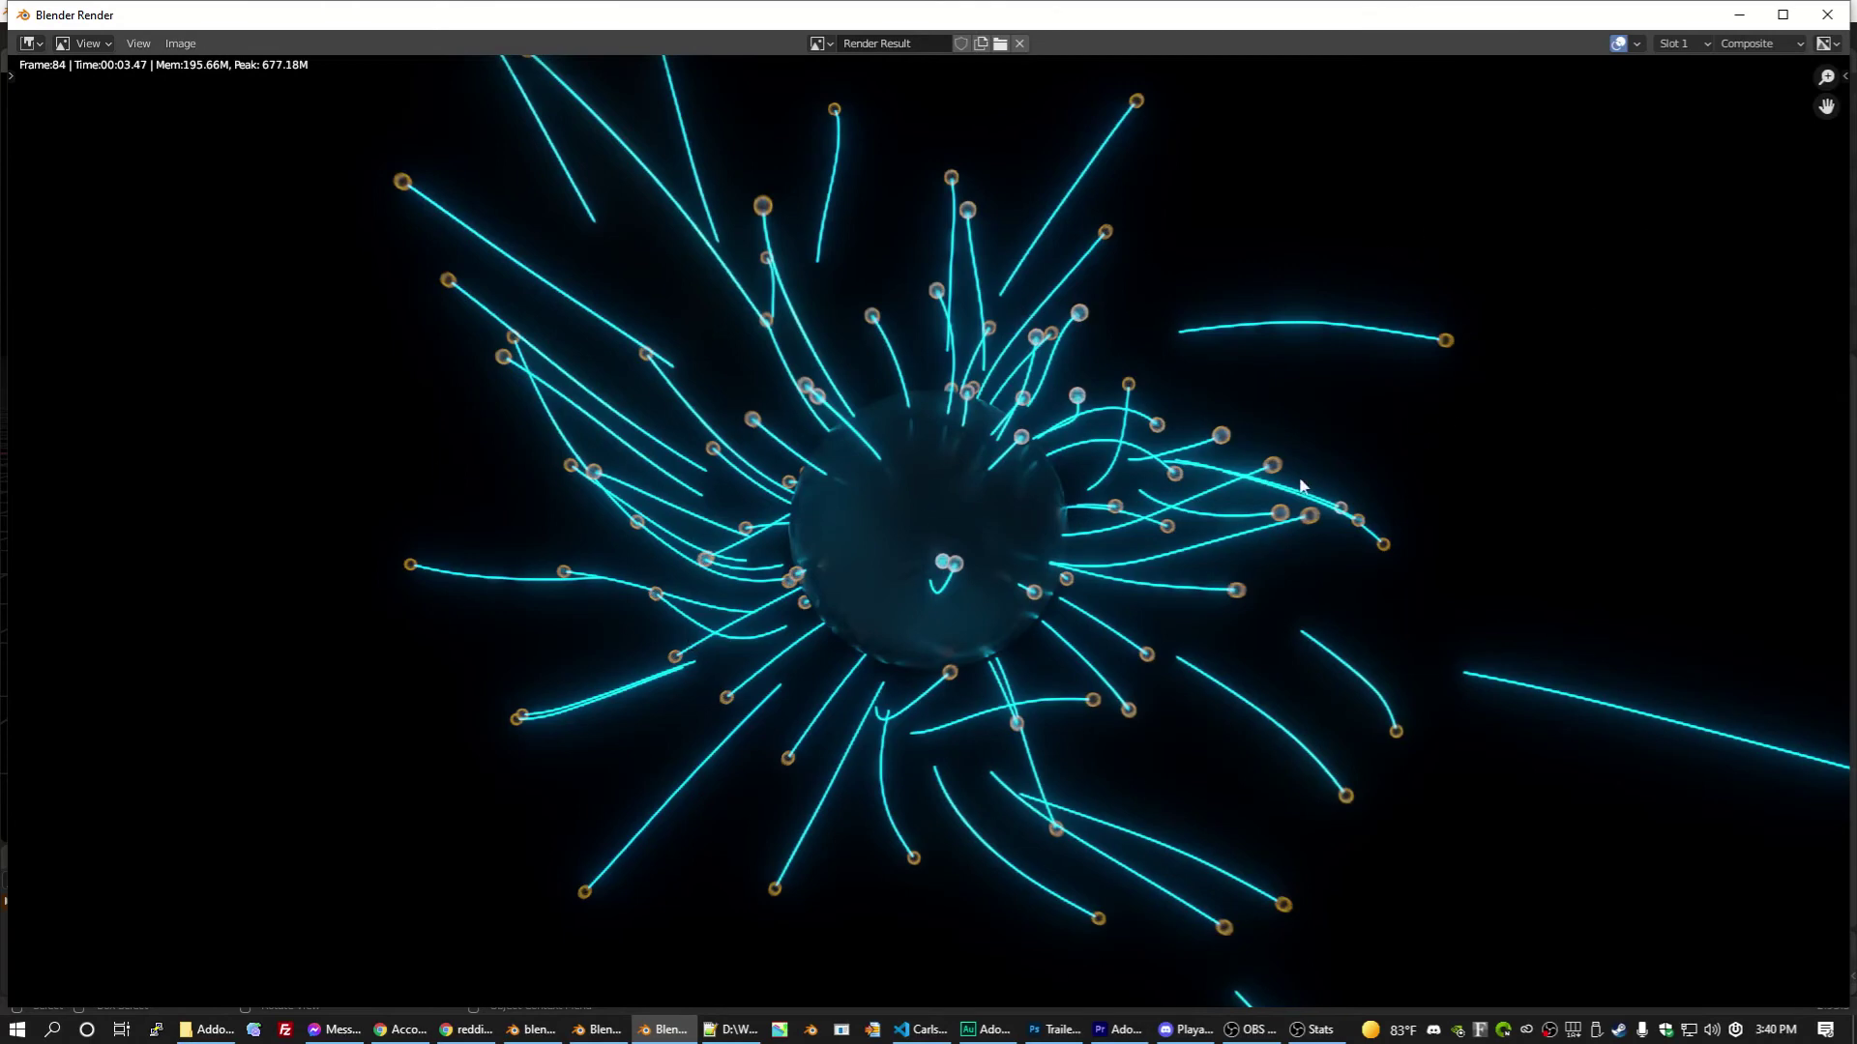
click(1828, 15)
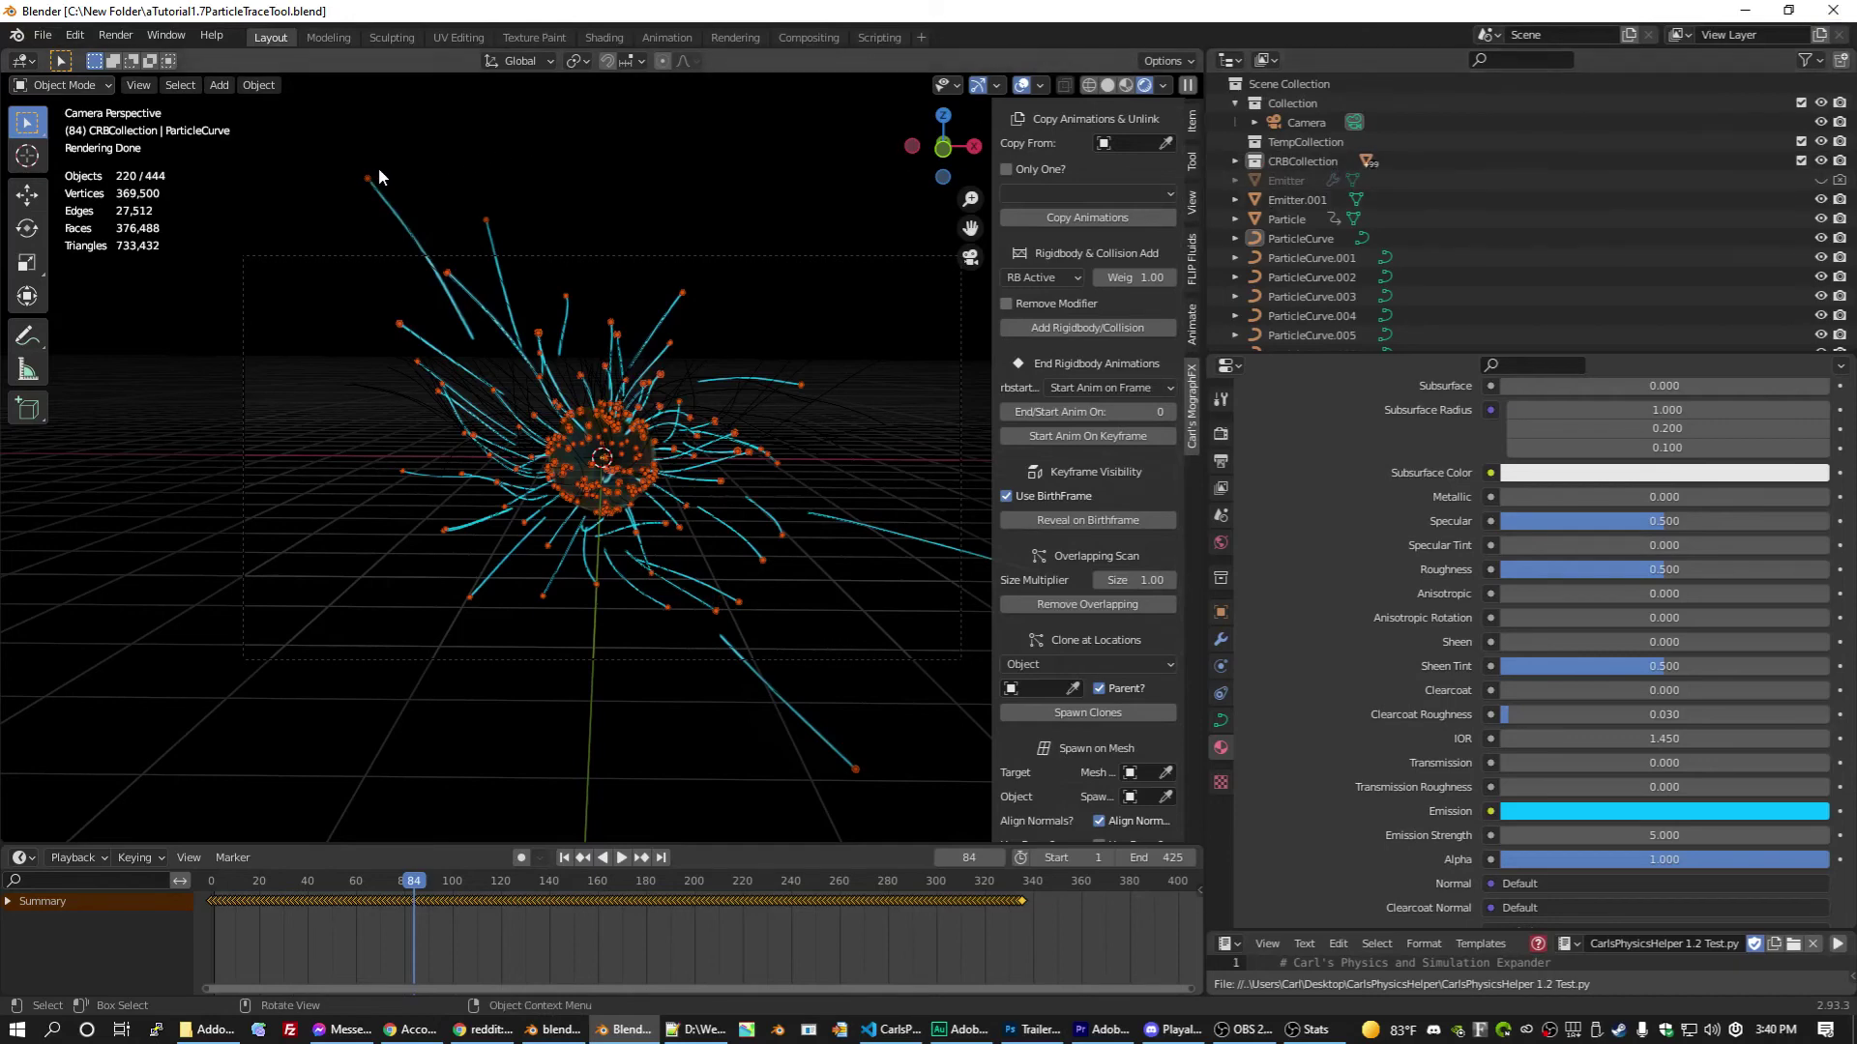
scroll(1068, 310, up, 10)
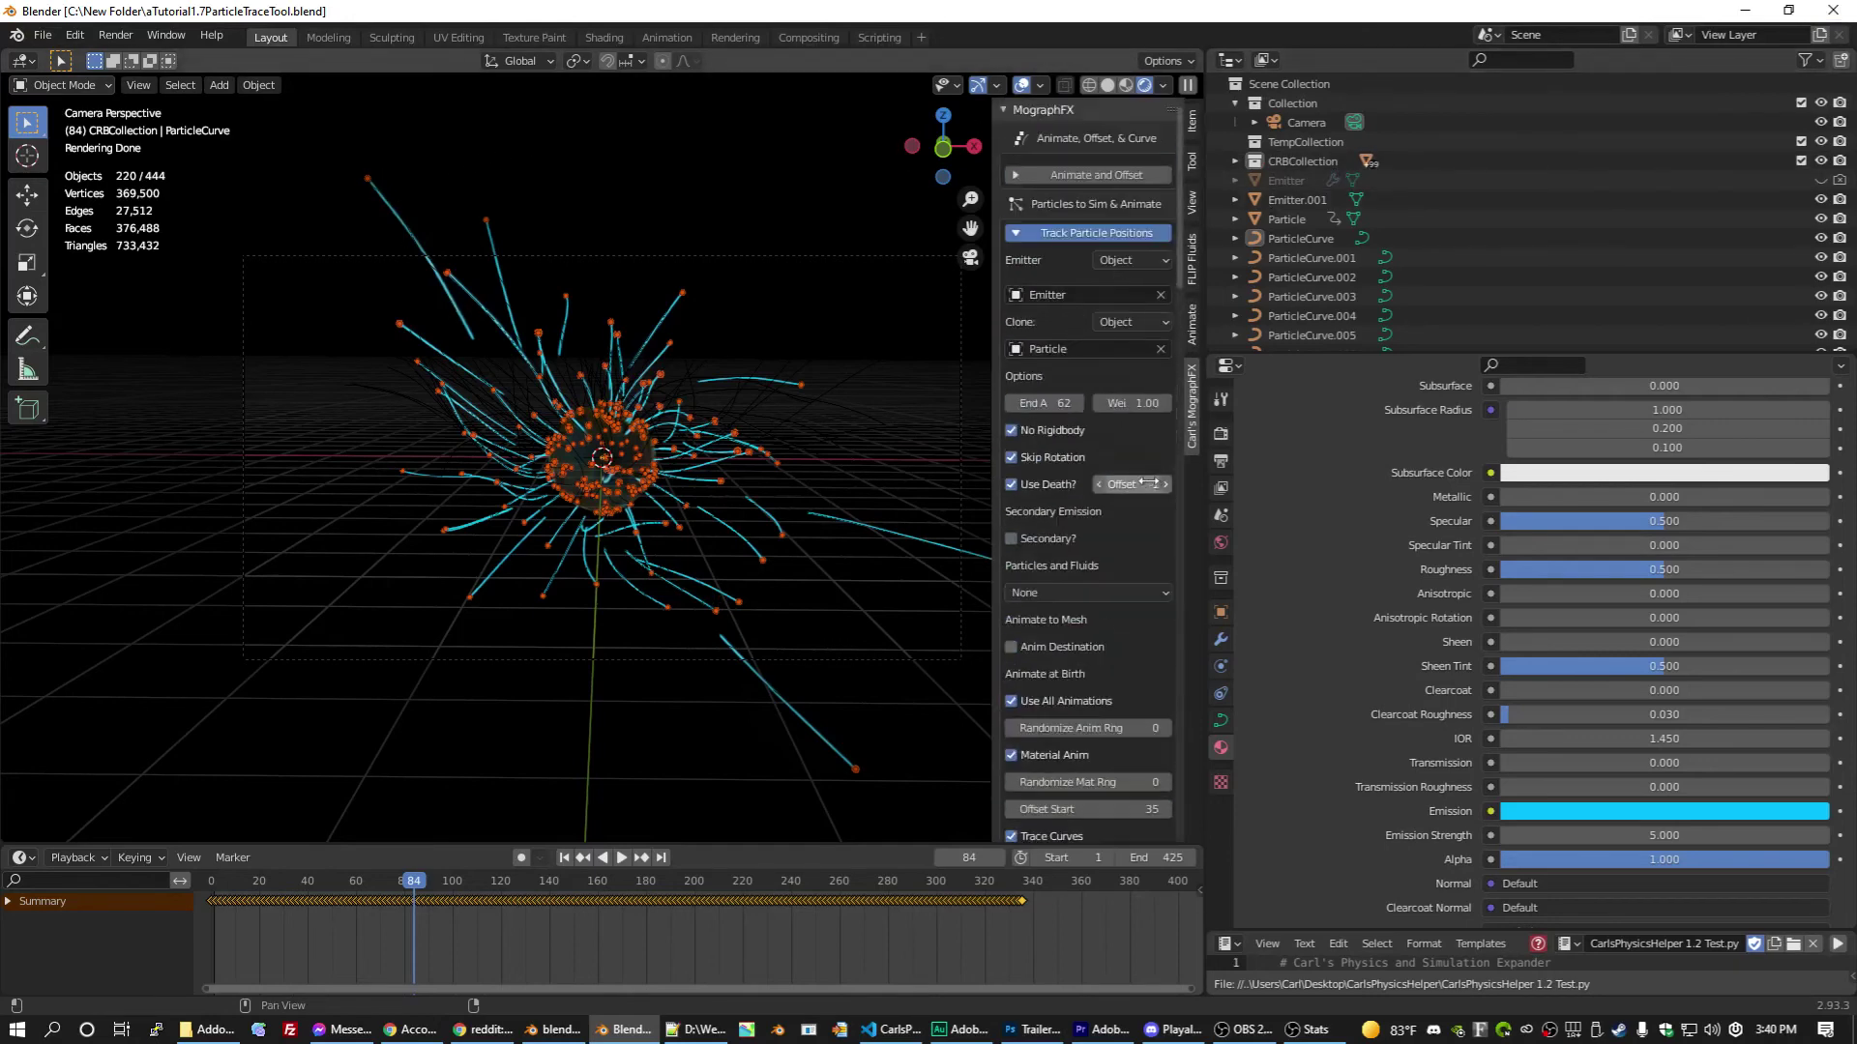
Step: Duplicate the CRBCollection objects in place and shift the copy's keyframes 17.5 frames later
click(1323, 163)
right_click(1323, 163)
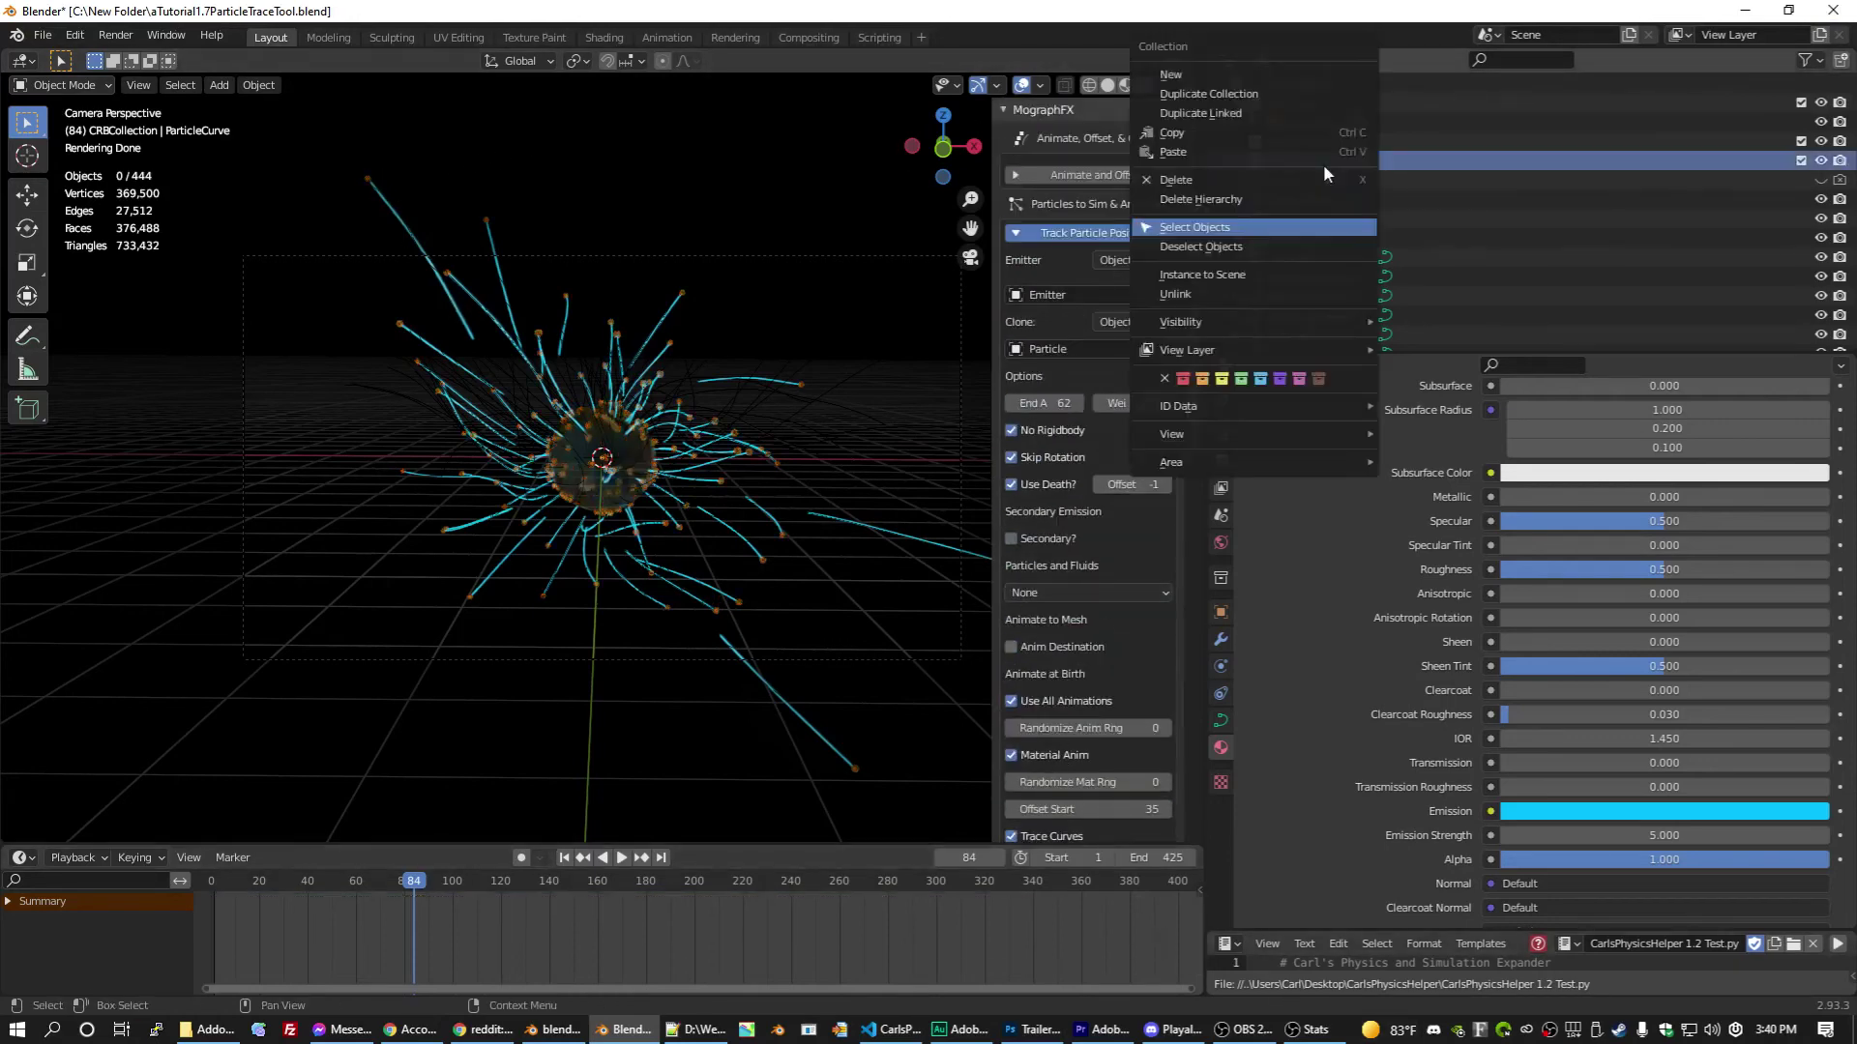
click(1221, 228)
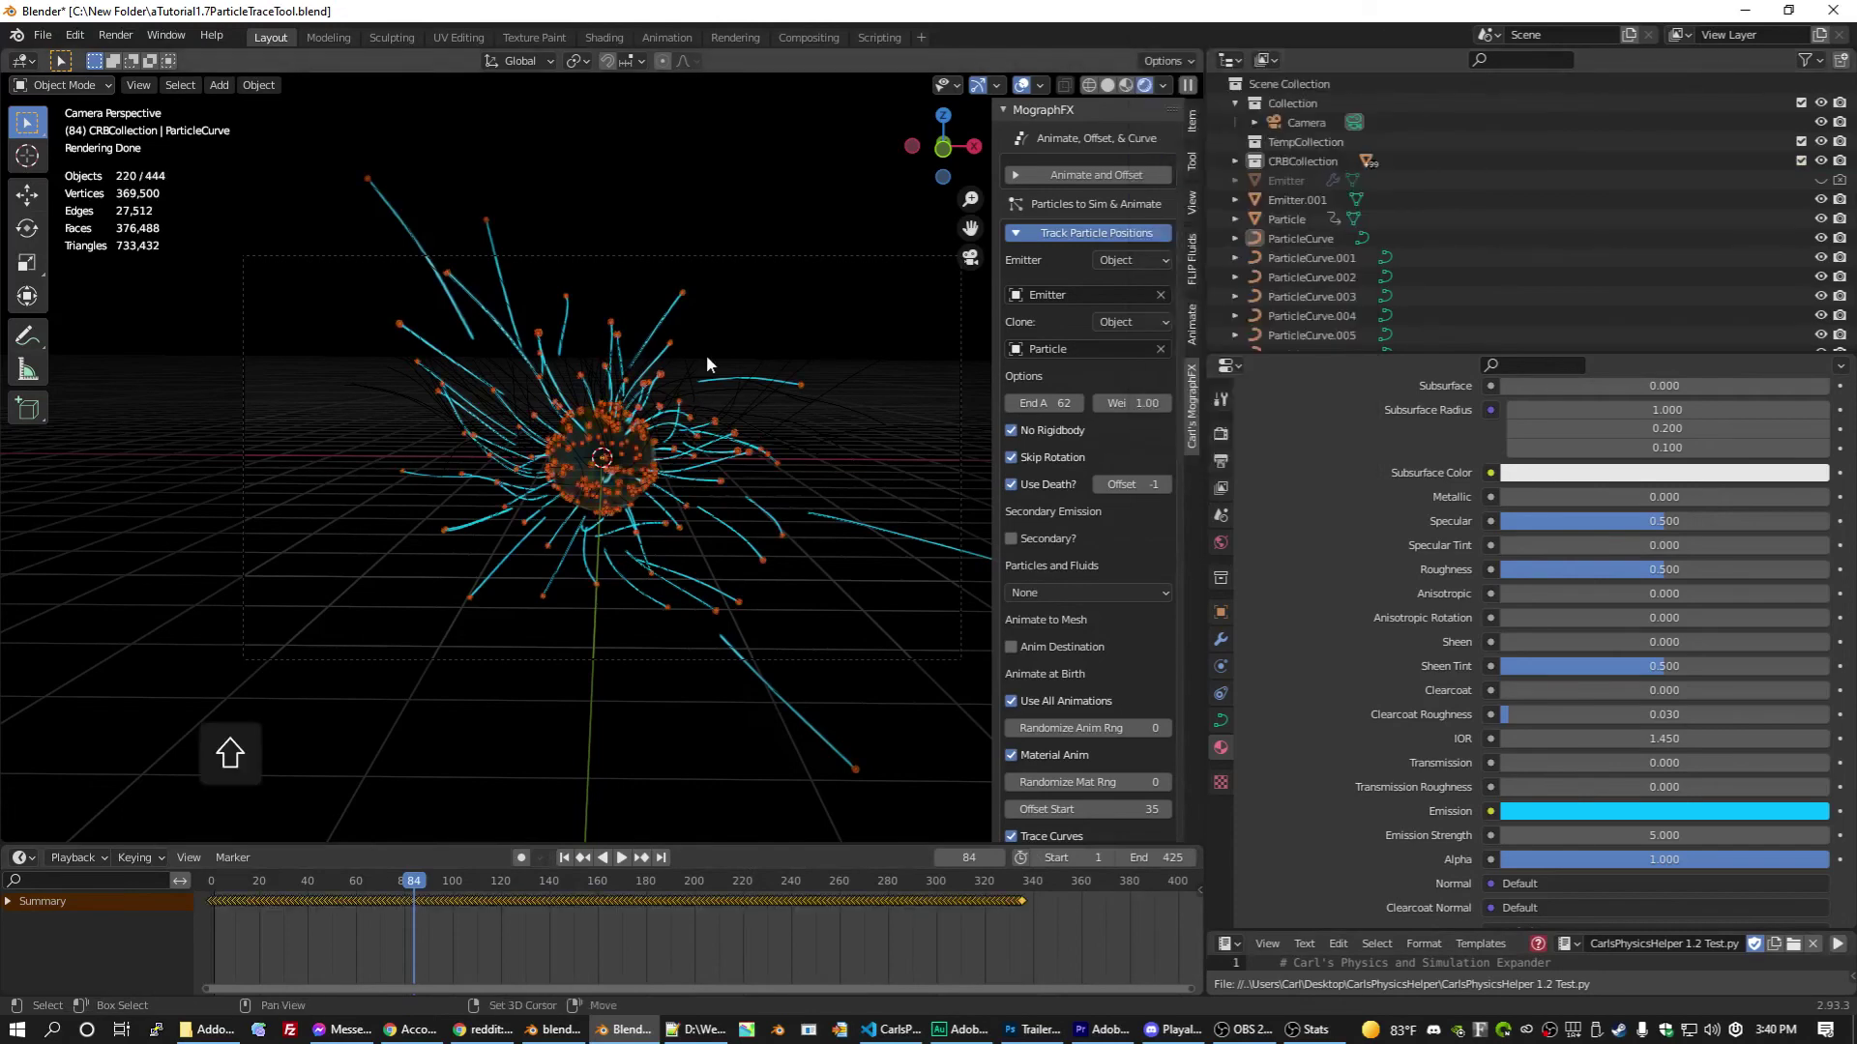
key(shift+d)
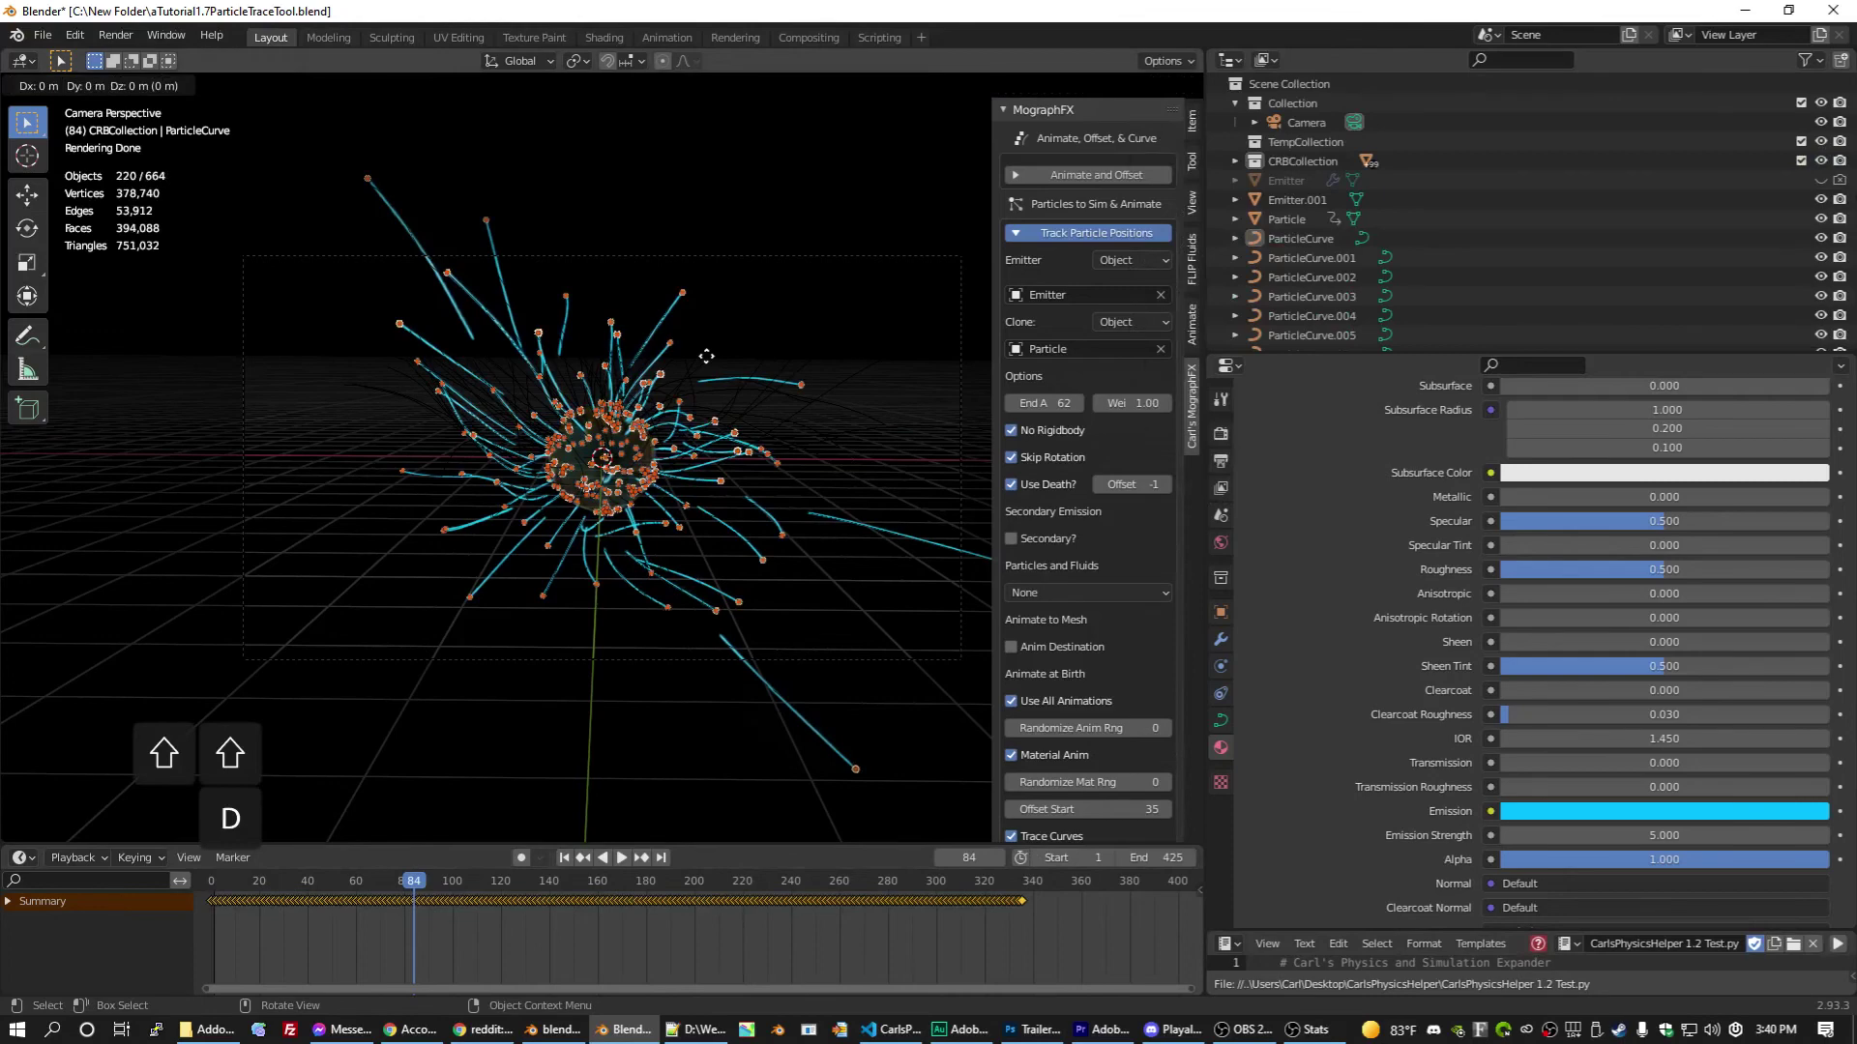
key(Escape)
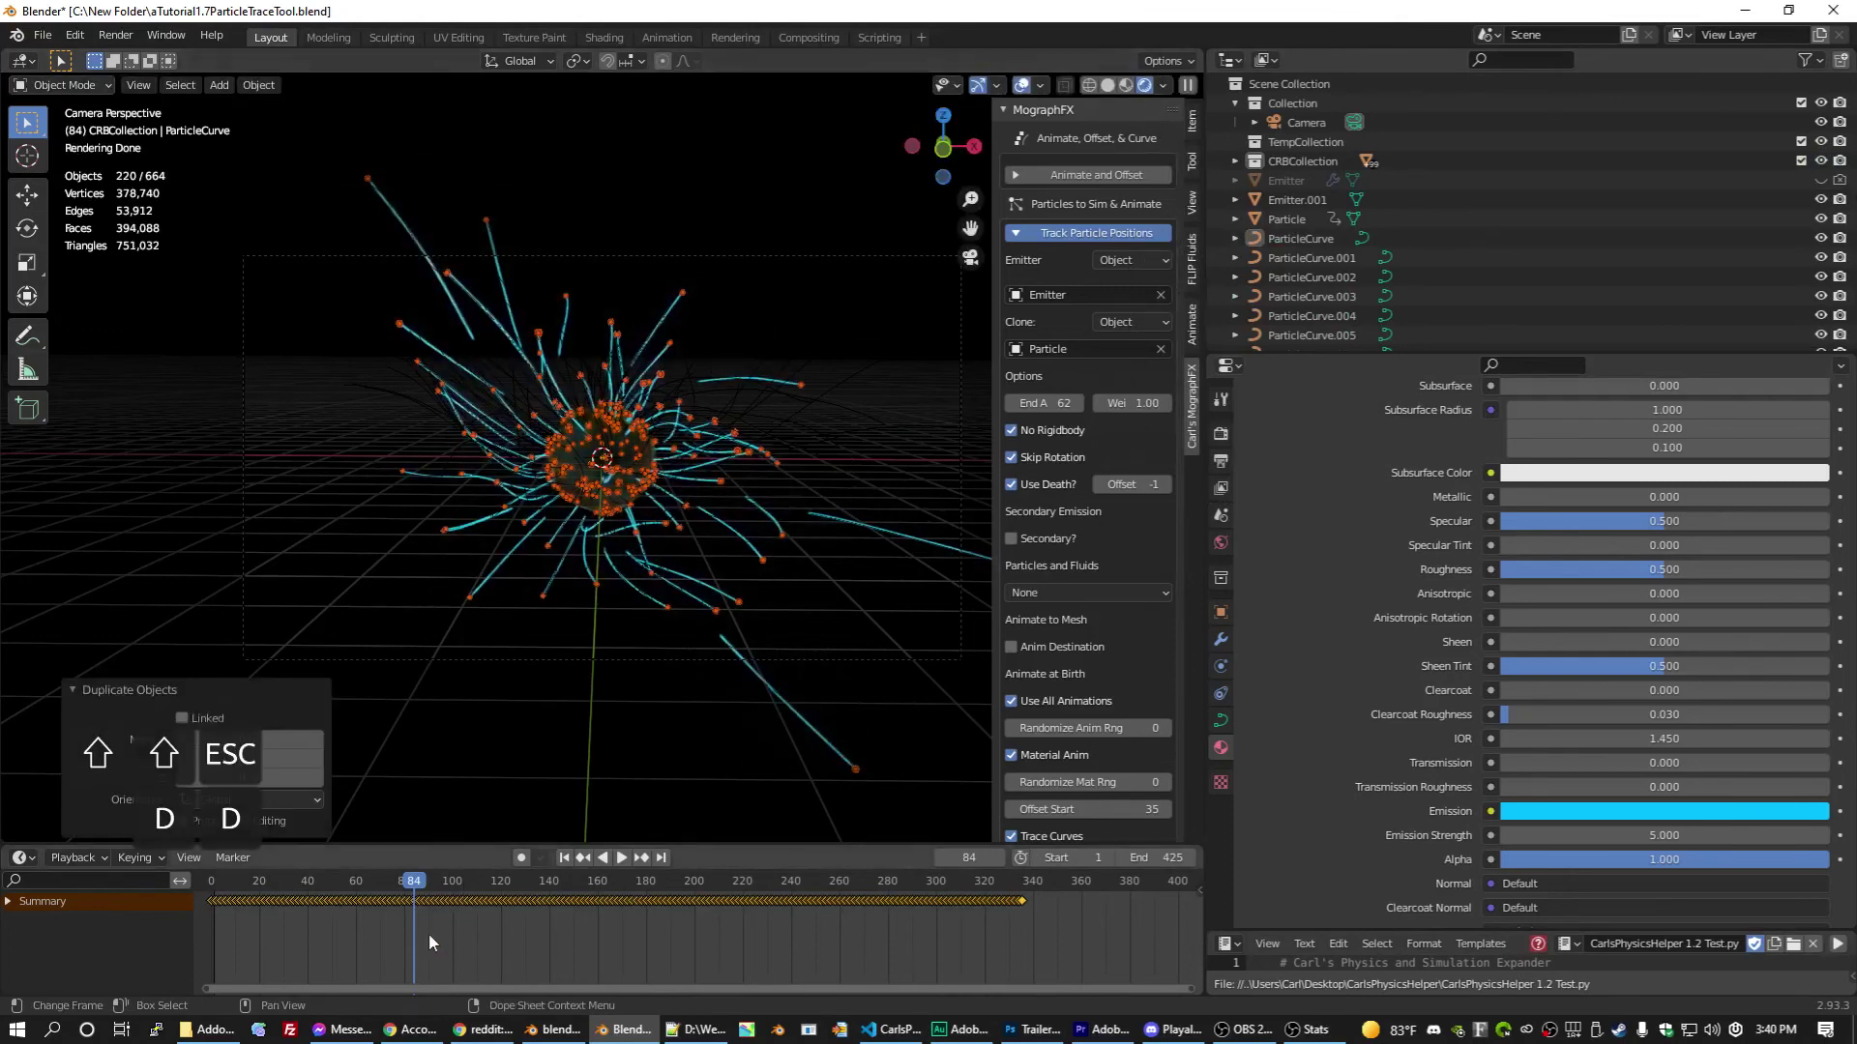
text(gx)
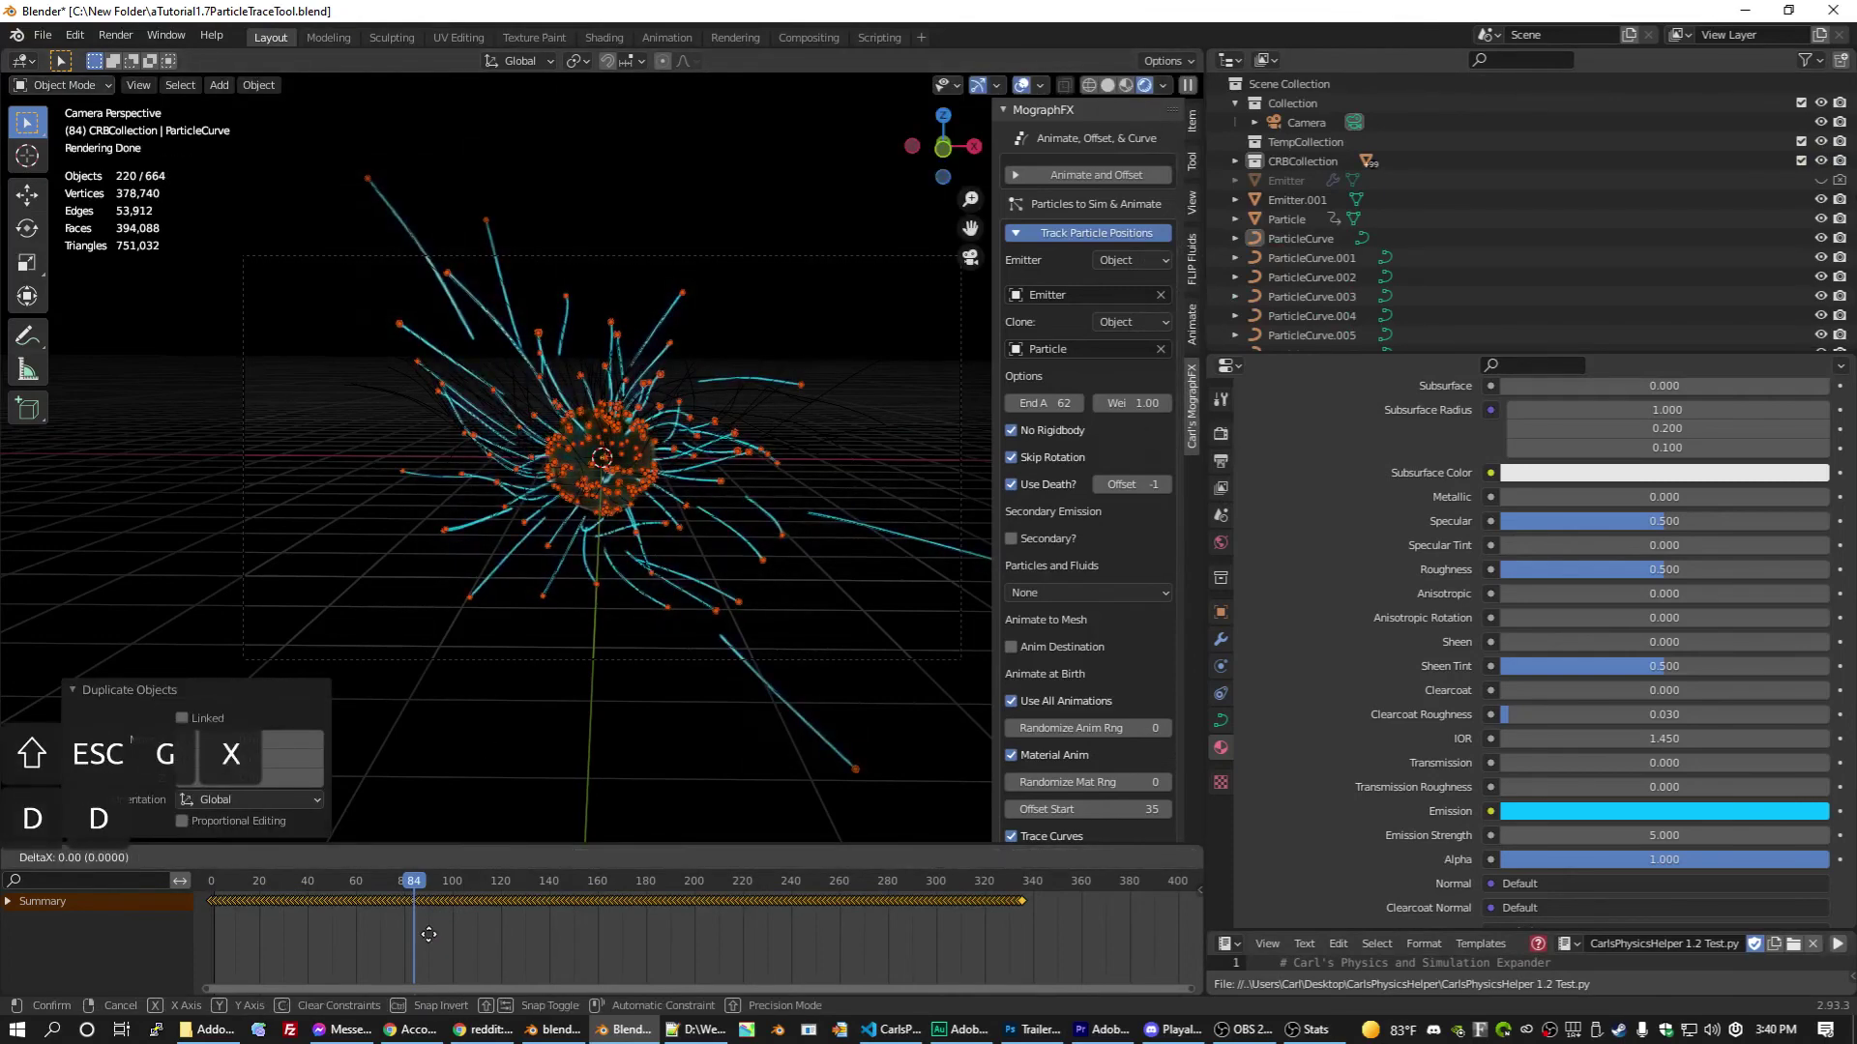
text(17.5)
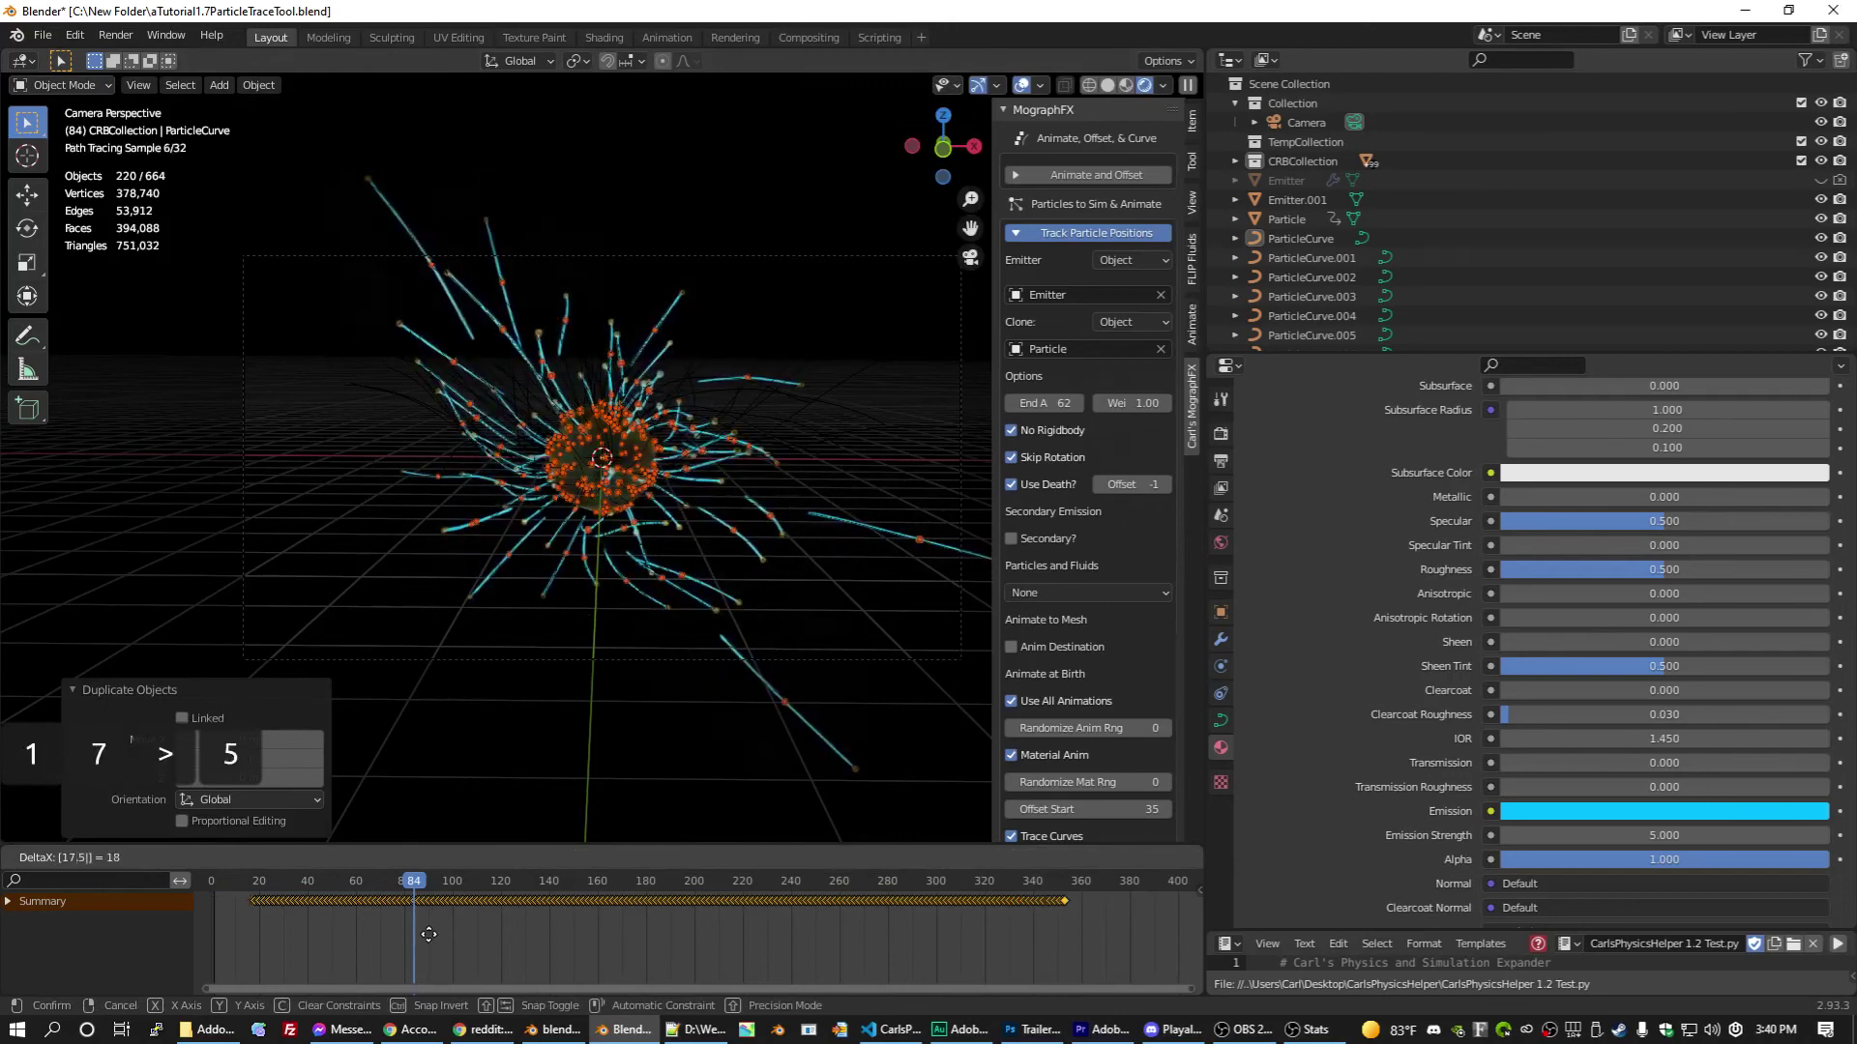
key(Return)
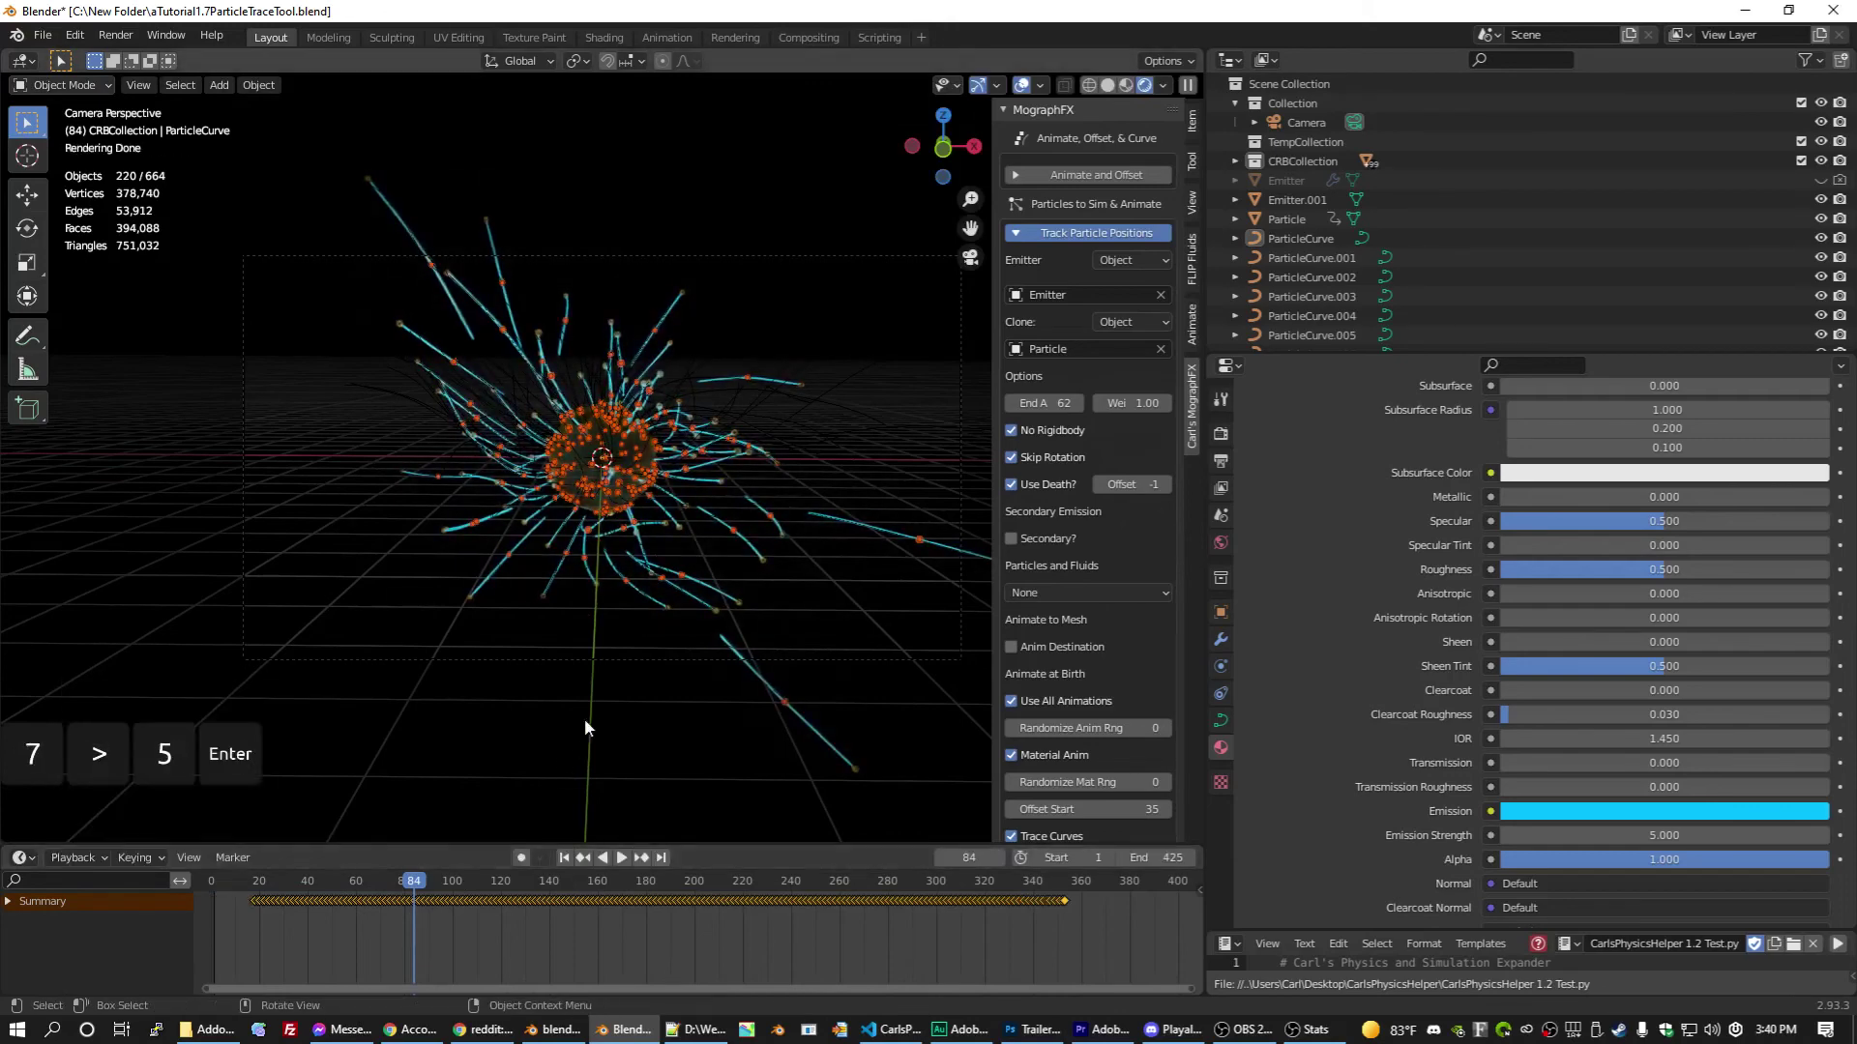
Step: Make a second in-place duplicate shifted another 17.5 frames later, then save the project
key(shift+d)
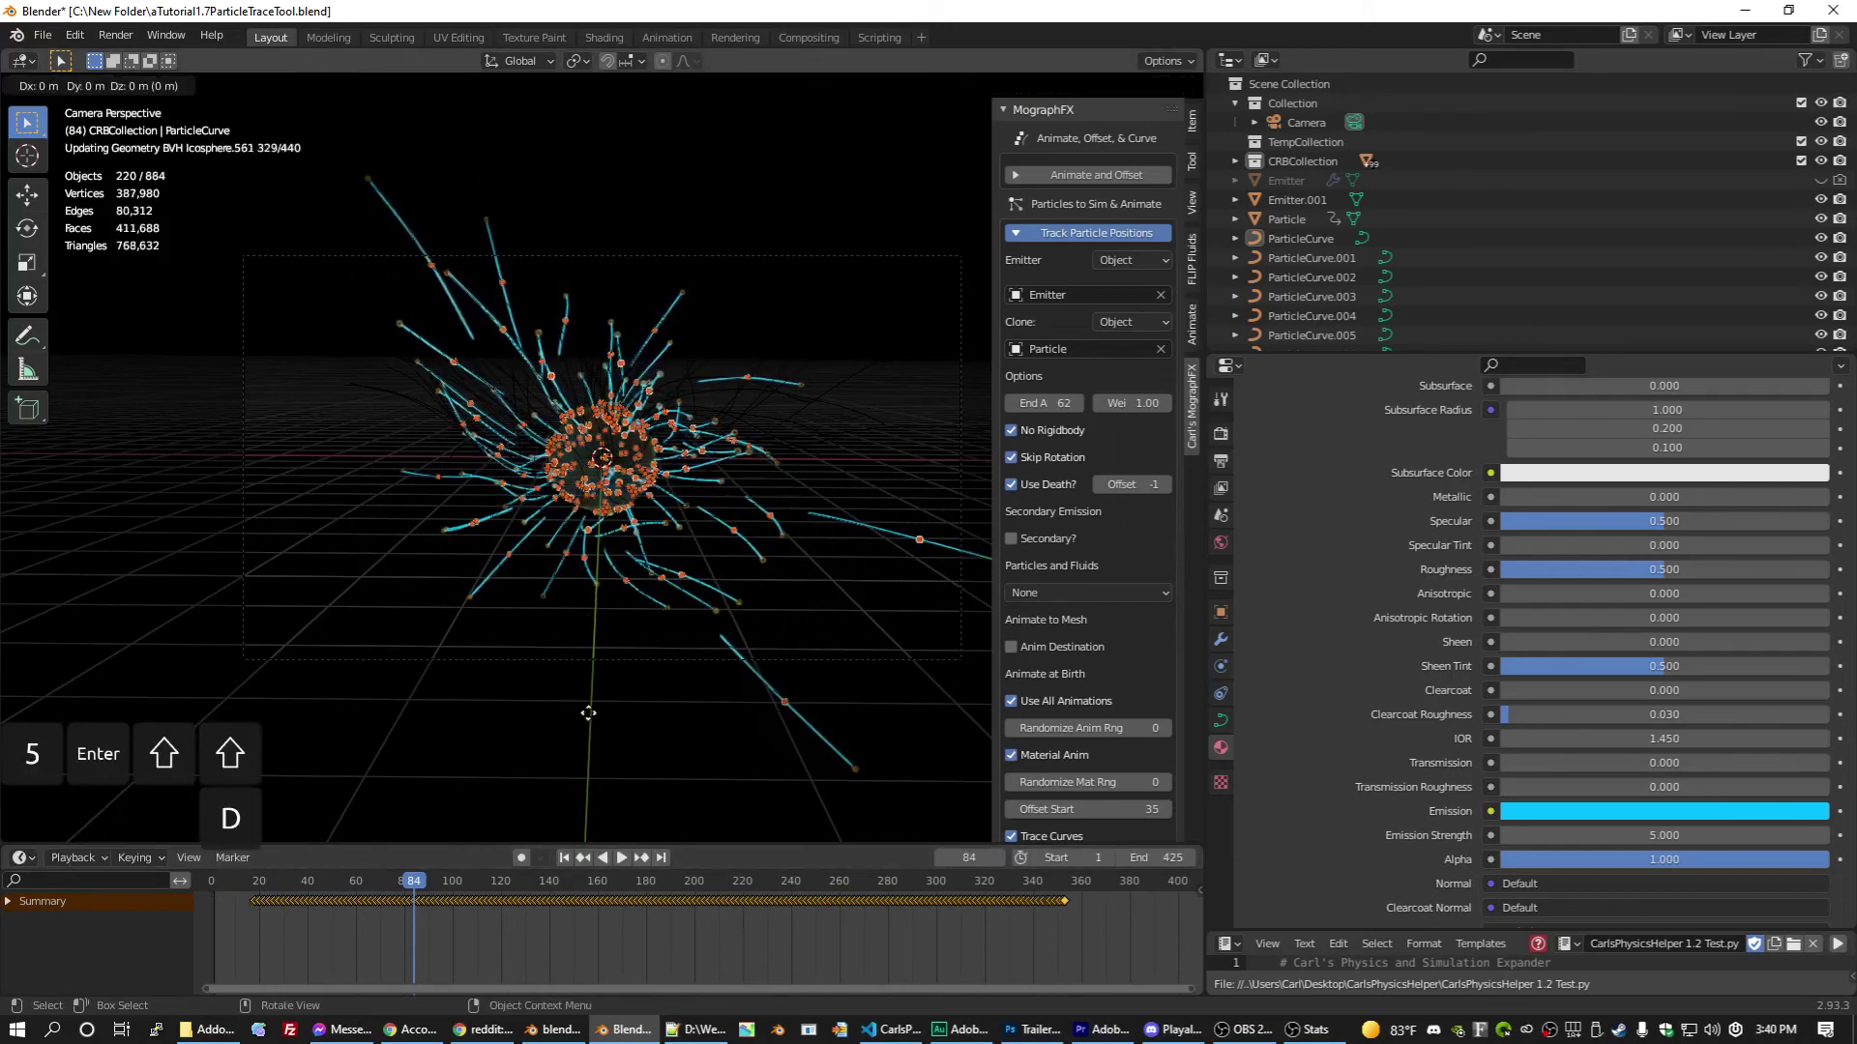
key(Escape)
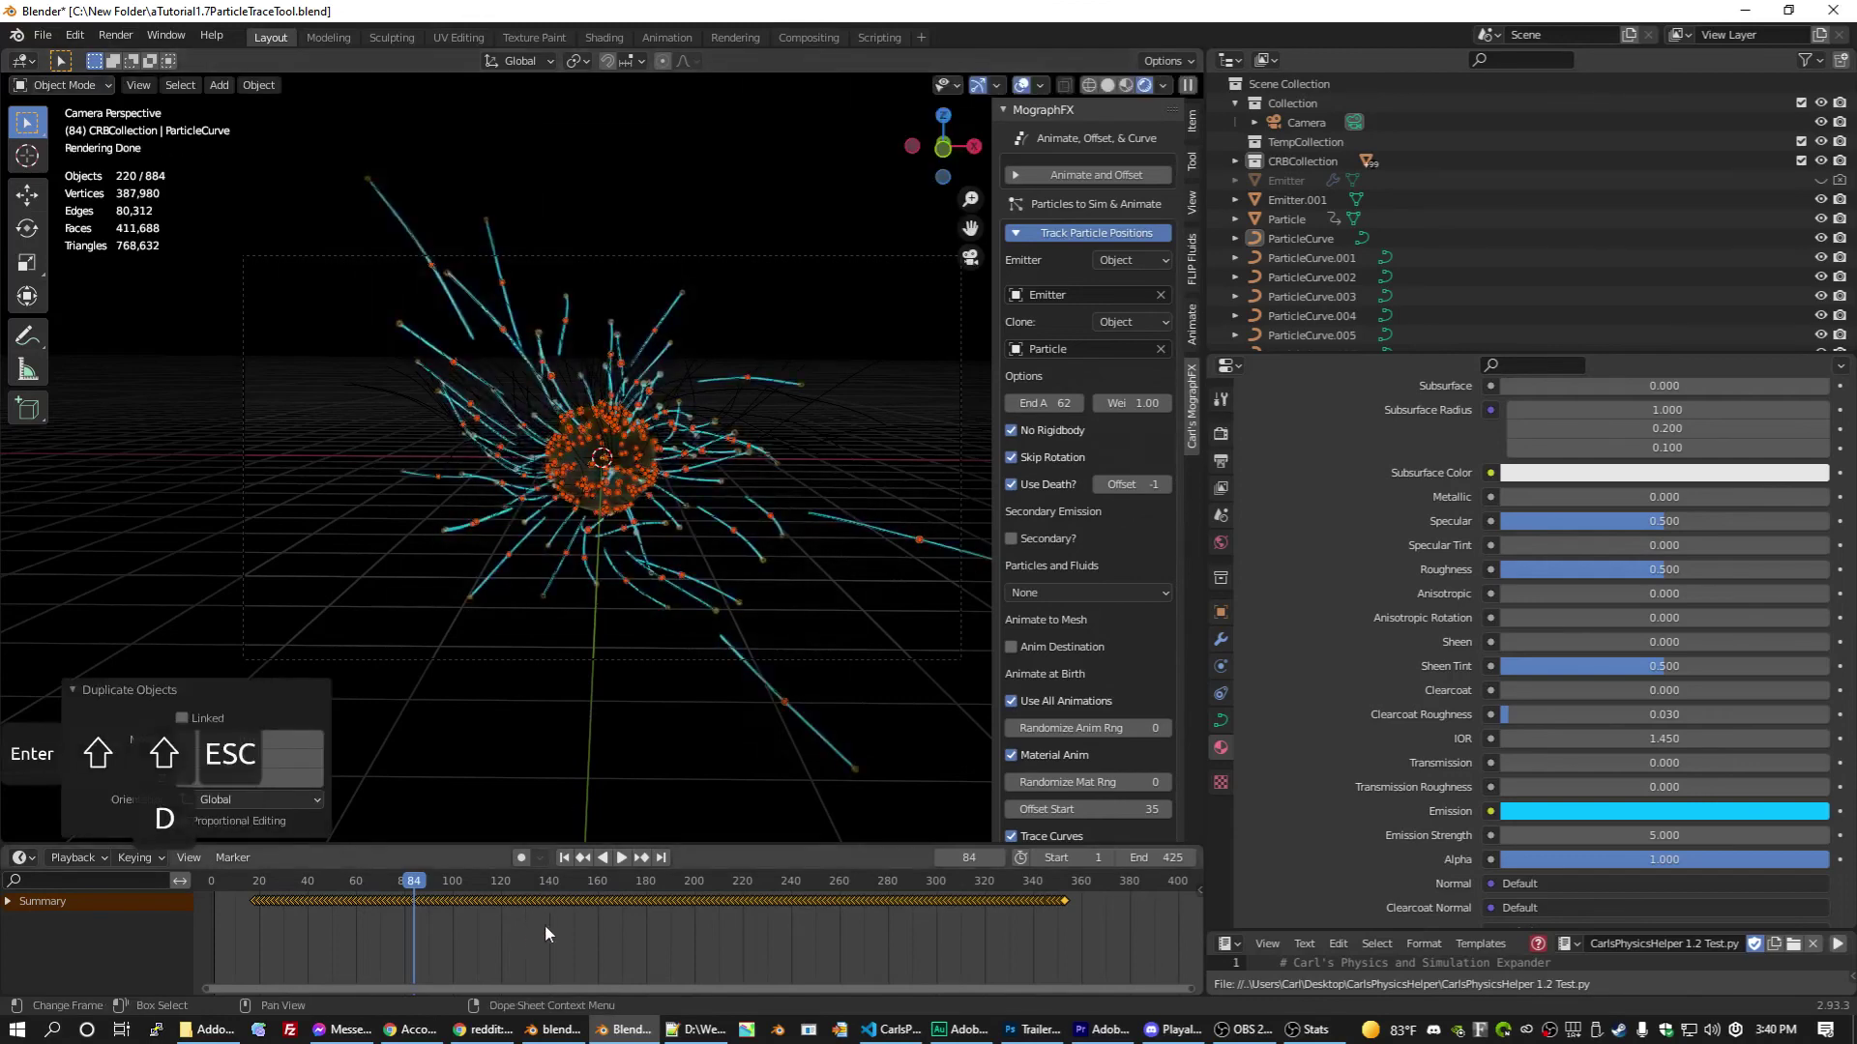
key(g)
key(x)
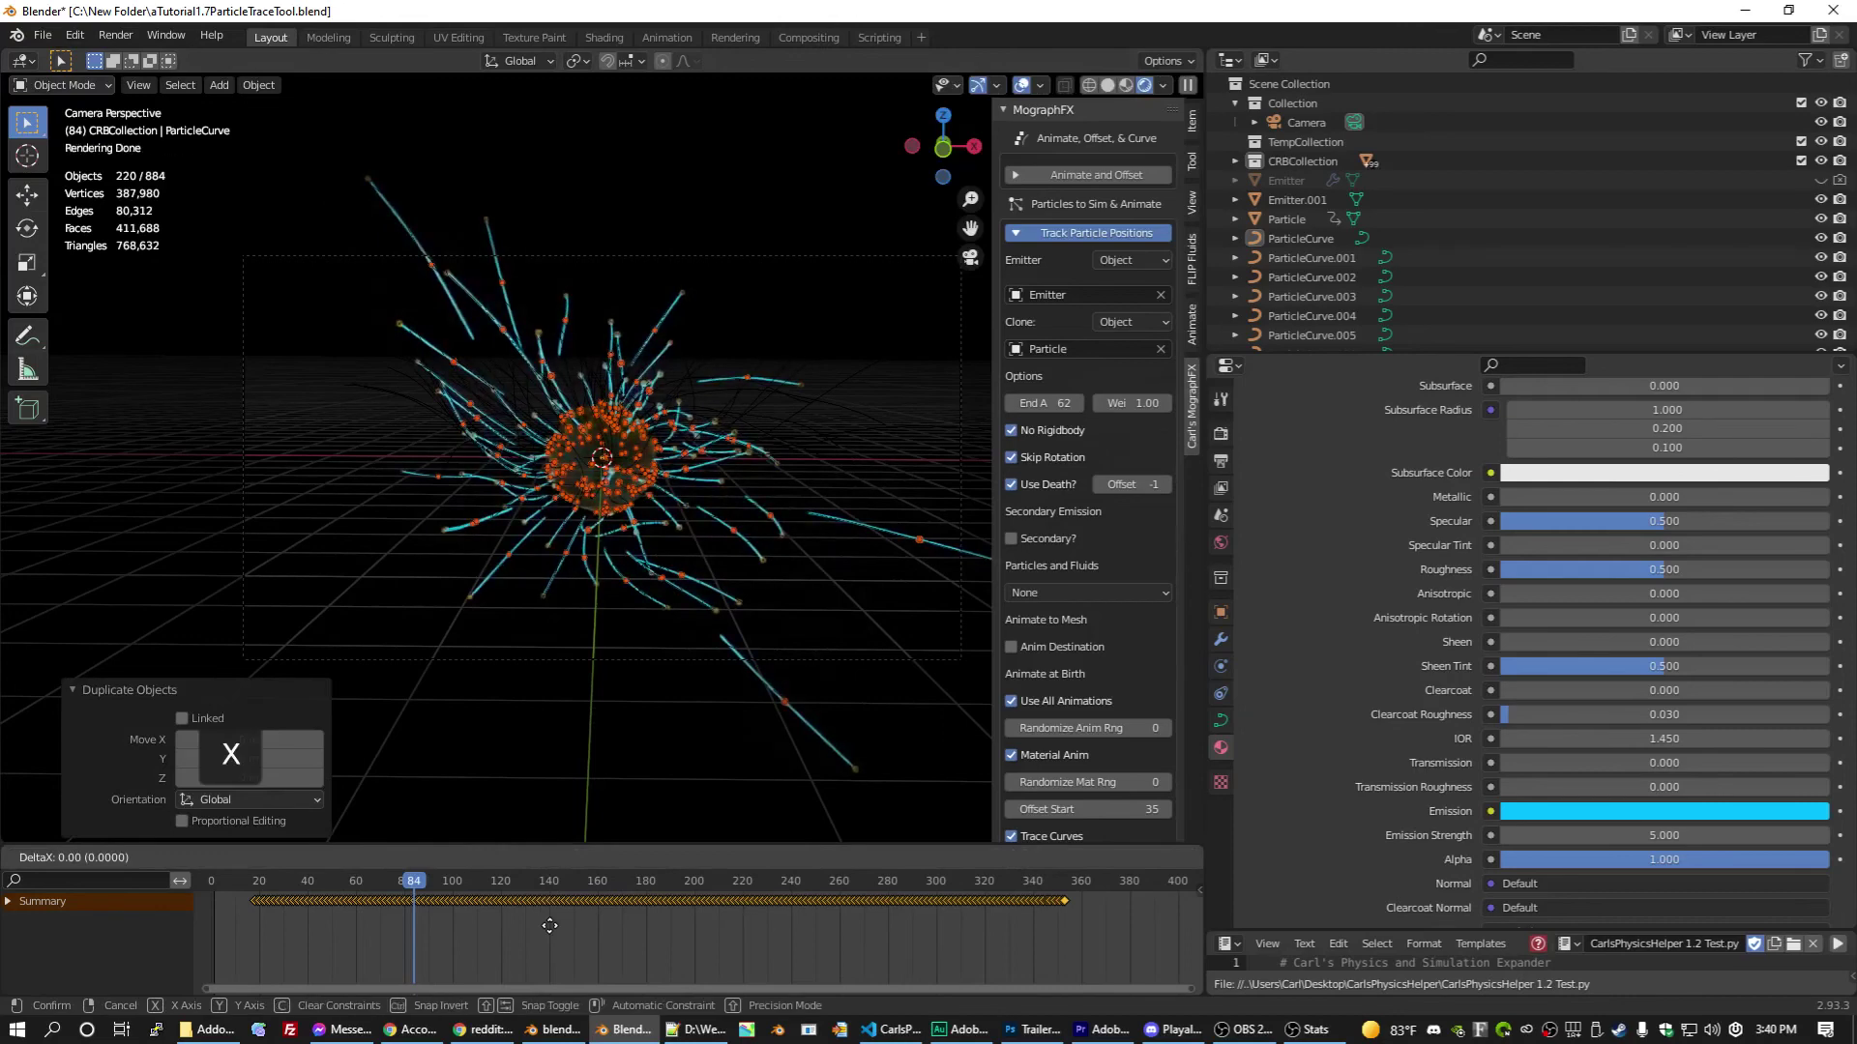
key(1)
key(7)
key(shift+period)
key(5)
key(Return)
key(ctrl+s)
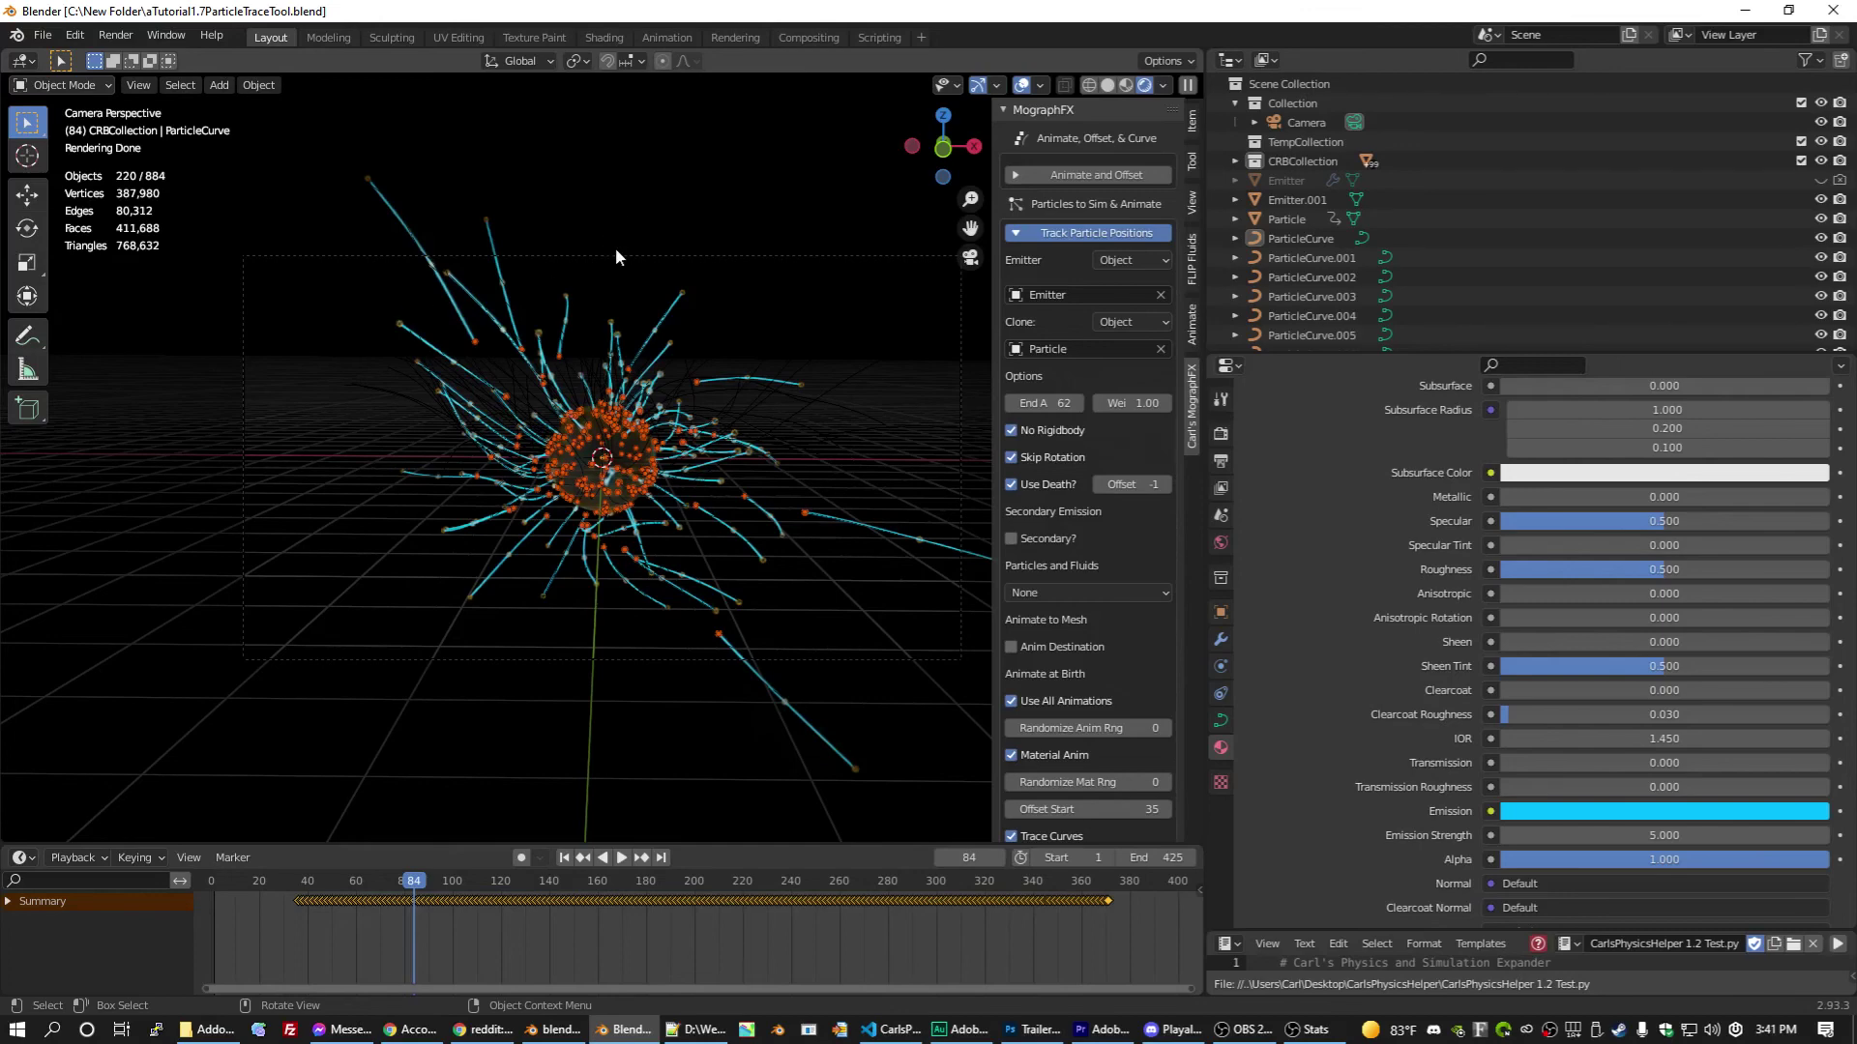
Step: Set ParticleCurve's material Emission Strength to 2, save, and render frame 84
click(1301, 237)
click(1584, 838)
text(2)
click(1343, 763)
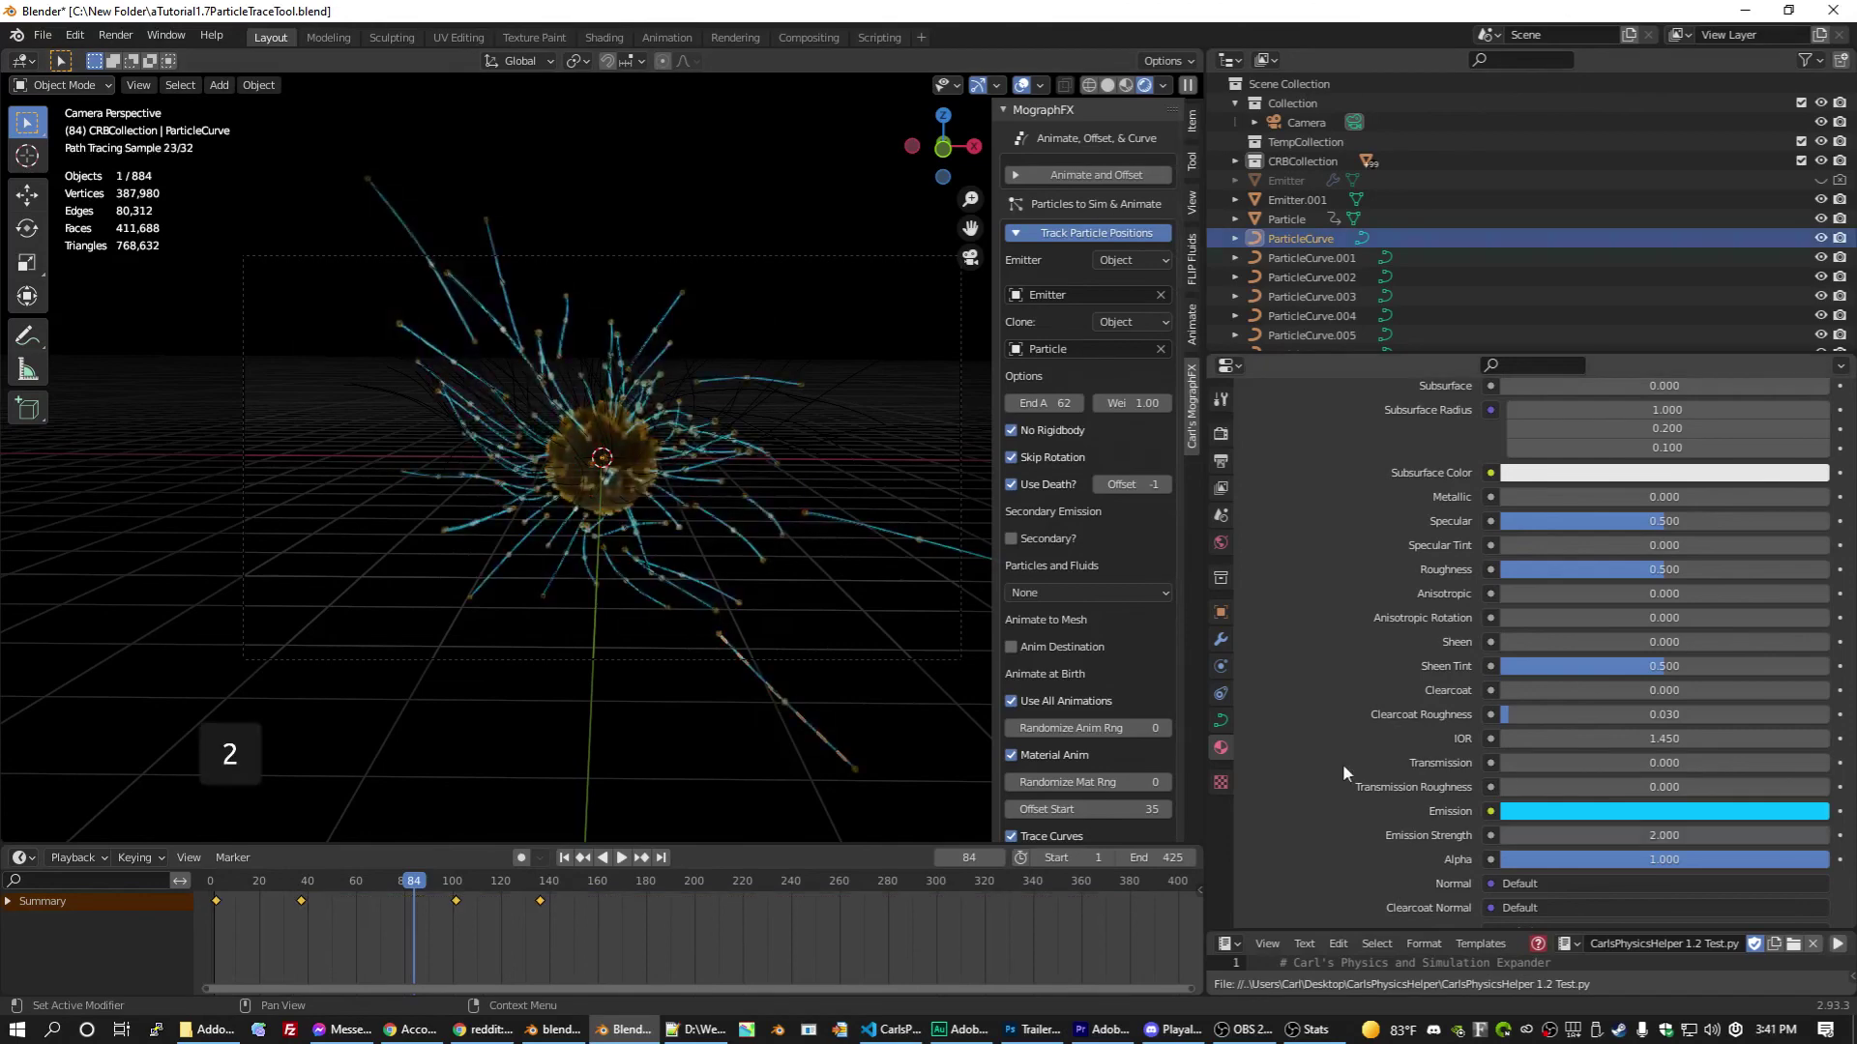
key(ctrl+s)
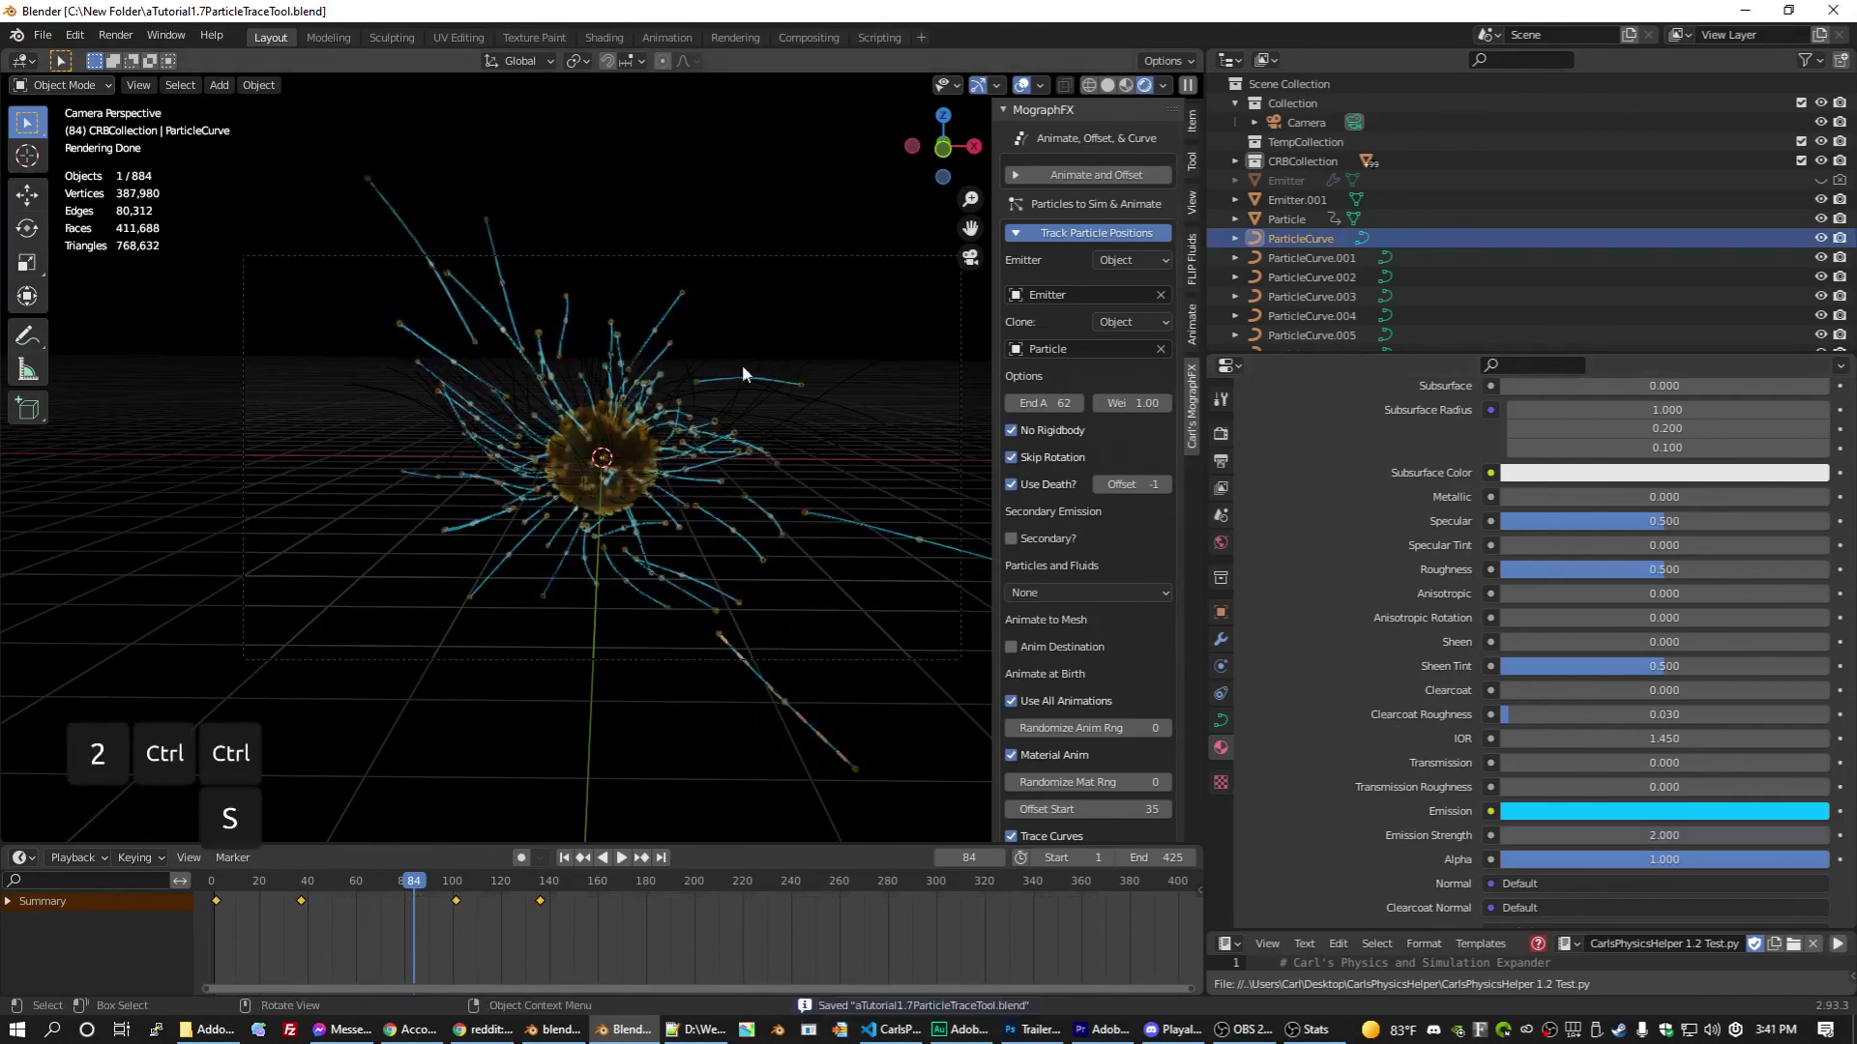
key(F12)
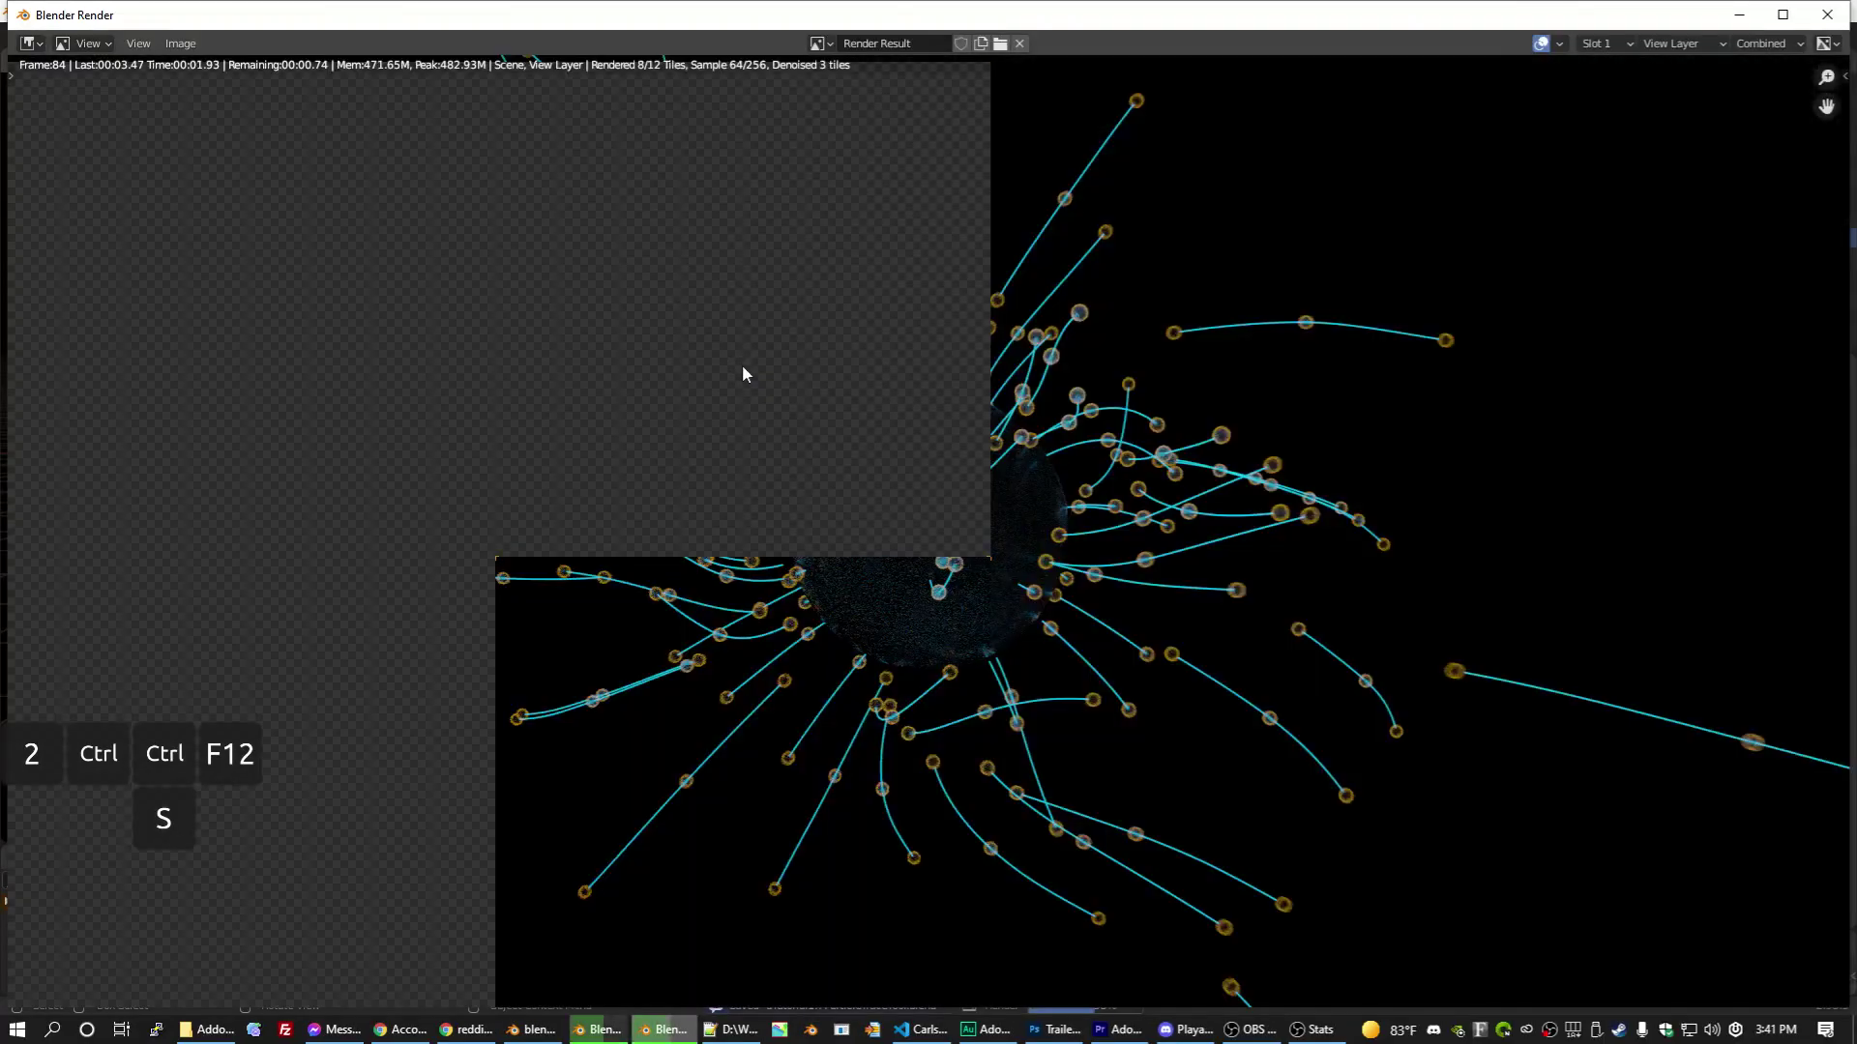